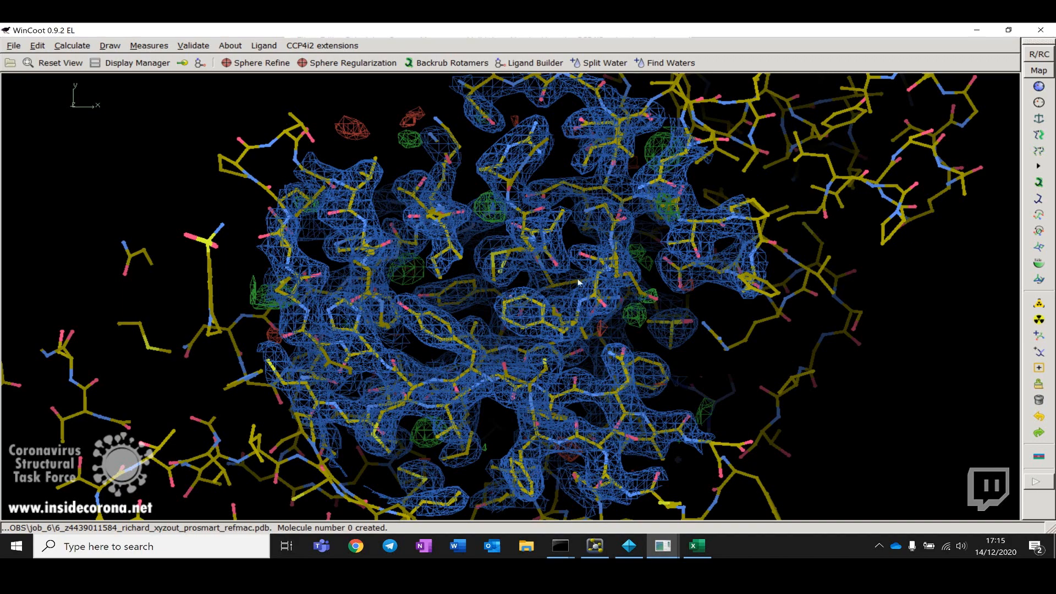
Step: Rotate and zoom around the whole model to survey how the electron density map covers the protein
mouse_move(721, 289)
left_mouse_down()
mouse_move(657, 292)
mouse_move(691, 222)
mouse_move(644, 315)
mouse_move(625, 416)
mouse_move(495, 297)
mouse_move(515, 224)
mouse_move(308, 306)
mouse_move(730, 297)
left_mouse_up()
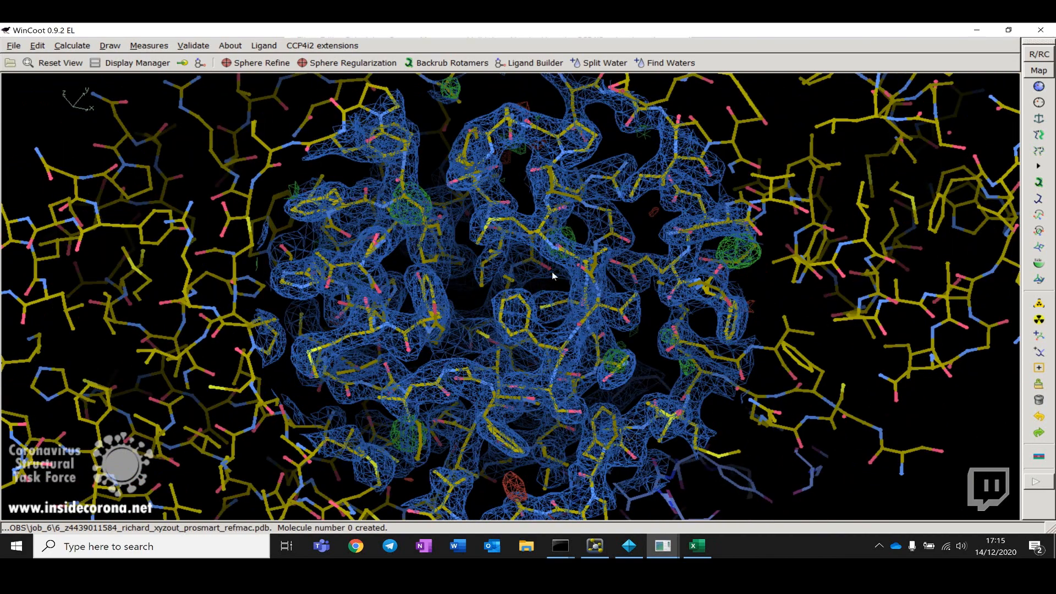
left_click_drag(553, 275, 614, 321)
left_click_drag(524, 258, 580, 297)
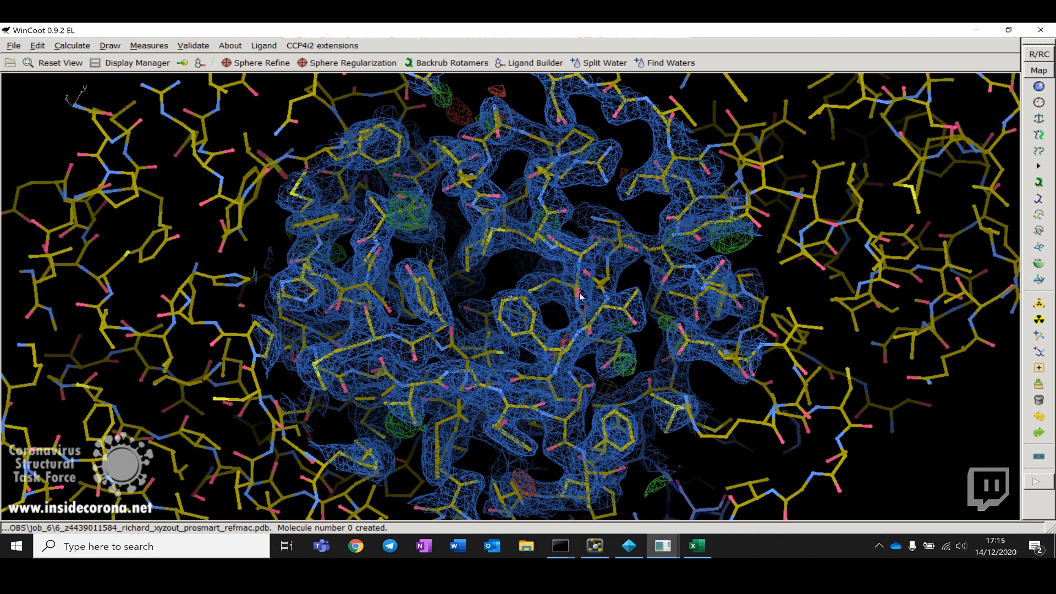
left_click_drag(563, 273, 552, 286)
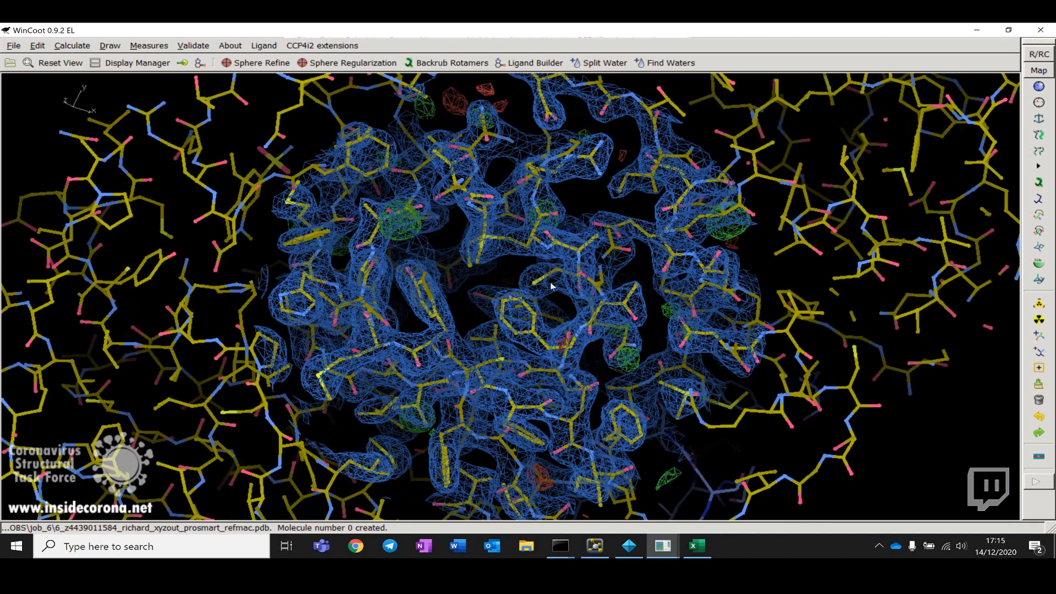
right_click_drag(552, 286, 532, 194)
left_click_drag(570, 400, 447, 306)
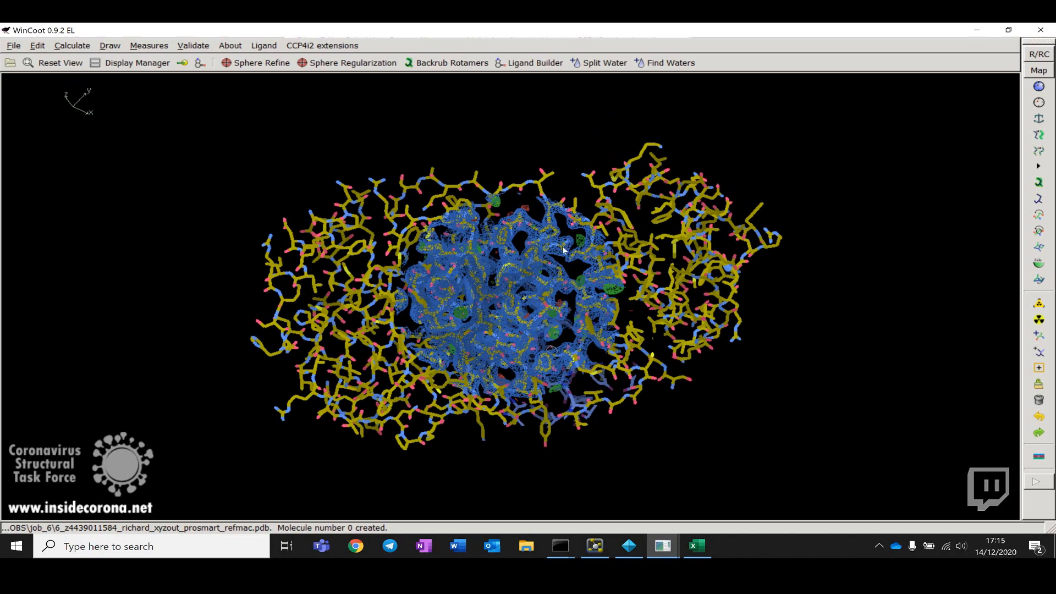
left_click_drag(513, 258, 523, 236)
right_click_drag(525, 239, 695, 255)
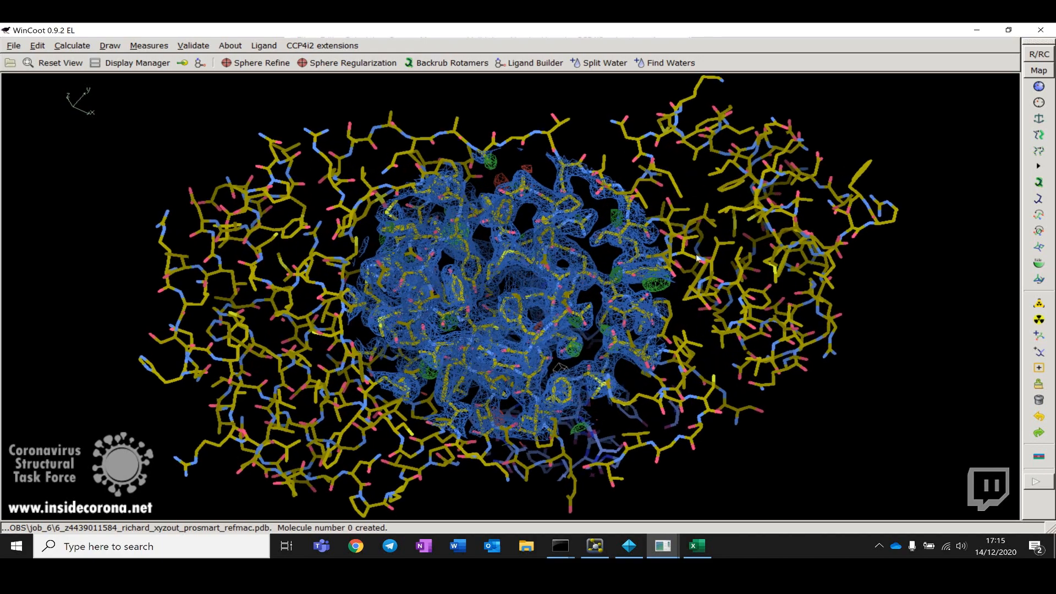
mouse_move(900, 231)
left_mouse_down()
mouse_move(901, 263)
mouse_move(887, 231)
left_mouse_up()
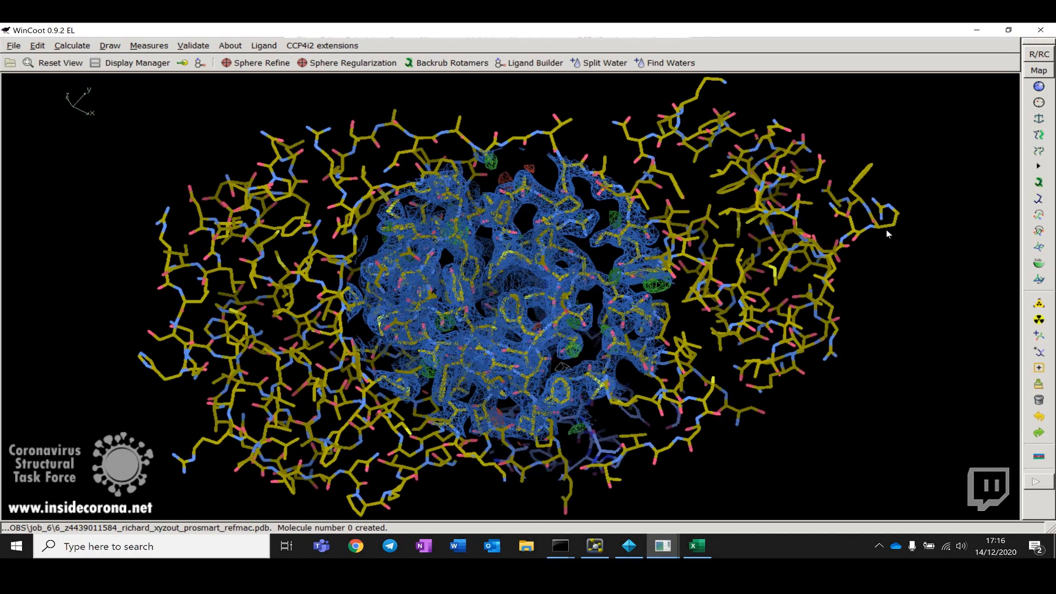
Step: Zoom into the core of the model and examine the density around the central aromatic side chain
left_click_drag(467, 270, 427, 273)
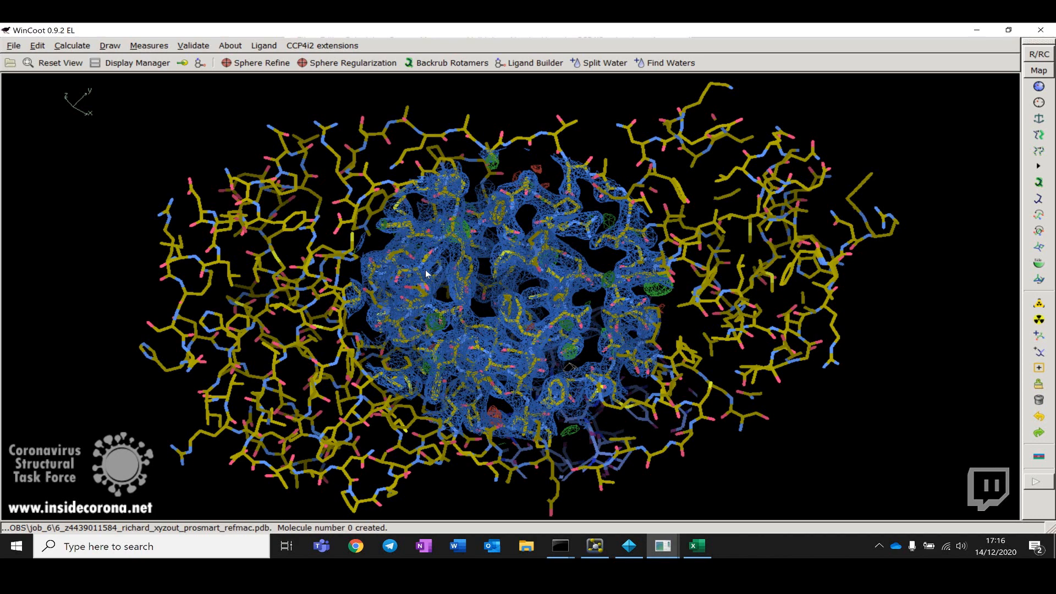
left_click_drag(425, 274, 316, 281)
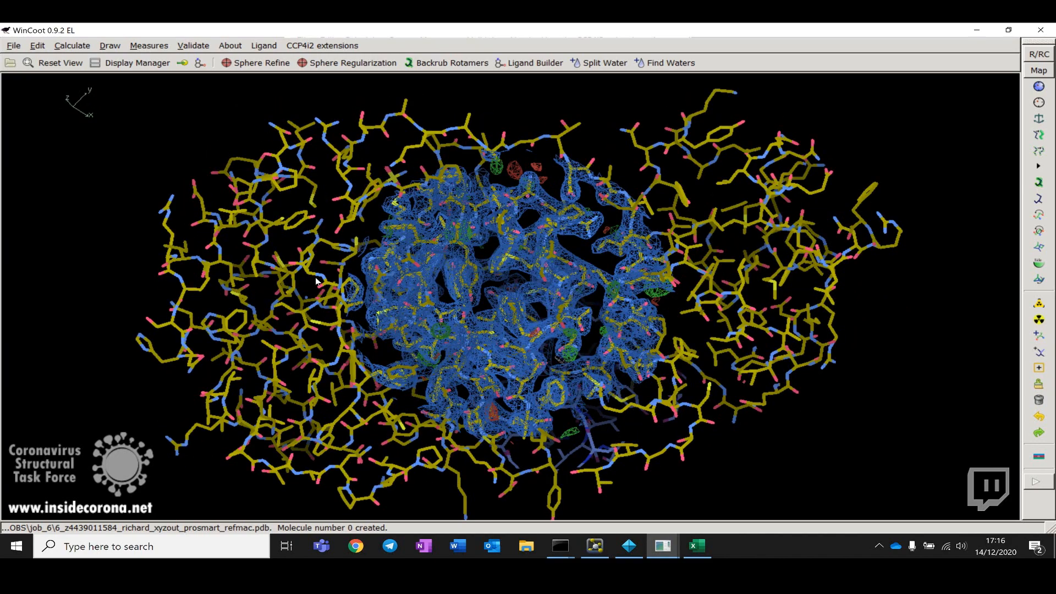
left_click_drag(686, 268, 616, 270)
right_click_drag(618, 321, 626, 390)
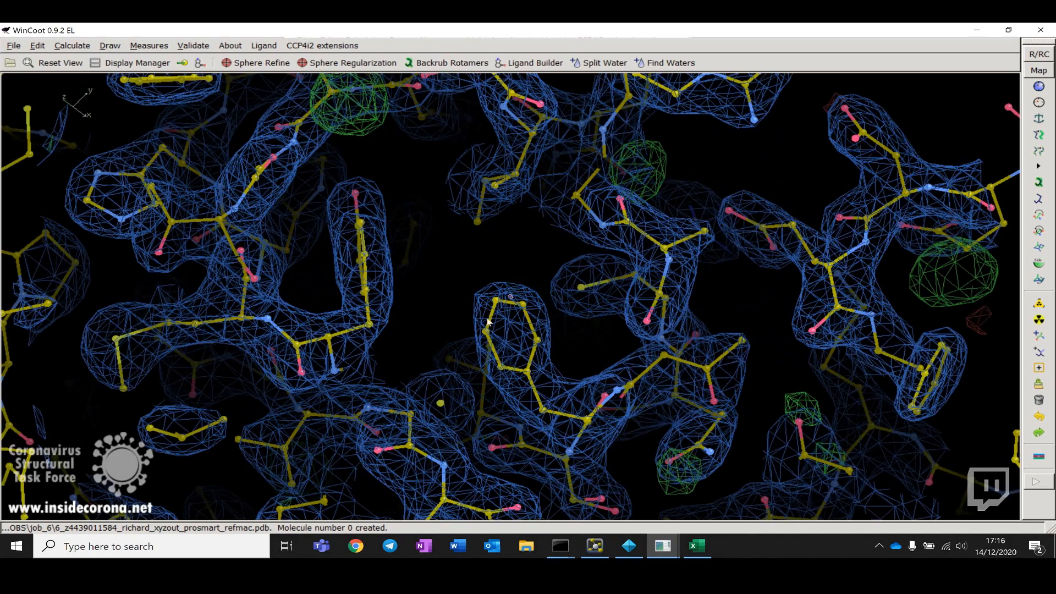
left_click_drag(488, 322, 436, 319)
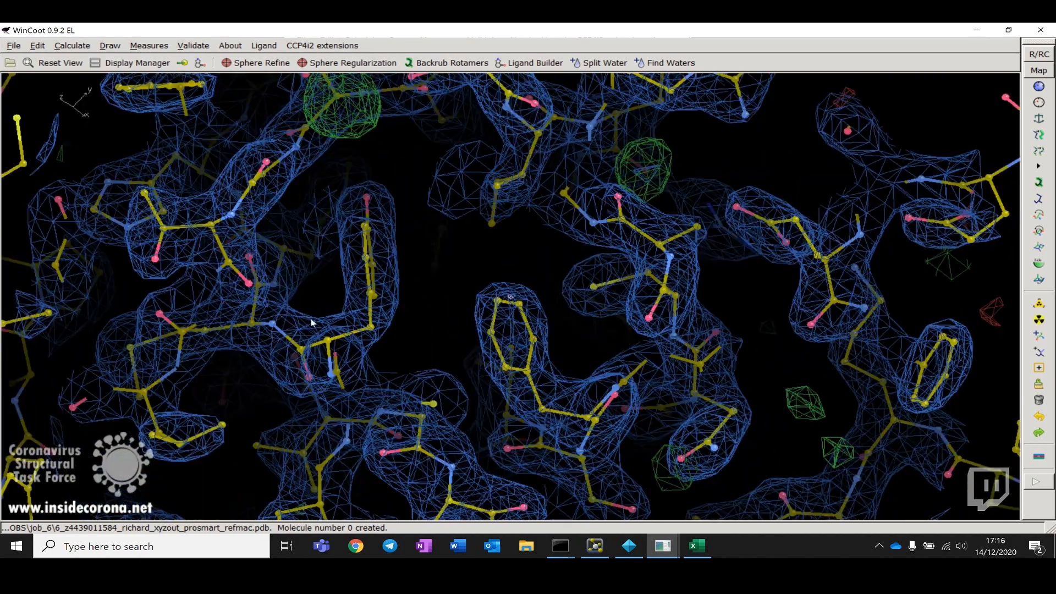
left_click_drag(311, 322, 455, 330)
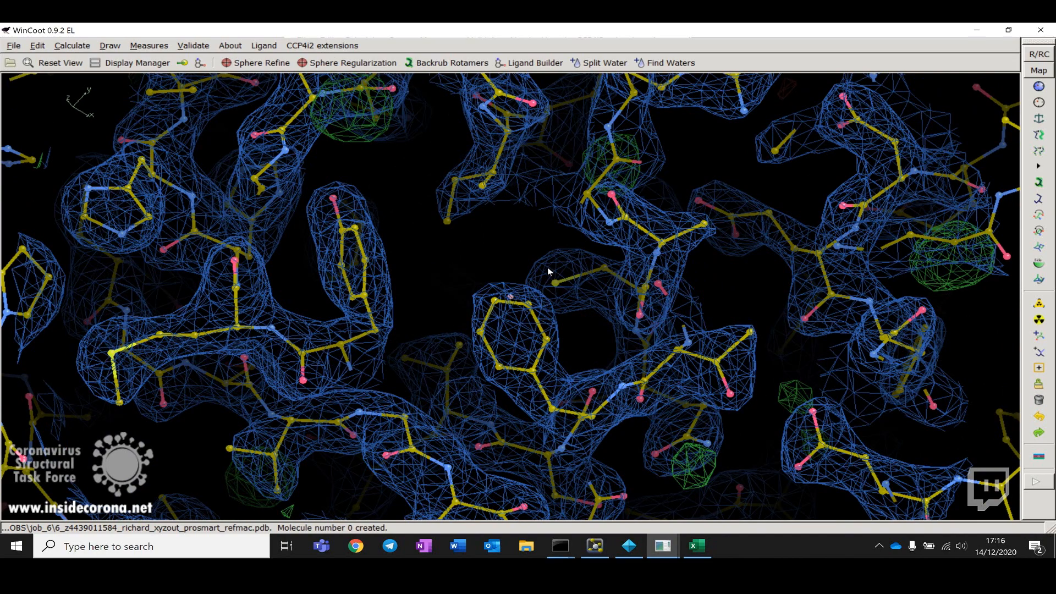
left_click_drag(476, 278, 411, 344)
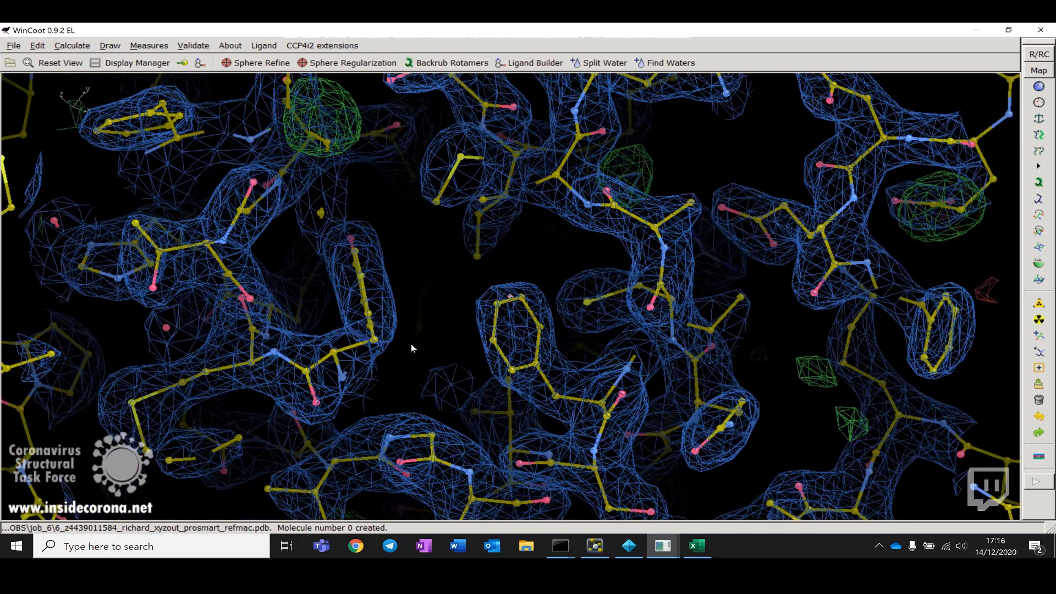
Step: Lower the map contour level to about 0.241 e/Å³ (1.02 rmsd)
left_click_drag(589, 332, 550, 335)
scroll(549, 331, "down", 5)
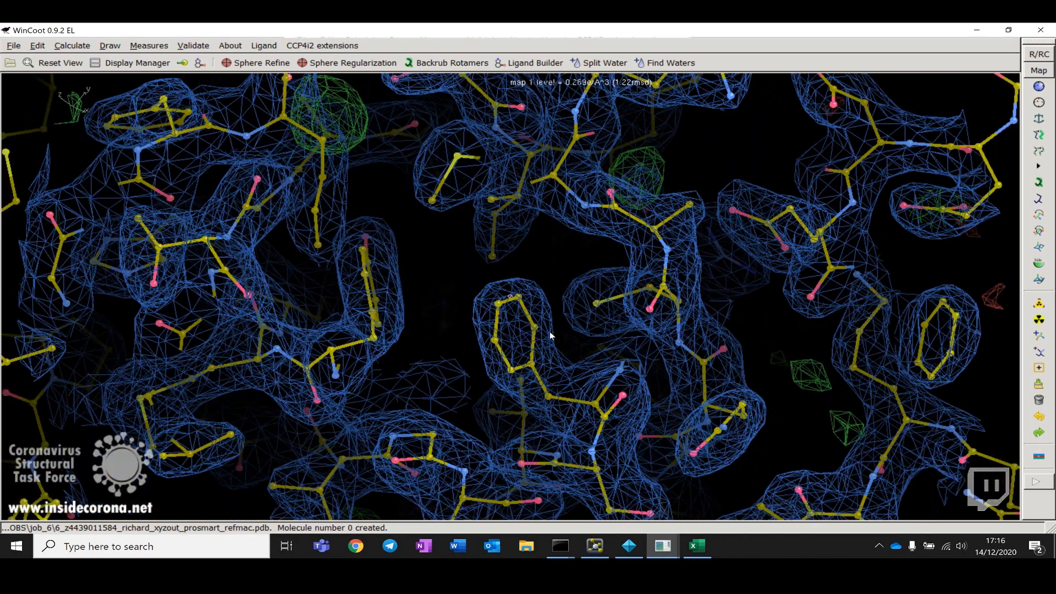
scroll(549, 331, "down", 2)
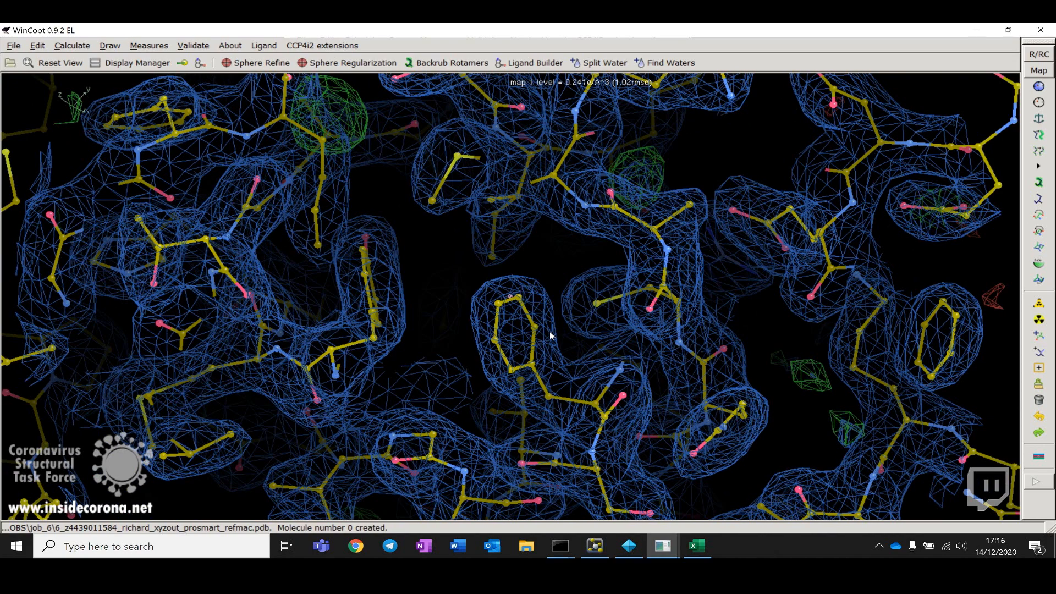
Step: Zoom out and back in to re-examine the core density at the new contour level
right_click_drag(479, 296, 458, 205)
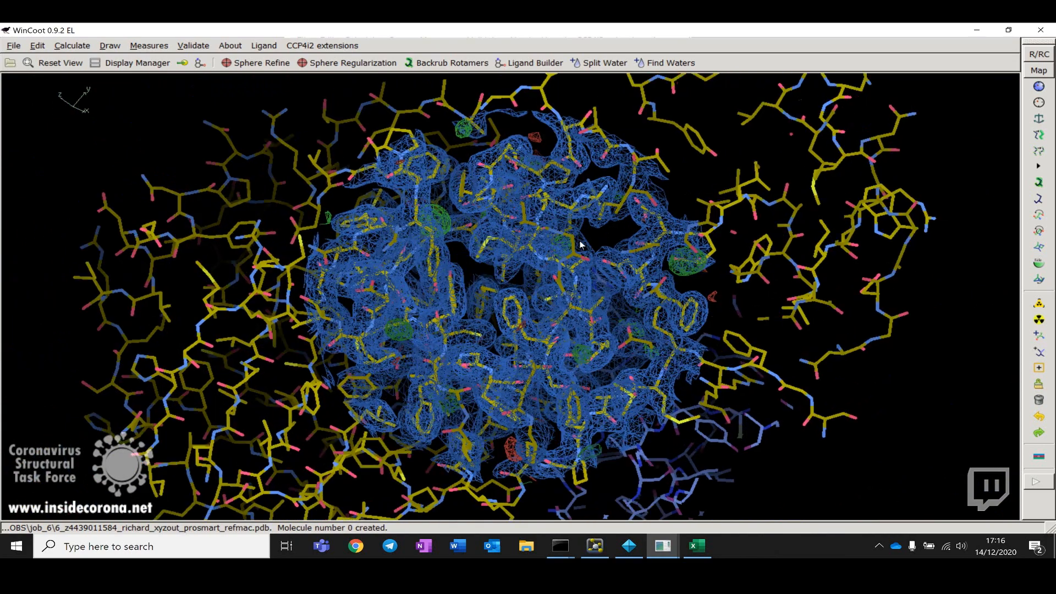
left_click_drag(828, 294, 462, 268)
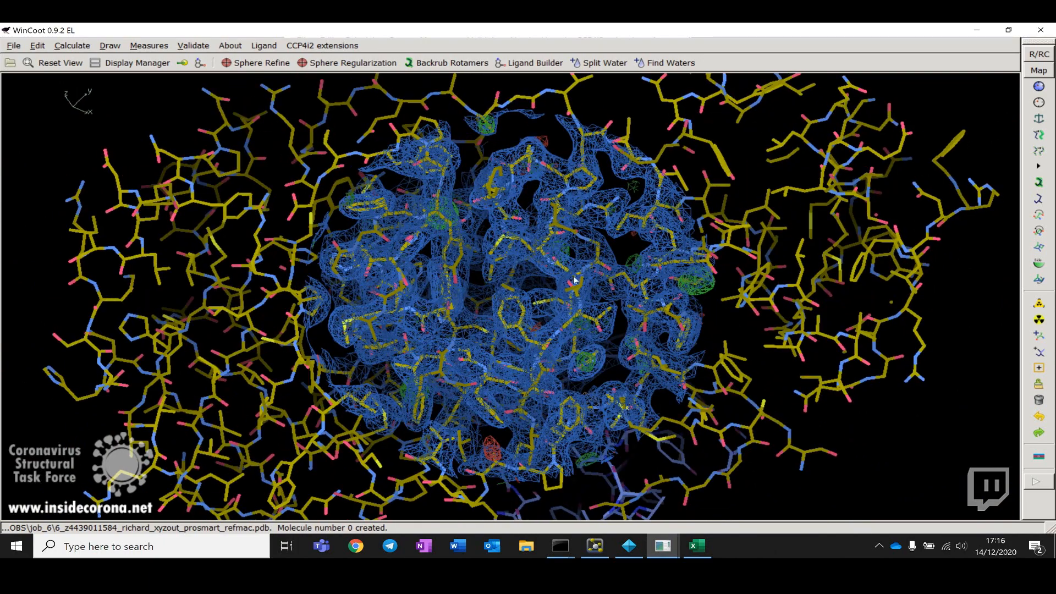
right_click_drag(590, 285, 577, 362)
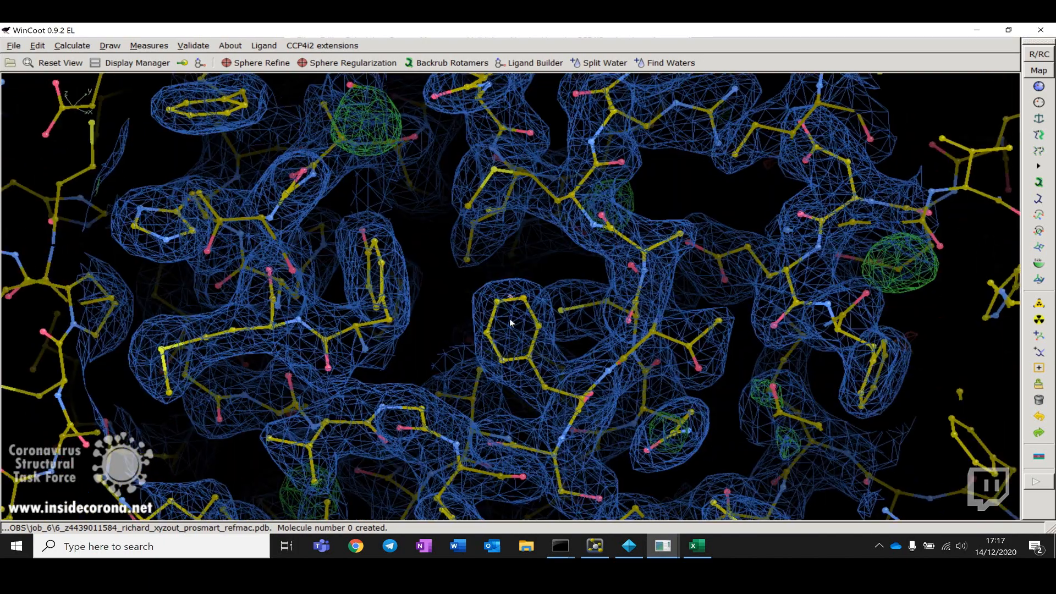
left_click_drag(511, 321, 506, 265)
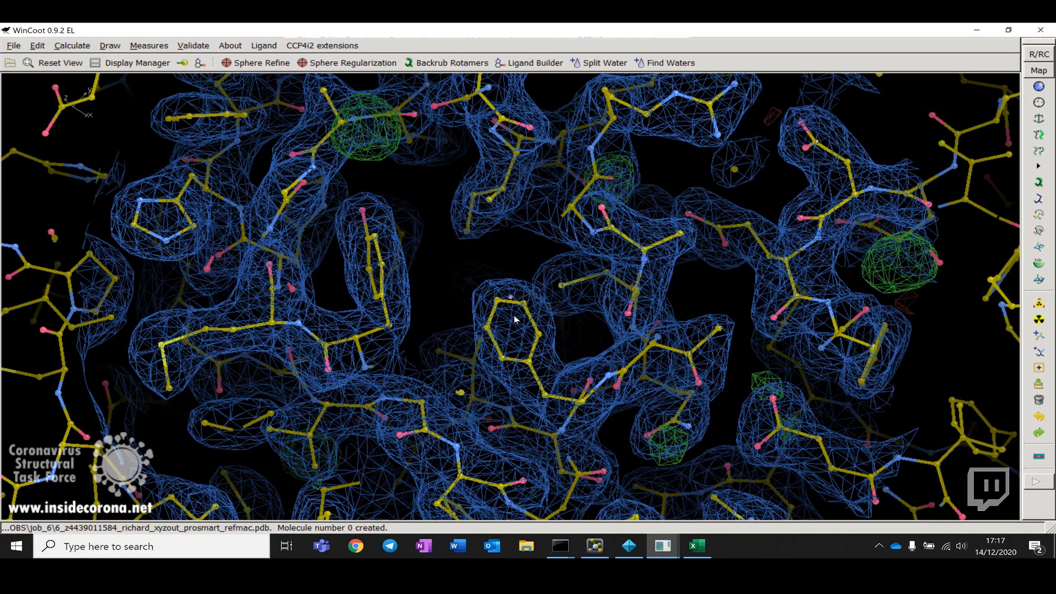
left_click_drag(457, 377, 517, 290)
left_click_drag(596, 211, 514, 321)
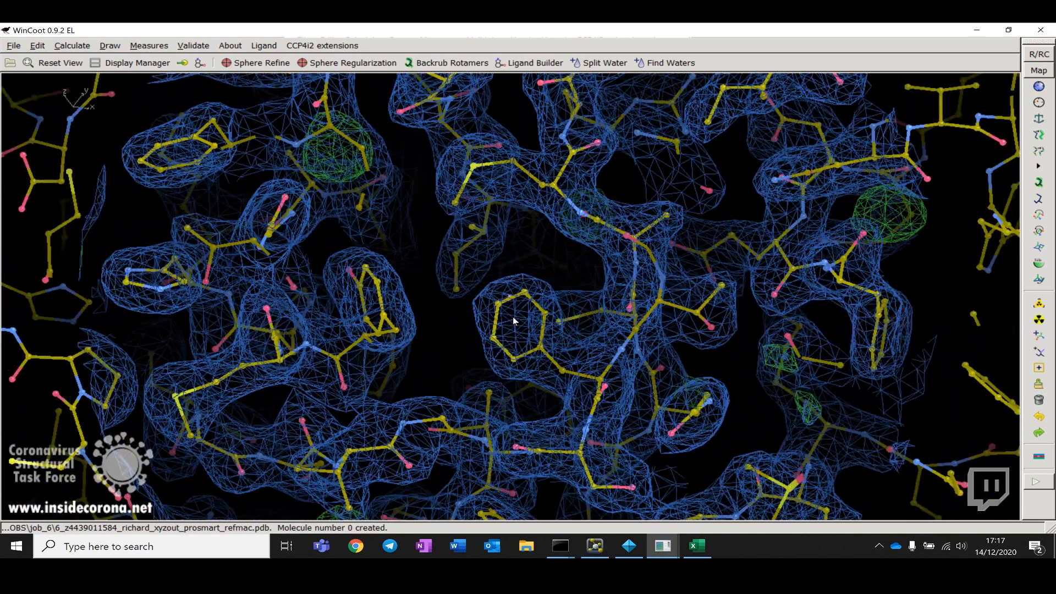
left_click_drag(451, 335, 560, 341)
left_click_drag(391, 332, 470, 344)
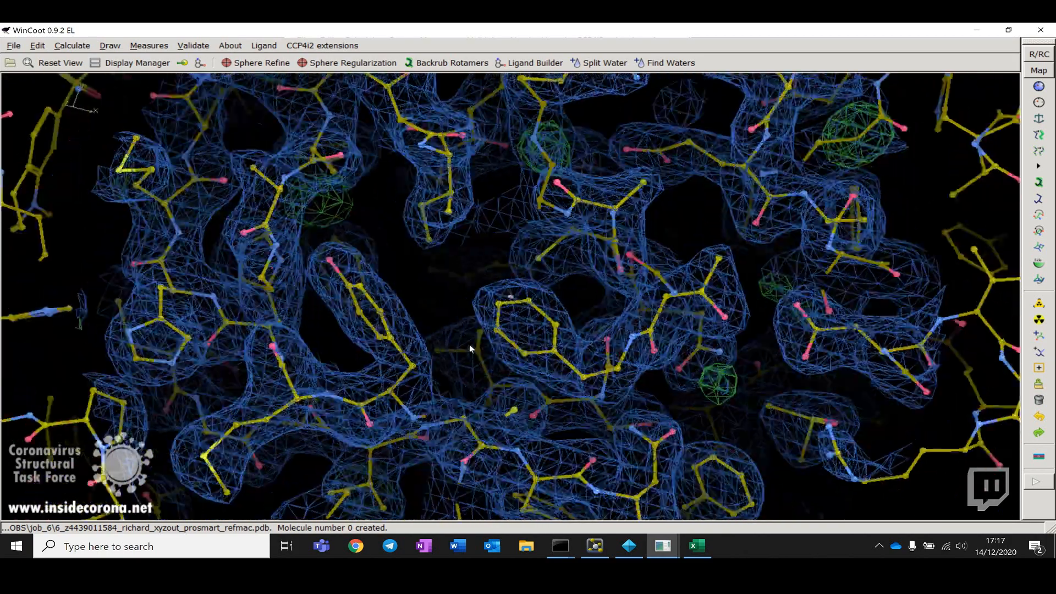
Step: Rotate around the central aromatic ring to inspect how well its side chain fits the density
left_click_drag(336, 346, 413, 374)
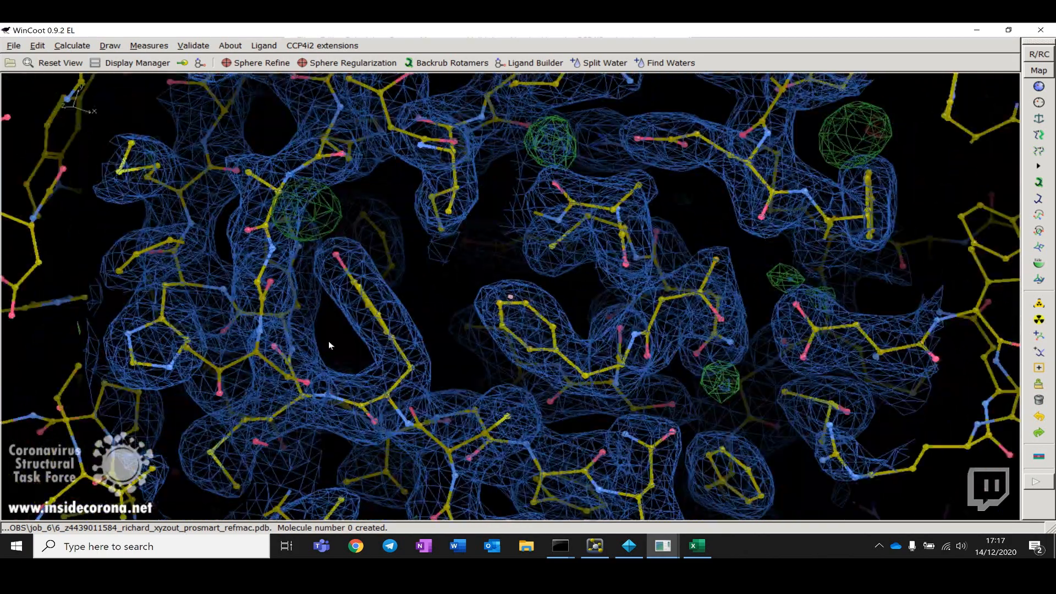
left_click_drag(328, 341, 493, 329)
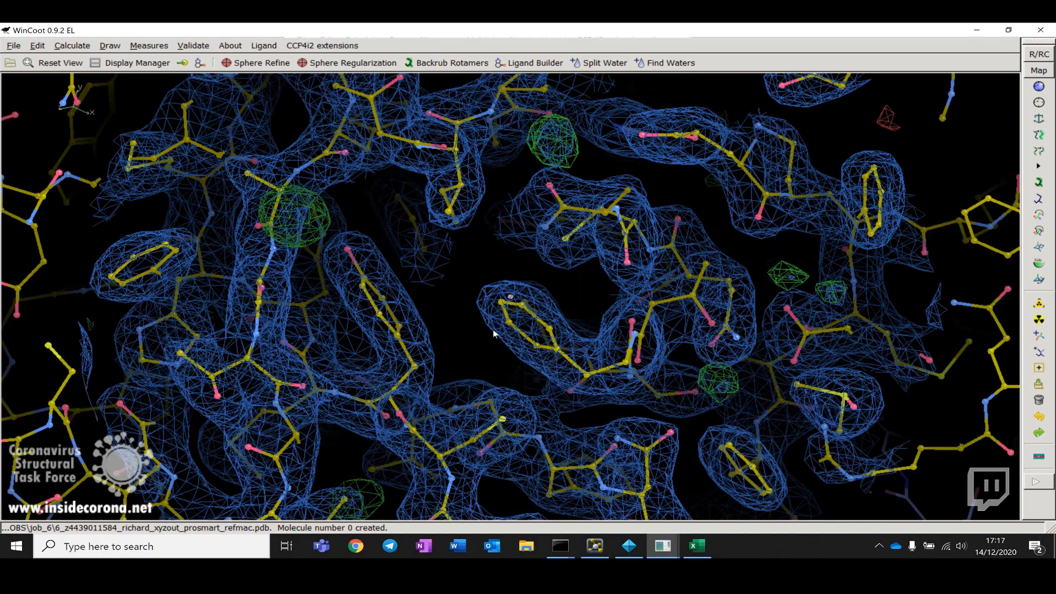
left_click_drag(468, 371, 444, 345)
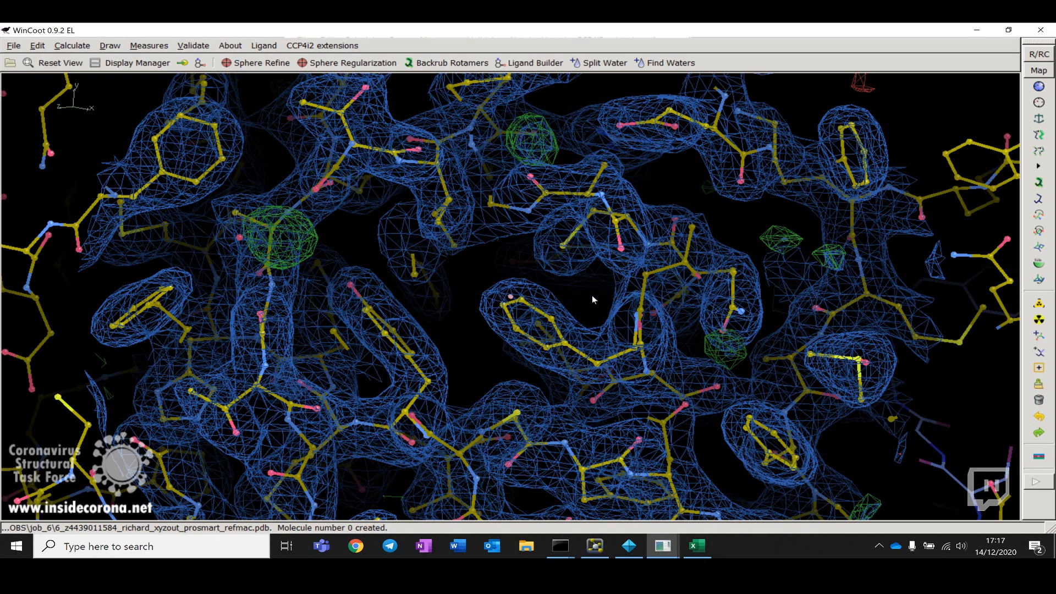
mouse_move(592, 295)
left_mouse_down()
mouse_move(497, 339)
mouse_move(595, 306)
left_mouse_up()
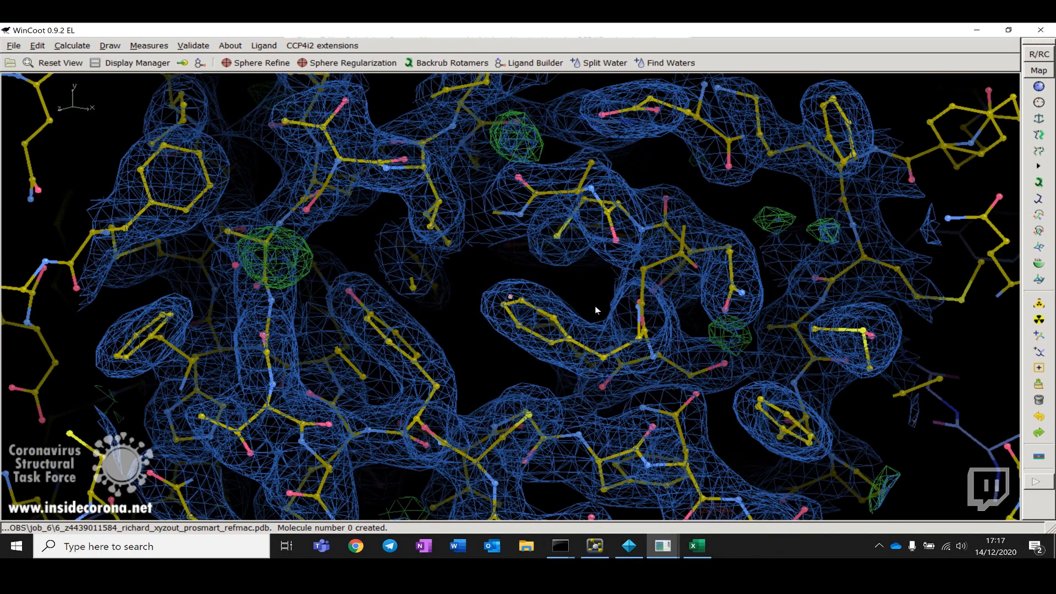
left_click_drag(492, 338, 553, 313)
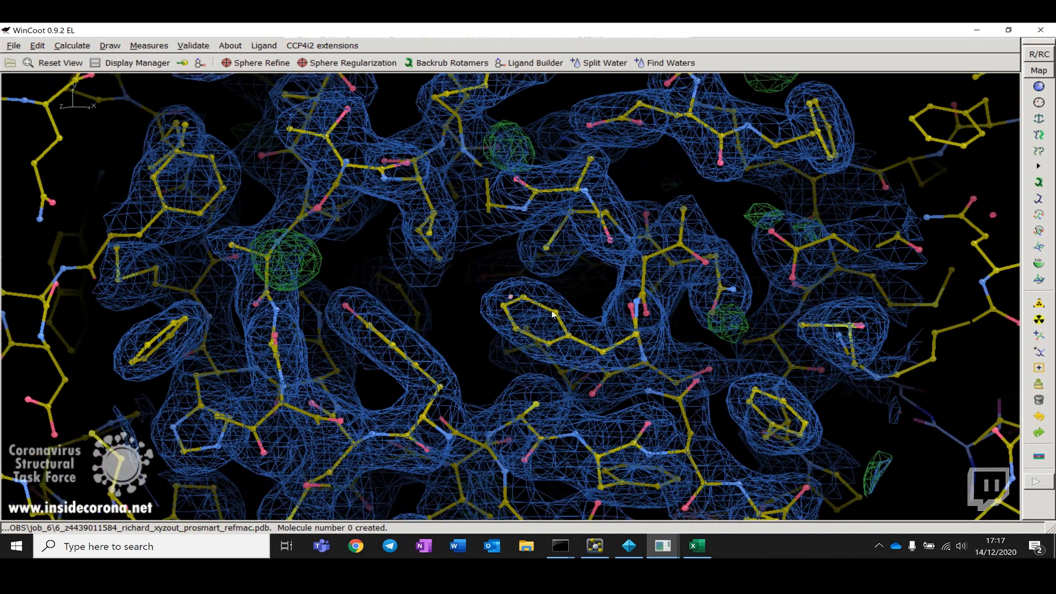
right_click_drag(536, 349, 534, 175)
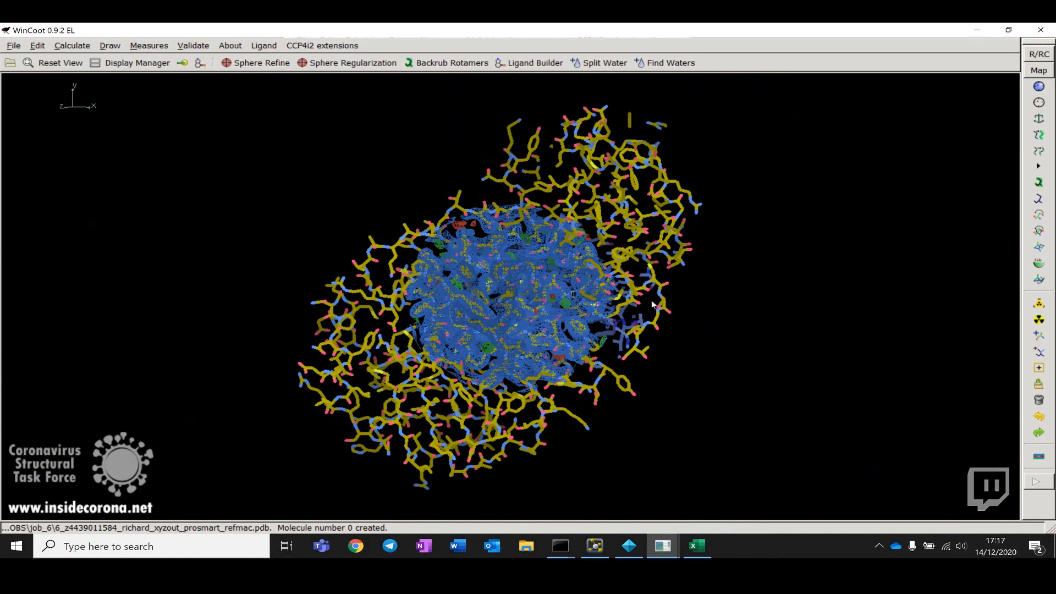
Step: Reorient the whole molecule and zoom into the map from a different viewing angle
left_click_drag(576, 382, 605, 318)
left_click_drag(513, 386, 537, 229)
right_click_drag(536, 230, 537, 352)
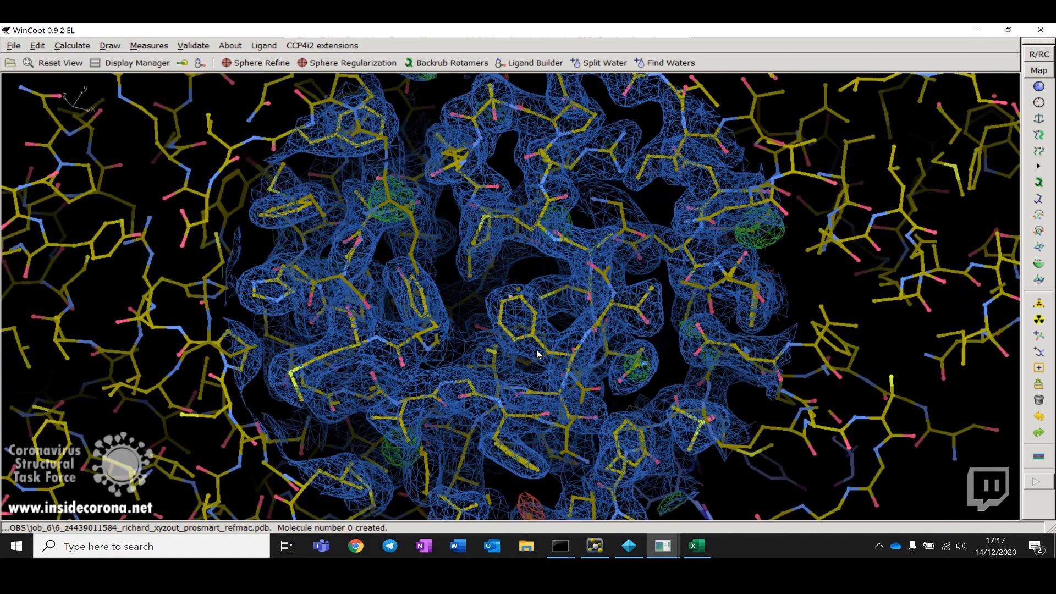
left_click_drag(611, 322, 540, 368)
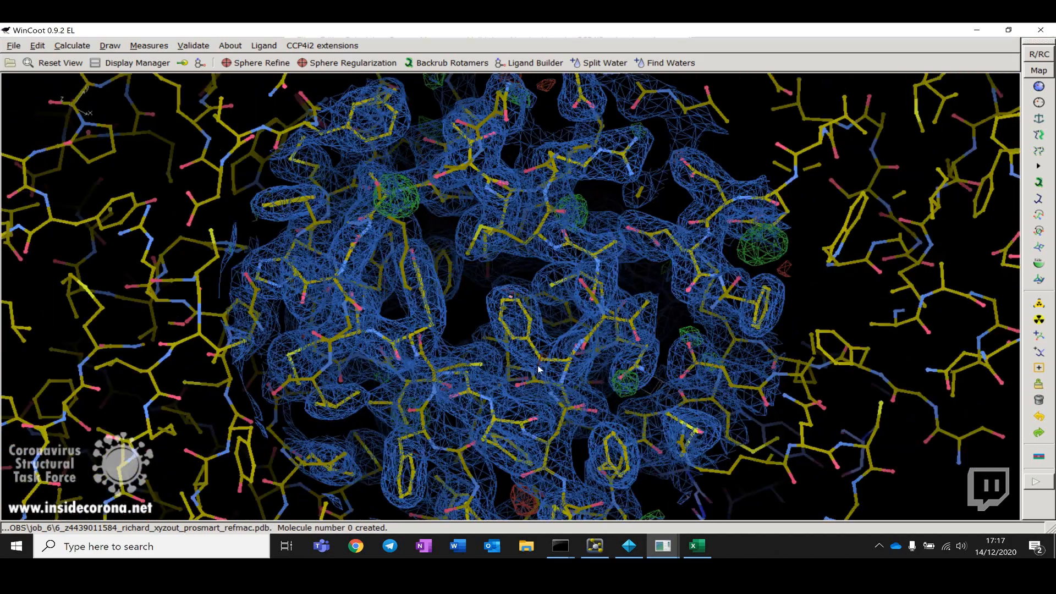
right_click_drag(537, 309, 581, 363)
left_click_drag(582, 362, 234, 342)
left_click_drag(453, 341, 583, 247)
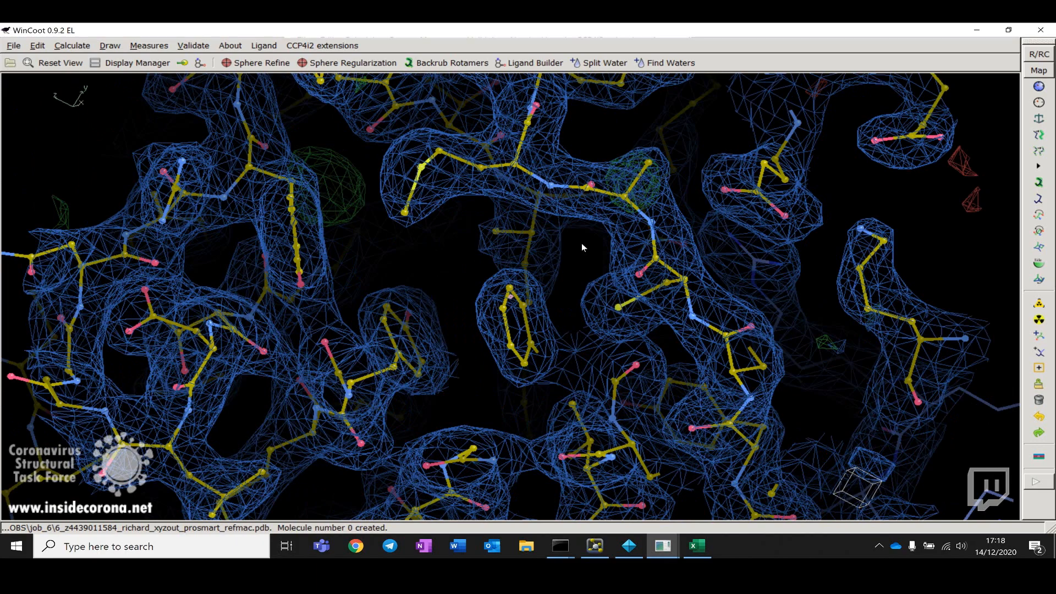
Step: Pan and rotate across neighbouring side chains to check their fit into the surrounding density
left_click_drag(714, 199, 533, 389)
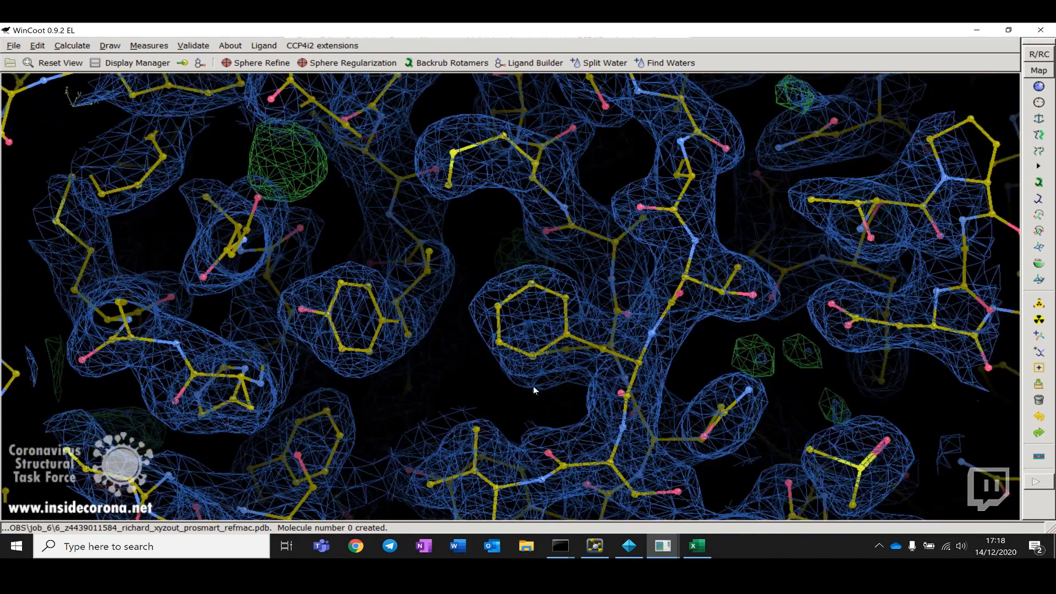
left_click_drag(466, 250, 340, 315)
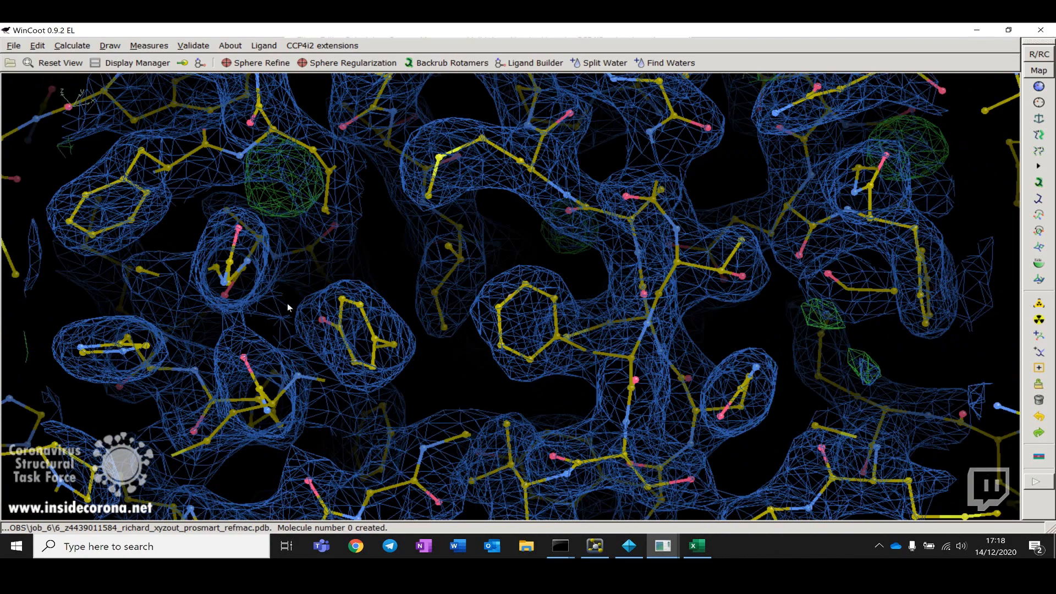
left_click_drag(288, 308, 669, 365)
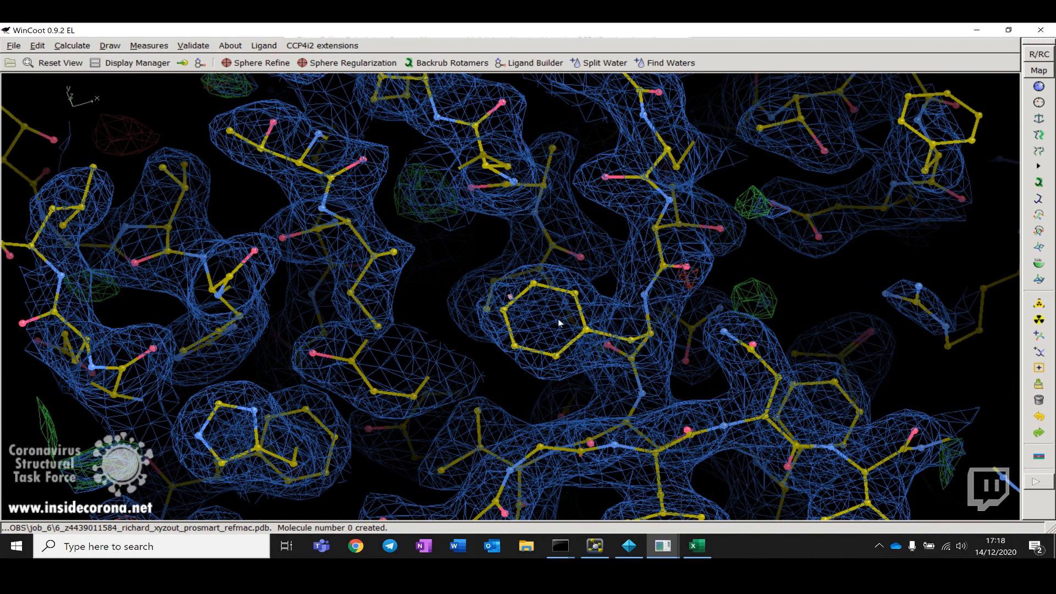
left_click_drag(645, 325, 599, 318)
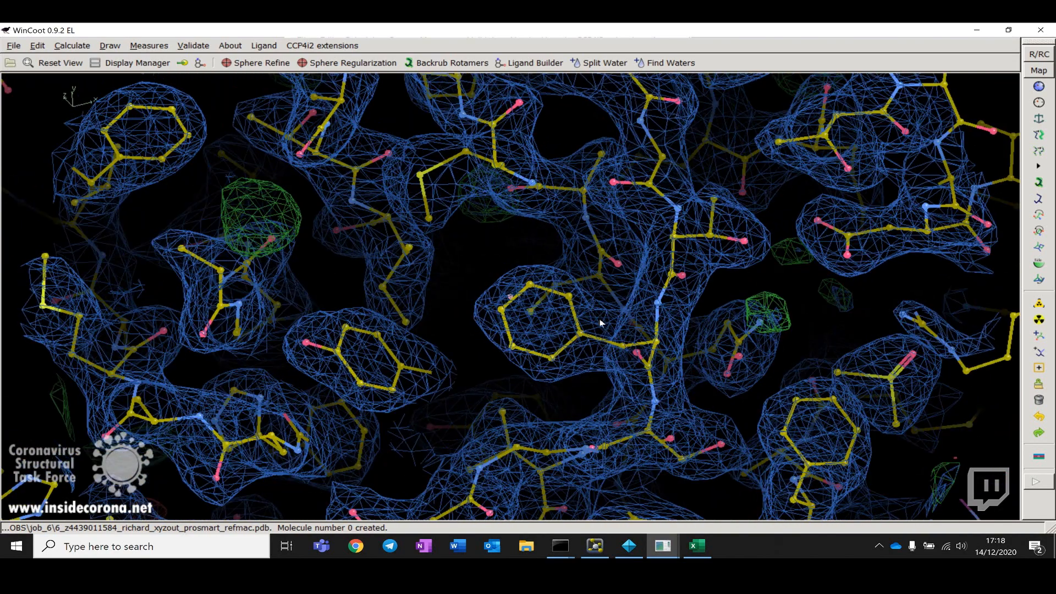
left_click_drag(520, 375, 335, 353)
left_click_drag(461, 357, 255, 359)
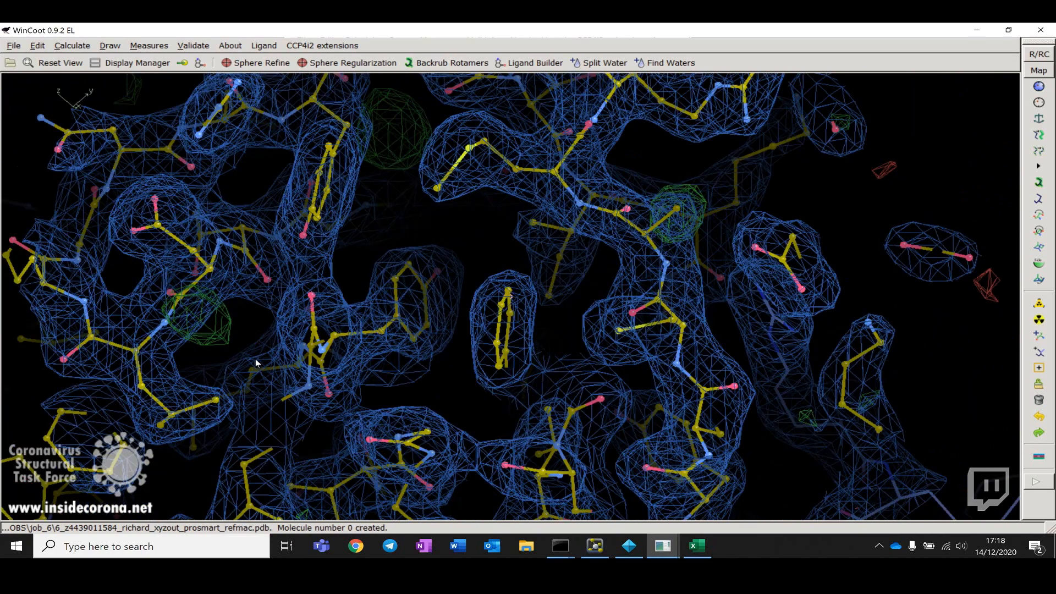
left_click_drag(580, 242, 529, 305)
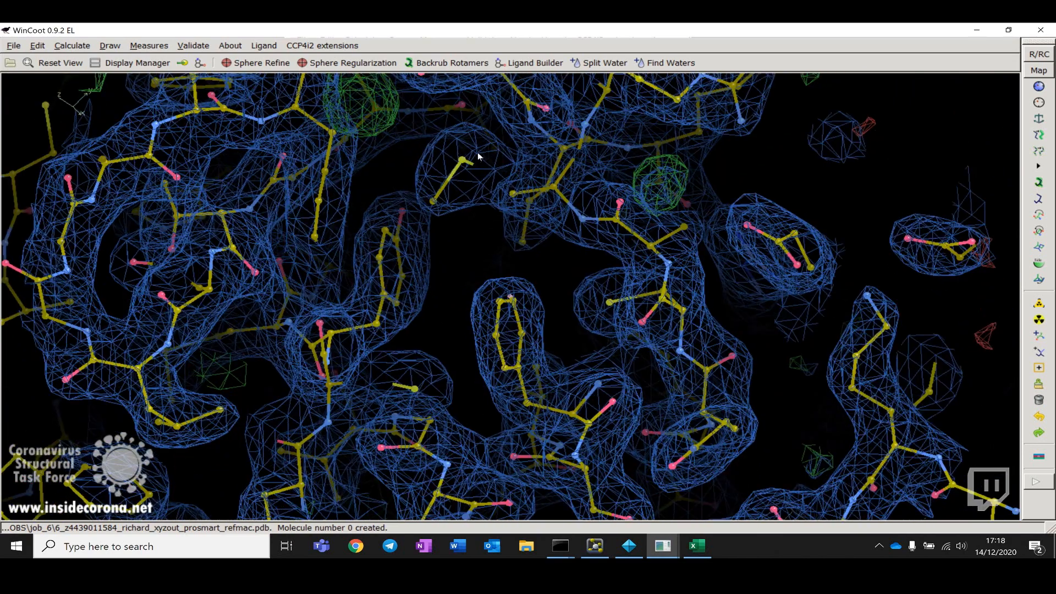
Step: Centre on the green positive difference-density blob and rotate the view around it to examine its shape
middle_click(654, 191)
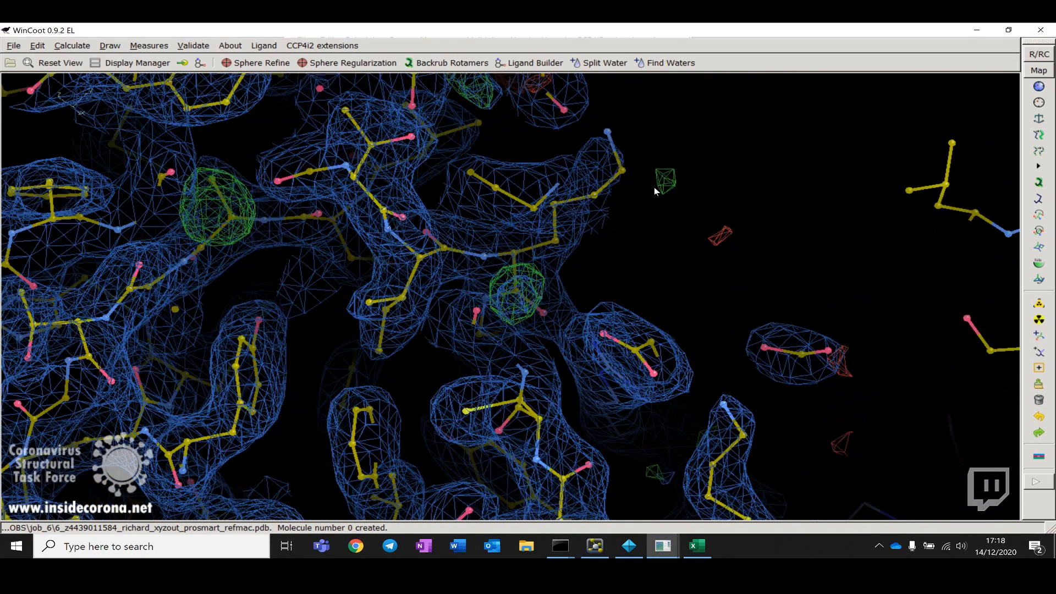
left_click_drag(716, 292, 607, 318)
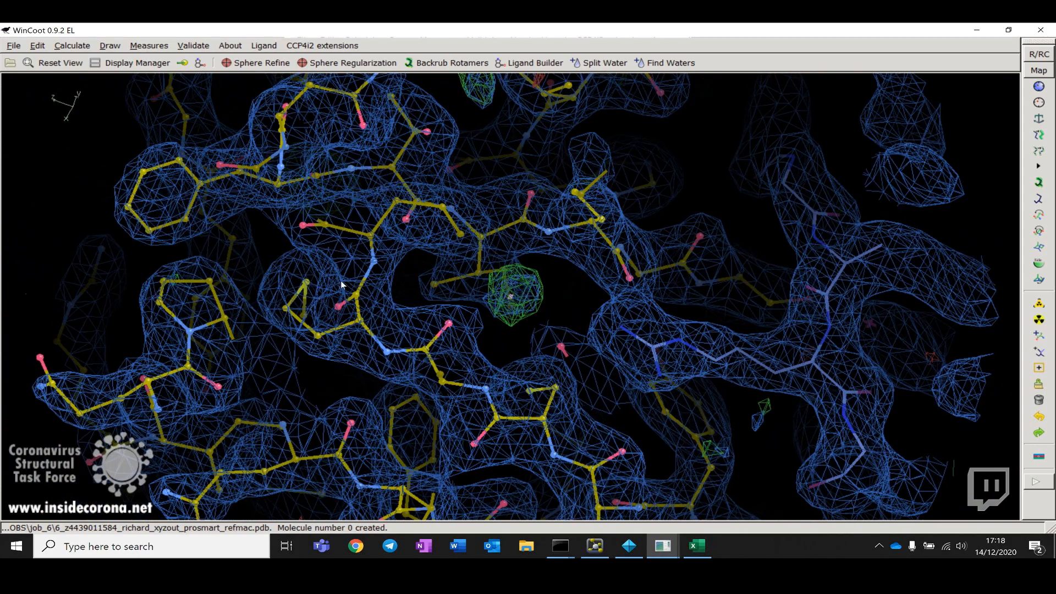
left_click_drag(341, 282, 501, 313)
right_click_drag(501, 242, 508, 289)
left_click_drag(510, 294, 489, 294)
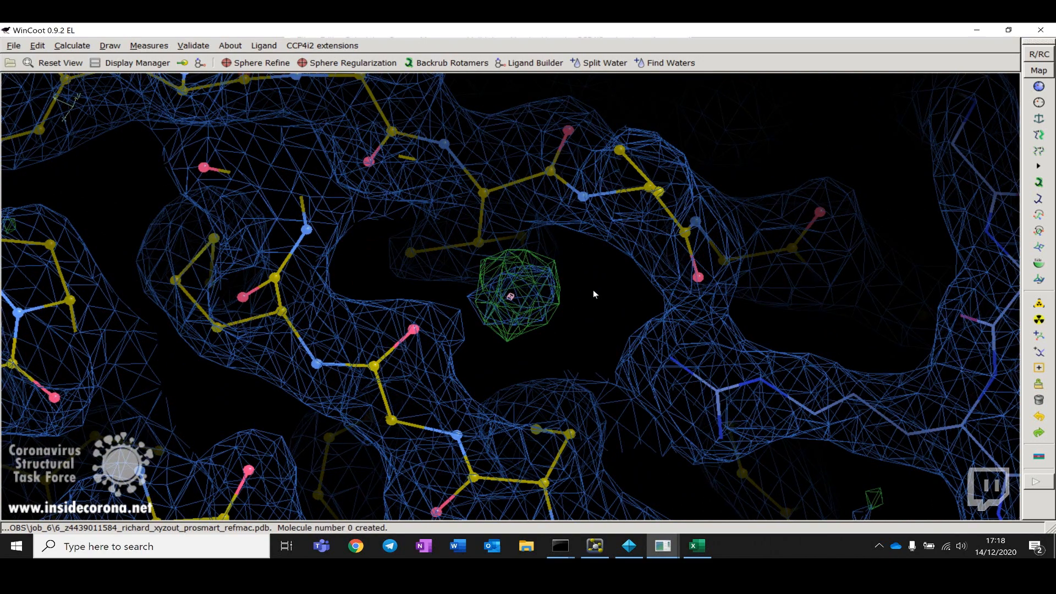
left_click_drag(616, 282, 681, 292)
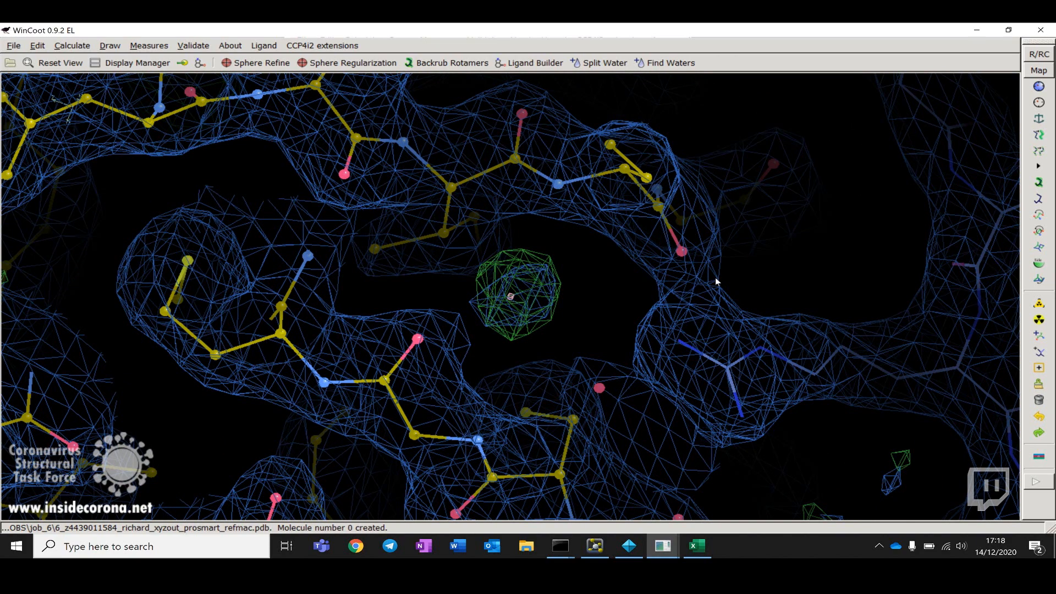
Step: Keep rotating and panning around the blob to inspect it and its surrounding residues from several angles
left_click_drag(609, 276, 631, 334)
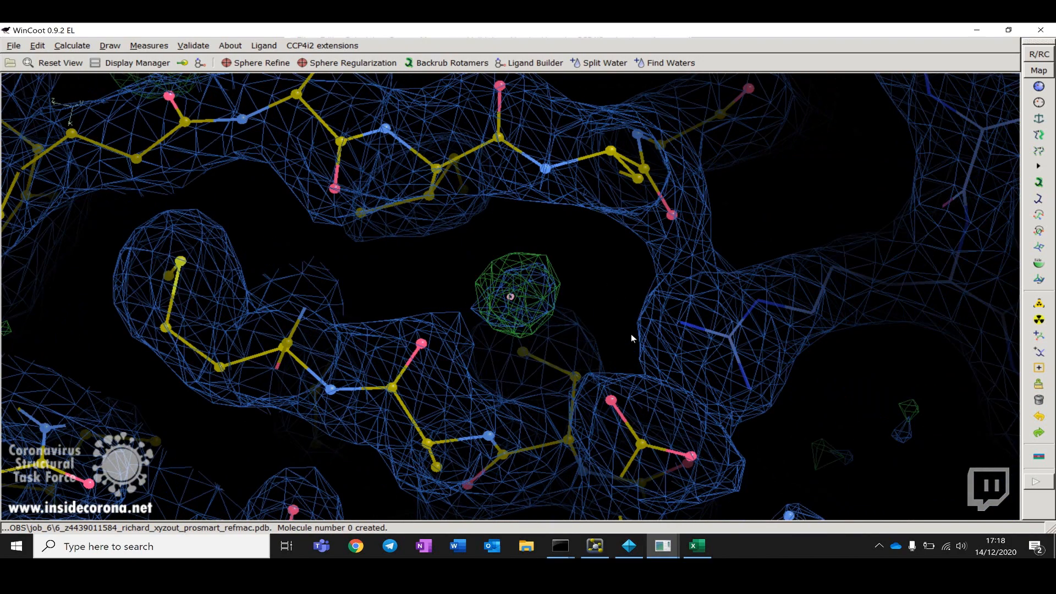
left_click_drag(728, 313, 437, 364)
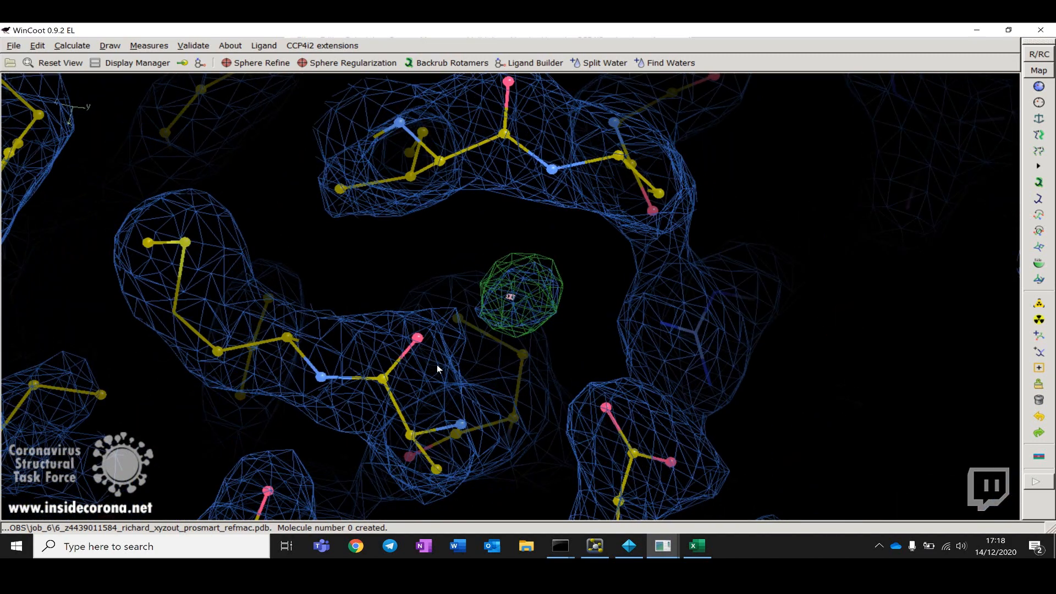
left_click_drag(659, 283, 598, 306)
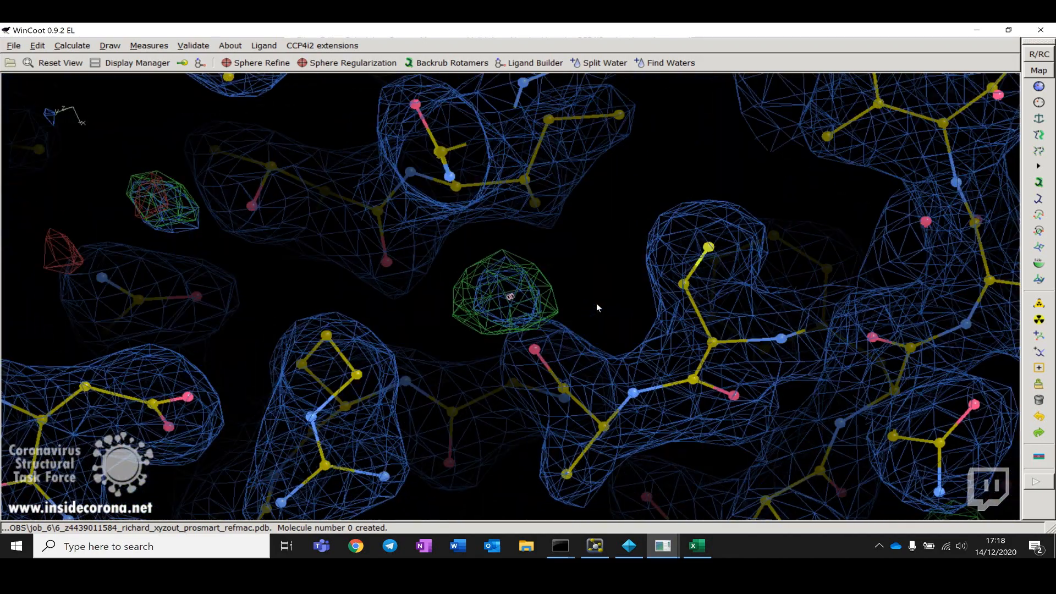
left_click_drag(437, 315, 708, 265)
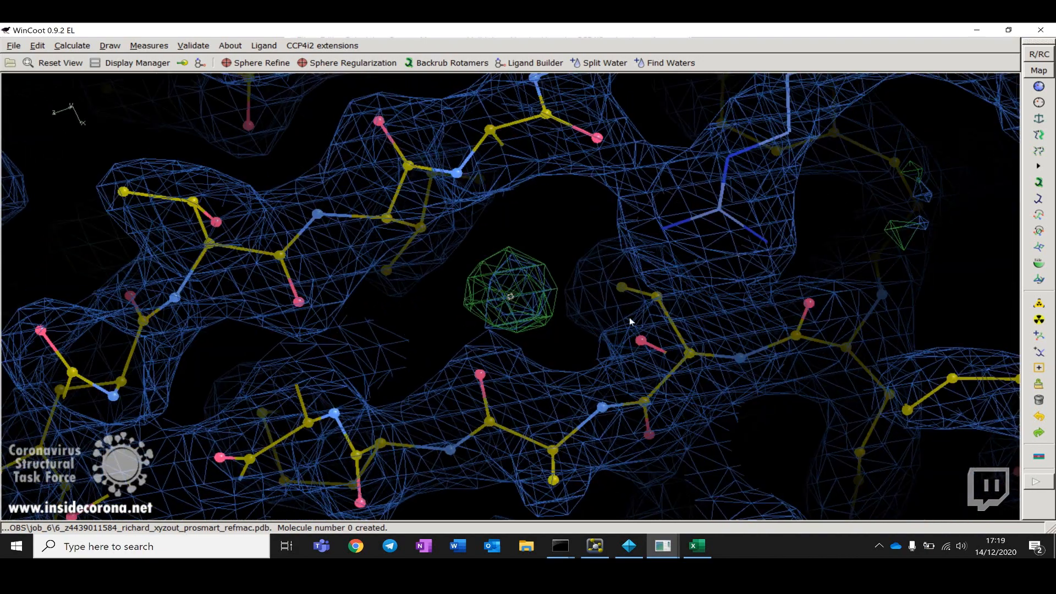
left_click_drag(599, 307, 340, 377)
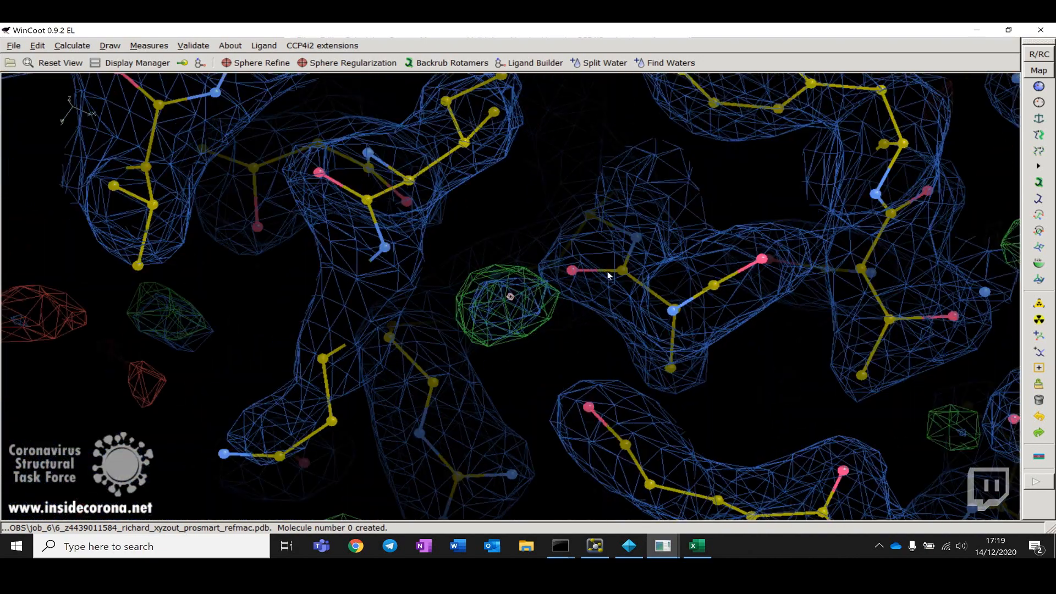
left_click_drag(607, 272, 487, 301)
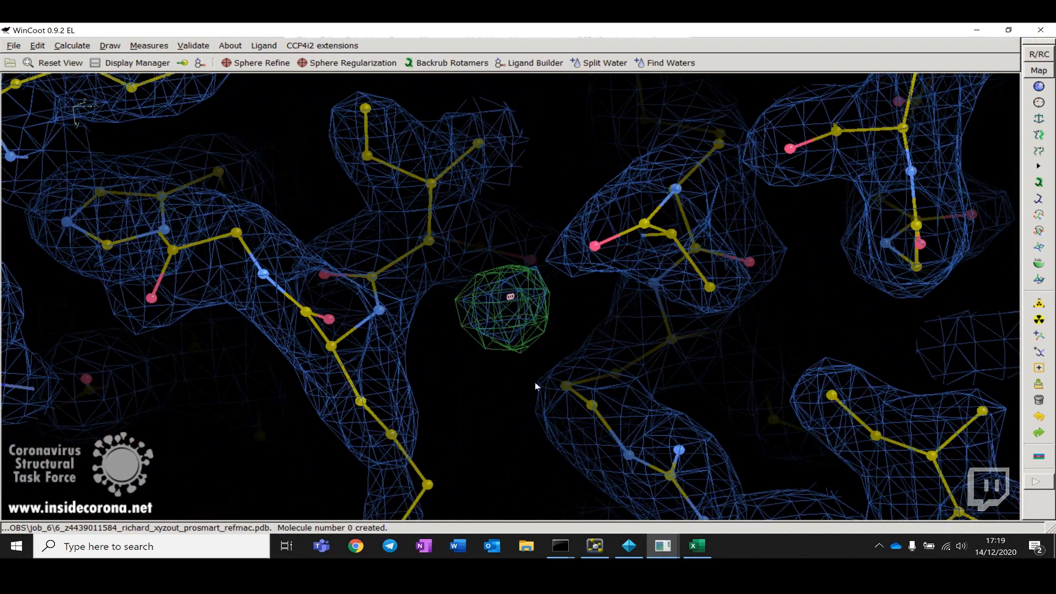
left_click_drag(496, 415, 498, 243)
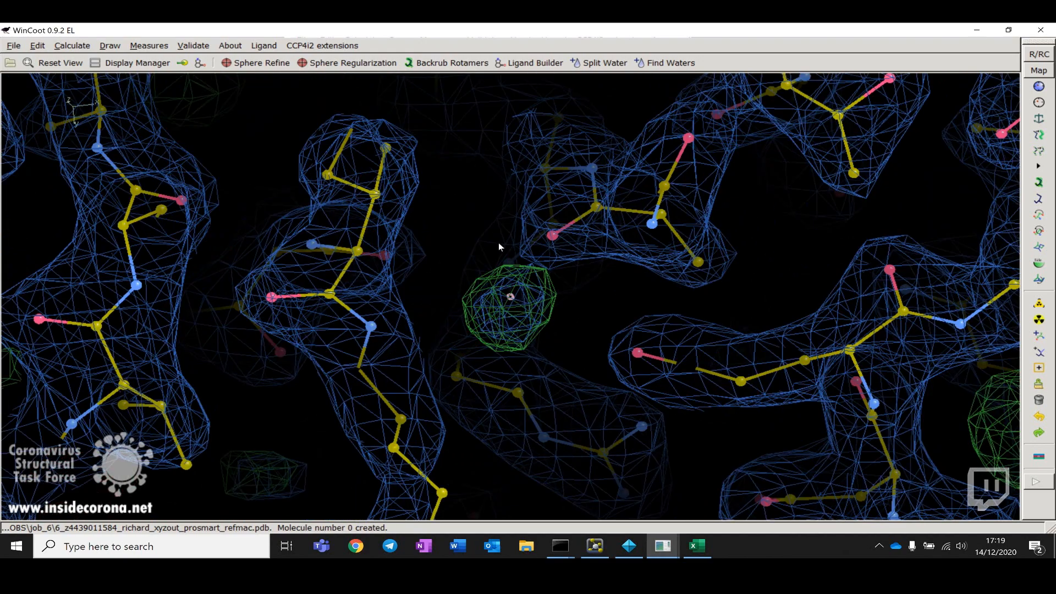
left_click_drag(565, 410, 178, 97)
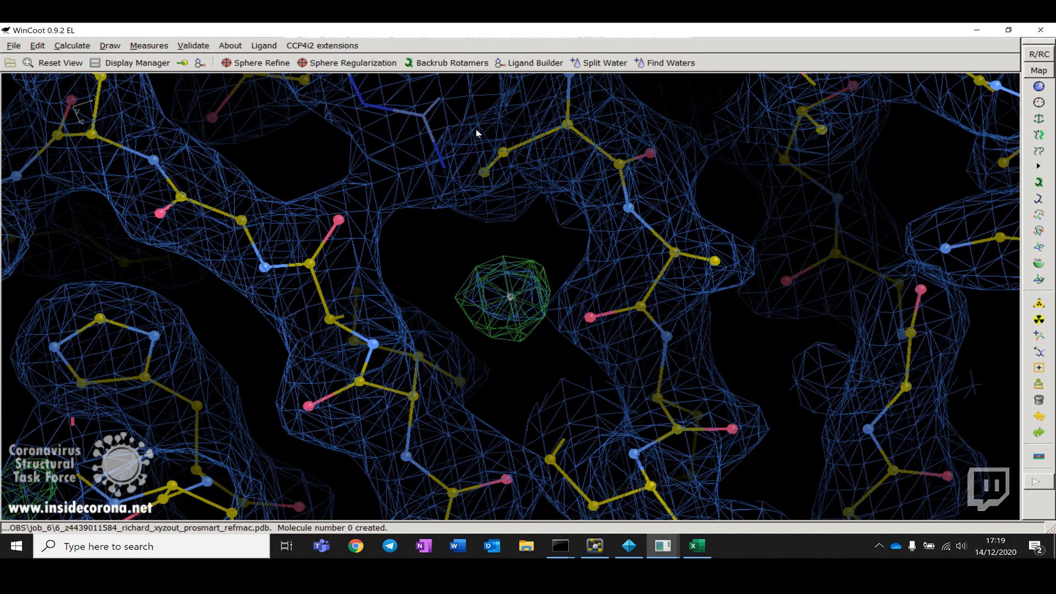
left_click_drag(396, 265, 363, 259)
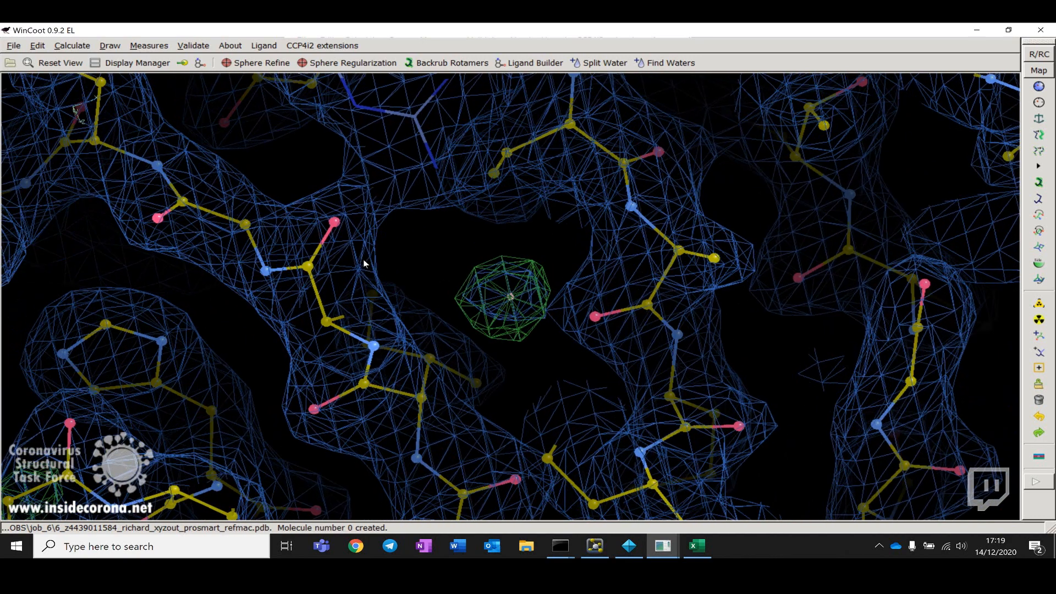
Step: Search the weighted difference map for positive and negative peaks above 4.0 rmsd and enlarge the resulting peak list
left_click(194, 46)
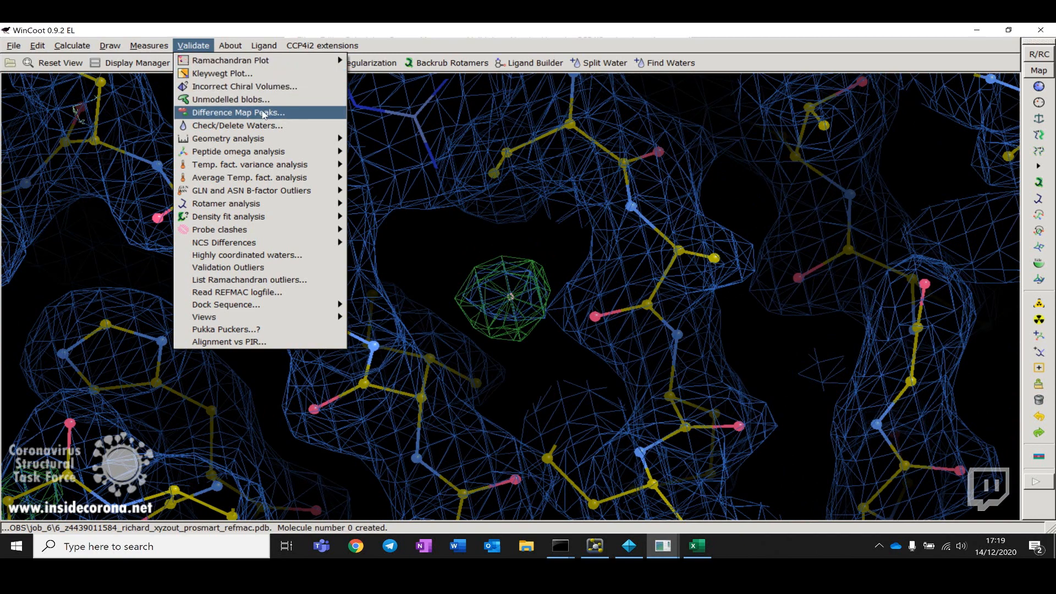
left_click(244, 115)
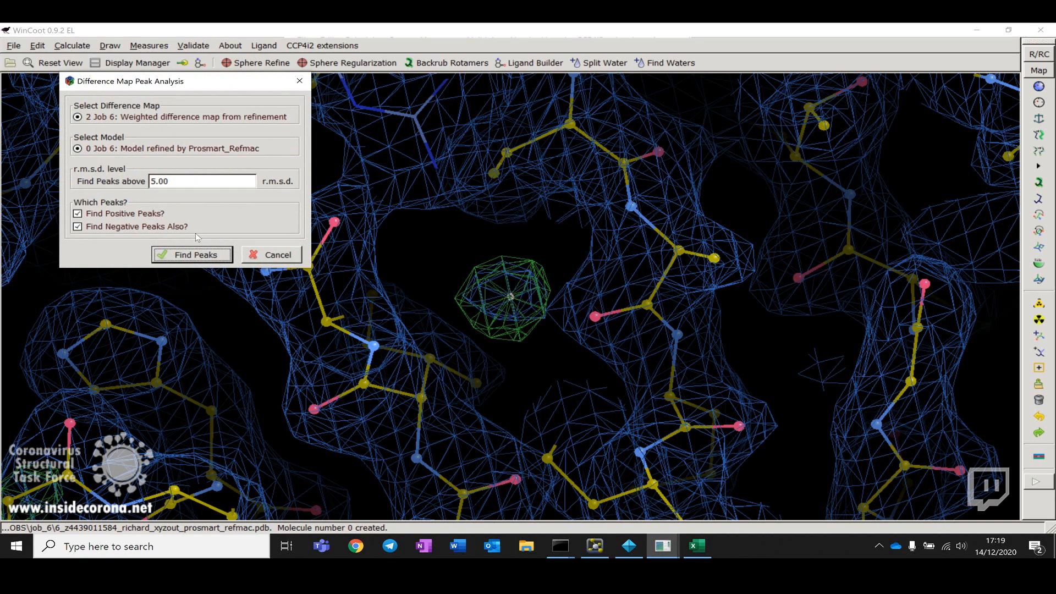
left_click(165, 181)
left_click_drag(165, 181, 94, 173)
type("4.0")
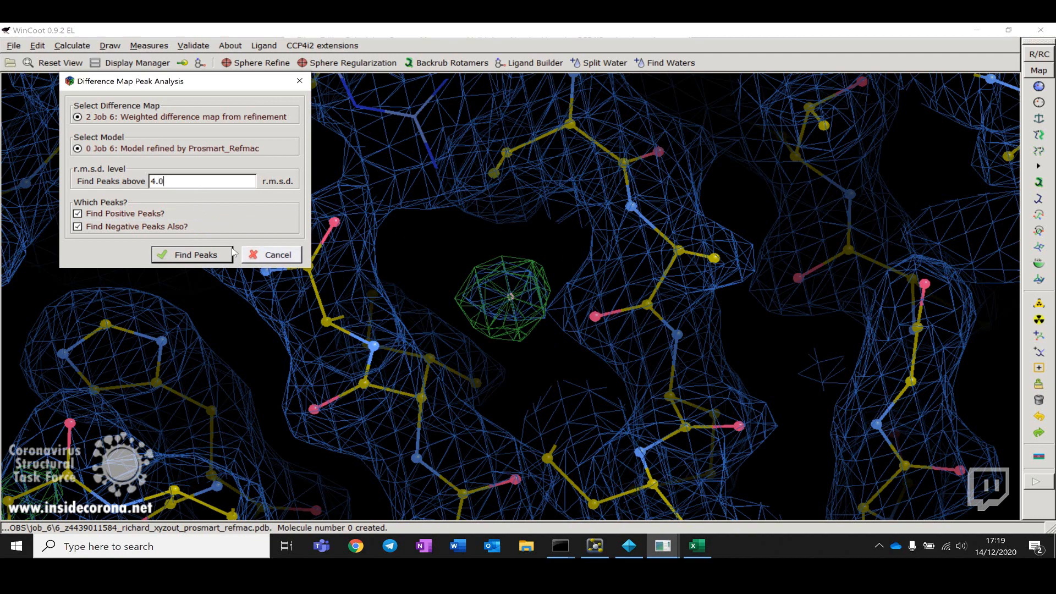
left_click(198, 257)
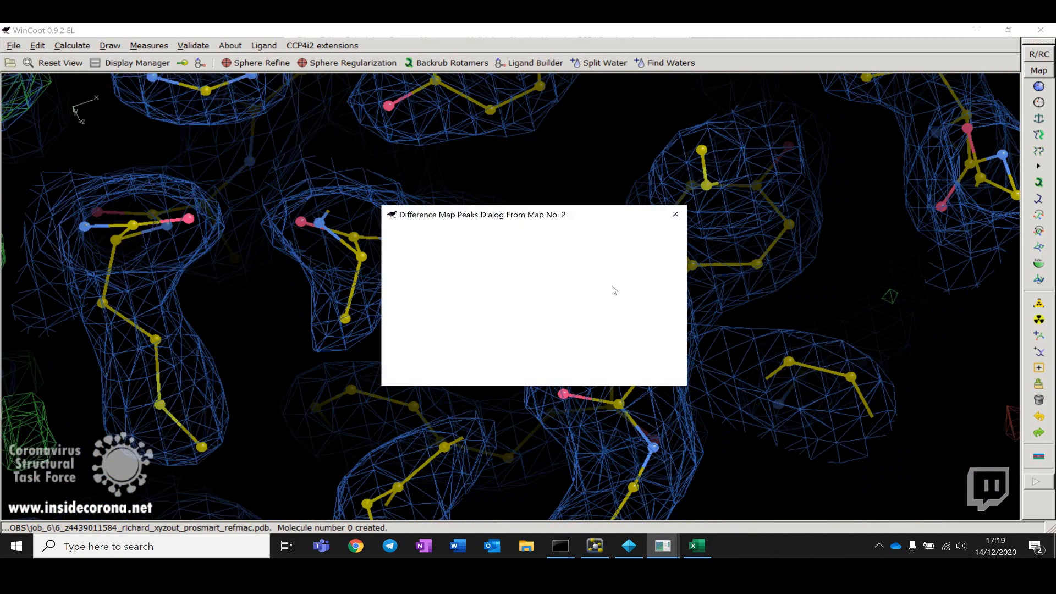
left_click_drag(509, 219, 128, 93)
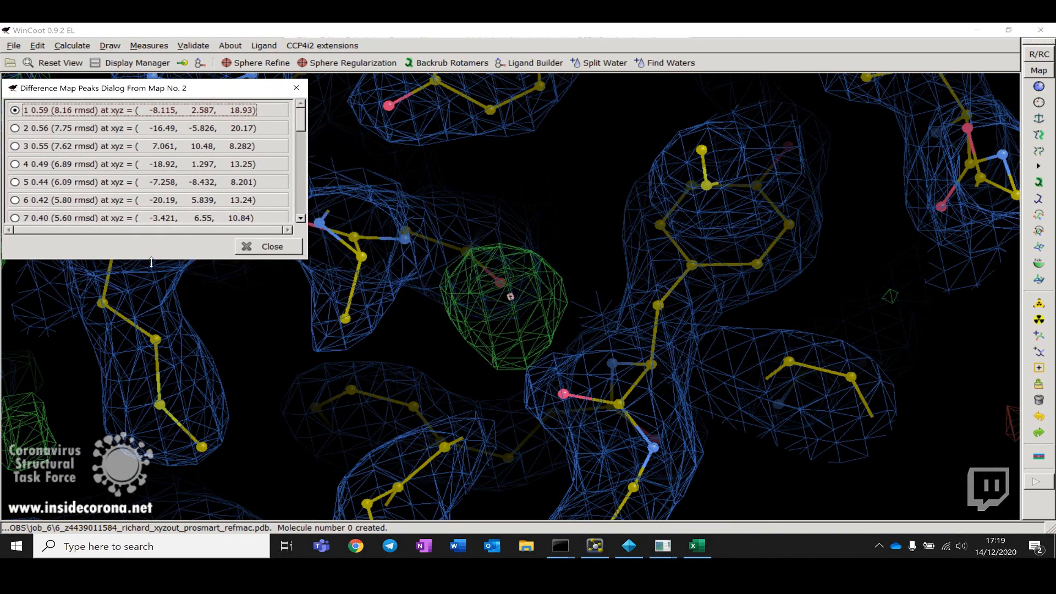
left_click_drag(151, 263, 152, 493)
left_click_drag(738, 358, 466, 314)
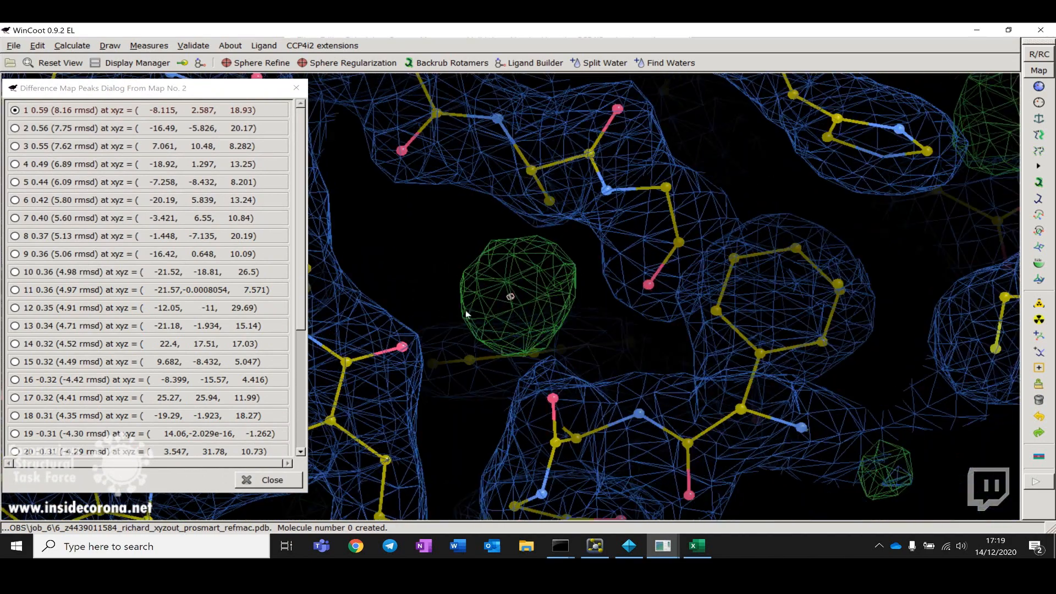
Step: Place a water atom at the pointer in the difference-density blob, adding it to the Prosmart_Refmac model
left_click(1038, 369)
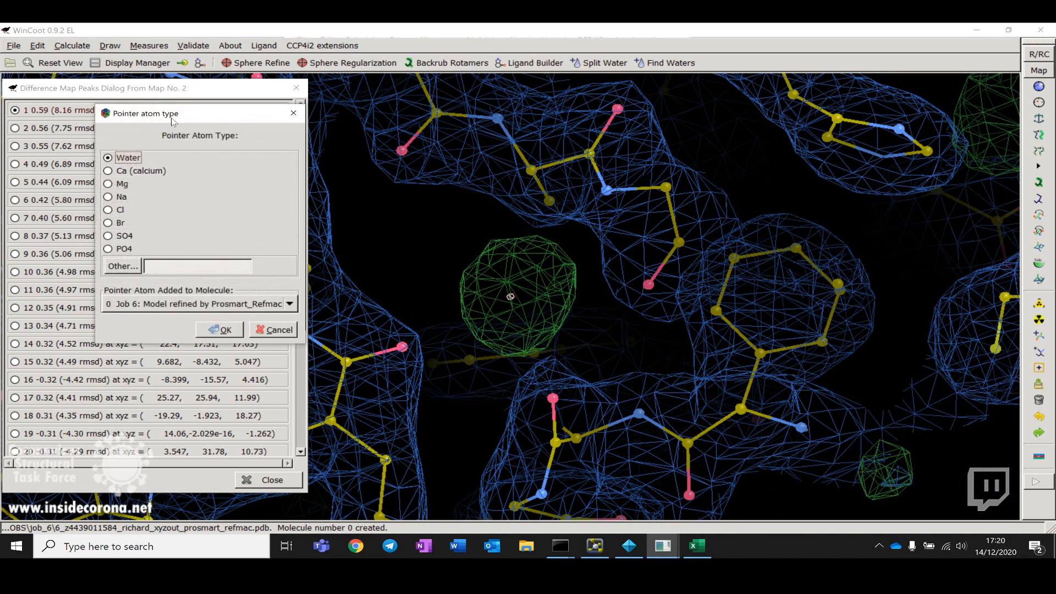
left_click_drag(172, 120, 808, 139)
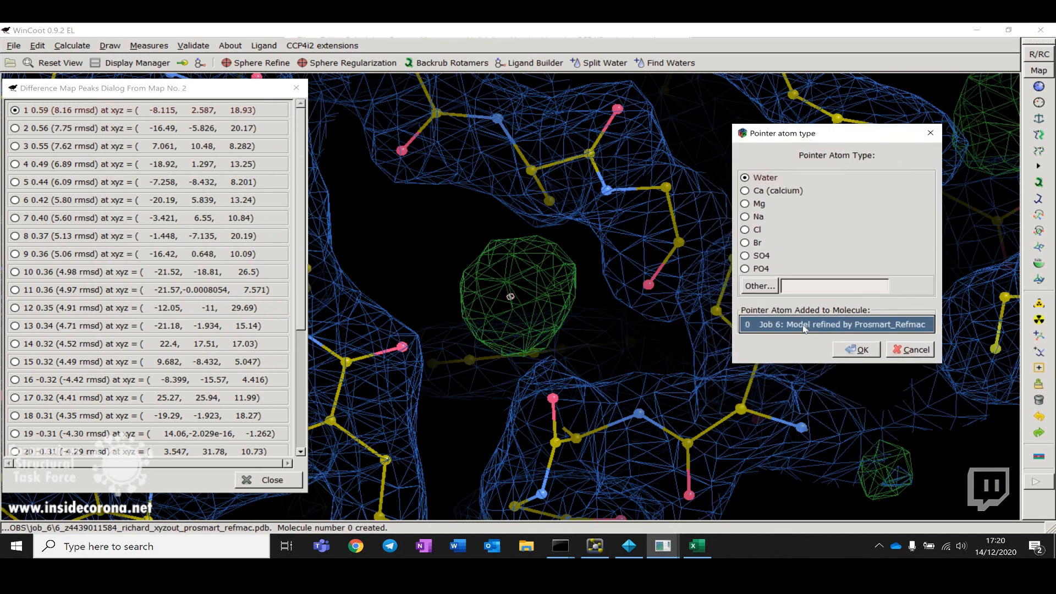
left_click(860, 354)
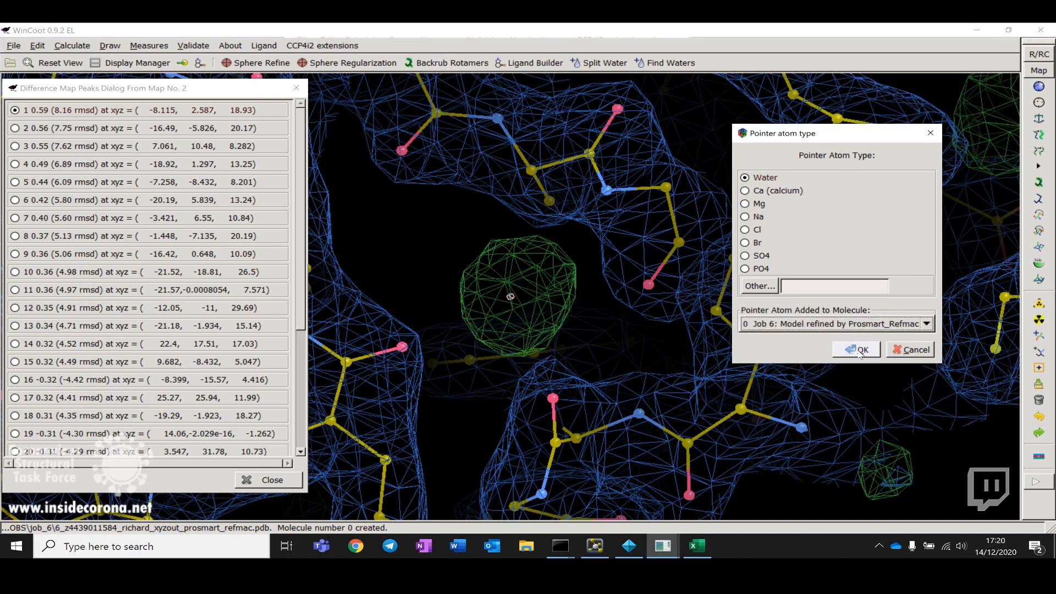
left_click_drag(580, 285, 785, 352)
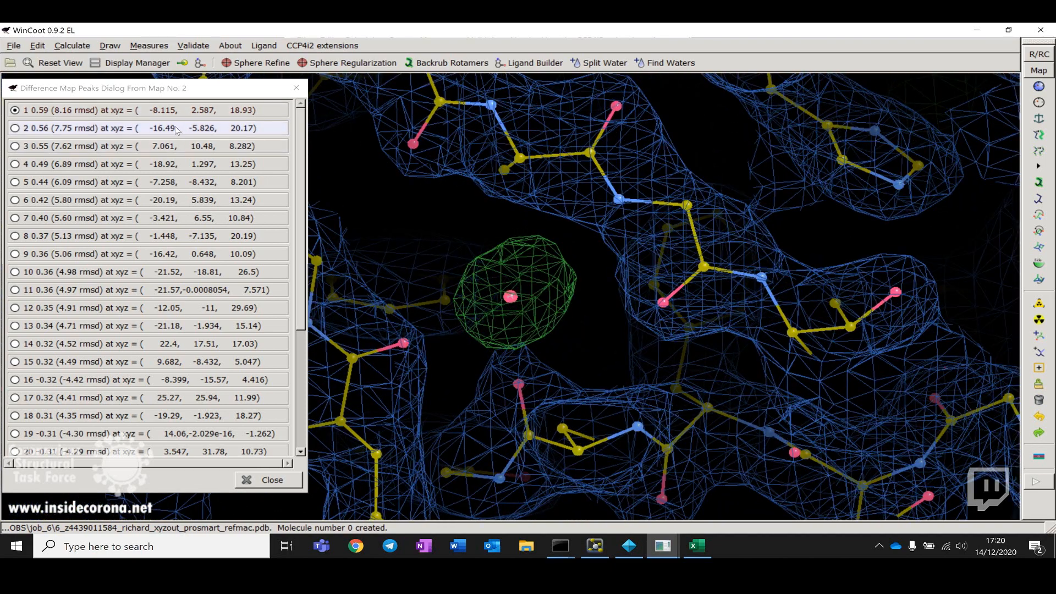
Step: Jump to the second difference-map peak and rotate around it to inspect the density
left_click(174, 128)
left_click_drag(576, 265, 391, 204)
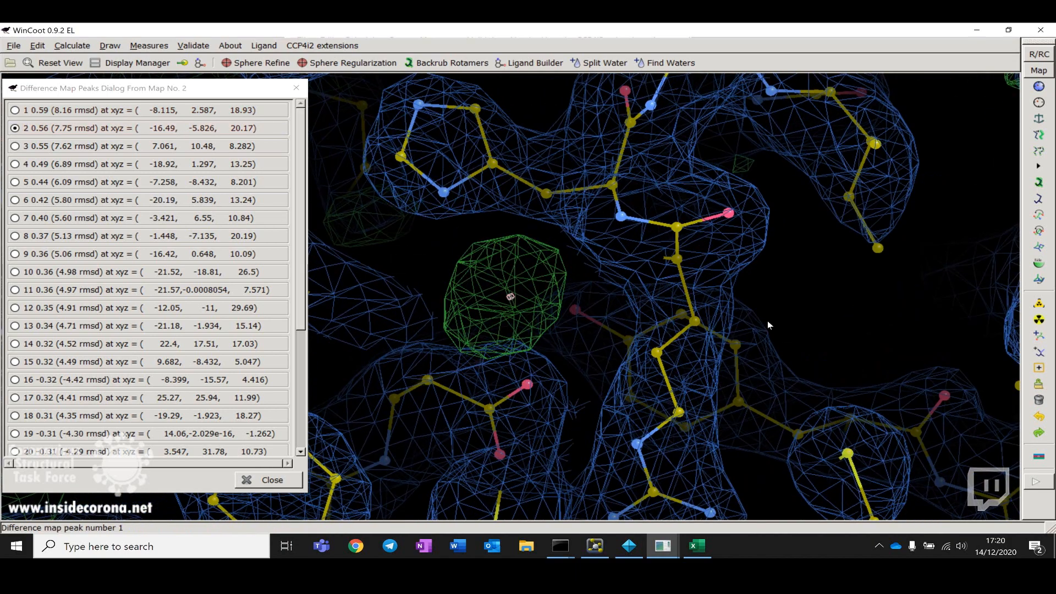
left_click_drag(767, 321, 584, 258)
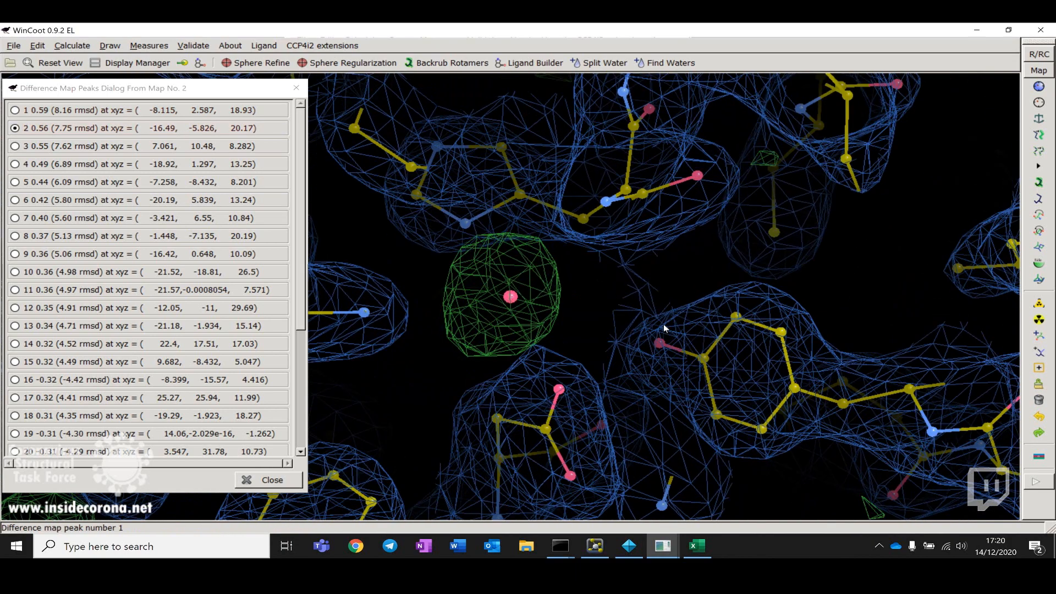
left_click_drag(664, 324, 519, 299)
Step: Step through the third and fourth difference-map peaks, rotating the view at each
left_click(167, 146)
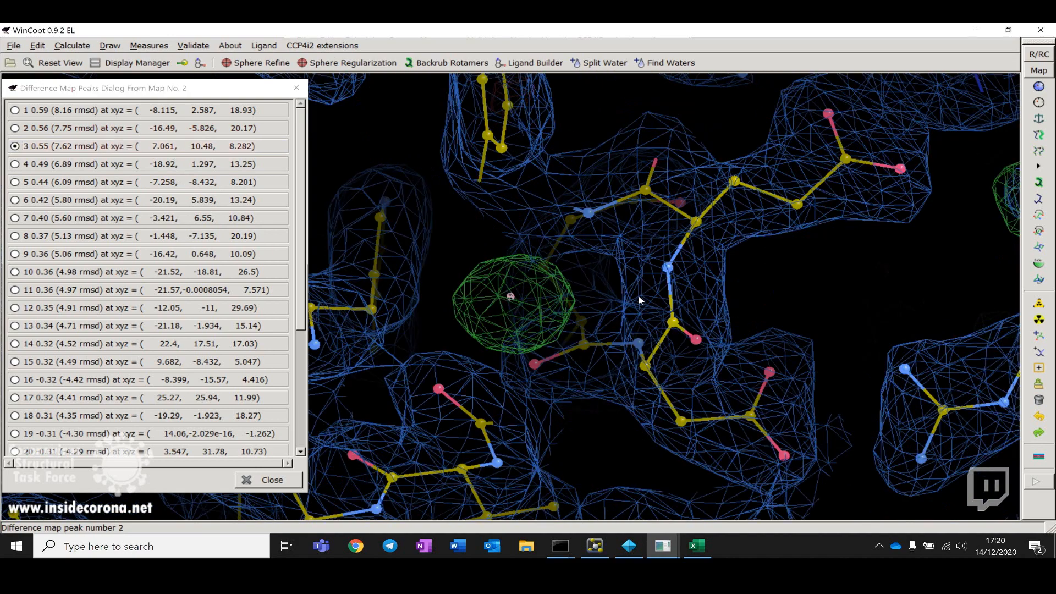
left_click_drag(638, 296, 550, 330)
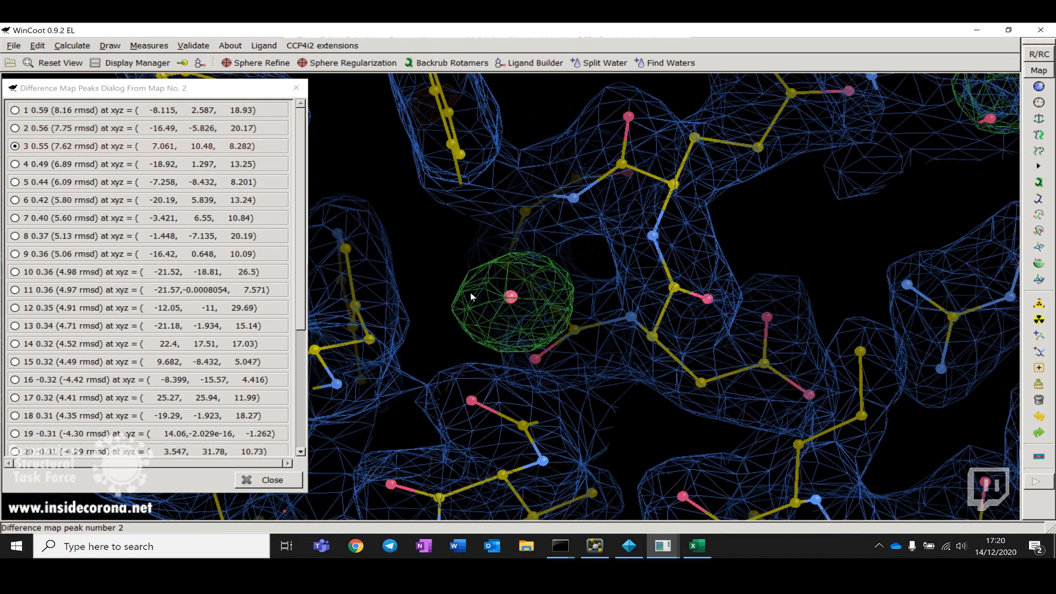
left_click(165, 164)
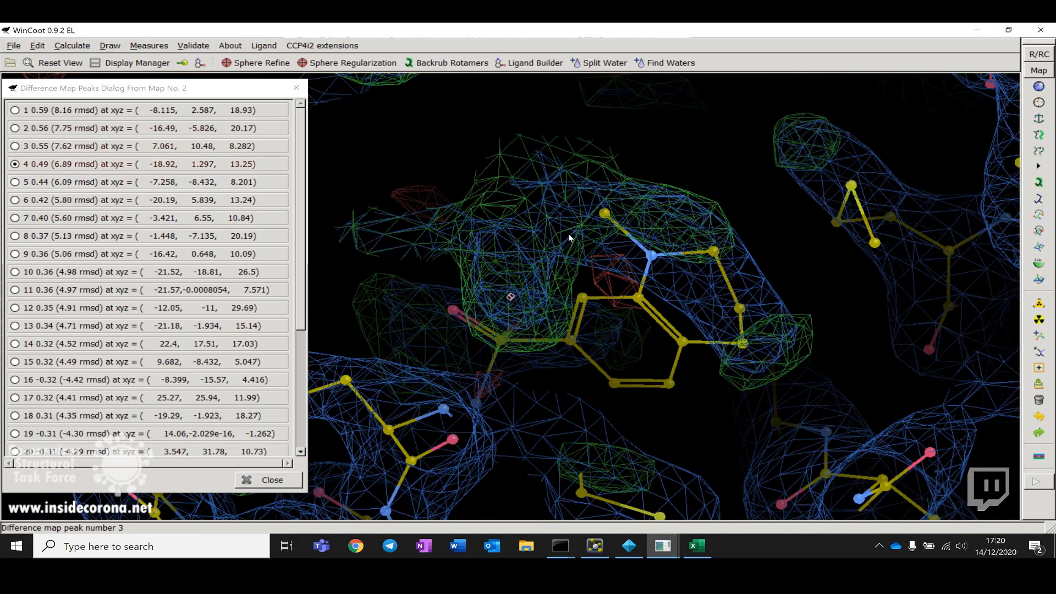
left_click_drag(568, 233, 688, 220)
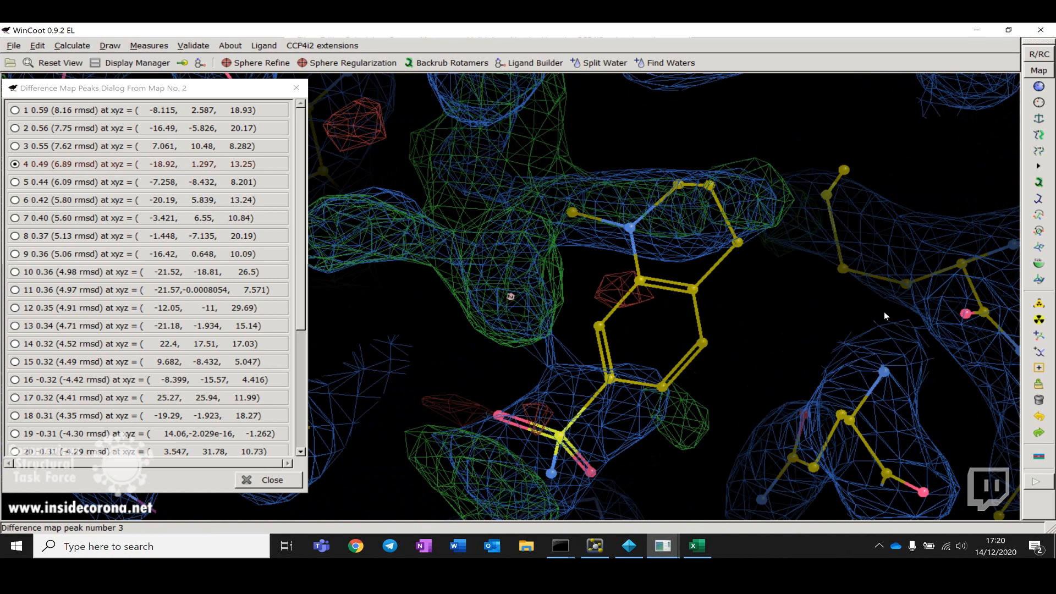
Step: Delete the RZJ ligand residue sitting in the density at the fourth peak
left_click(1038, 401)
left_click(38, 148)
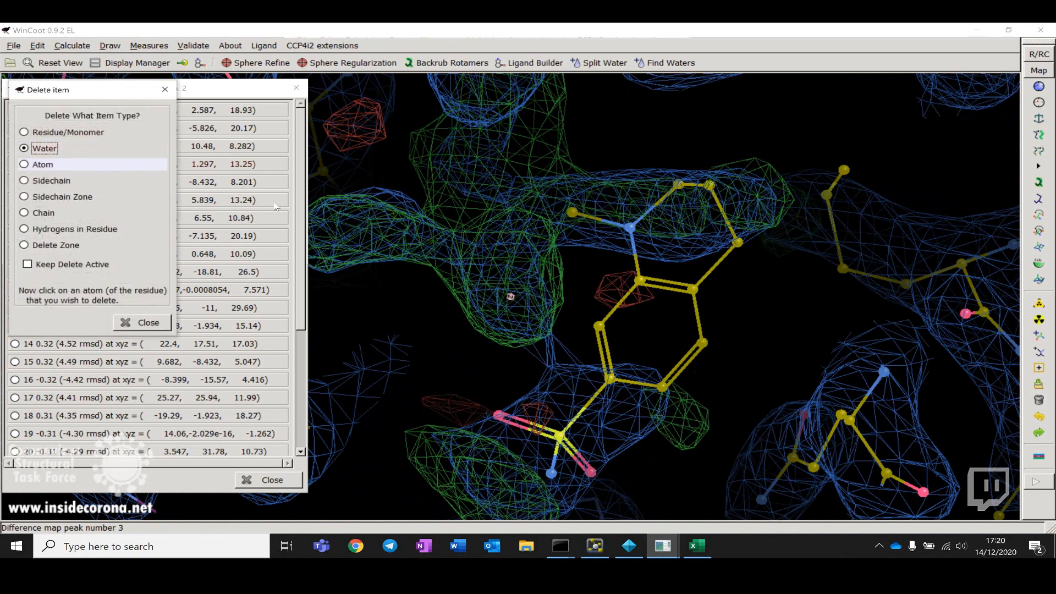
left_click(640, 281)
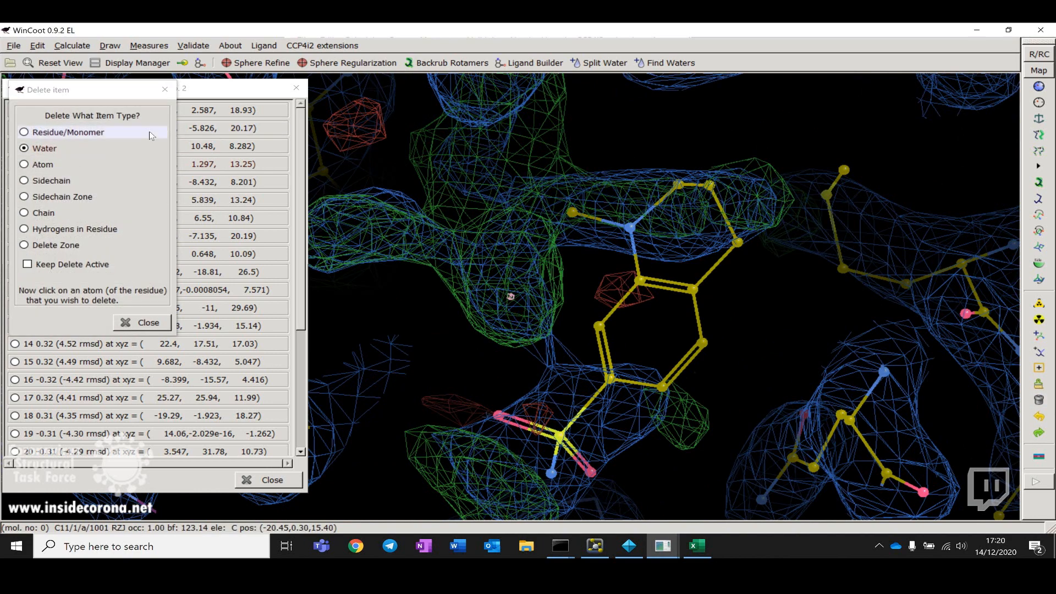
left_click(61, 132)
left_click(652, 288)
left_click_drag(654, 287, 635, 269)
right_click_drag(635, 268, 687, 309)
left_click_drag(687, 308, 609, 325)
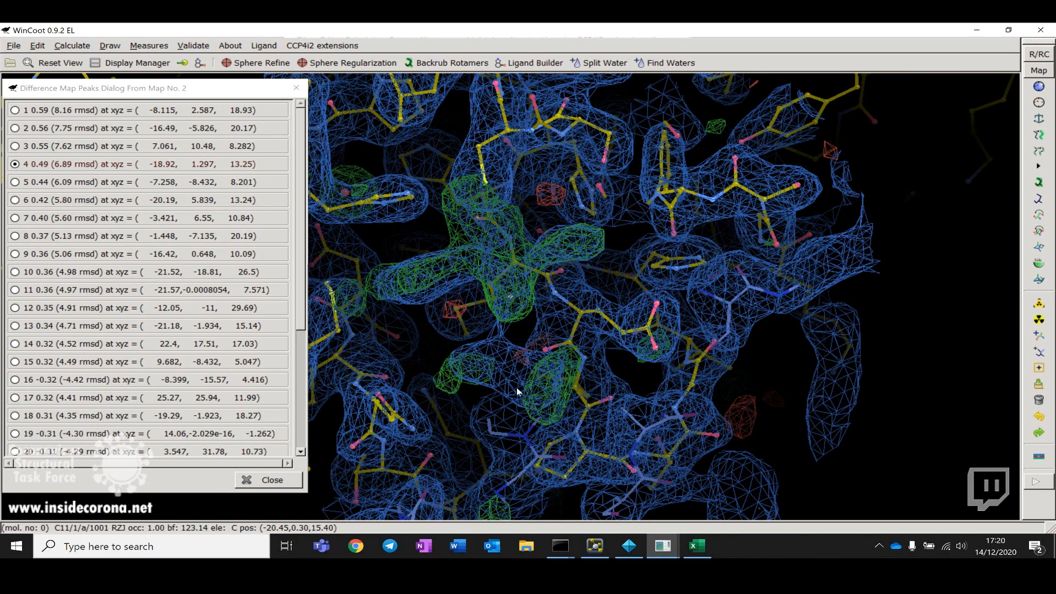
Step: Rotate around the now-empty ligand density to inspect its shape
left_click_drag(516, 387, 520, 251)
right_click_drag(521, 249, 590, 319)
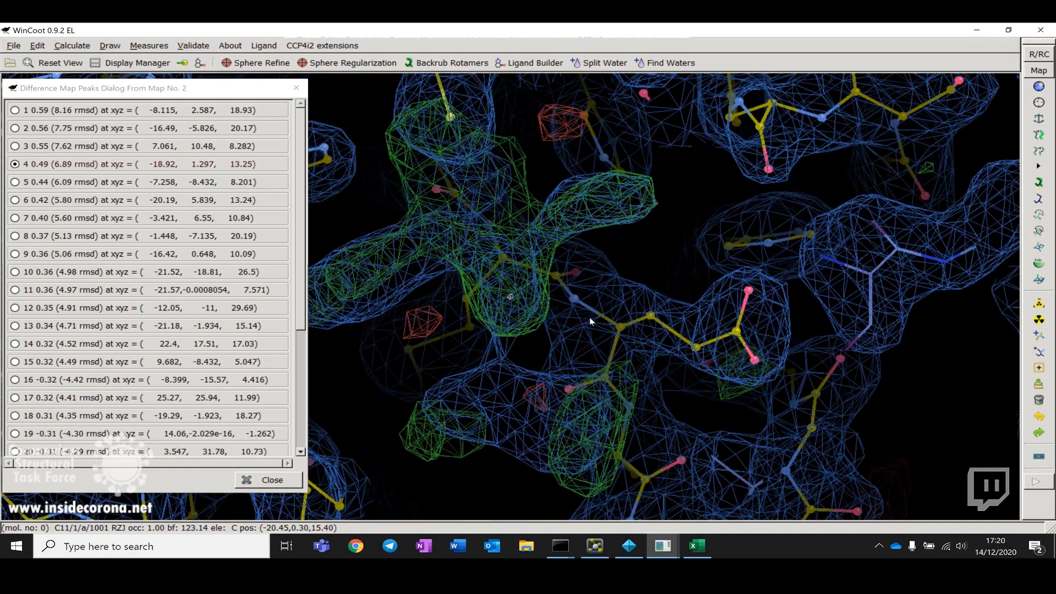
left_click_drag(539, 320, 582, 321)
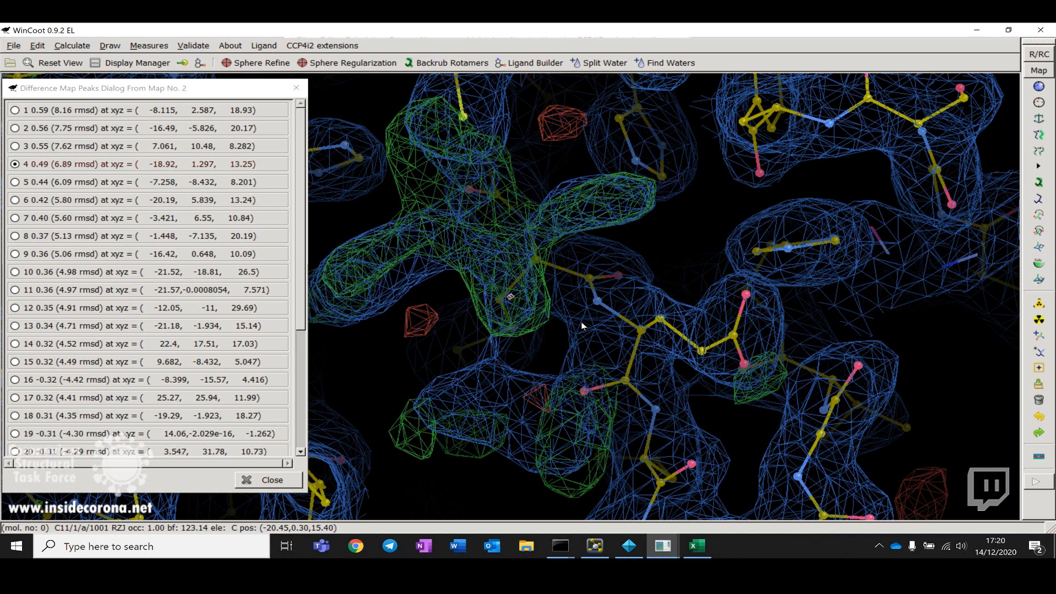
mouse_move(703, 301)
left_mouse_down()
mouse_move(395, 336)
mouse_move(707, 305)
left_mouse_up()
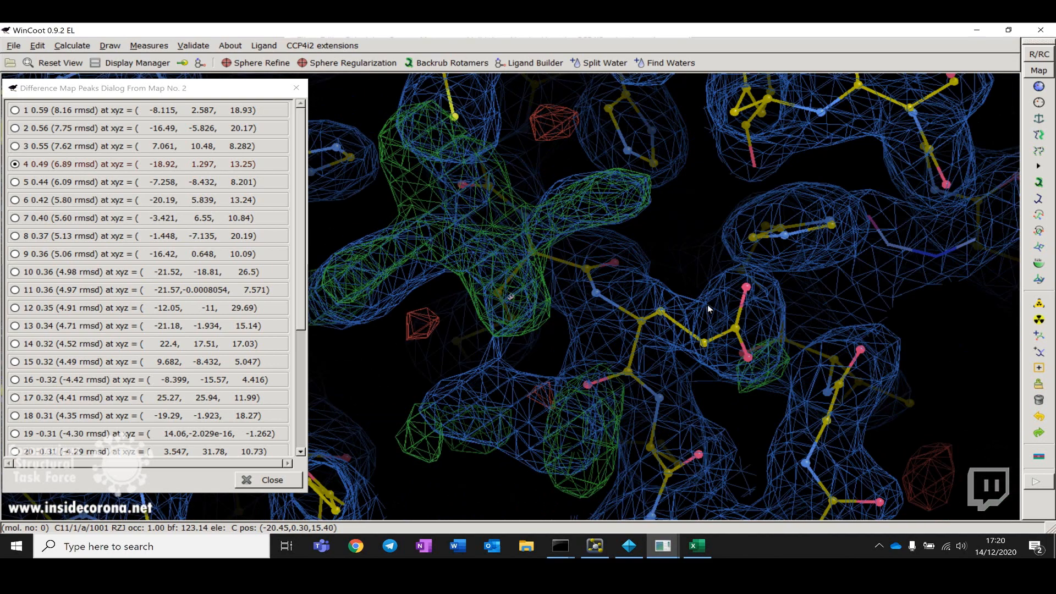
Step: Keep rotating around the empty ligand density at the fourth peak to examine its shape from all sides
left_click_drag(497, 421, 584, 392)
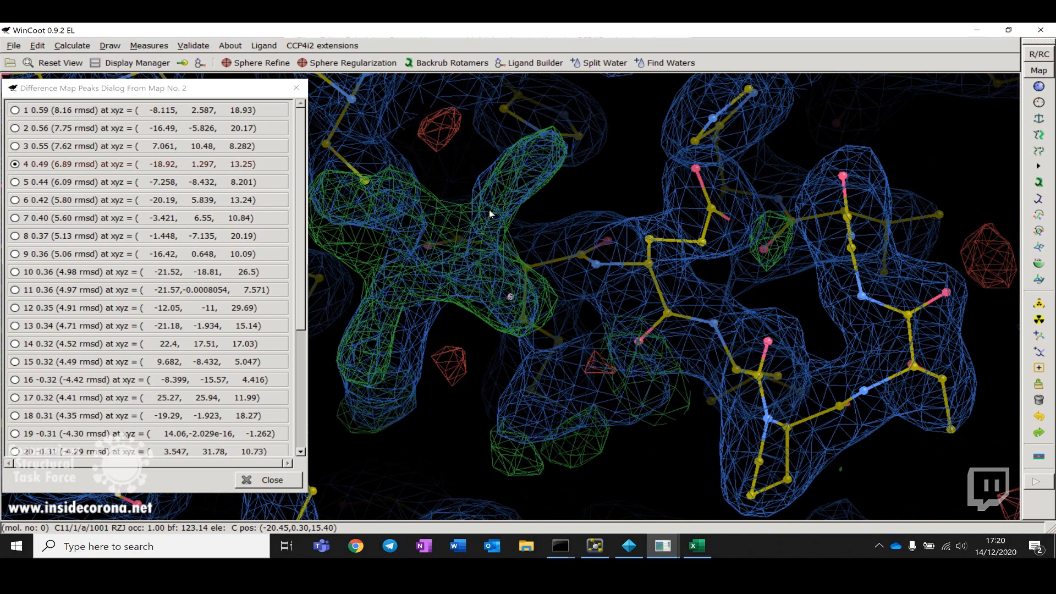
left_click_drag(489, 210, 711, 350)
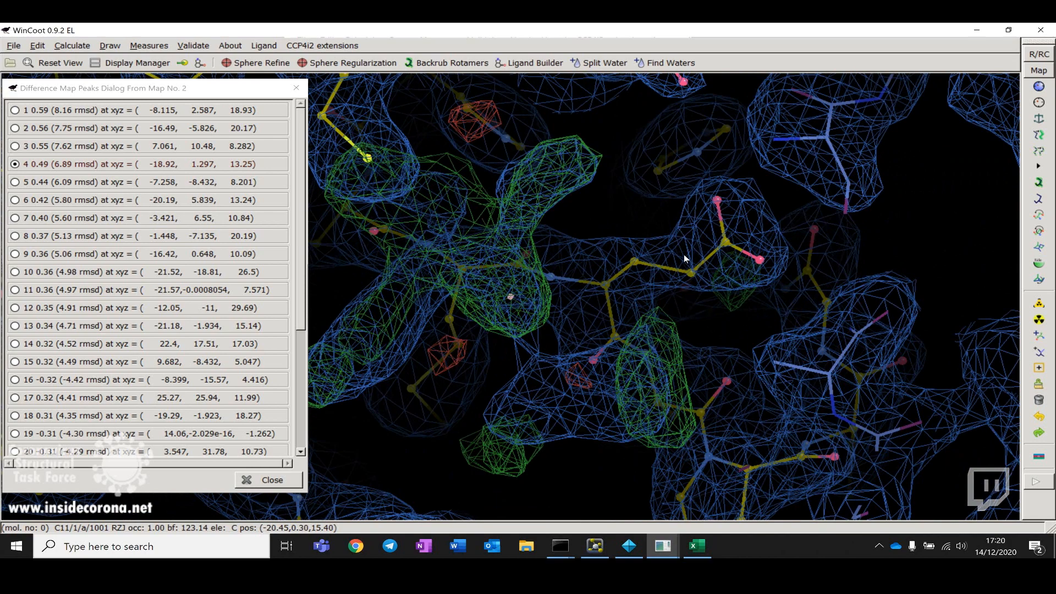
mouse_move(626, 261)
left_mouse_down()
mouse_move(559, 289)
mouse_move(635, 247)
left_mouse_up()
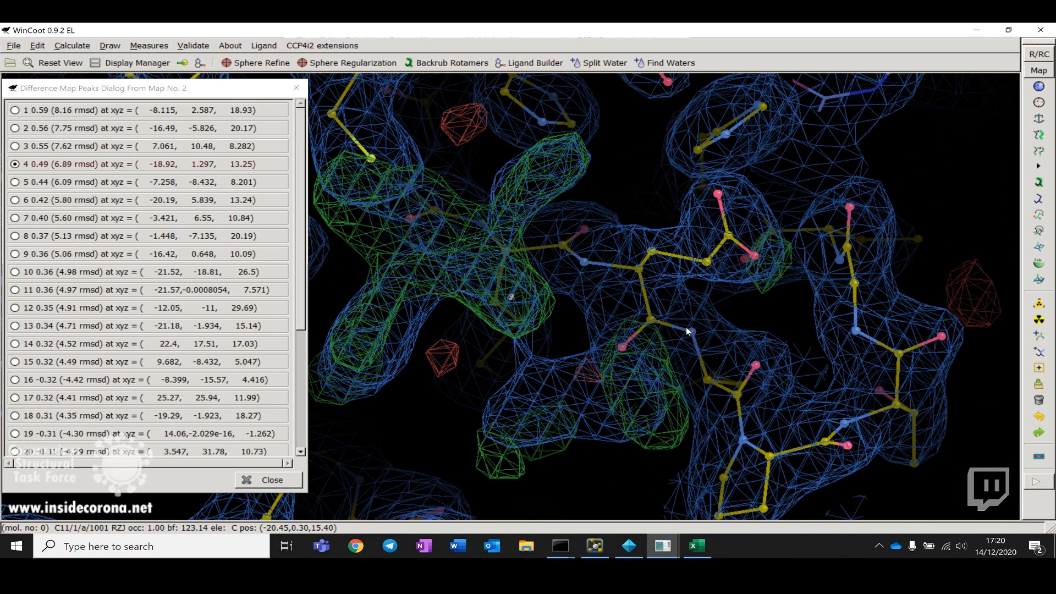
mouse_move(651, 330)
left_mouse_down()
mouse_move(699, 324)
mouse_move(652, 315)
left_mouse_up()
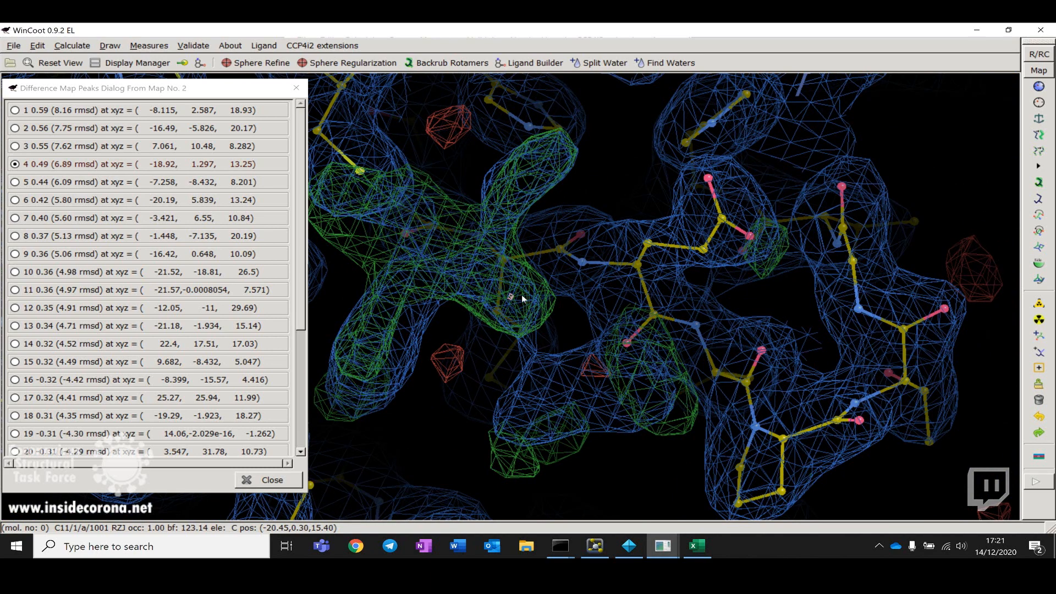
left_click_drag(579, 293, 462, 348)
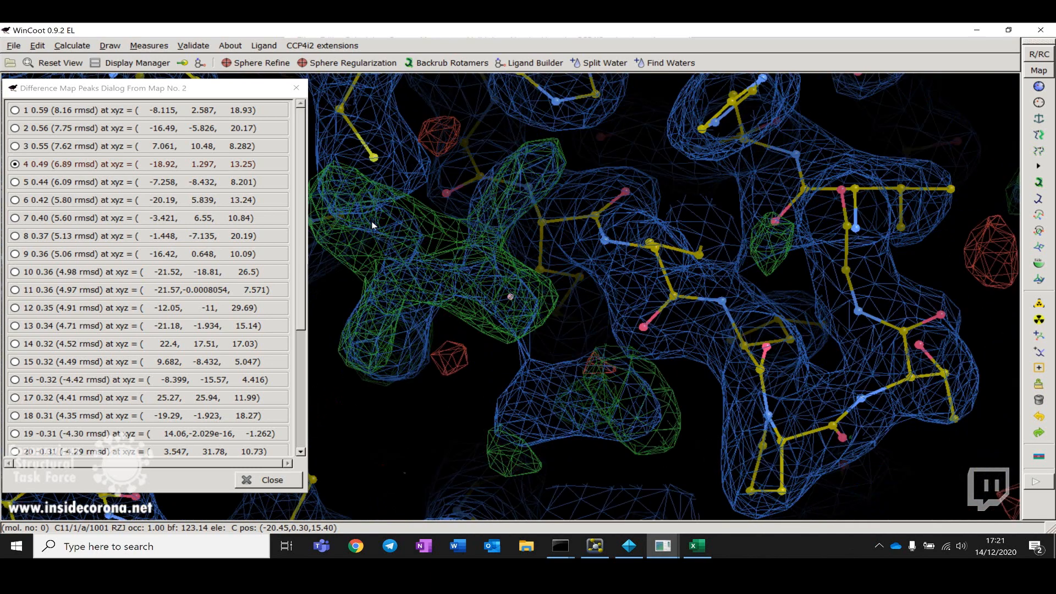
left_click_drag(376, 340, 479, 325)
left_click_drag(671, 351, 624, 293)
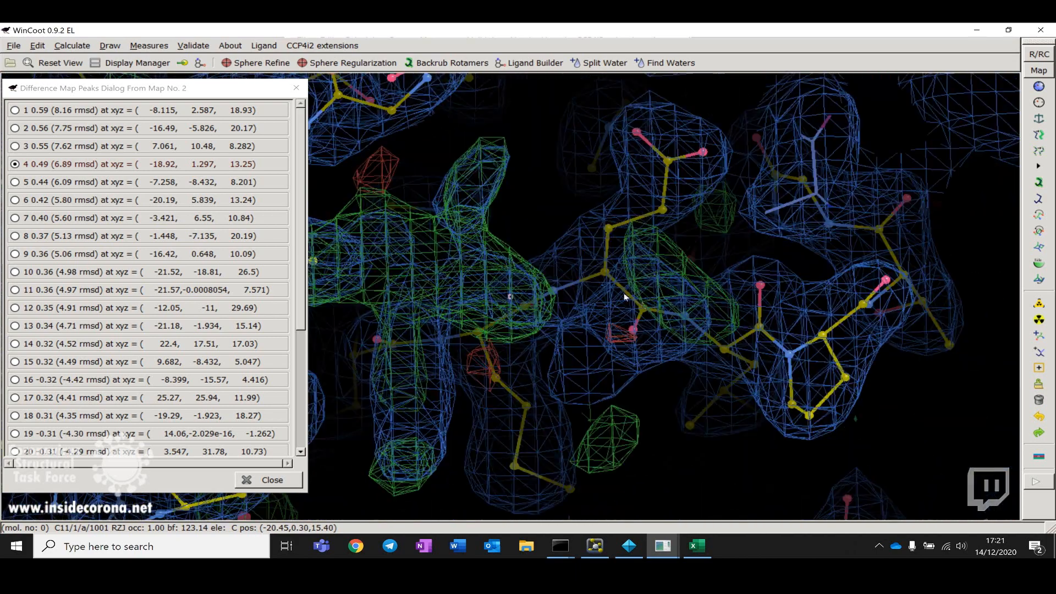
left_click_drag(515, 358, 536, 365)
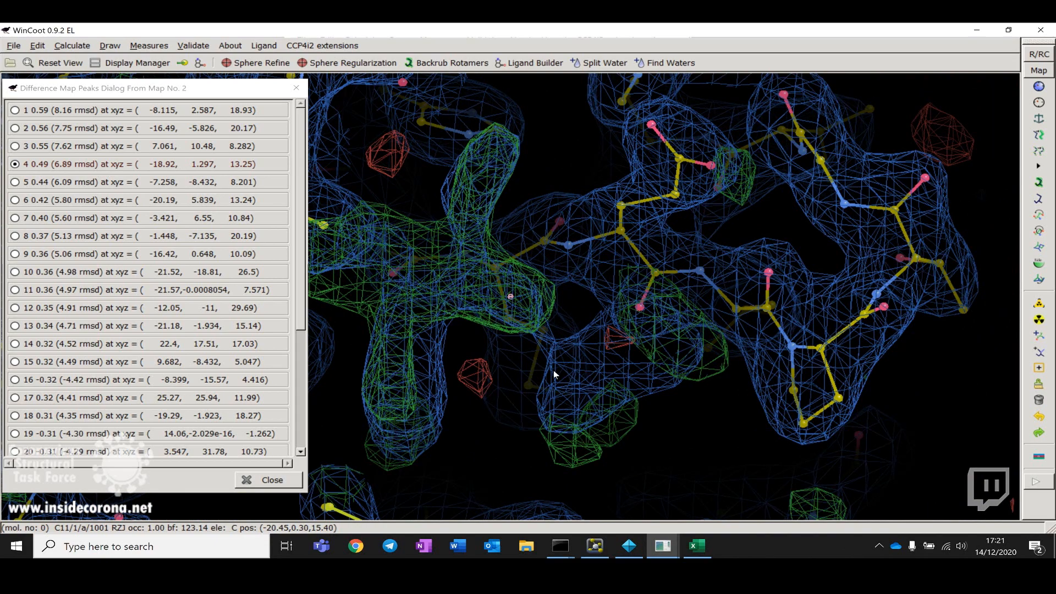
left_click_drag(553, 371, 459, 220)
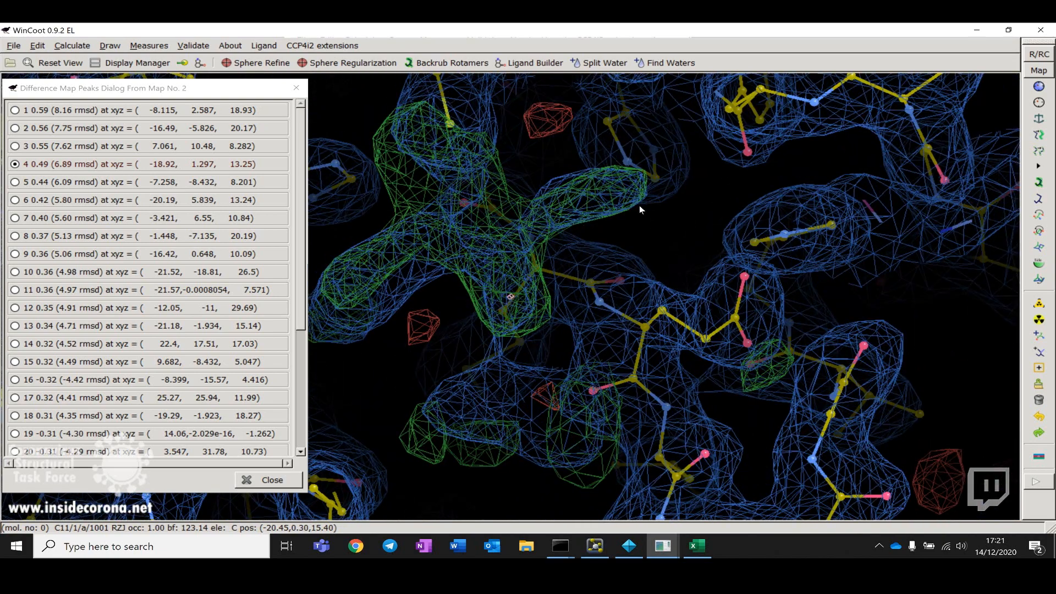
left_click_drag(544, 315, 495, 275)
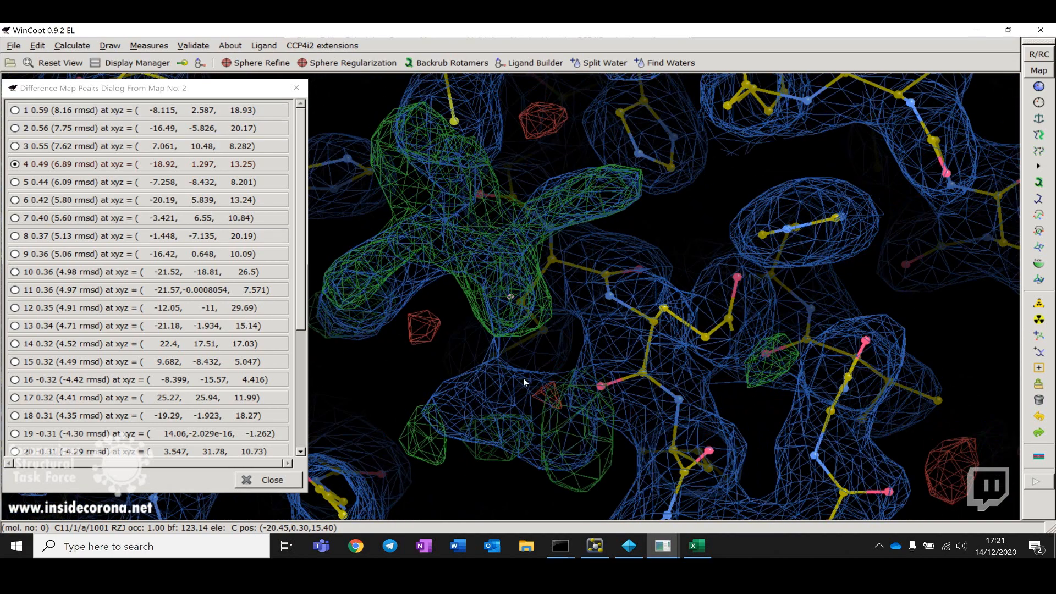
Step: Switch to Excel, find the compound rows, and copy the SMILES string of cell B41
left_click(696, 545)
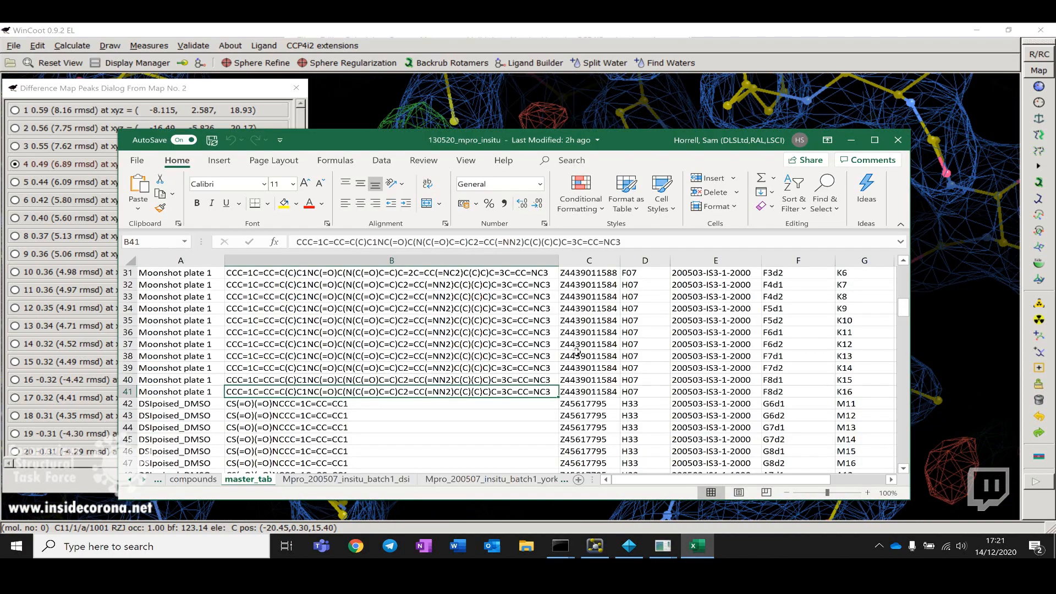
scroll(450, 365, "up", 5)
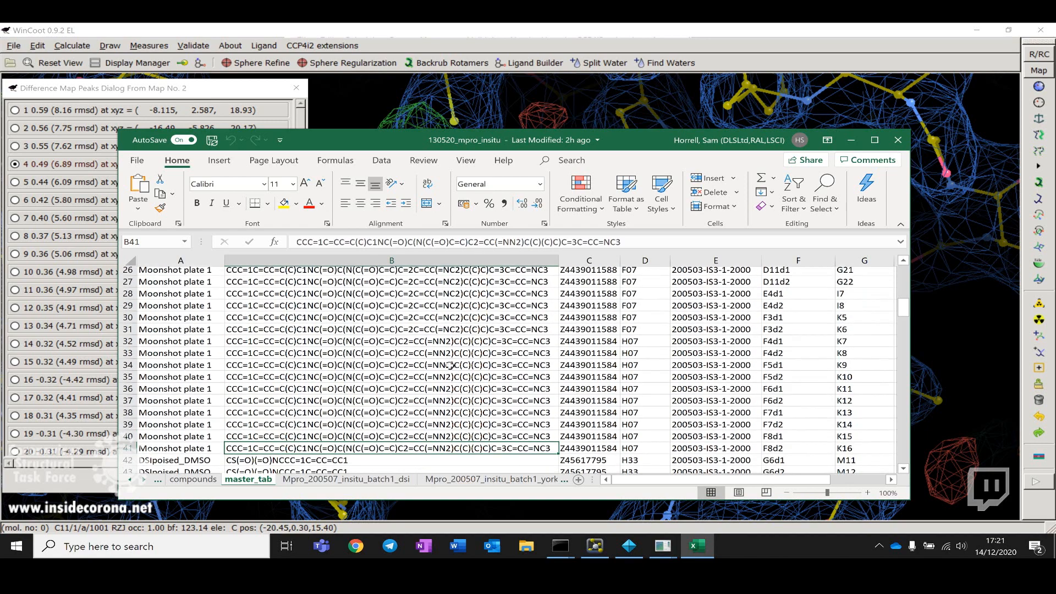
scroll(450, 365, "up", 5)
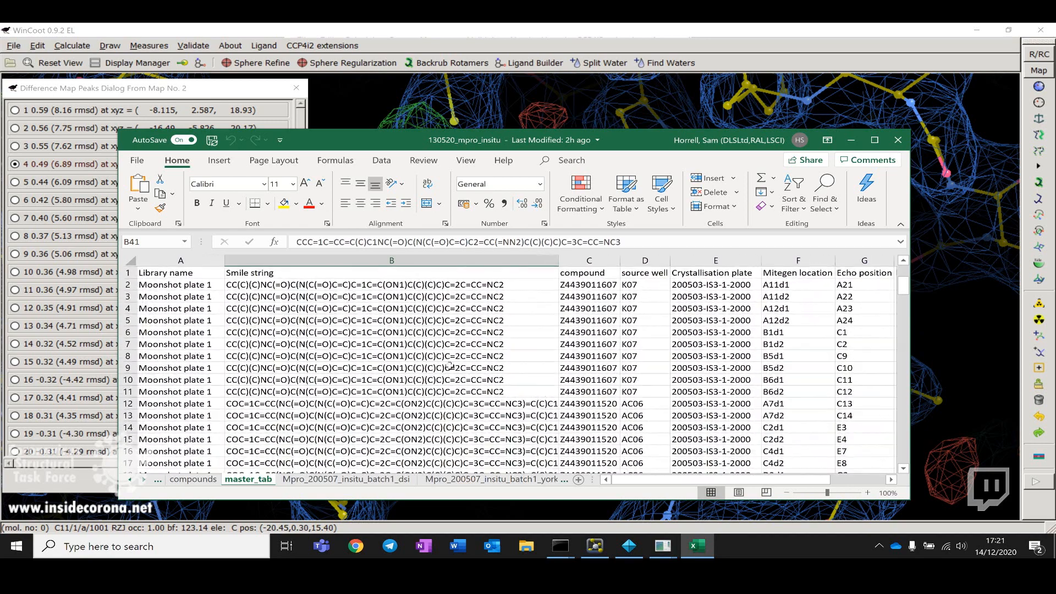
scroll(450, 365, "down", 2)
scroll(449, 364, "down", 5)
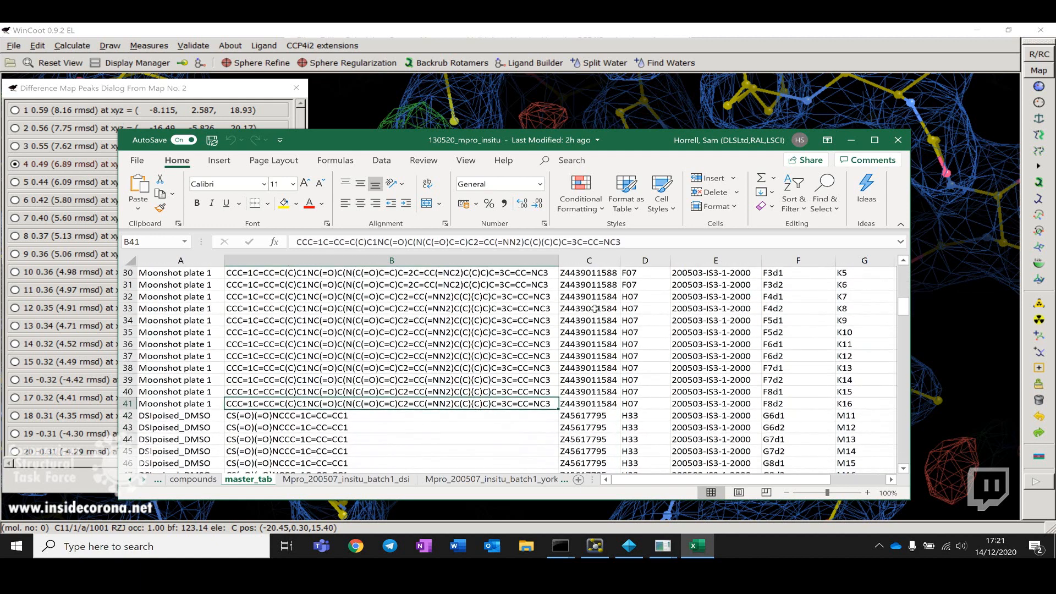
left_click_drag(654, 242, 295, 242)
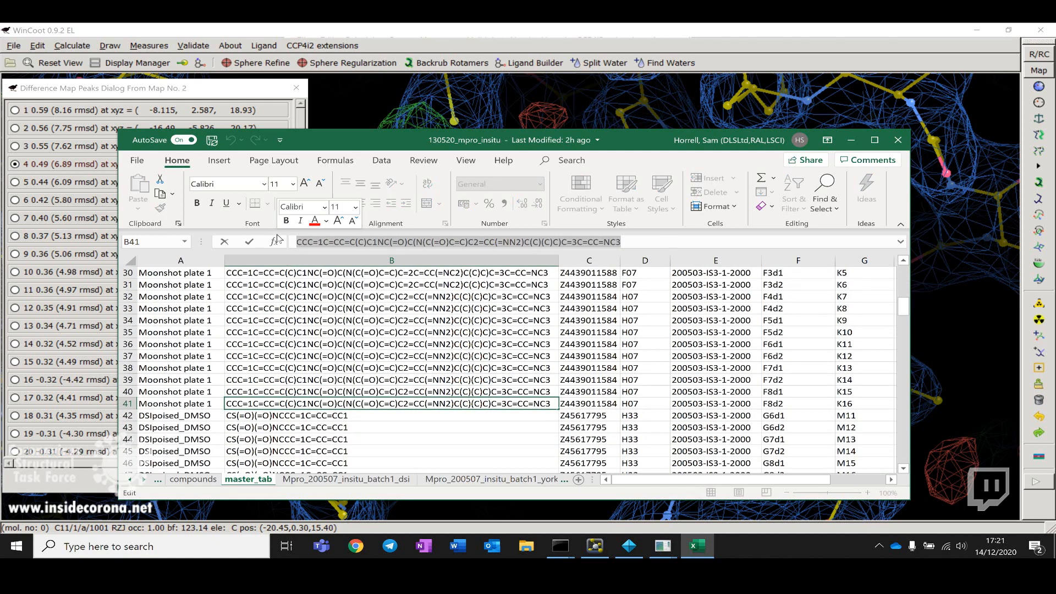
Step: Return to WinCoot, open the Ligand Builder and import the copied SMILES string as a new molecule
left_click(632, 95)
left_click_drag(460, 296, 550, 272)
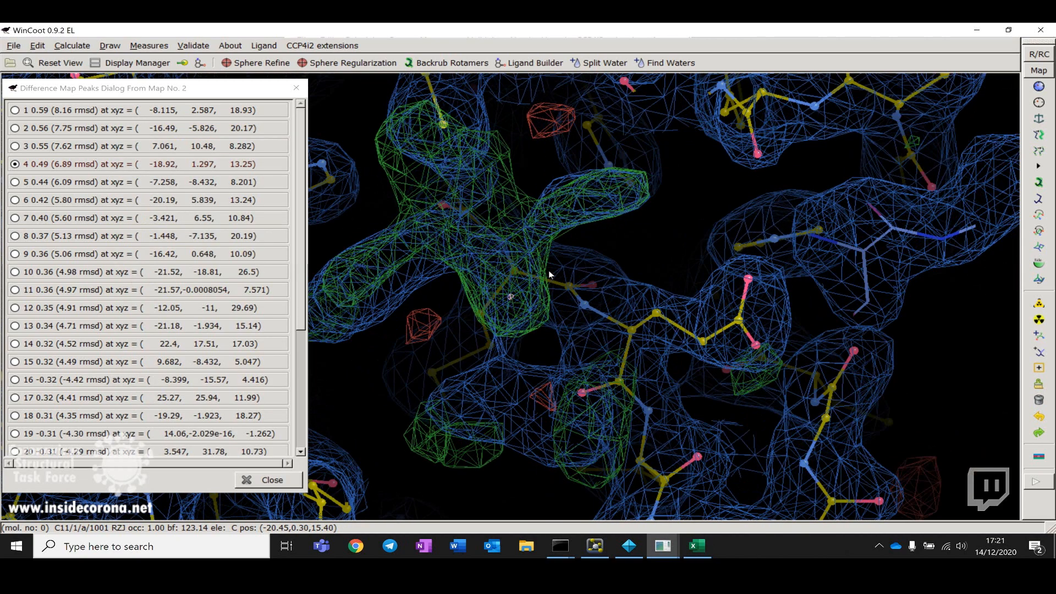
left_click(530, 63)
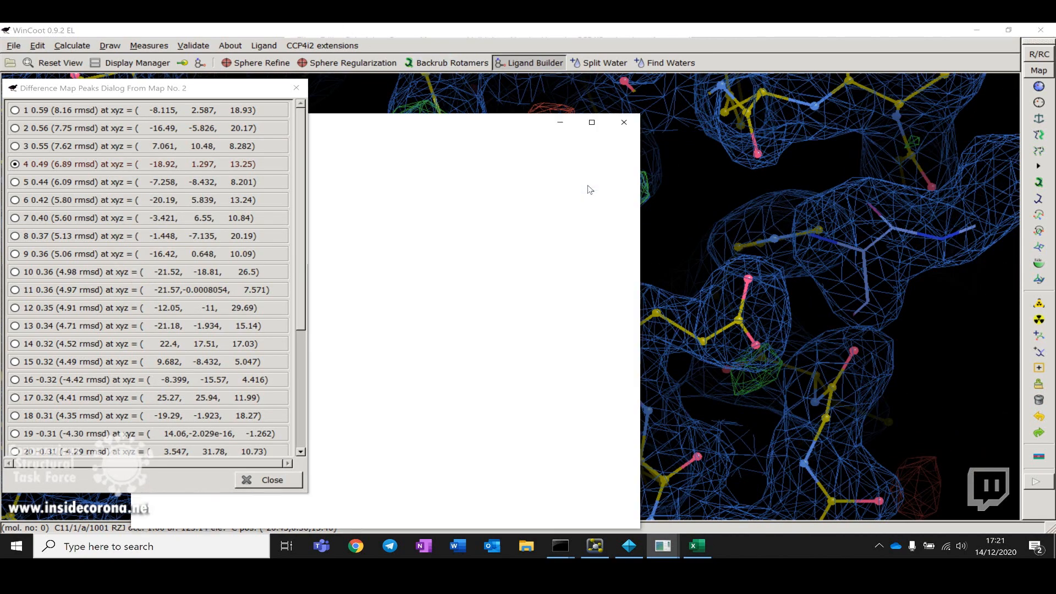
left_click_drag(516, 135, 671, 100)
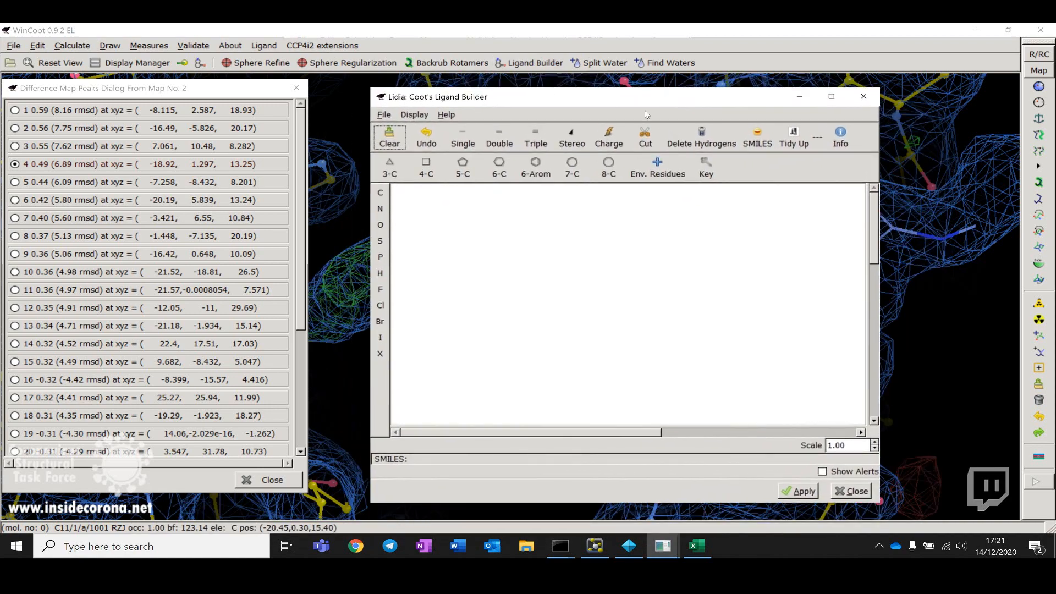
left_click(384, 114)
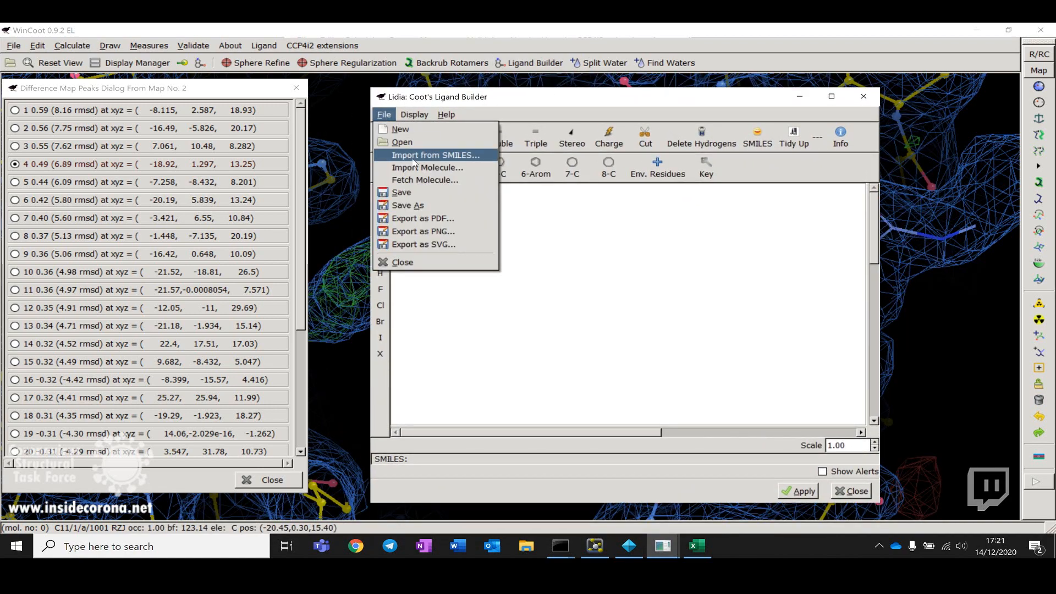
left_click(454, 160)
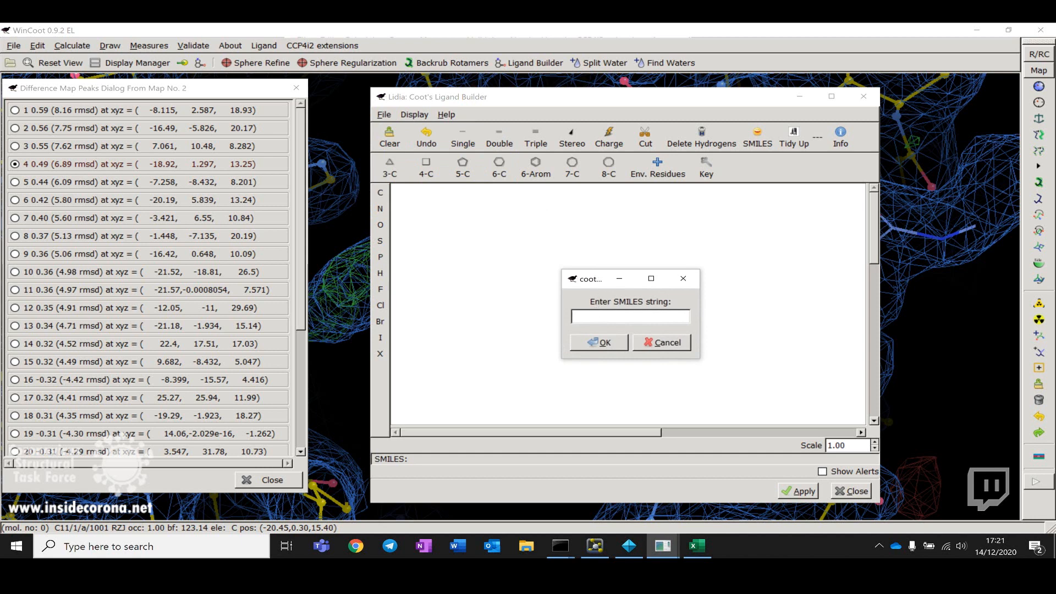
type("C=CC(=O)N(c1cc(C(C)(C)C)nn1)C(C(=O)Nc1c(C)cccc1CC)c1cccnc1")
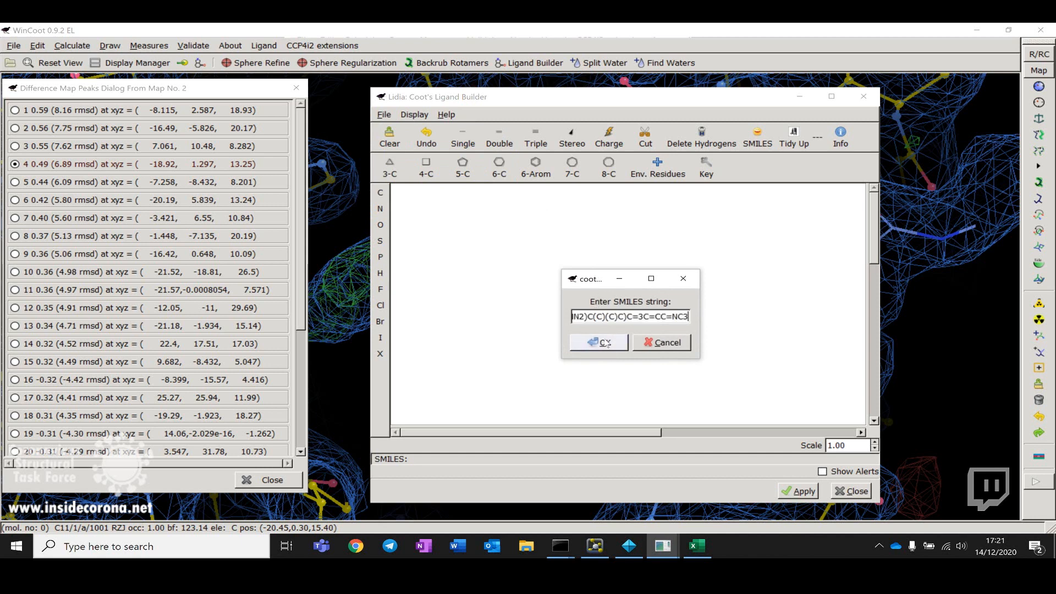
left_click(605, 342)
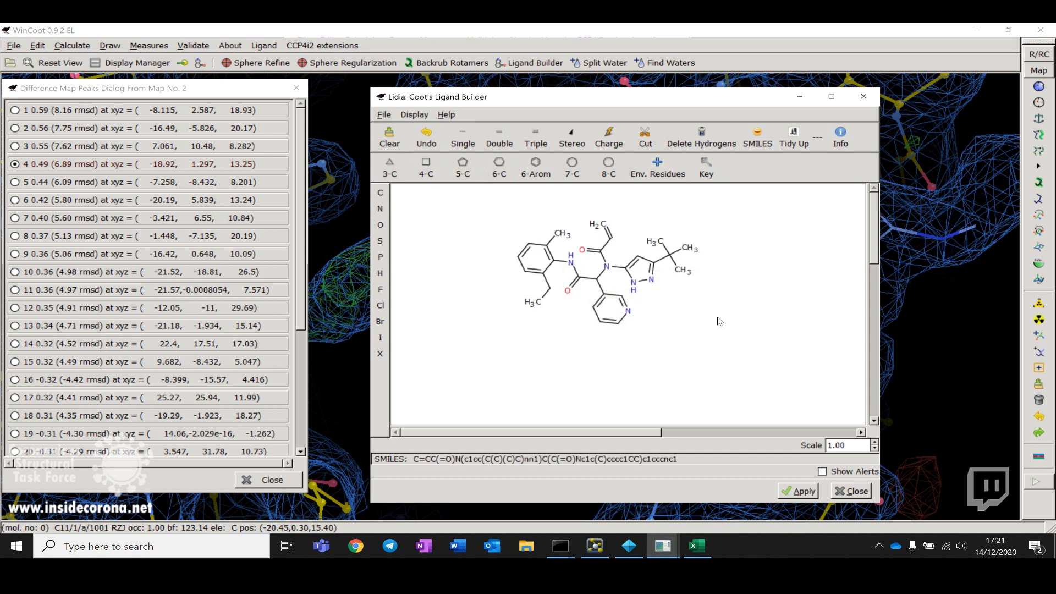
Step: Apply the built ligand so its restraints are generated and it is placed into the model
left_click_drag(732, 104, 680, 104)
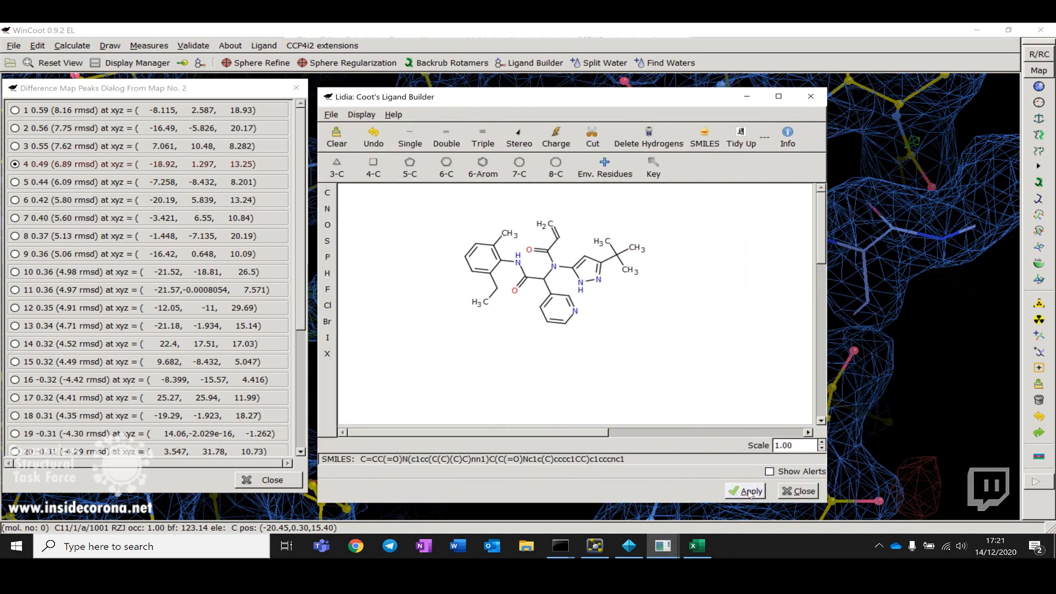
left_click_drag(683, 98, 913, 62)
left_click(974, 457)
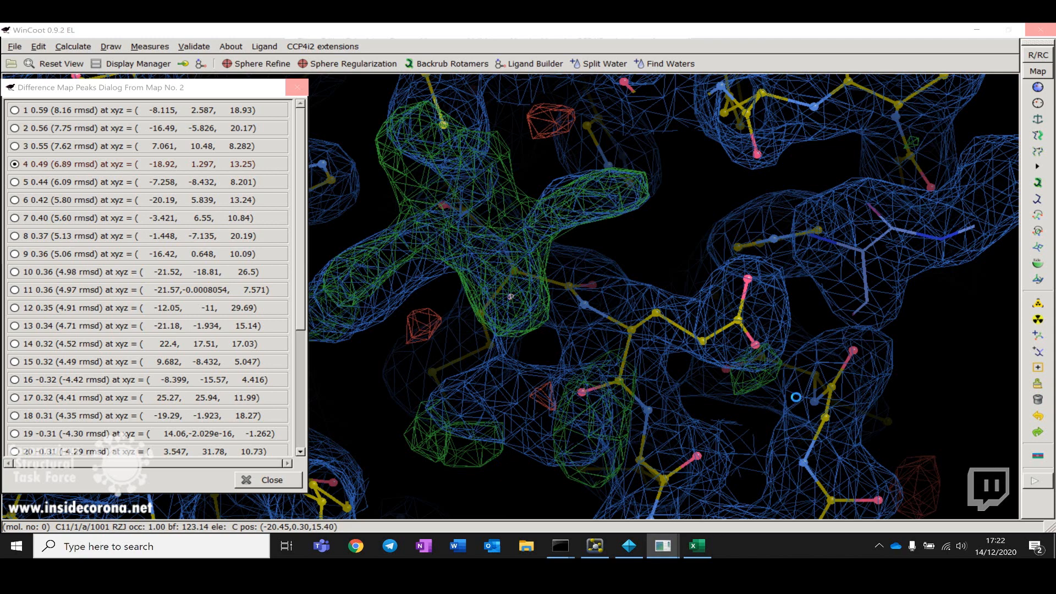
mouse_move(672, 550)
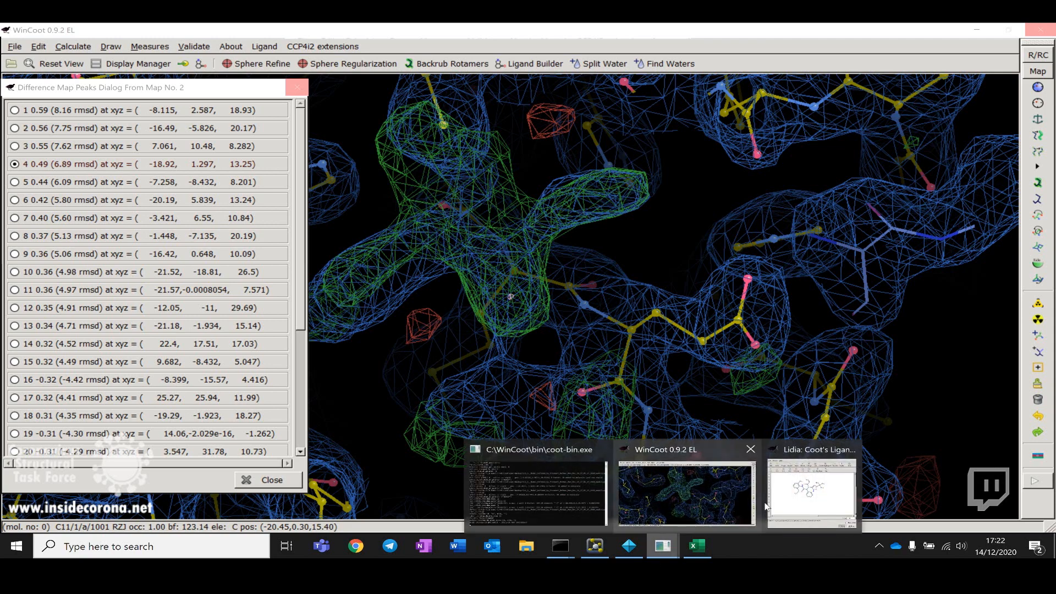
left_click(787, 494)
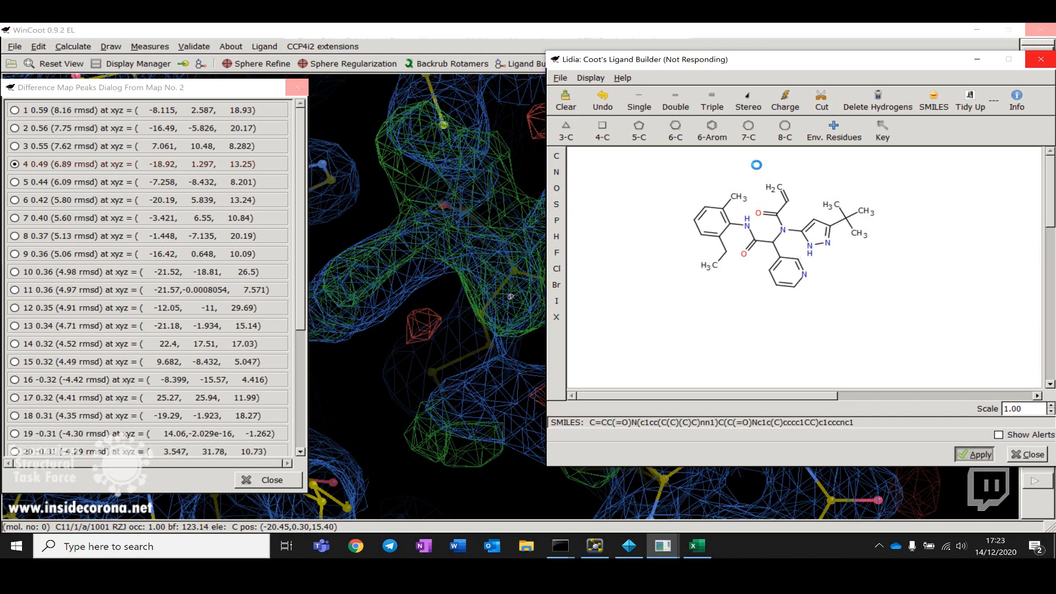
left_click_drag(841, 61, 985, 48)
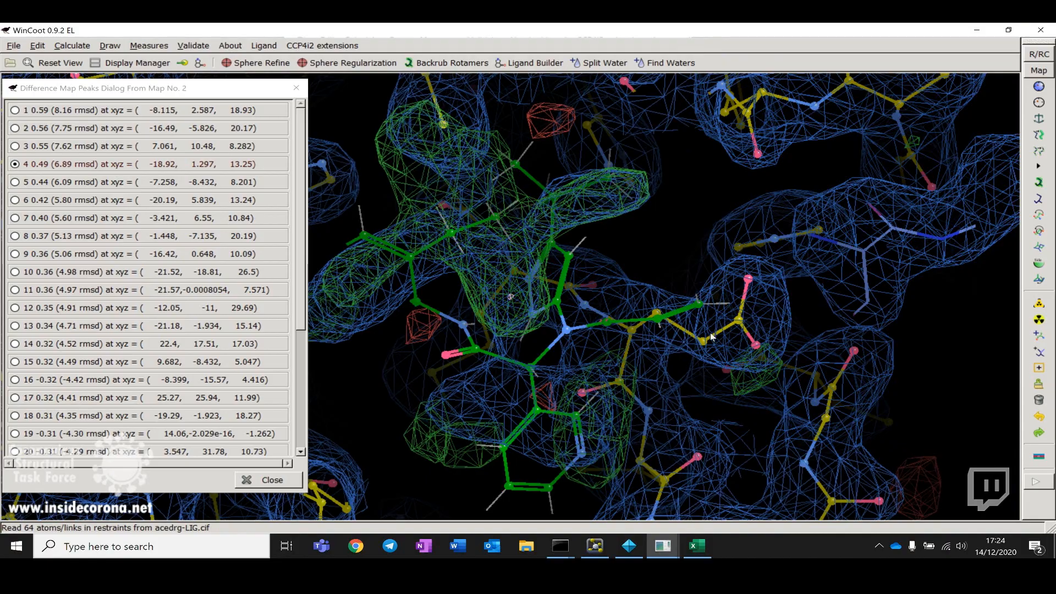
Step: Close the difference-map peaks list and rotate to view the newly placed ligand in the density
left_click_drag(657, 305, 407, 219)
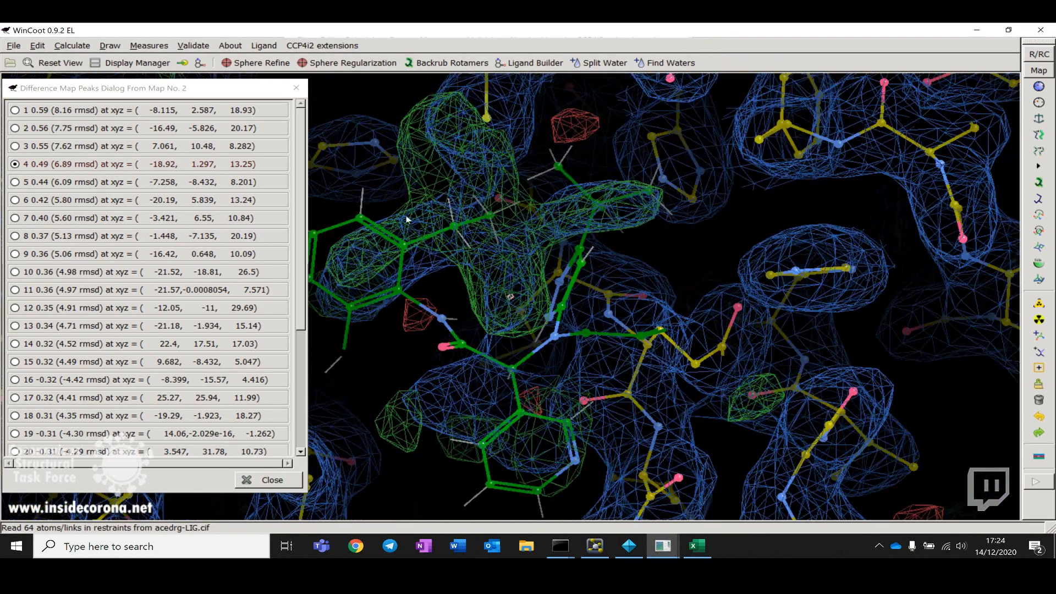
left_click(295, 88)
left_click_drag(664, 311, 541, 284)
left_click_drag(456, 294, 507, 272)
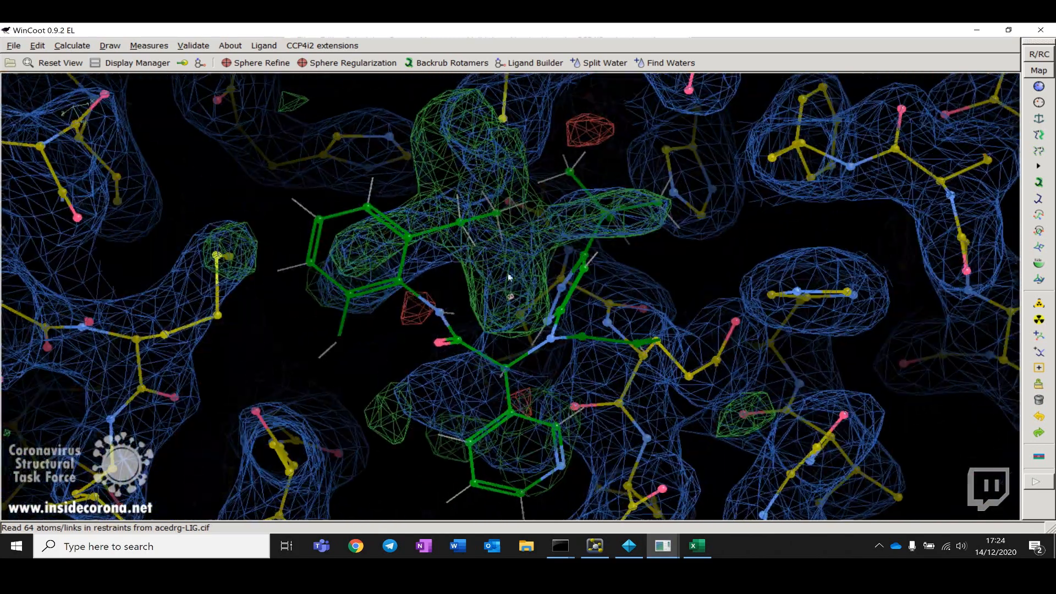
Step: Set the map used for fitting to the weighted difference map from refinement
left_click(1038, 71)
left_click(230, 81)
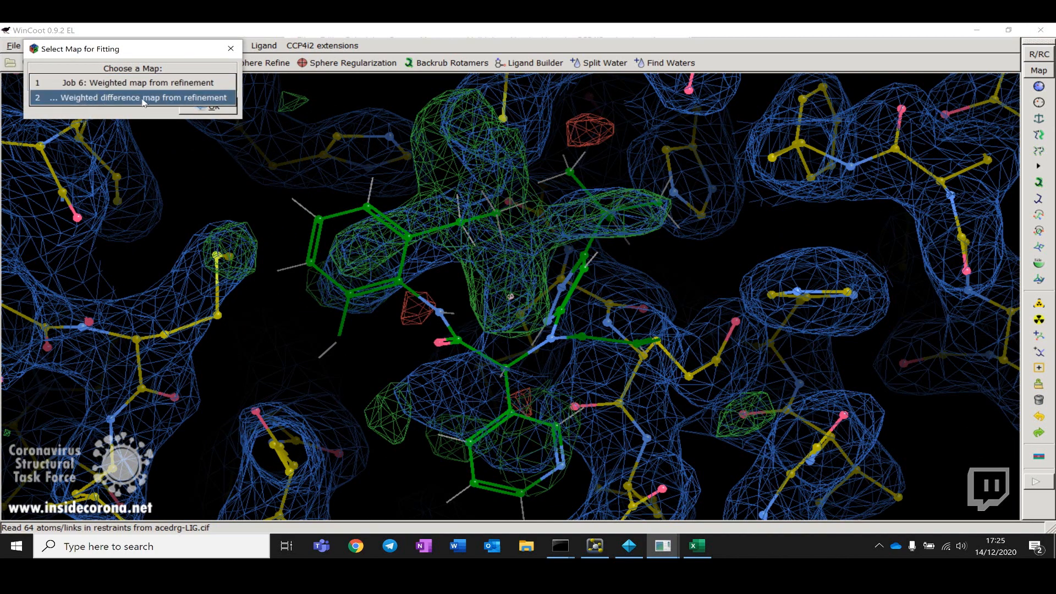
left_click(178, 99)
left_click(212, 107)
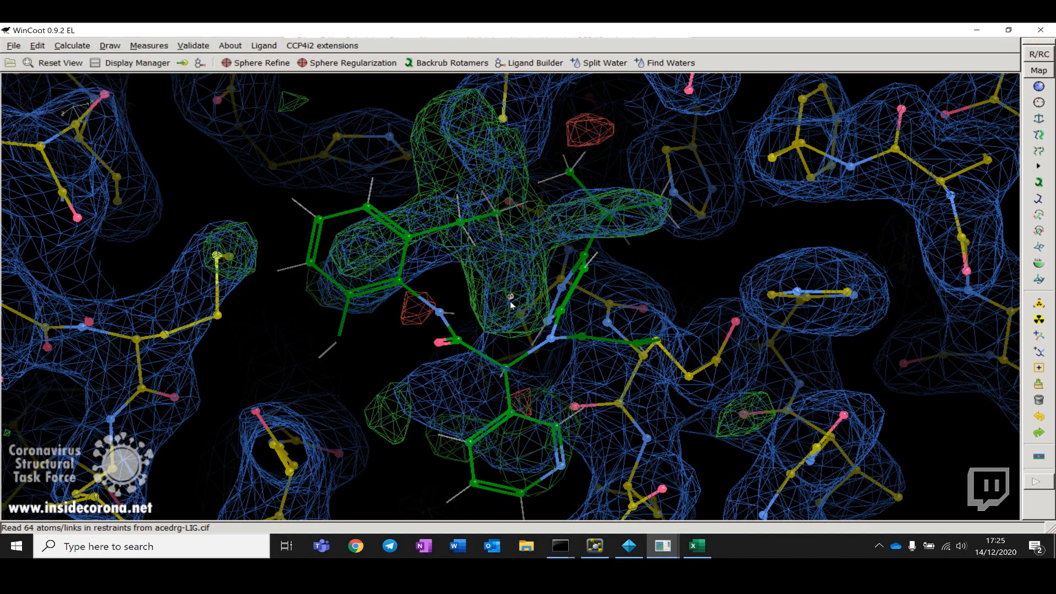
Step: Start real-space refinement of the new ligand and pull its atoms into the green difference density
left_click_drag(568, 304, 564, 325)
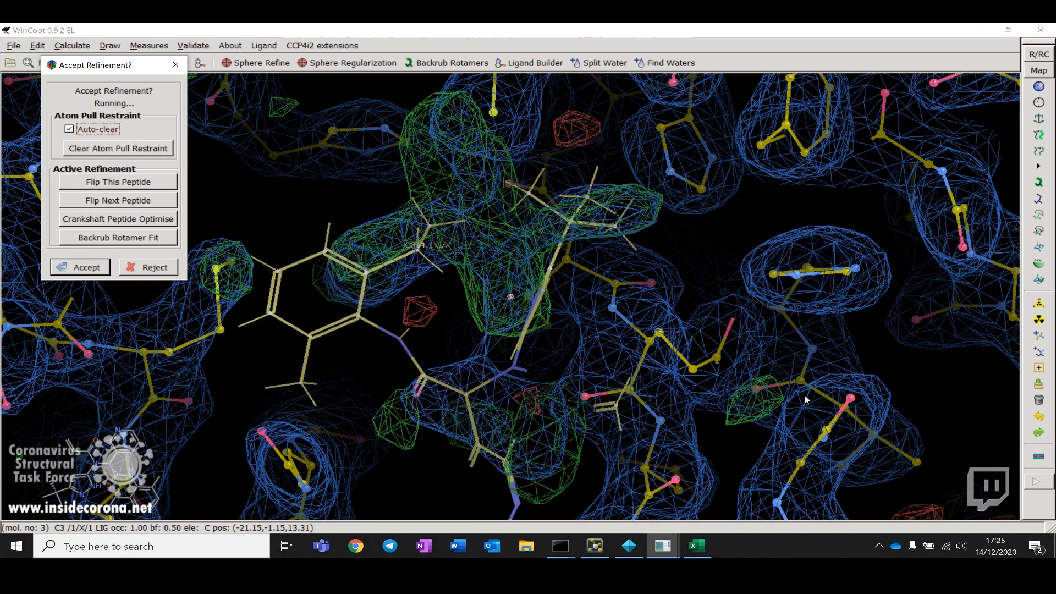
left_click_drag(826, 375, 603, 467)
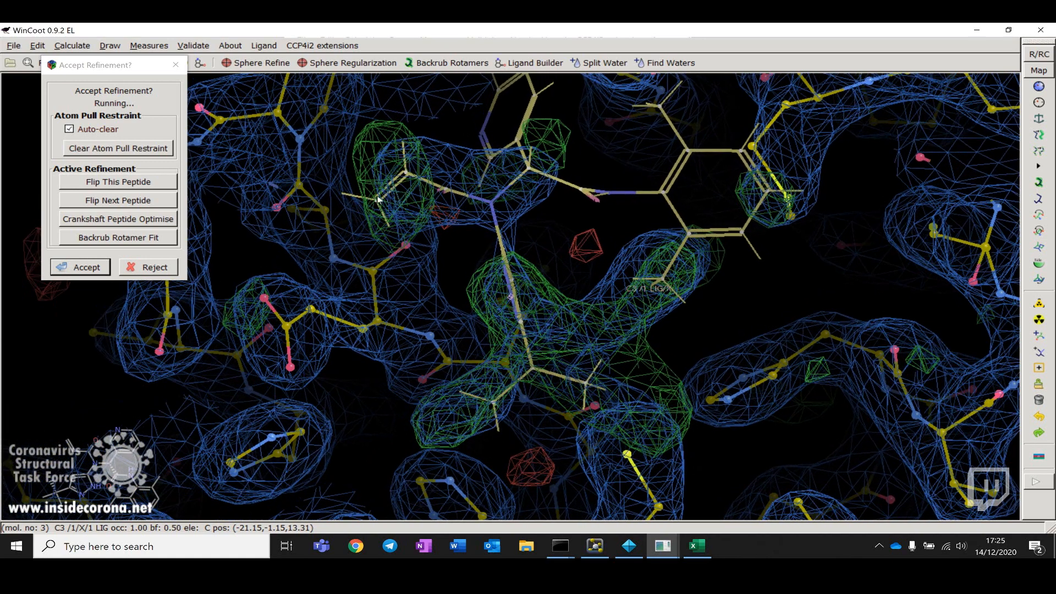
left_click_drag(378, 199, 382, 227)
left_click_drag(401, 273, 649, 424)
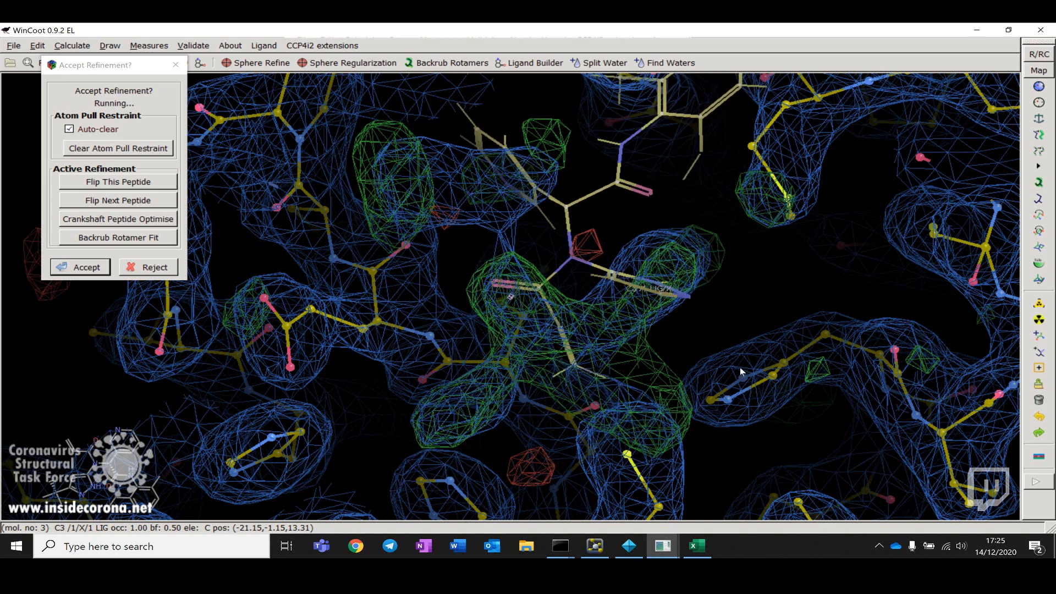
left_click_drag(740, 369, 550, 367)
left_click_drag(645, 367, 507, 373)
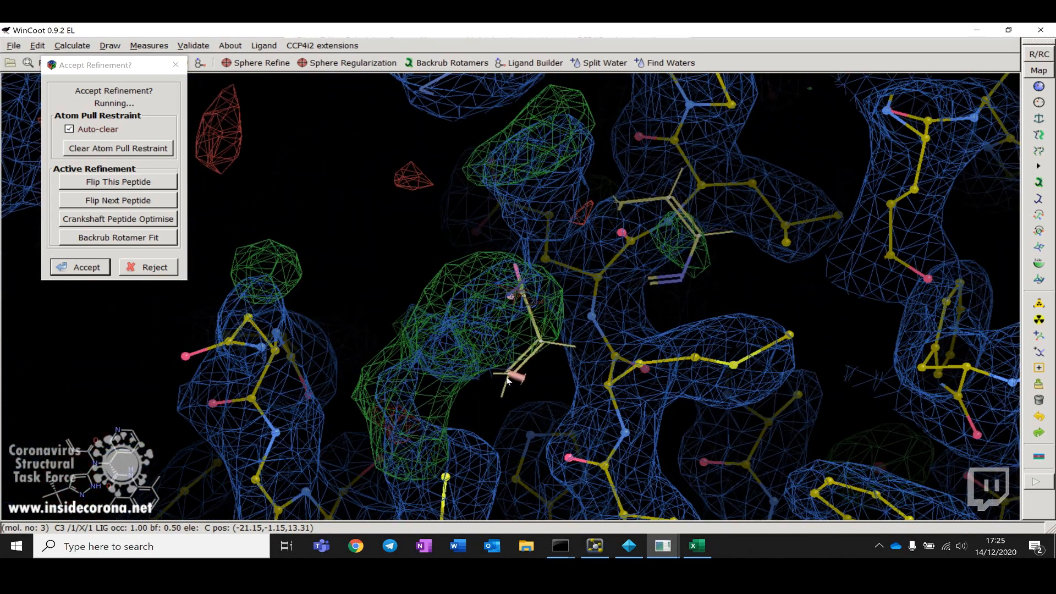
left_click_drag(409, 400, 359, 409)
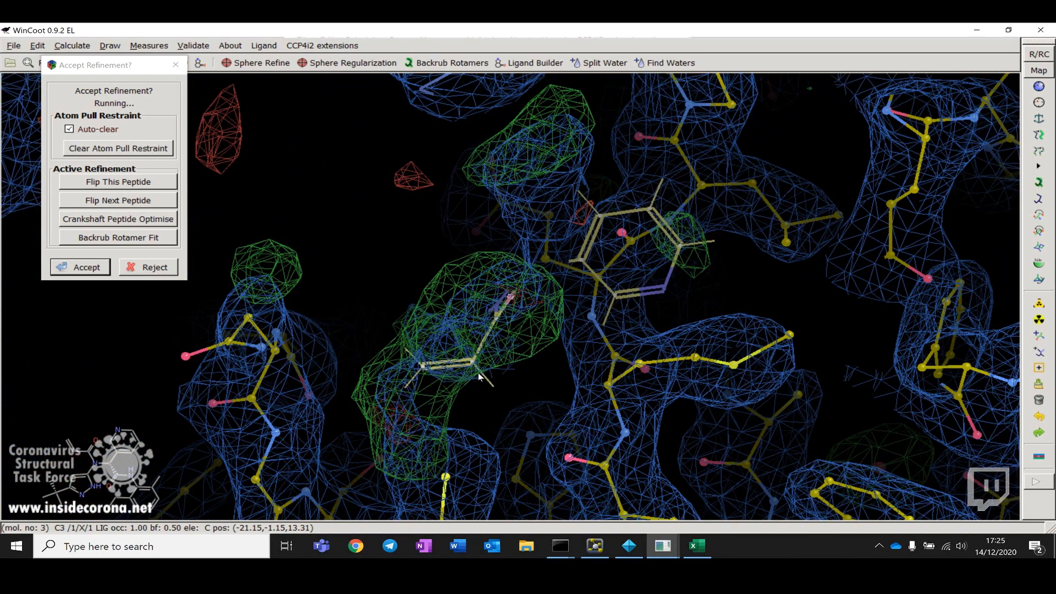
left_click_drag(478, 357, 318, 409)
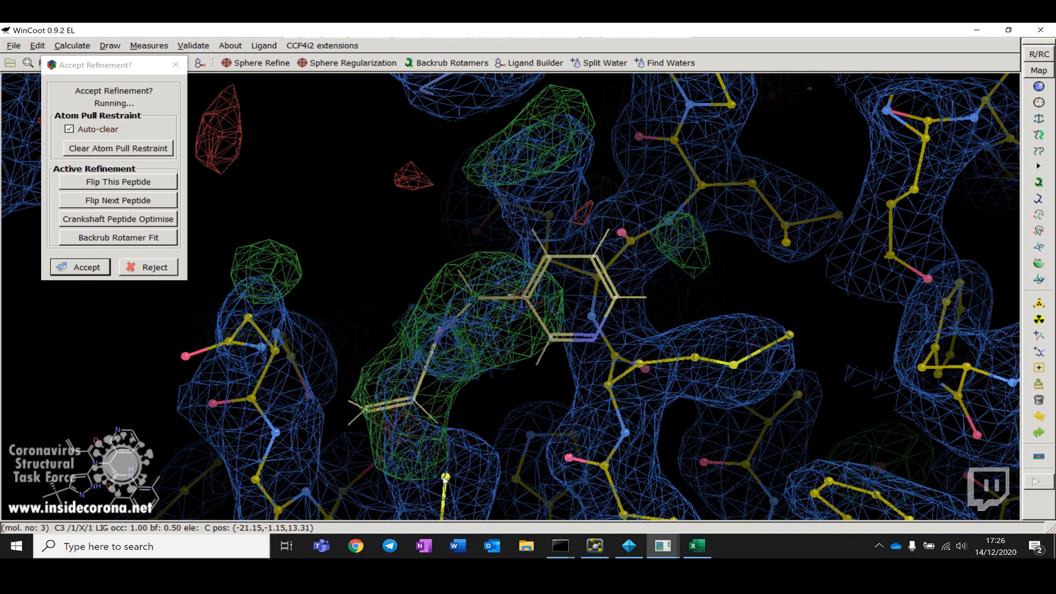
left_click_drag(590, 447, 559, 487)
right_click_drag(559, 487, 562, 432)
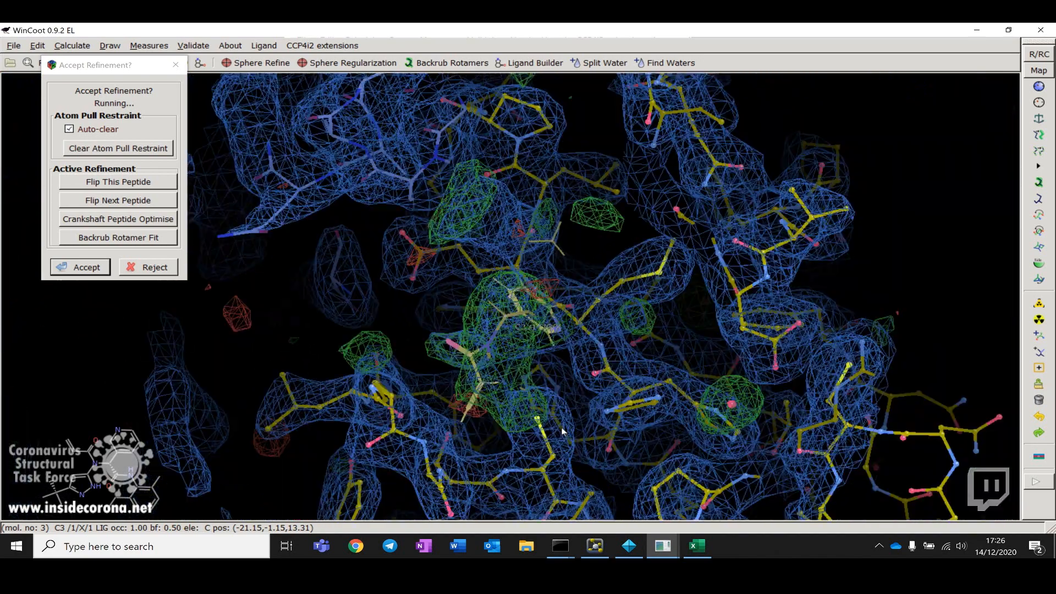
left_click_drag(558, 433, 494, 430)
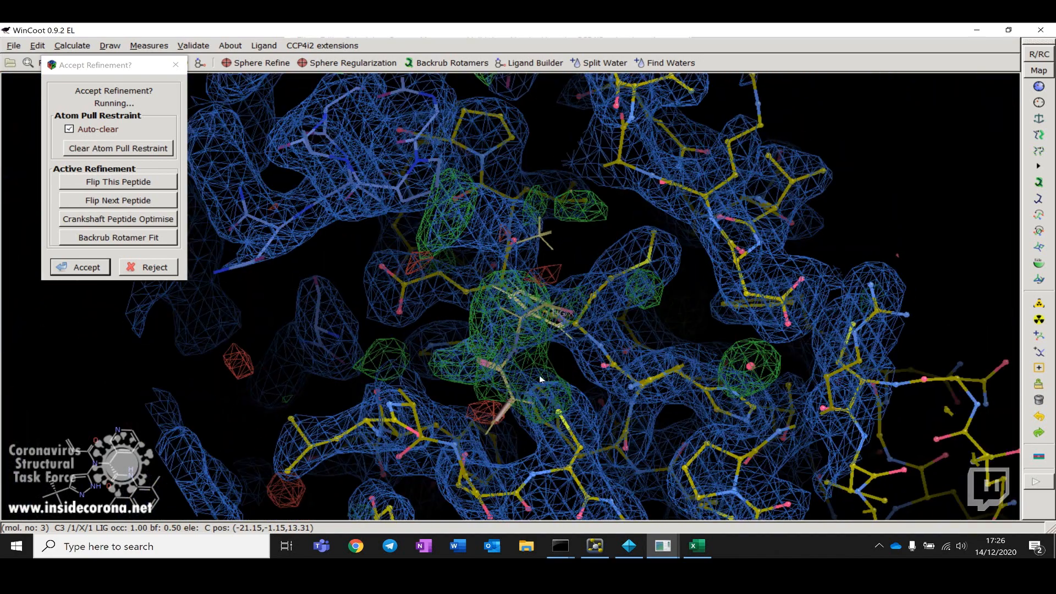
left_click_drag(585, 365, 830, 319)
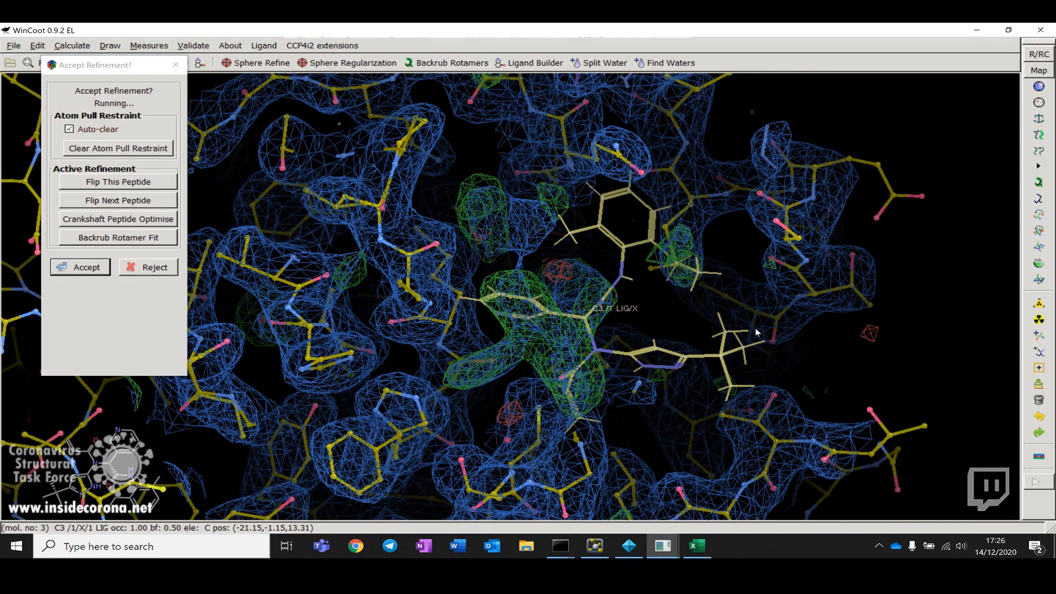
left_click_drag(744, 345, 614, 324)
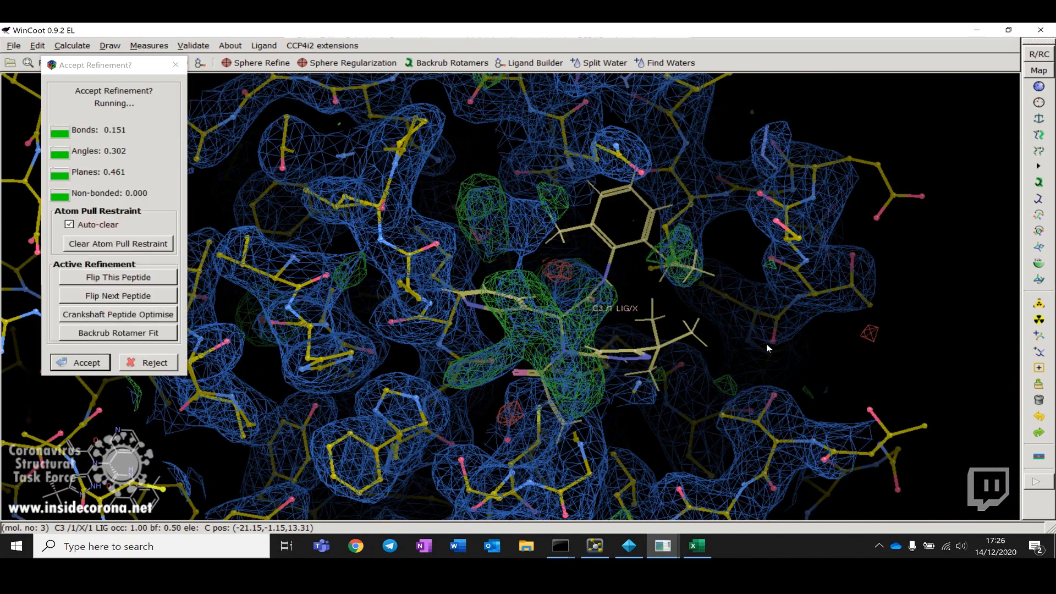
left_click_drag(768, 346, 485, 287)
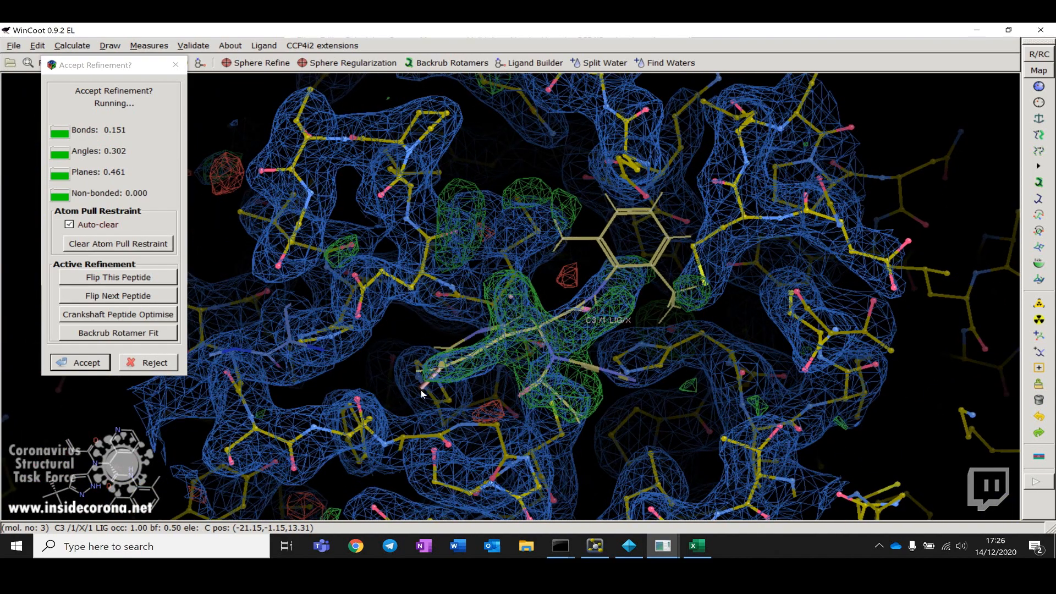
left_click_drag(372, 365, 510, 365)
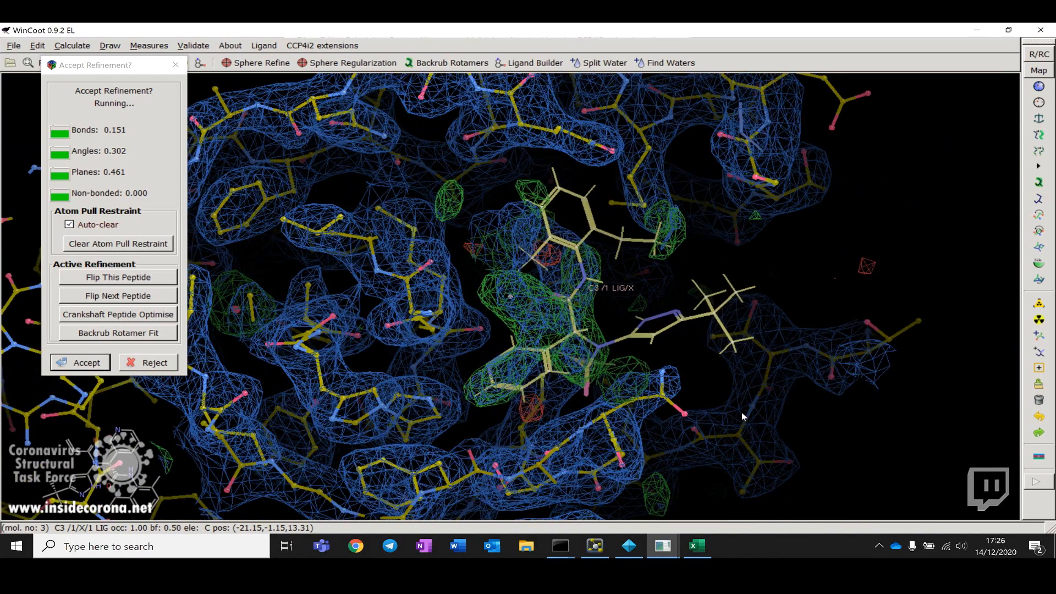
left_click_drag(741, 412, 763, 377)
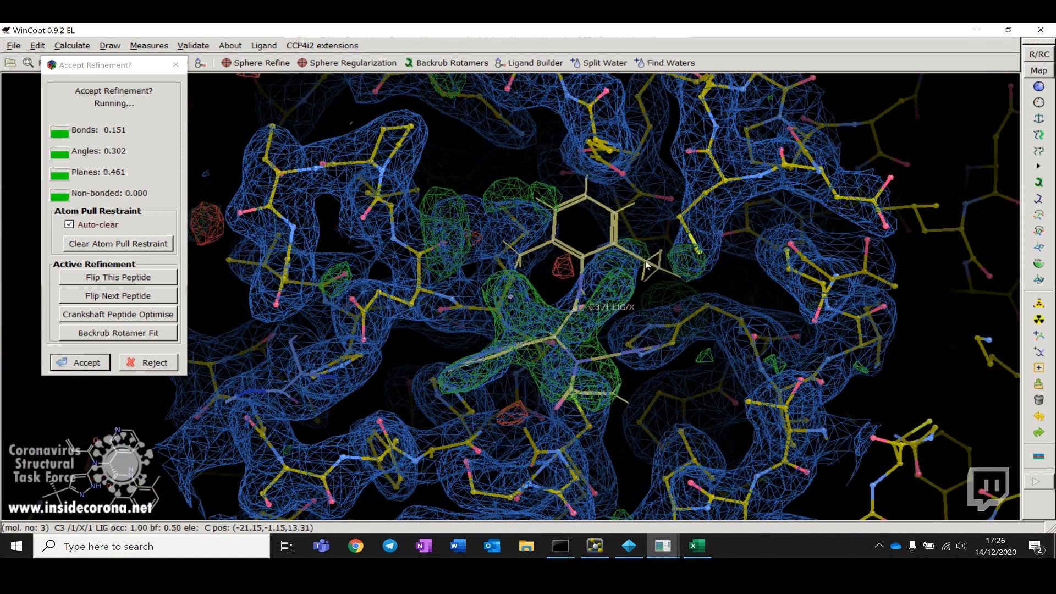
Step: Keep pulling the ligand's ring and tail into the density, then accept the refinement
left_click_drag(615, 245, 400, 216)
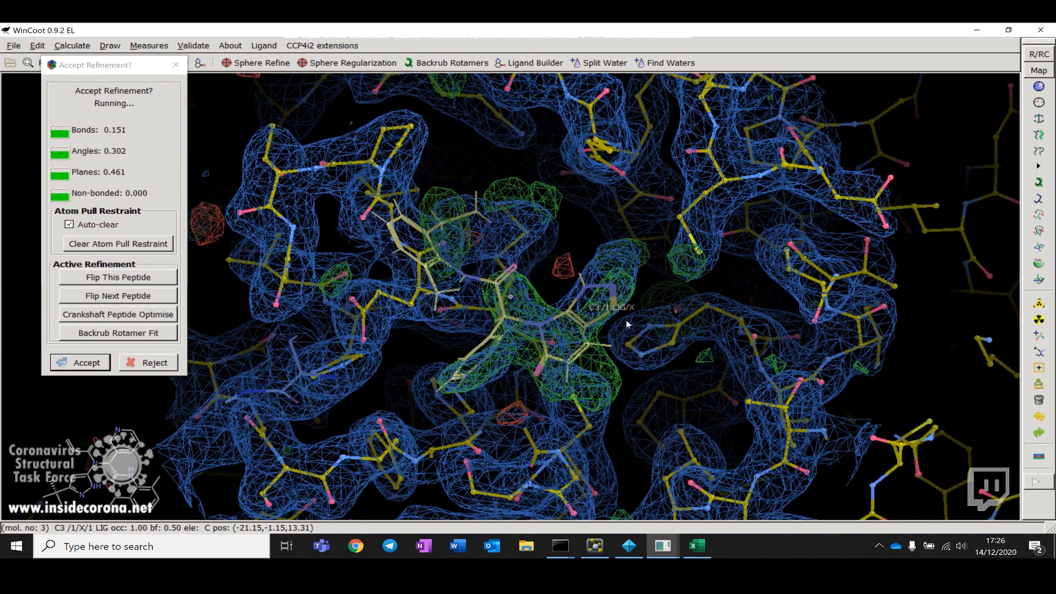
left_click_drag(669, 424, 677, 491)
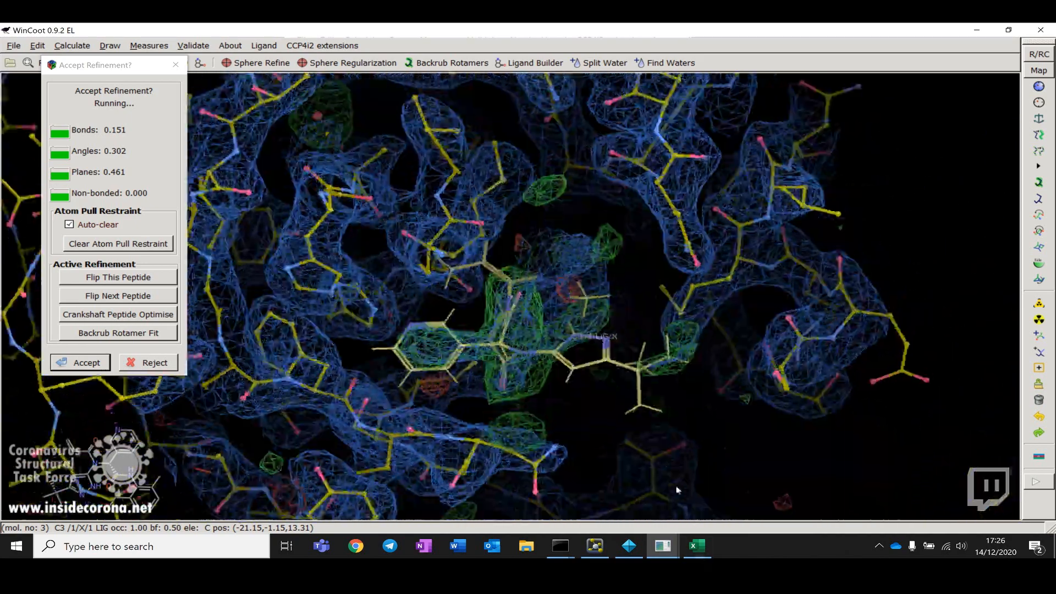
left_click_drag(637, 363, 610, 242)
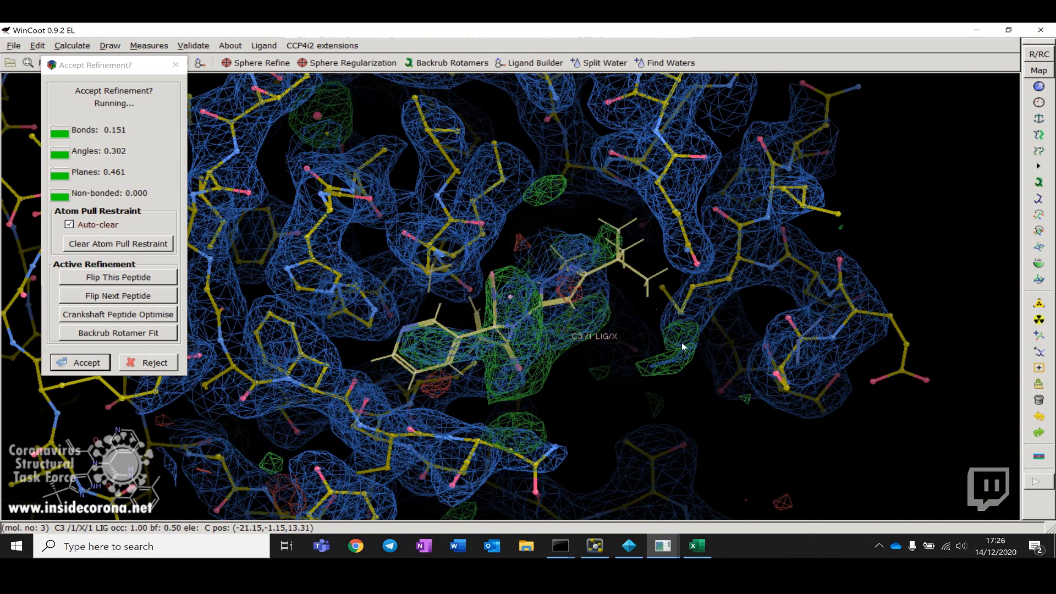
left_click_drag(642, 403, 589, 289)
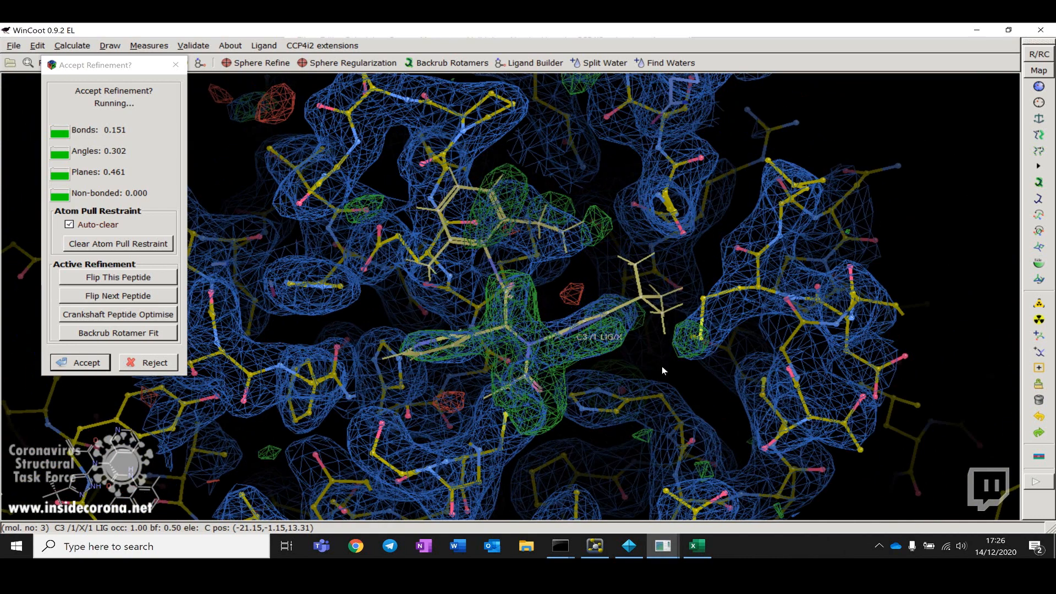
left_click_drag(625, 371, 645, 388)
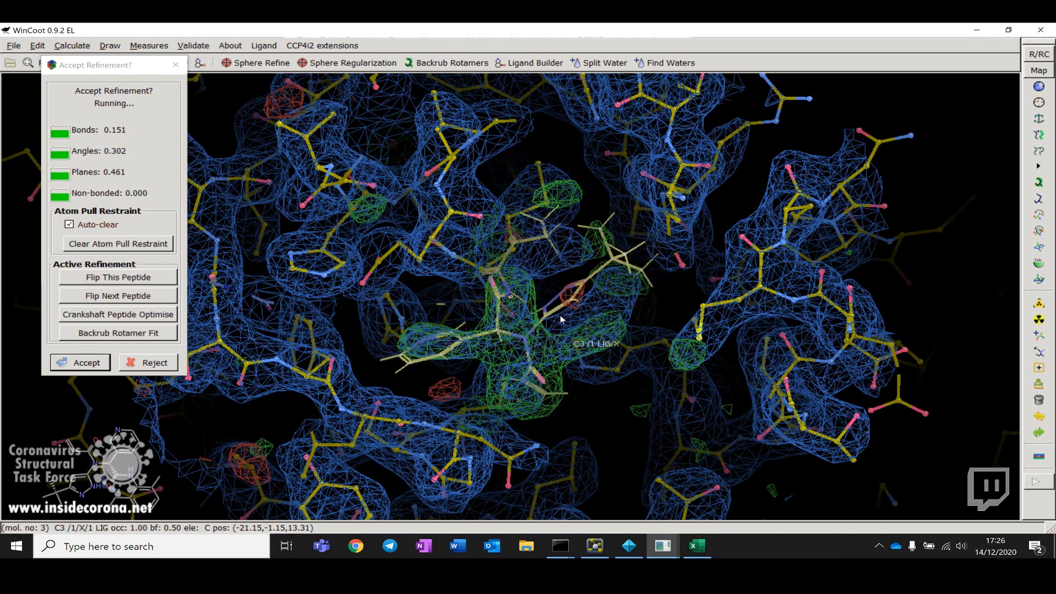
mouse_move(561, 316)
left_mouse_down()
mouse_move(621, 353)
mouse_move(549, 298)
mouse_move(558, 315)
left_mouse_up()
left_click_drag(625, 313, 560, 322)
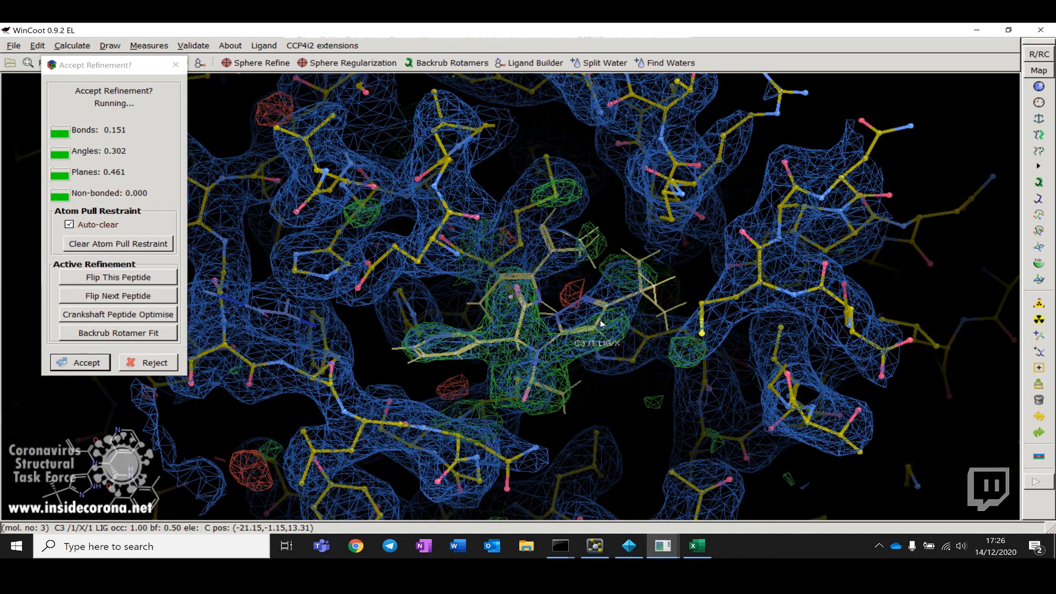
right_click_drag(590, 320, 621, 386)
left_click_drag(594, 333, 763, 473)
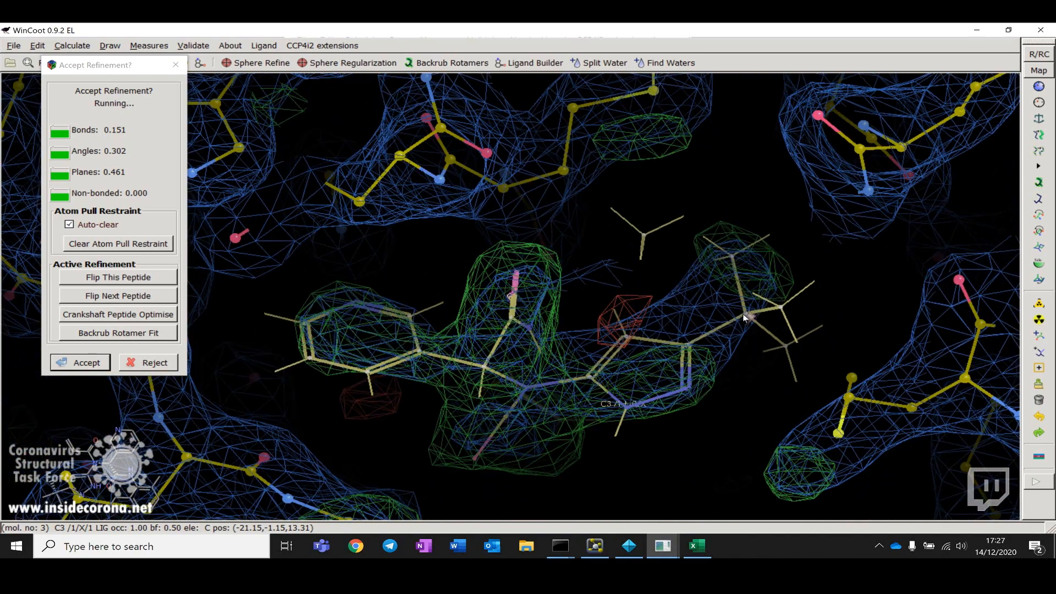
left_click_drag(754, 316, 686, 309)
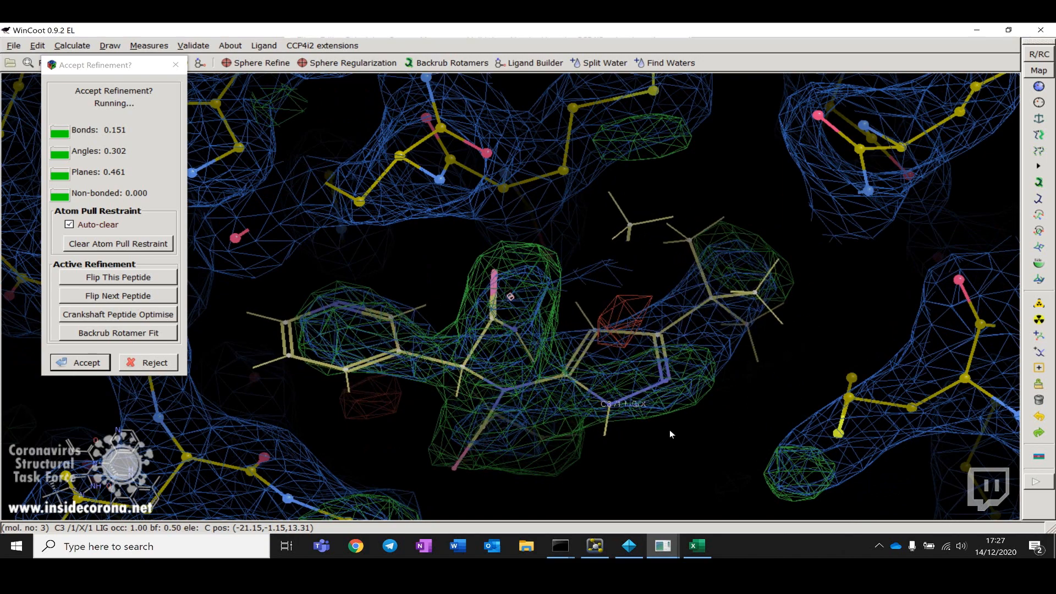
left_click_drag(673, 457, 560, 263)
left_click_drag(649, 213, 373, 187)
left_click_drag(571, 253, 571, 281)
right_click_drag(571, 279, 552, 239)
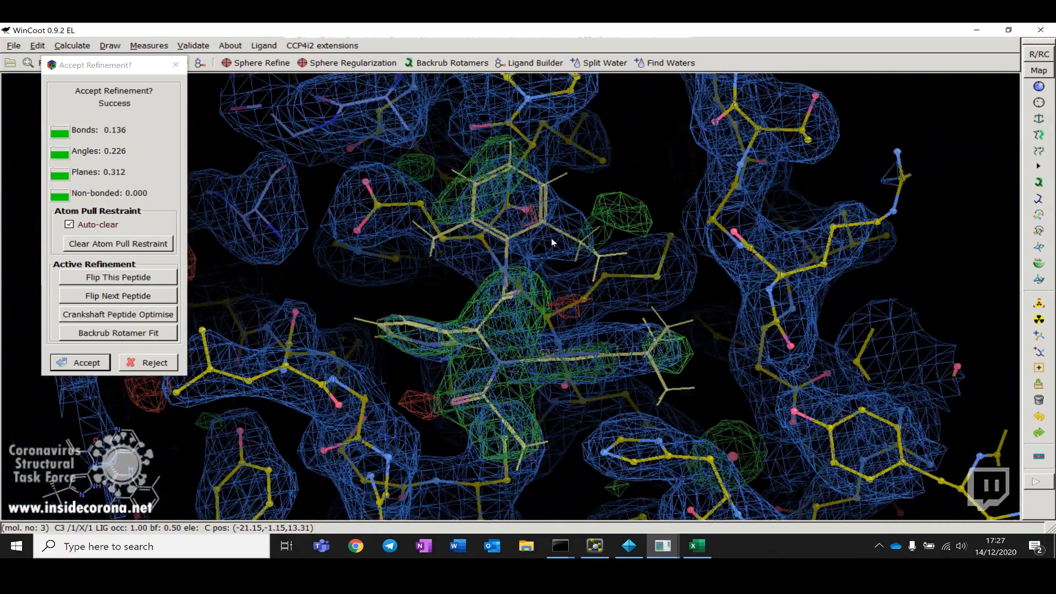
left_click_drag(371, 391, 413, 393)
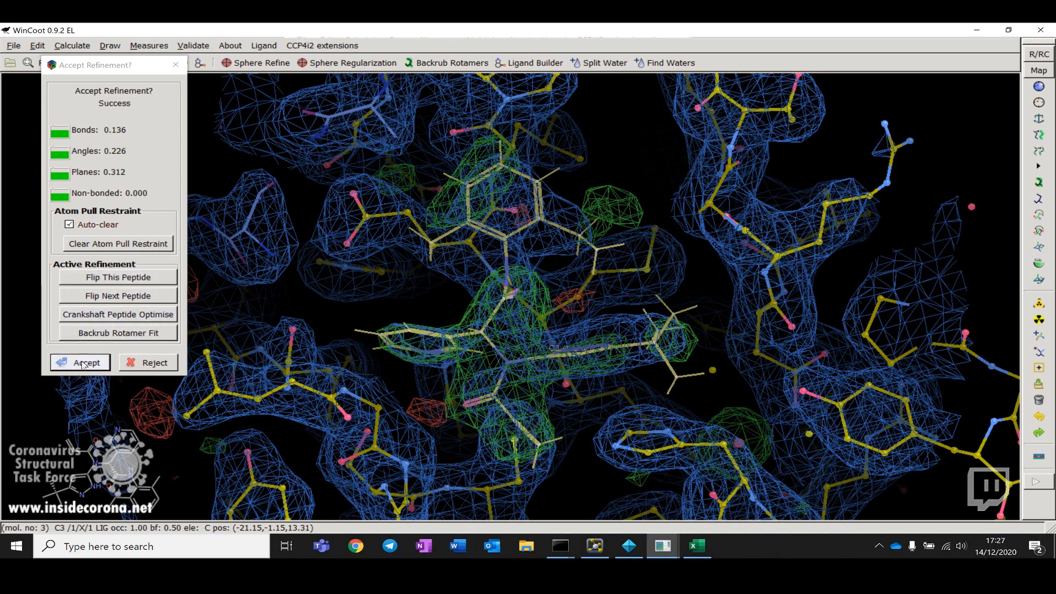
key("Return")
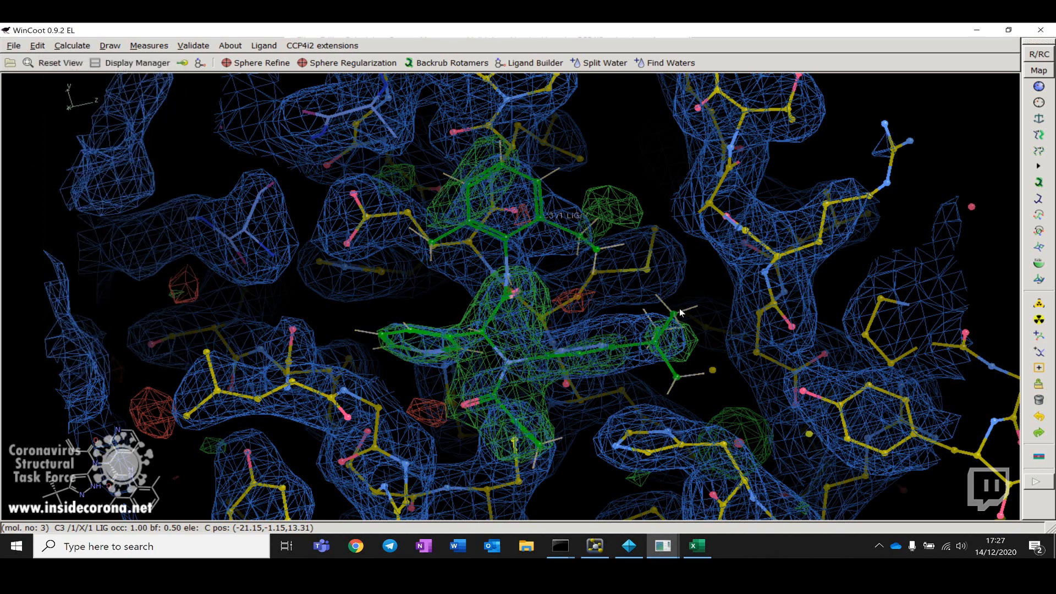
Step: Merge the acedrg-LIG.pdb ligand molecule into the refined model Job 6
left_click_drag(681, 313, 280, 160)
left_click_drag(330, 289, 696, 316)
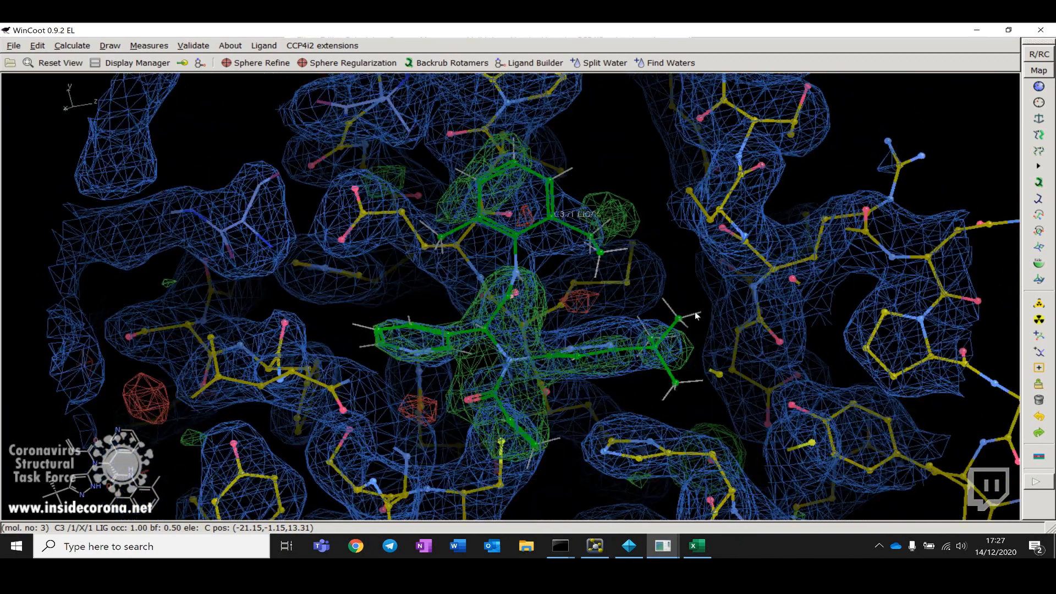
left_click(34, 45)
left_click(79, 147)
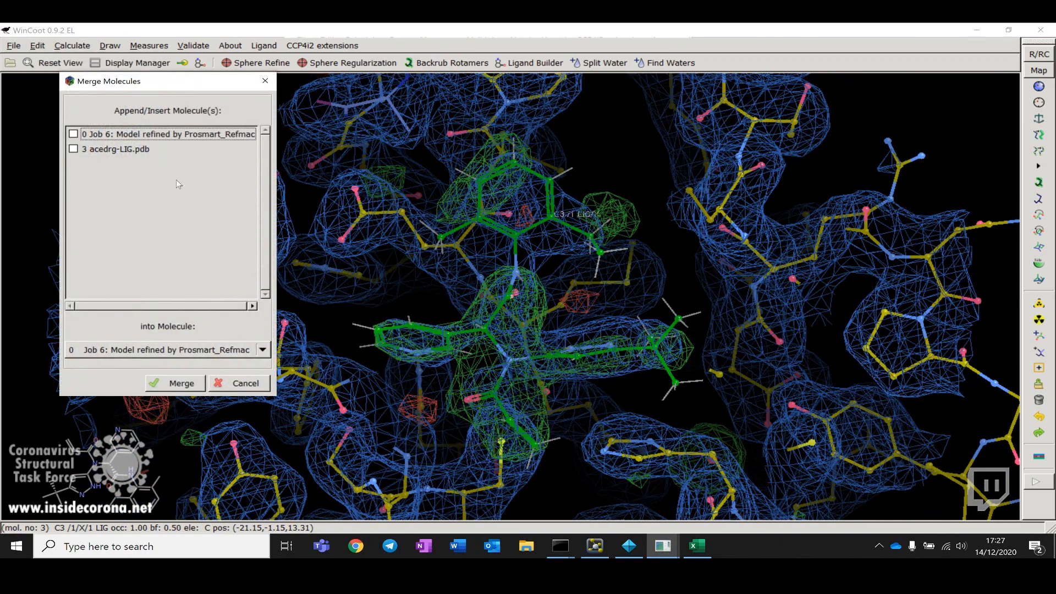
left_click(73, 149)
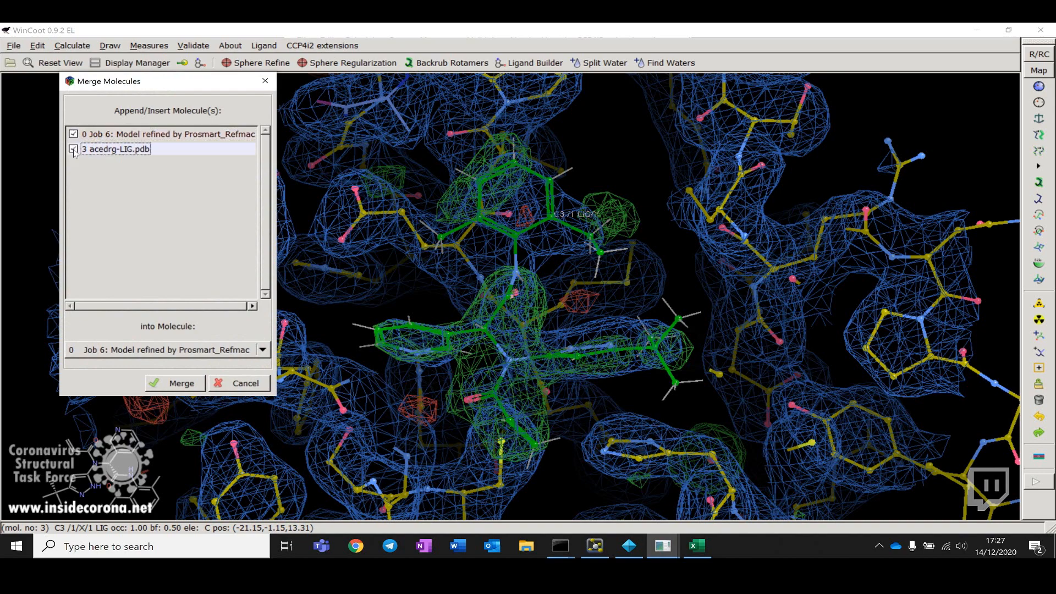
left_click(185, 384)
Step: Save the merged model, molecule 0 Job 6, back to the CCP4i2 project
left_click_drag(642, 323, 468, 378)
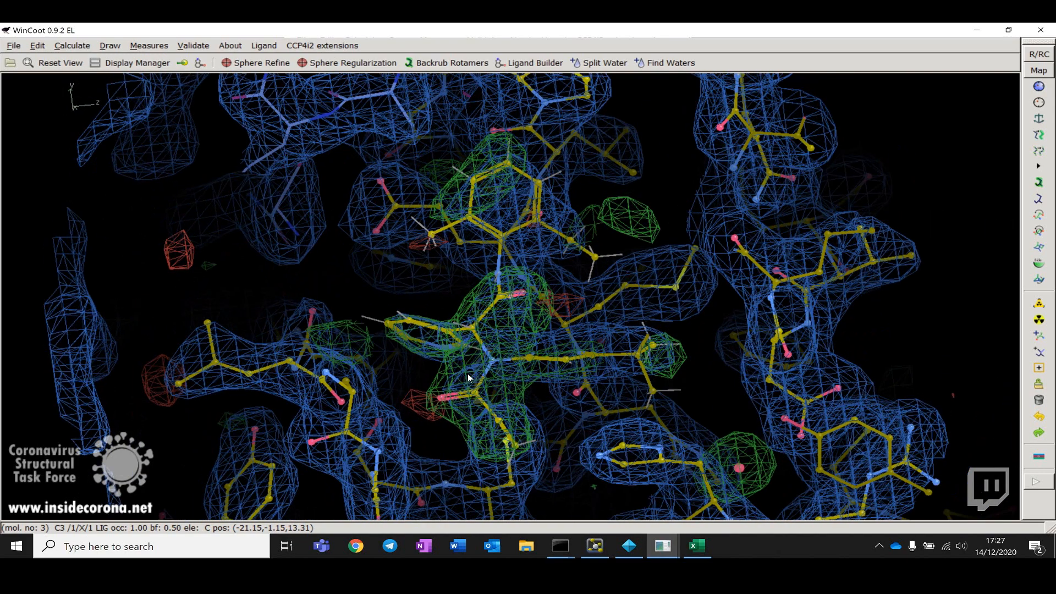
left_click_drag(584, 391, 661, 358)
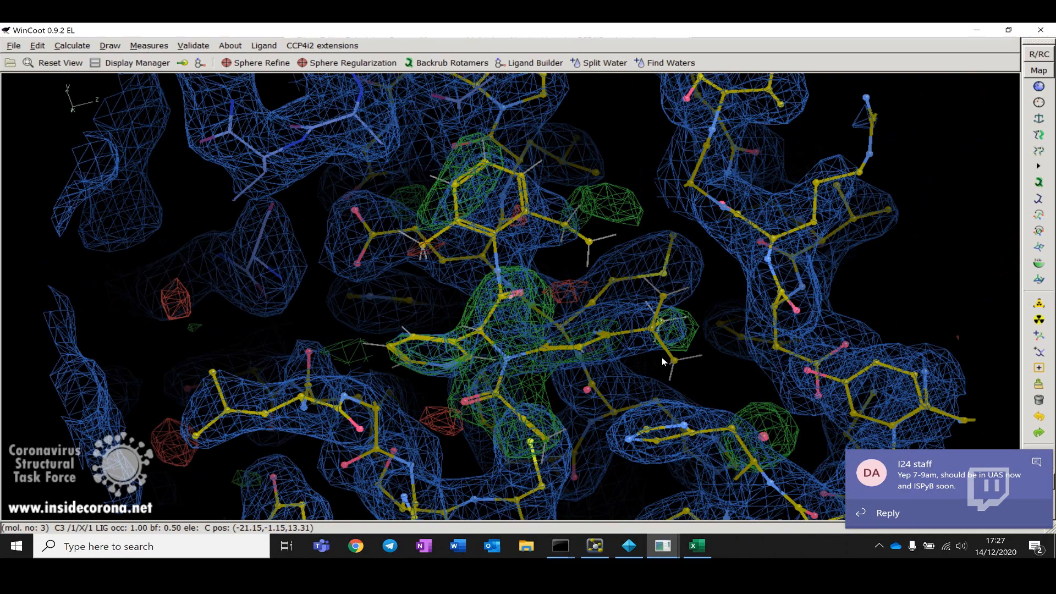
left_click(1036, 462)
left_click_drag(687, 392, 738, 378)
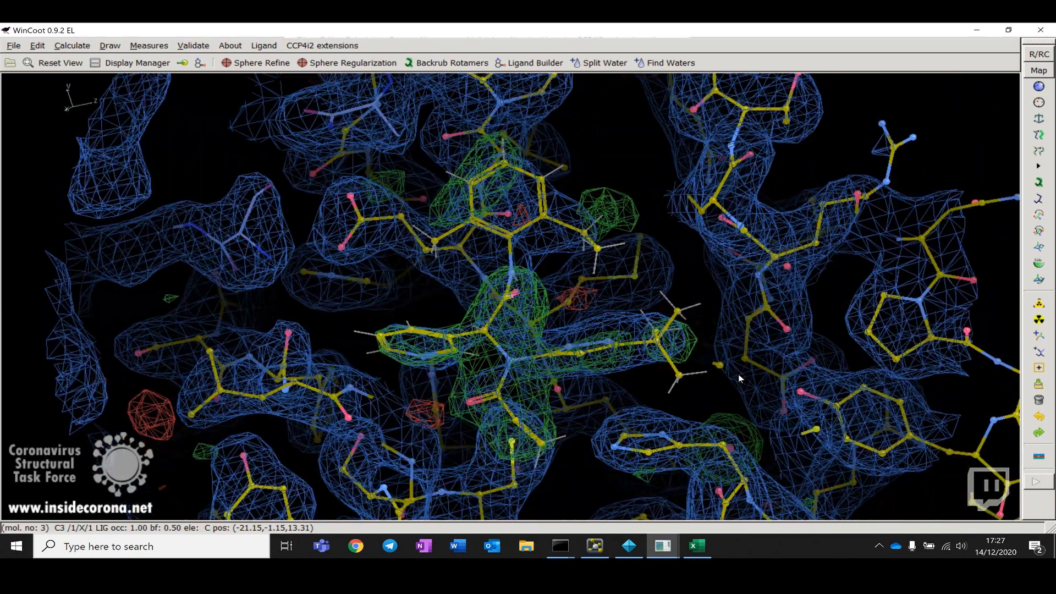
left_click(321, 46)
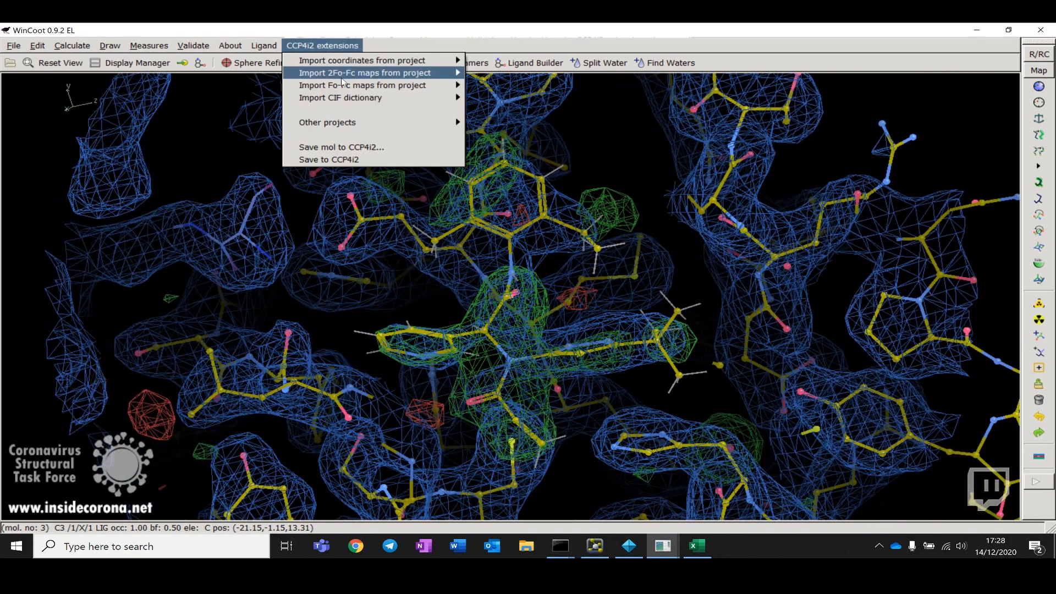
left_click(380, 147)
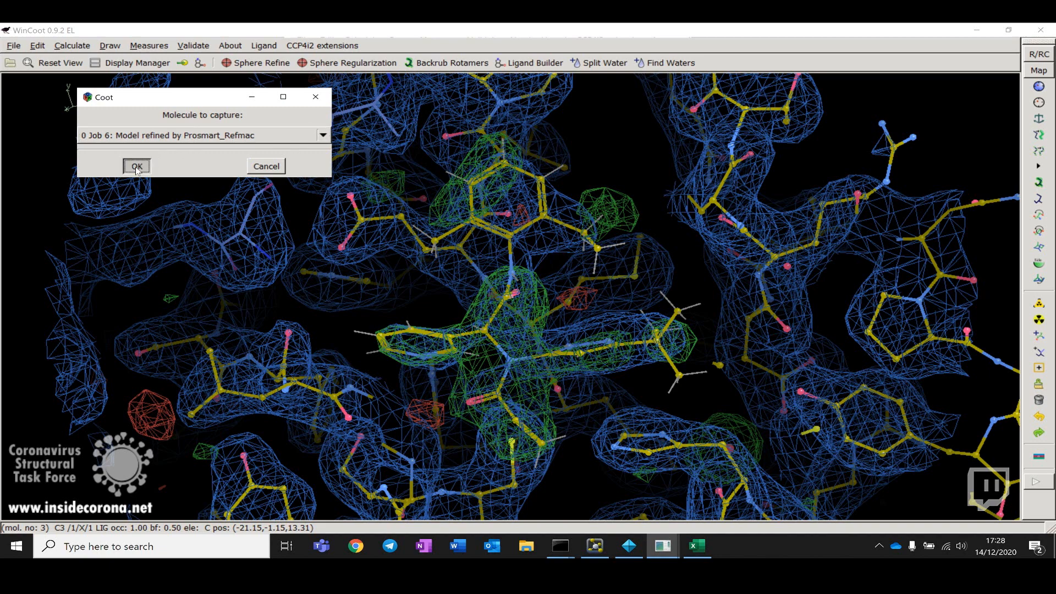
left_click(137, 166)
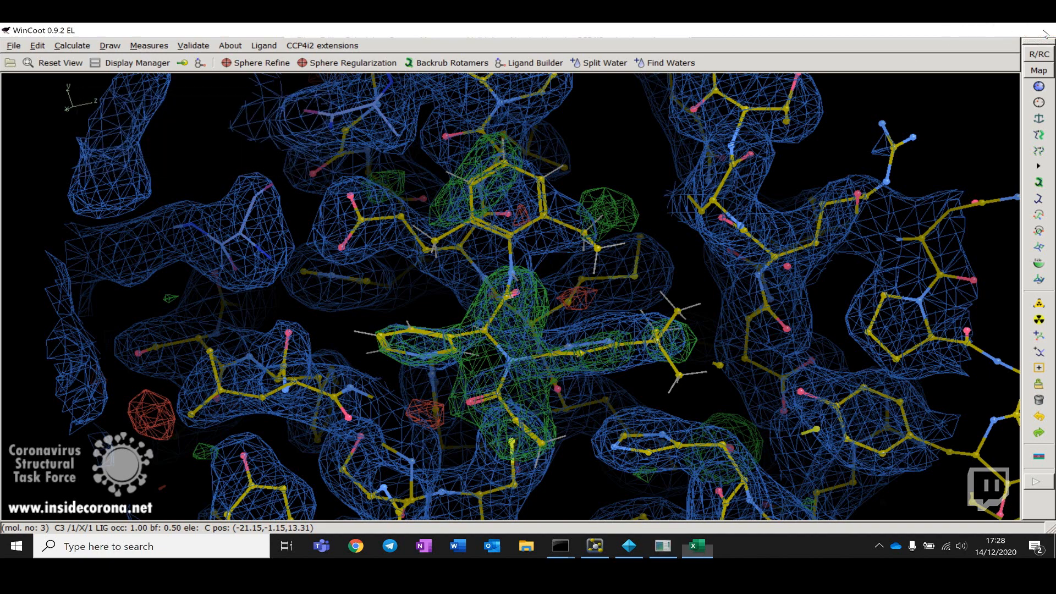
Step: Close Coot and run a REFMAC5 refinement of the Coot job's output with 5 refinement cycles
left_click(1044, 32)
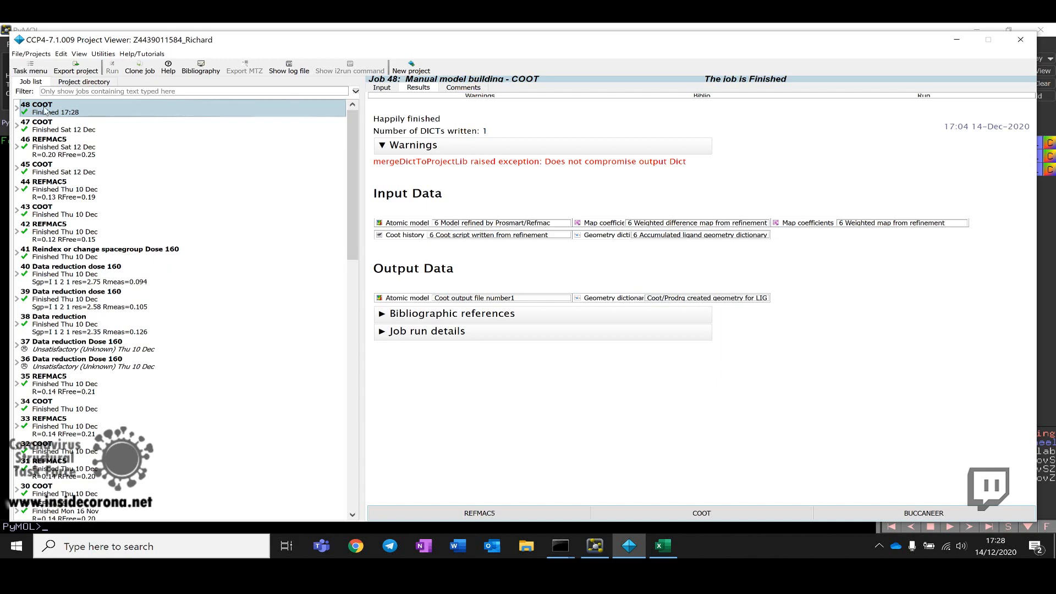
right_click(45, 109)
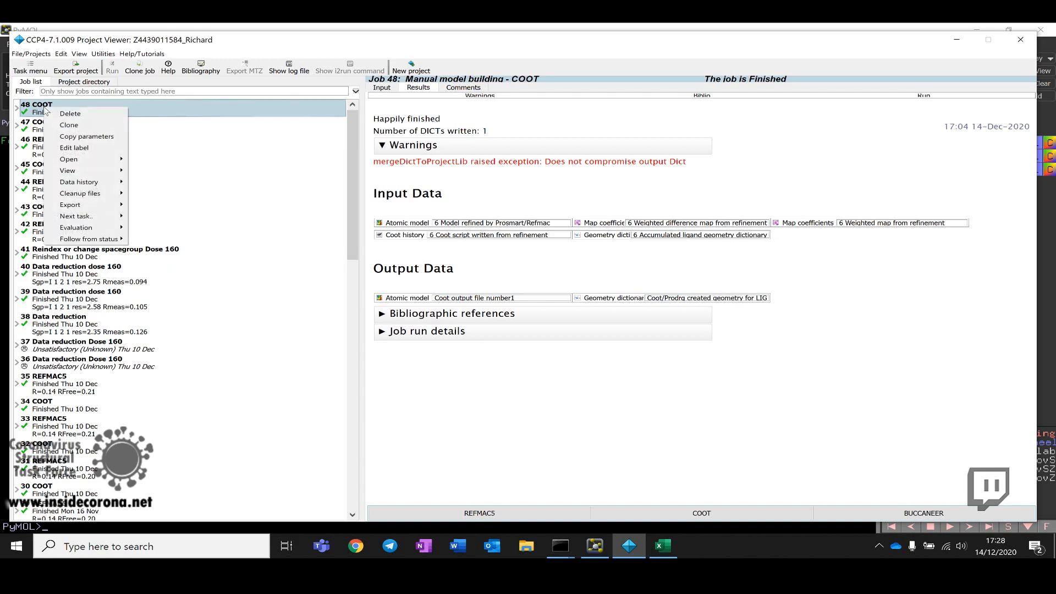
left_click(534, 511)
left_click(534, 510)
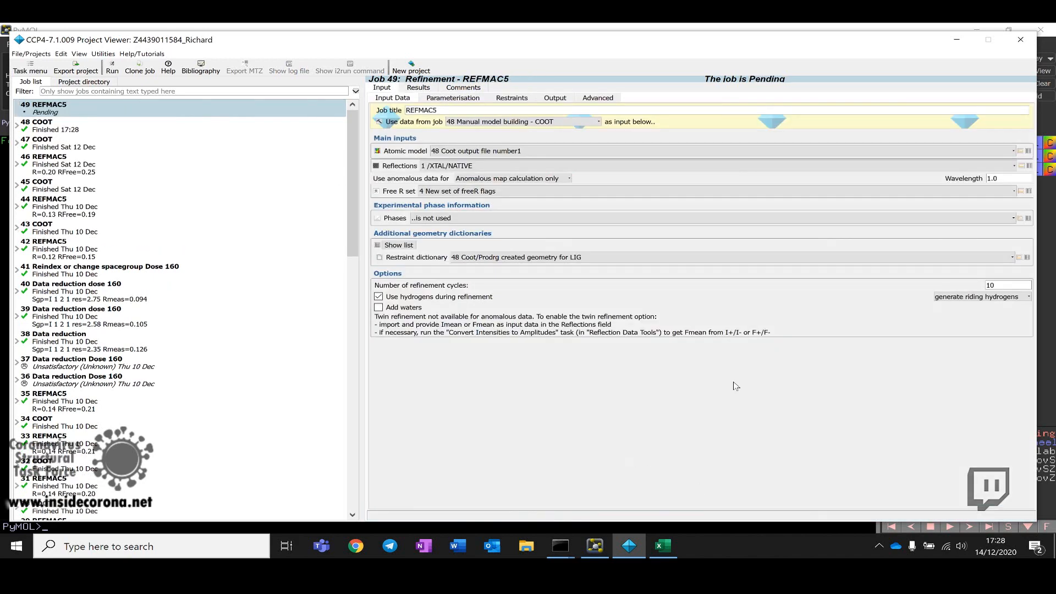
double_click(990, 285)
type("5")
left_click(112, 71)
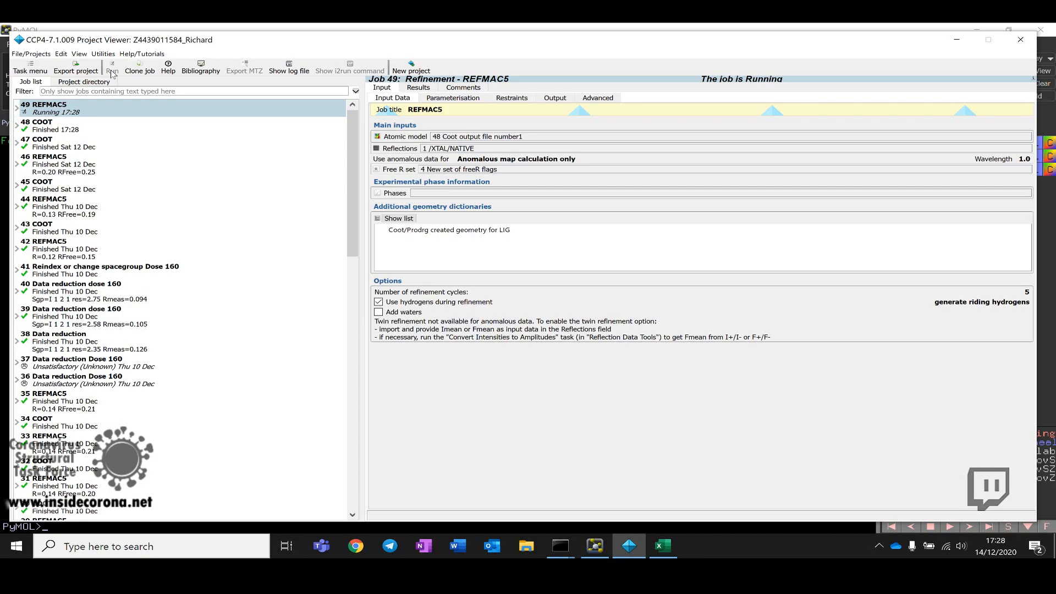
key("ctrl+super+Right")
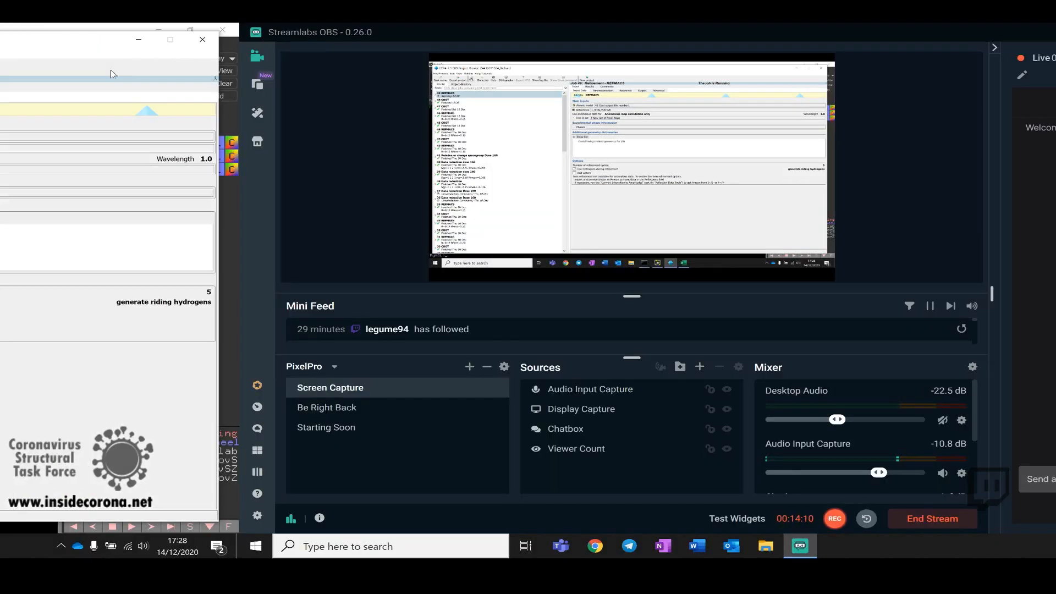
key("ctrl+super+Left")
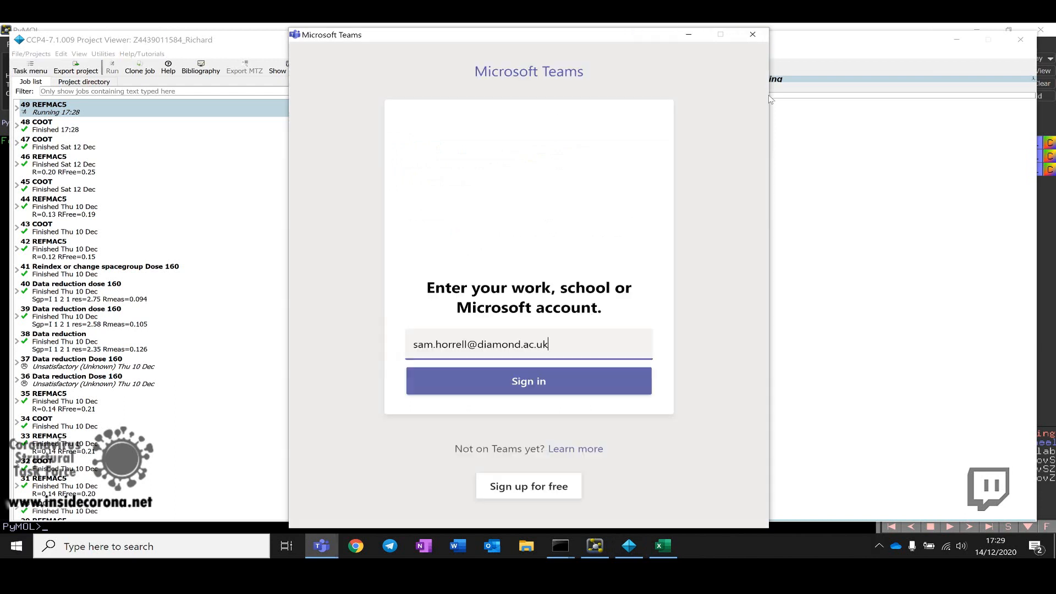
left_click(753, 35)
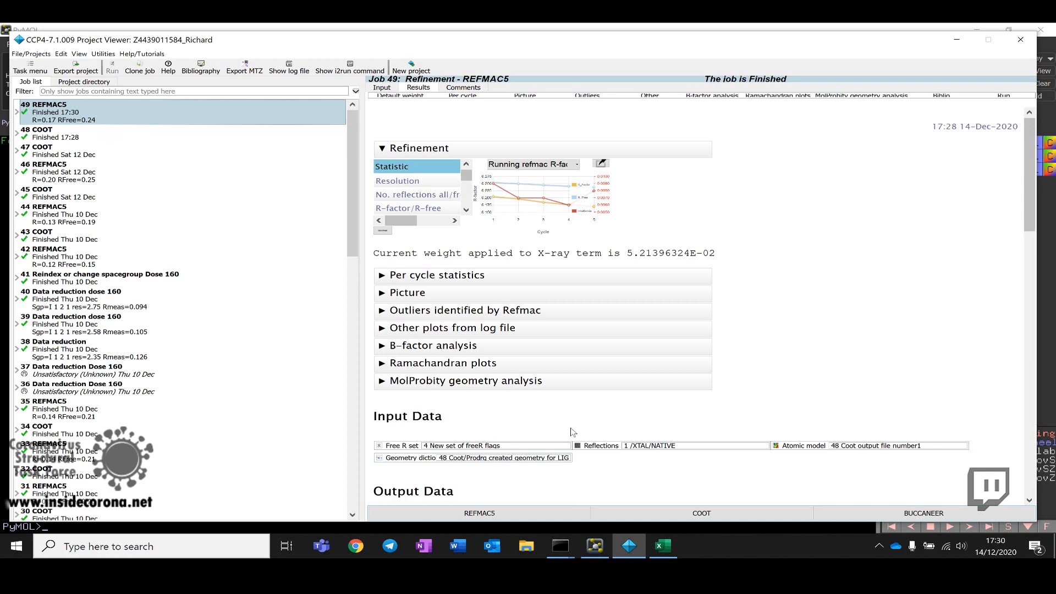
Step: Start a new Coot job from the REFMAC5 refinement results and accept correcting the nomenclature error
left_click(675, 514)
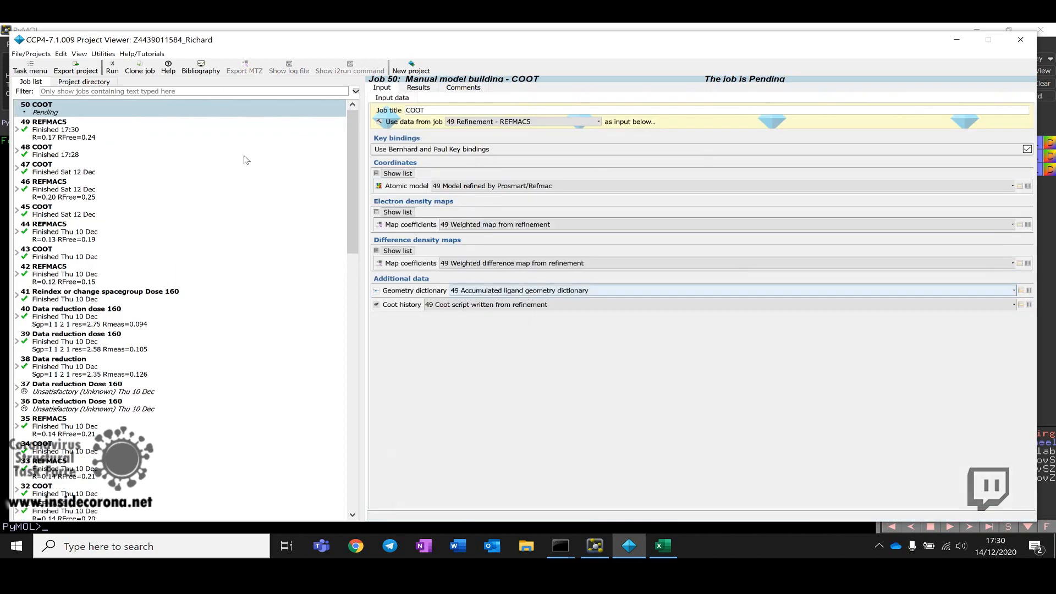
left_click(113, 65)
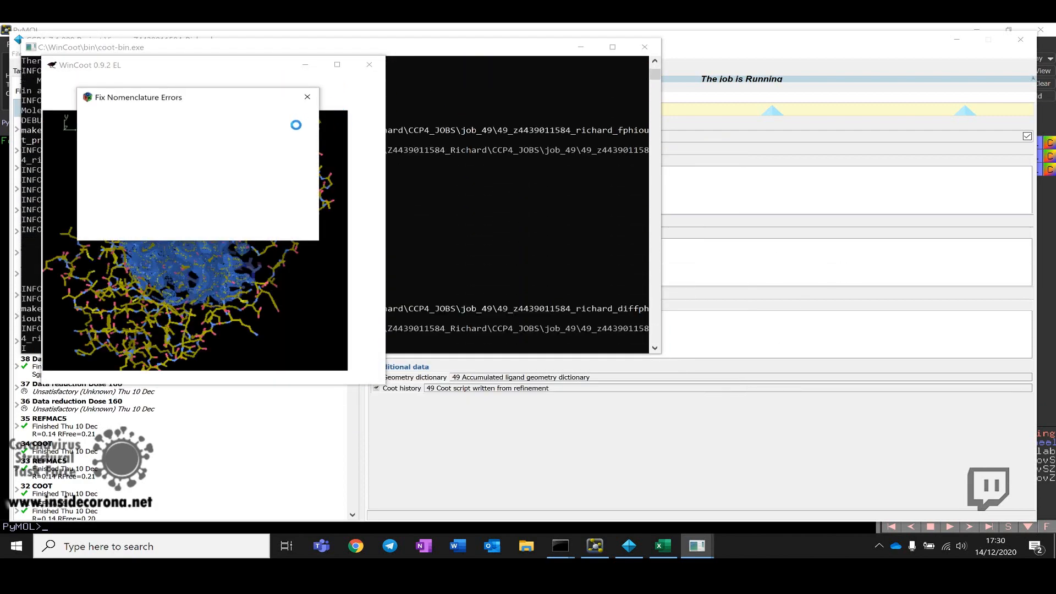
left_click(221, 228)
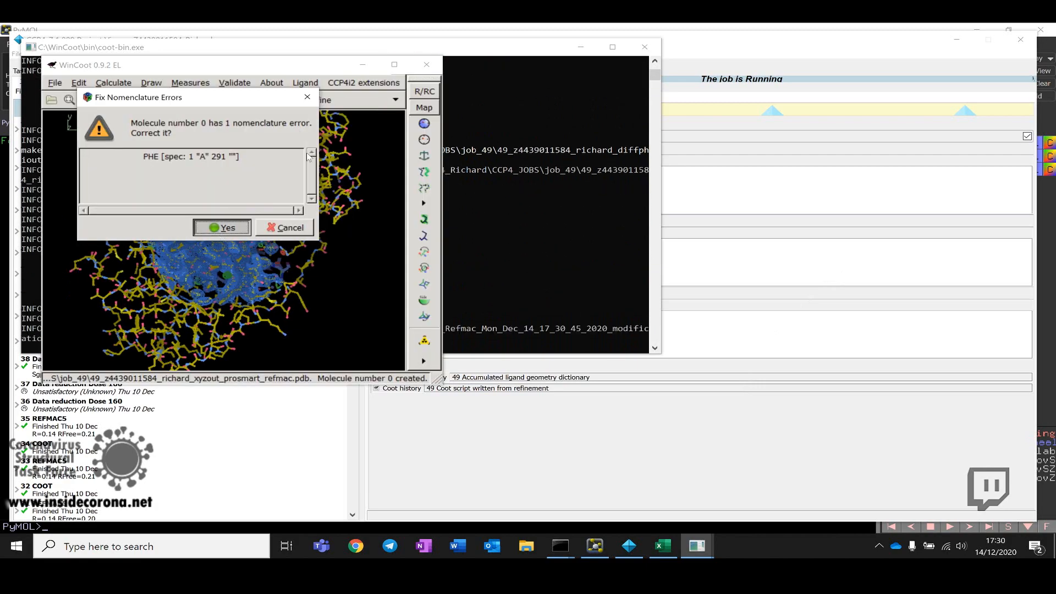
left_click(396, 64)
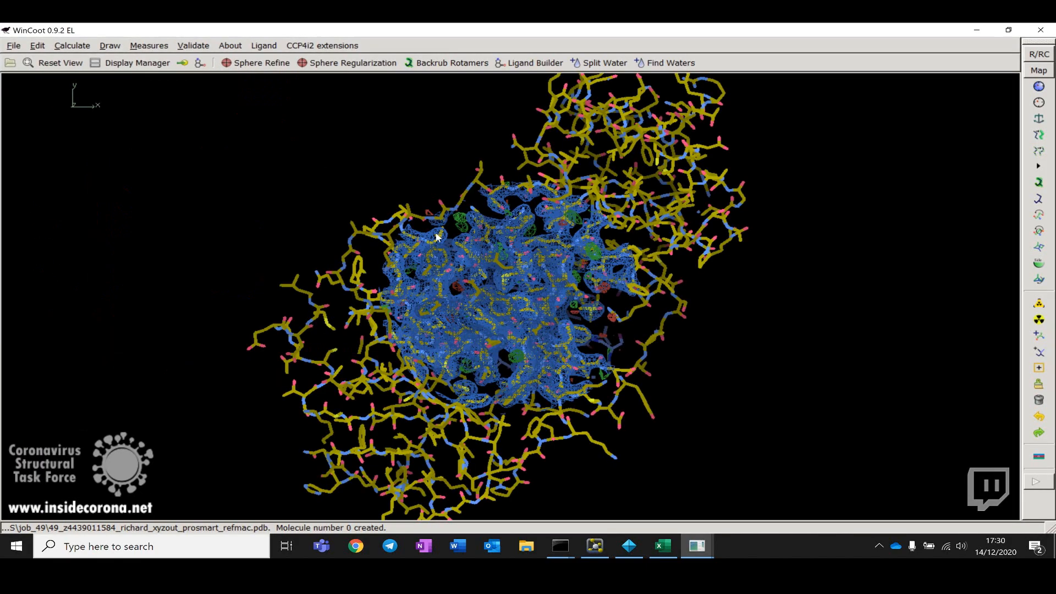
Step: Centre on the ligand and inspect its fit to the refined electron density from several angles
right_click_drag(566, 258, 579, 358)
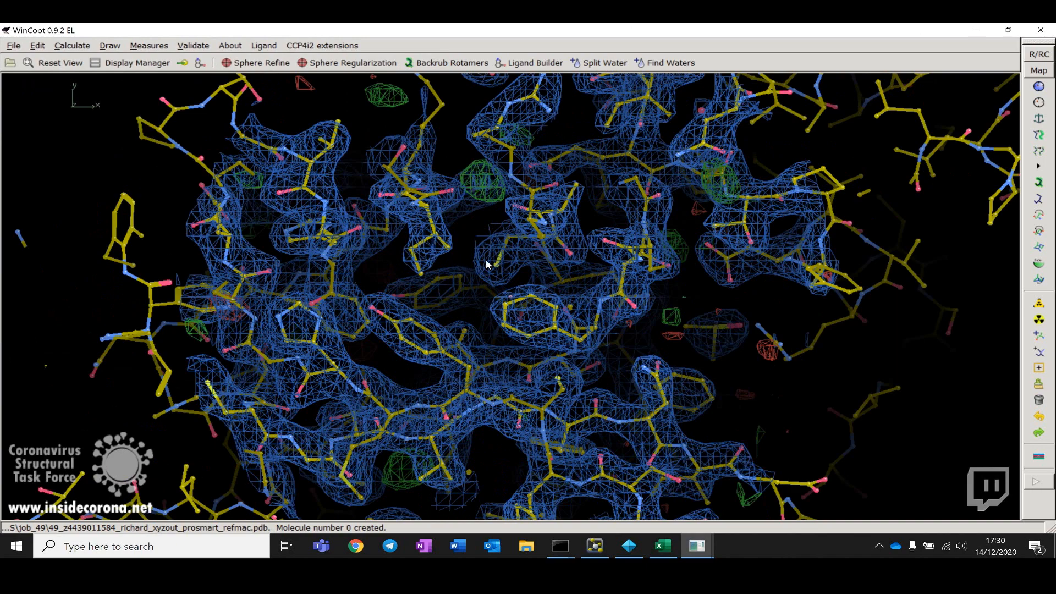
left_click_drag(486, 259, 465, 283)
left_click(201, 63)
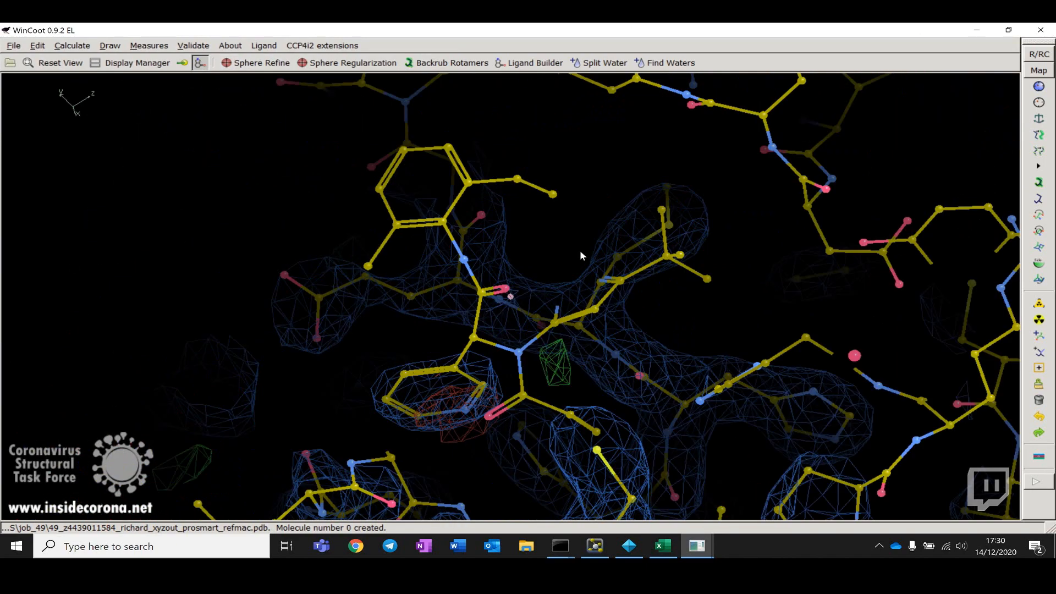
left_click_drag(381, 339, 408, 357)
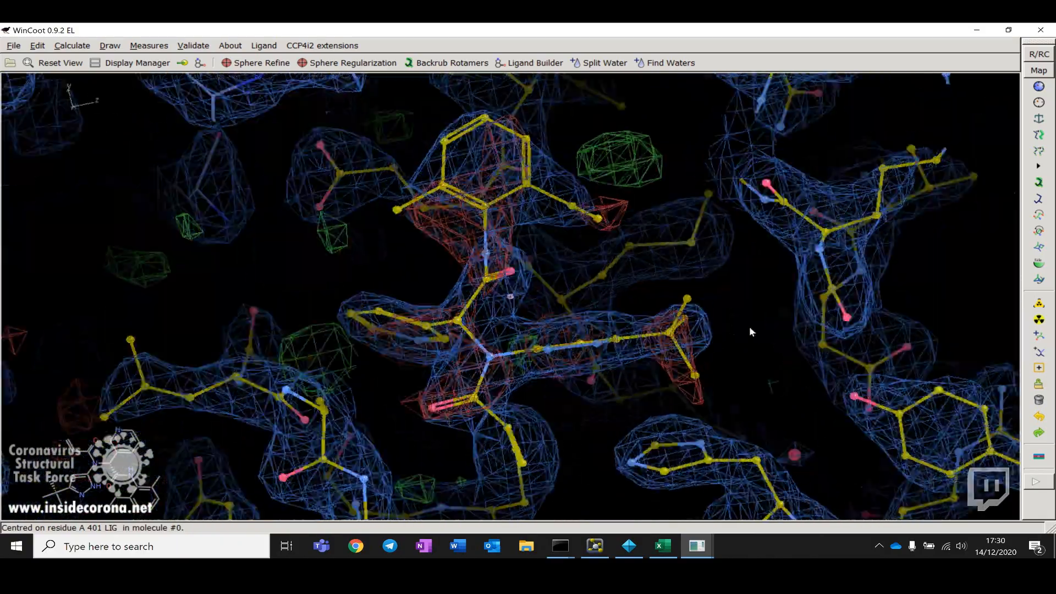
left_click_drag(752, 332, 592, 282)
scroll(591, 282, "down", 4)
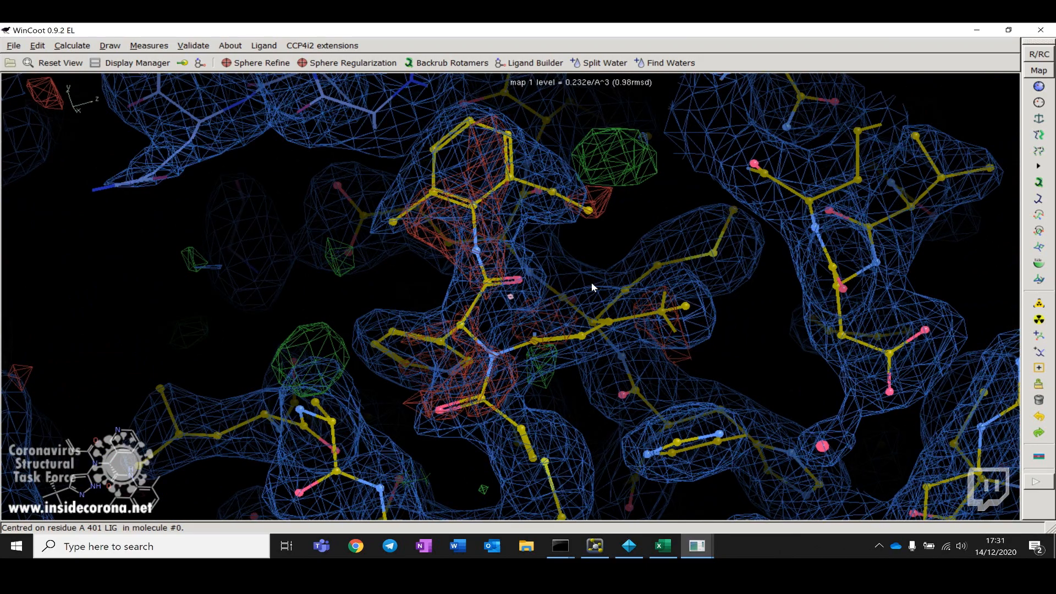
left_click_drag(488, 309, 512, 258)
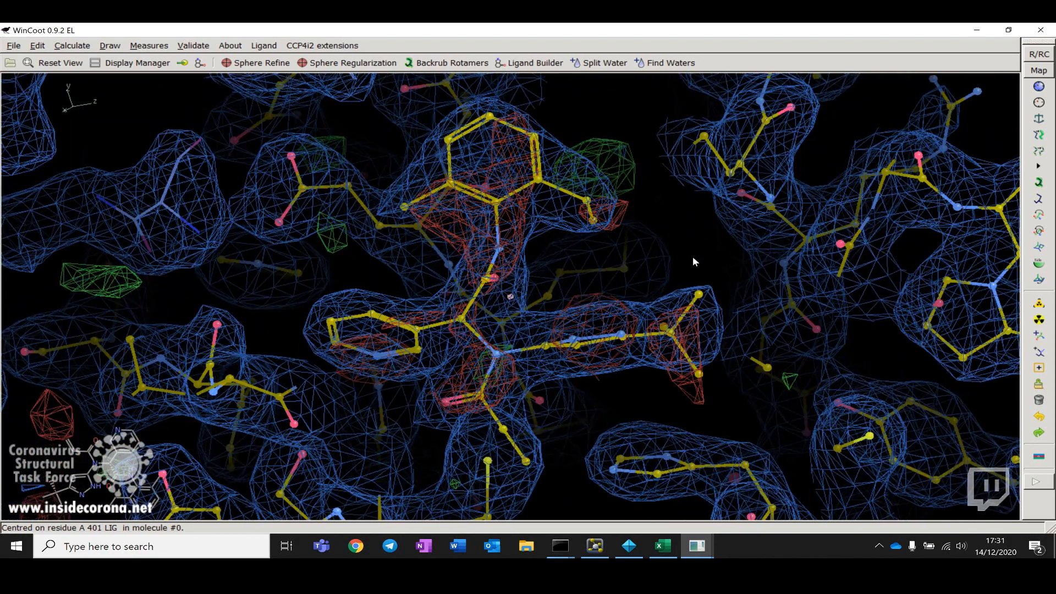
left_click_drag(551, 317, 503, 255)
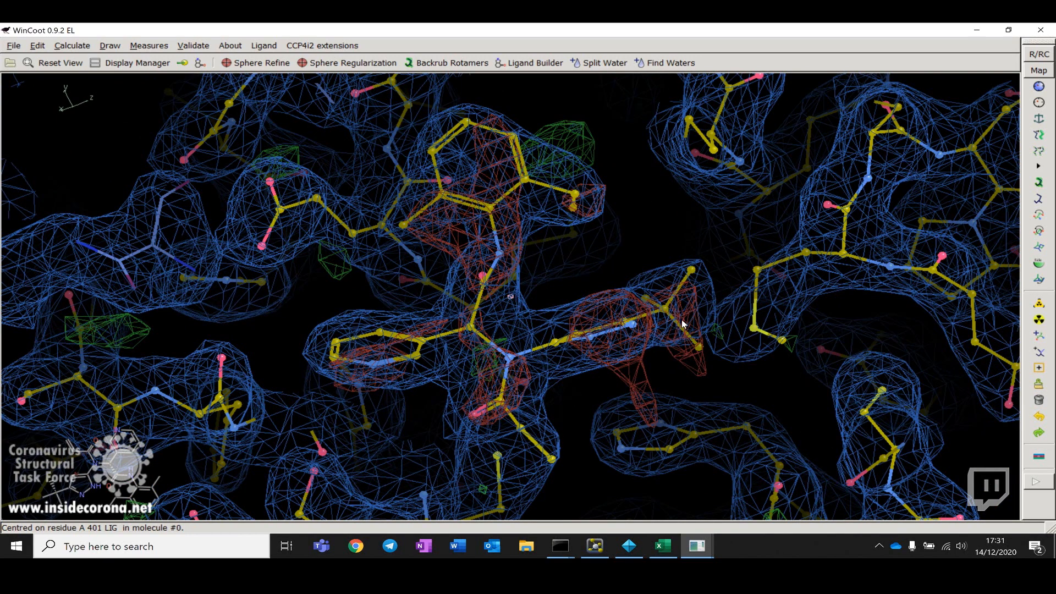
left_click_drag(685, 326, 424, 355)
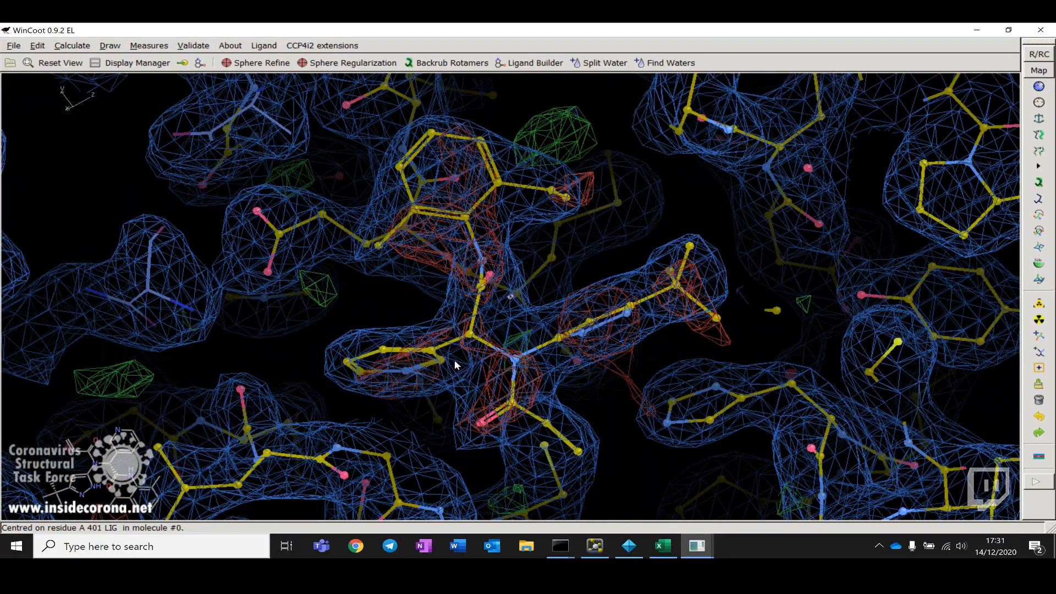
left_click_drag(481, 309, 610, 278)
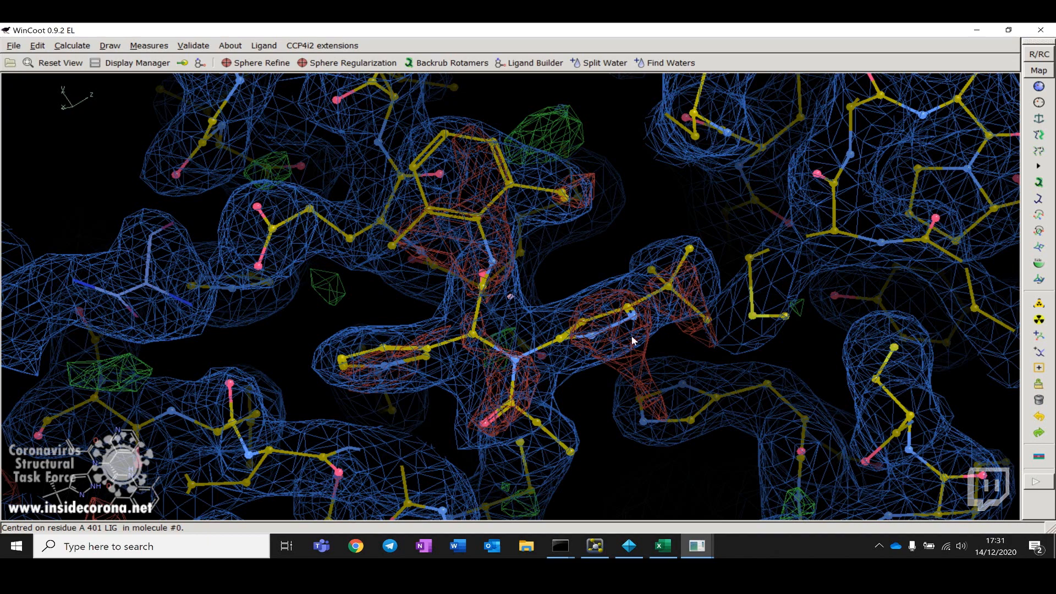
left_click_drag(606, 357, 498, 363)
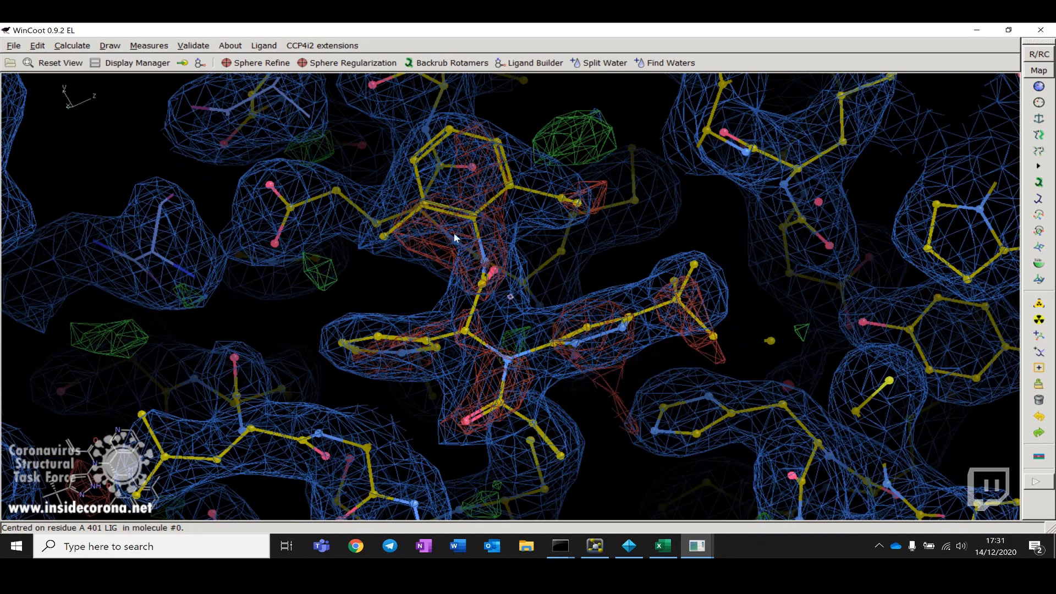
left_click_drag(365, 395, 519, 315)
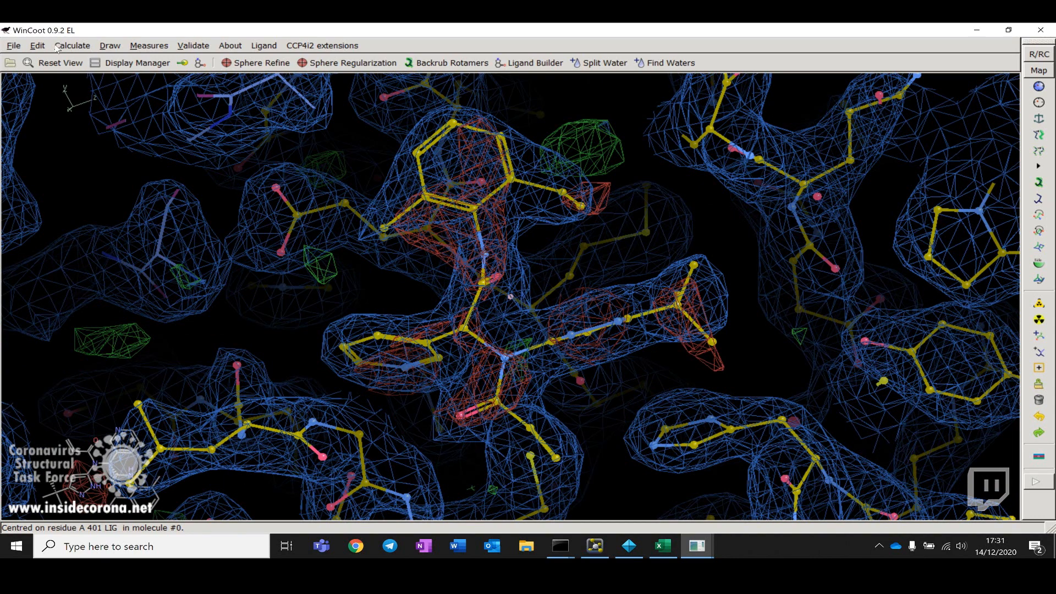
Step: Open residue info for the ligand and review its atoms' occupancies and temperature factors
left_click(38, 45)
left_click(82, 236)
left_click(470, 205)
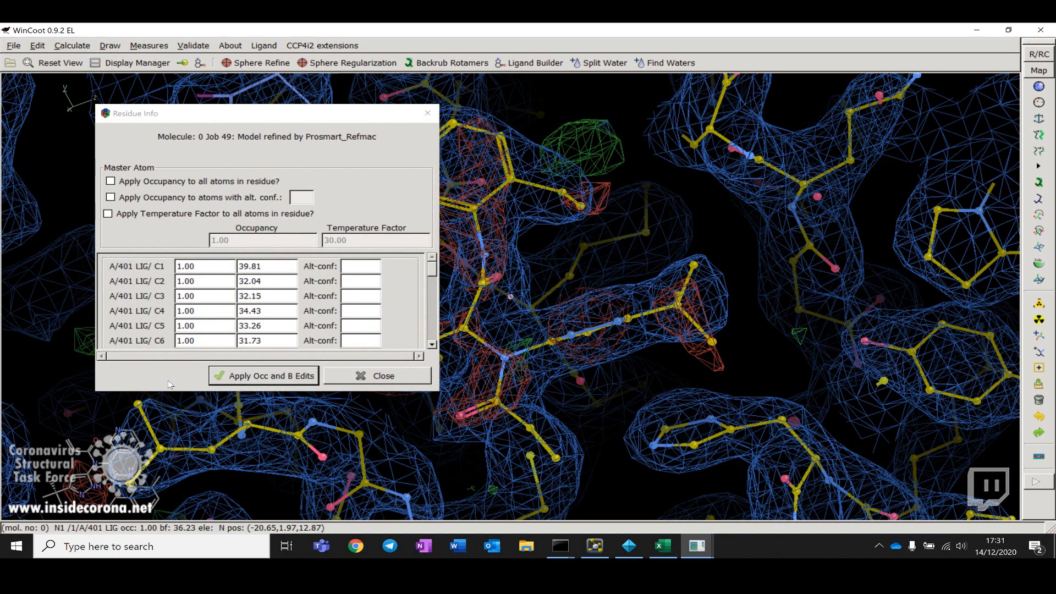
scroll(207, 272, "down", 20)
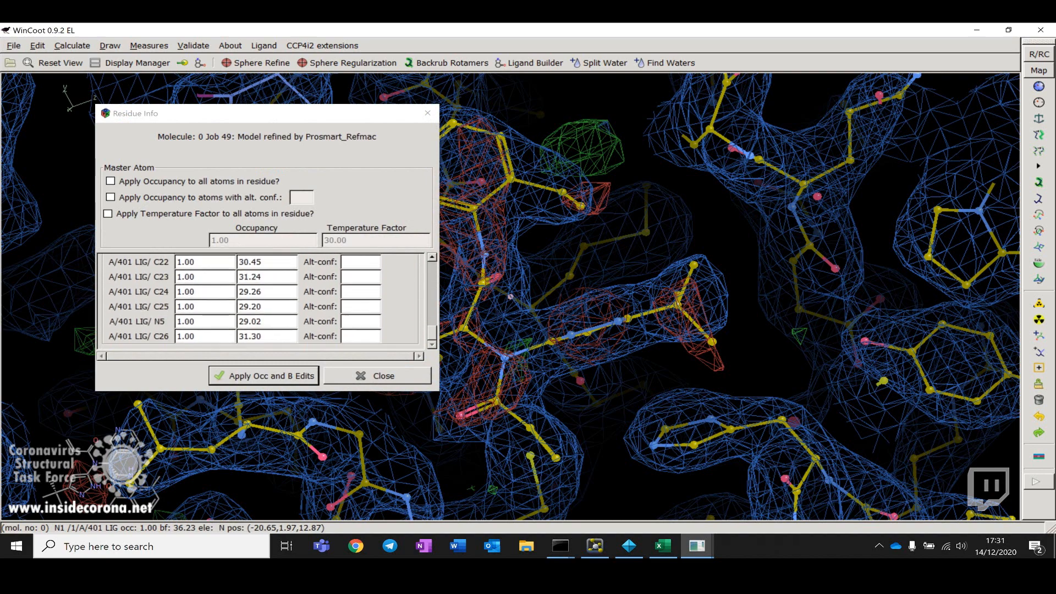
scroll(207, 272, "up", 20)
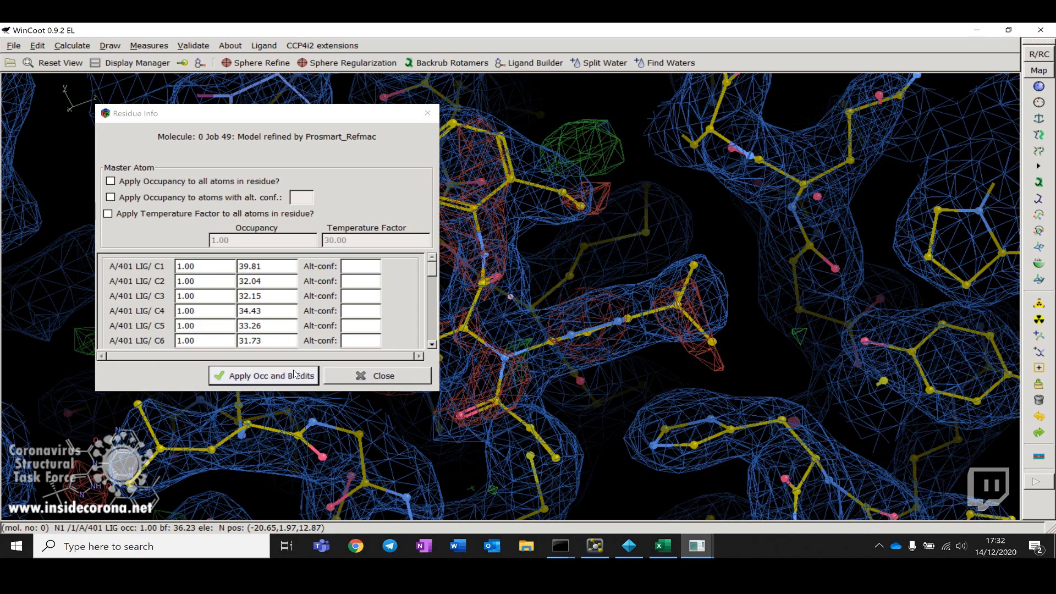
left_click(352, 380)
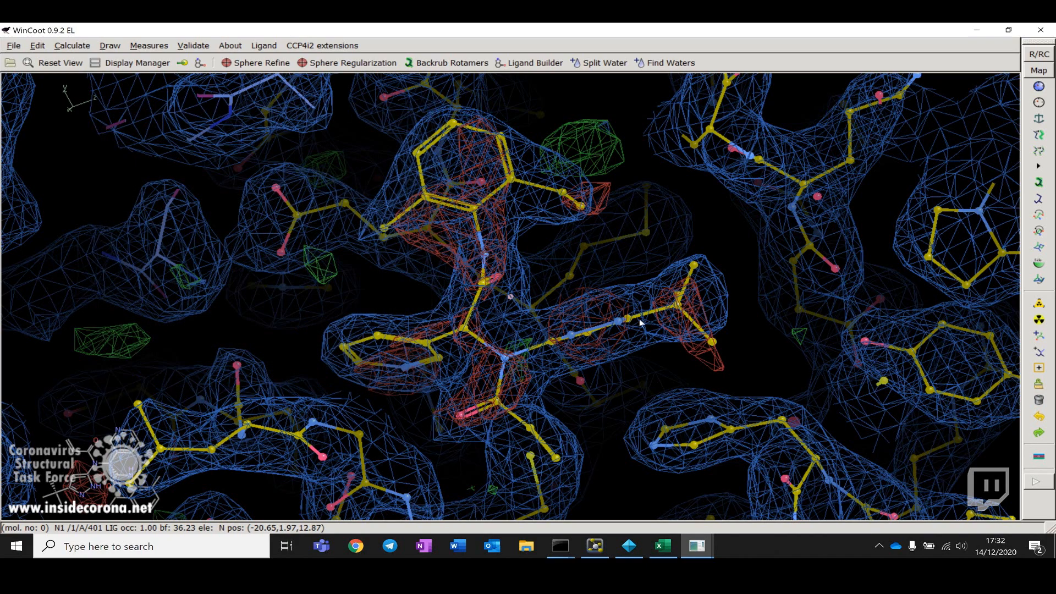
Step: Open the Ramachandran plot for model Job 49 and place it beside the Coot window
left_click_drag(640, 319, 480, 122)
left_click_drag(397, 301, 460, 305)
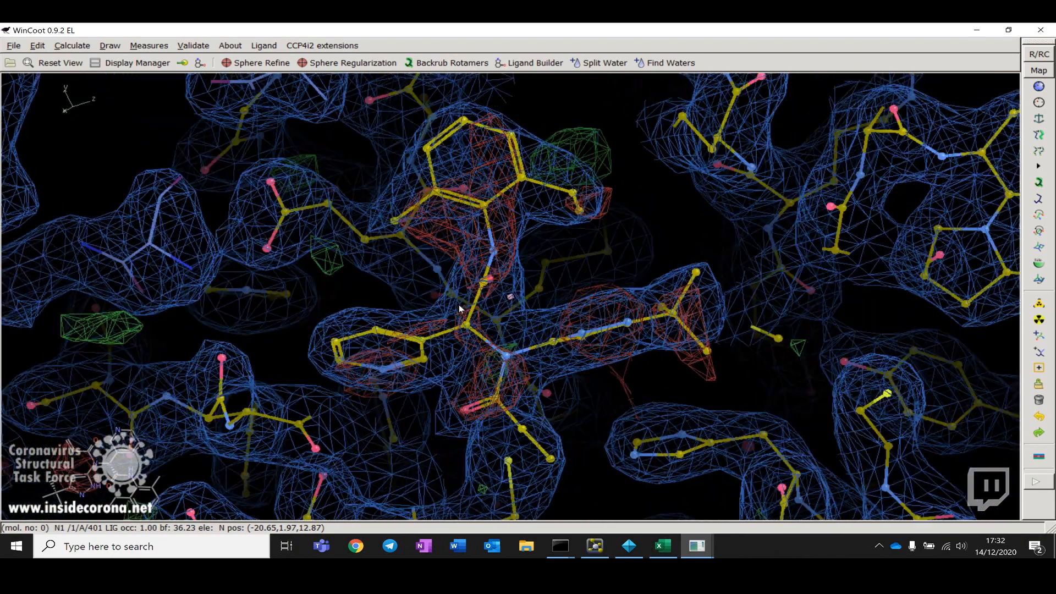
left_click(204, 44)
mouse_move(211, 59)
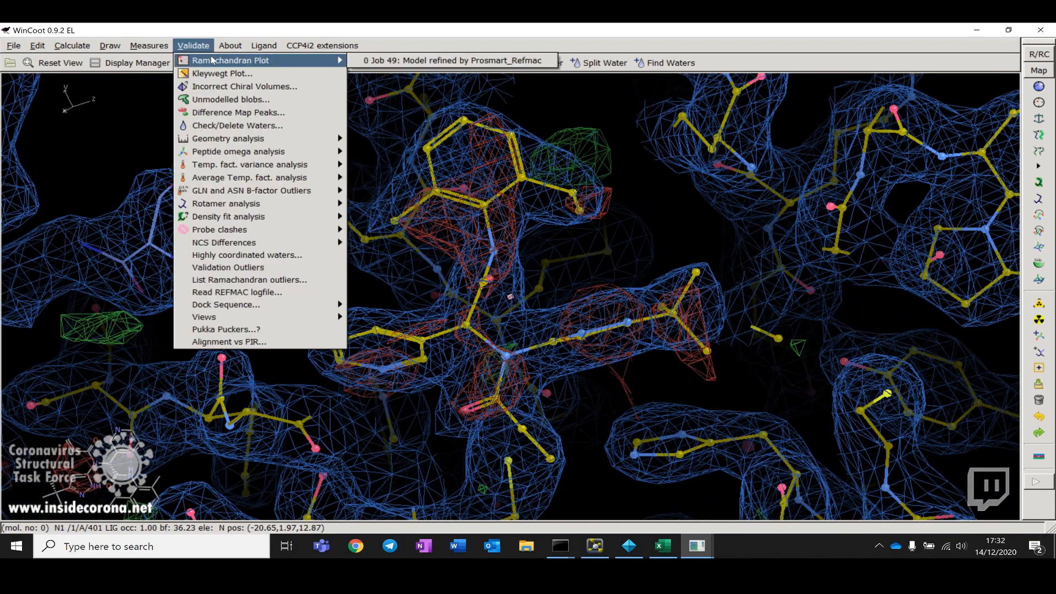
left_click(396, 61)
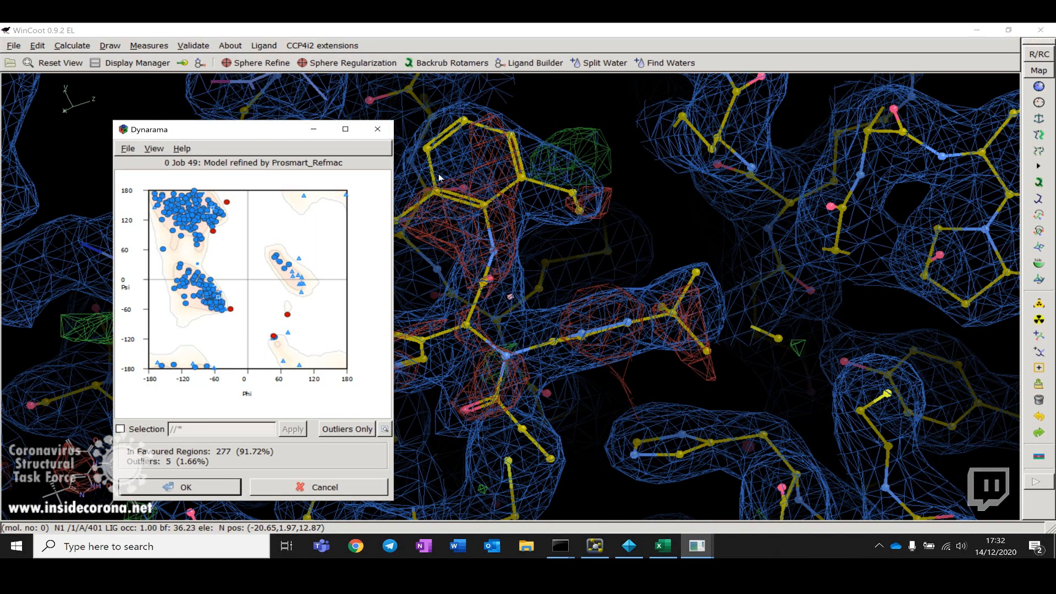
double_click(602, 30)
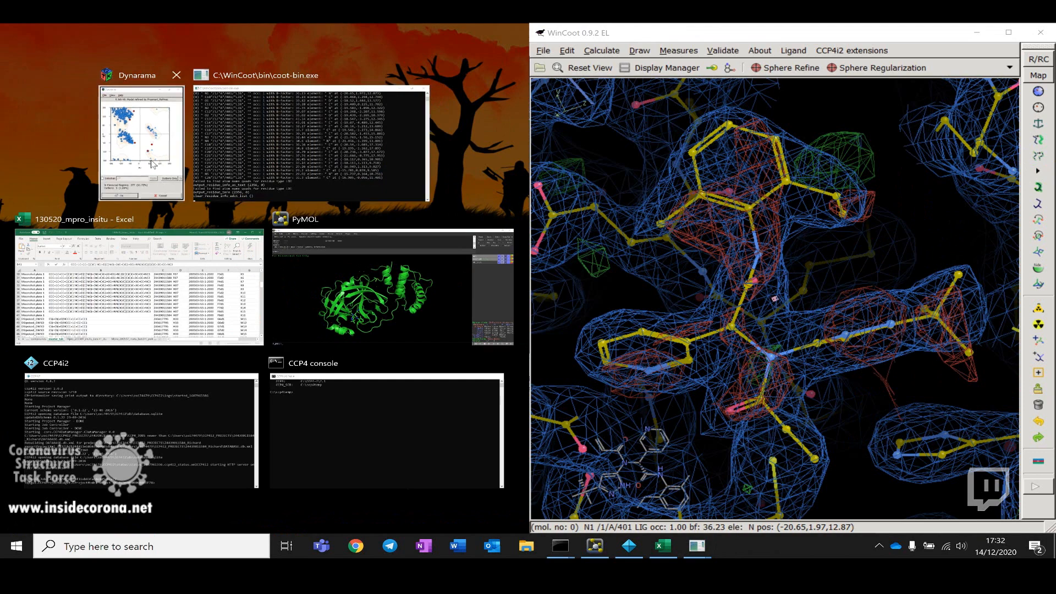
left_click(141, 115)
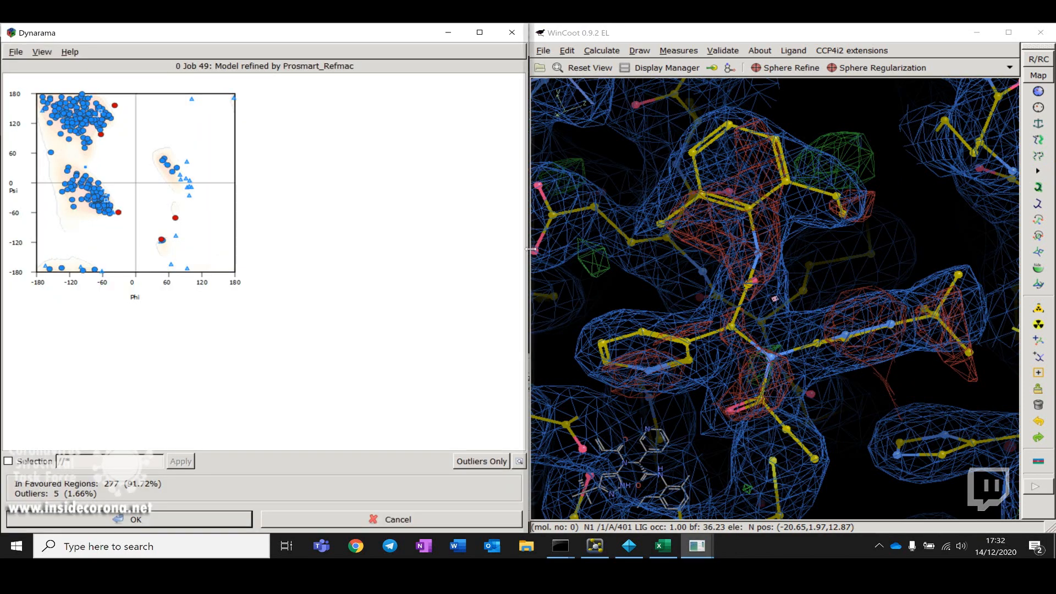
left_click_drag(529, 239, 282, 249)
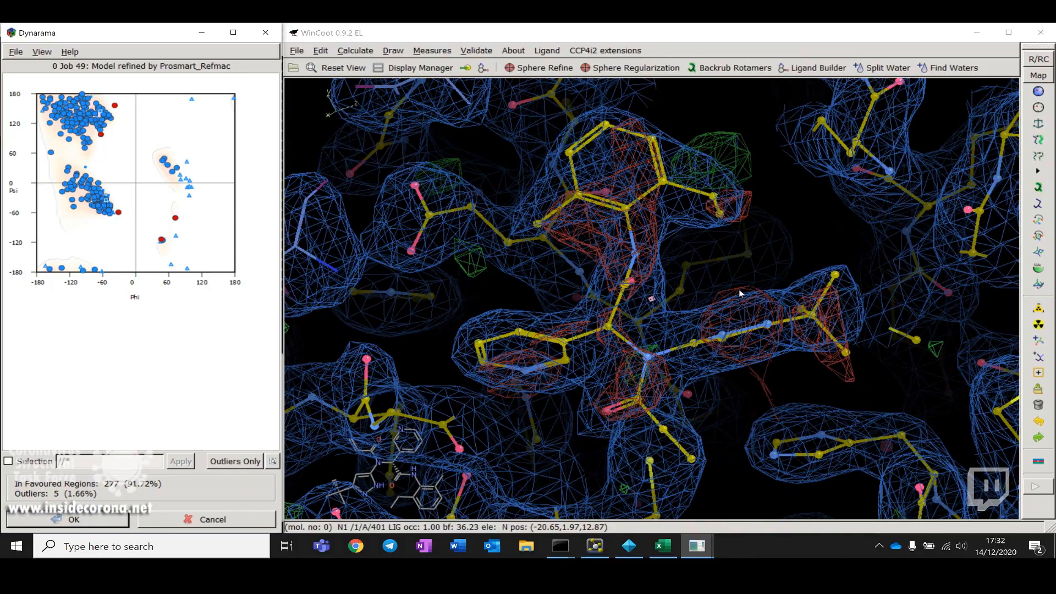
Step: Pick a point on the Ramachandran plot to centre on residue A 193 ALA and inspect it
left_click_drag(740, 293, 805, 287)
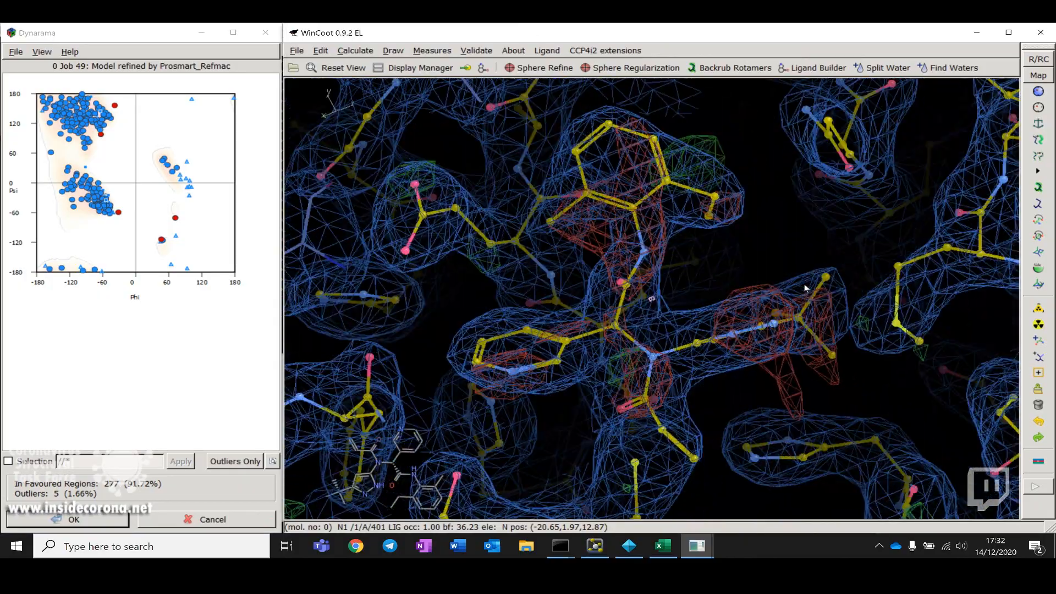
mouse_move(476, 306)
left_mouse_down()
mouse_move(523, 330)
mouse_move(677, 325)
mouse_move(677, 469)
mouse_move(645, 450)
mouse_move(728, 374)
left_mouse_up()
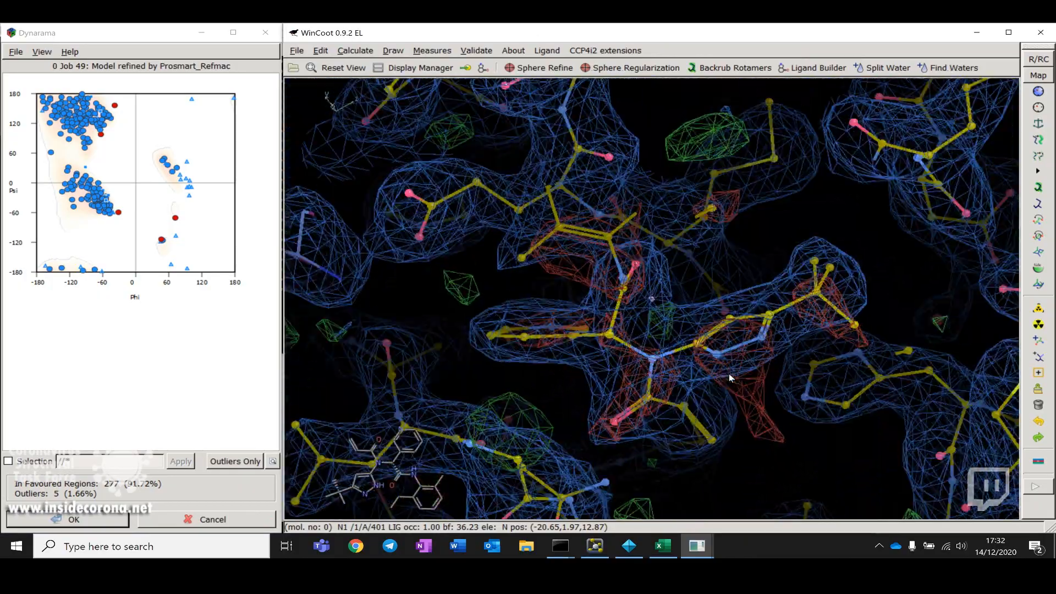
left_click_drag(585, 372, 612, 312)
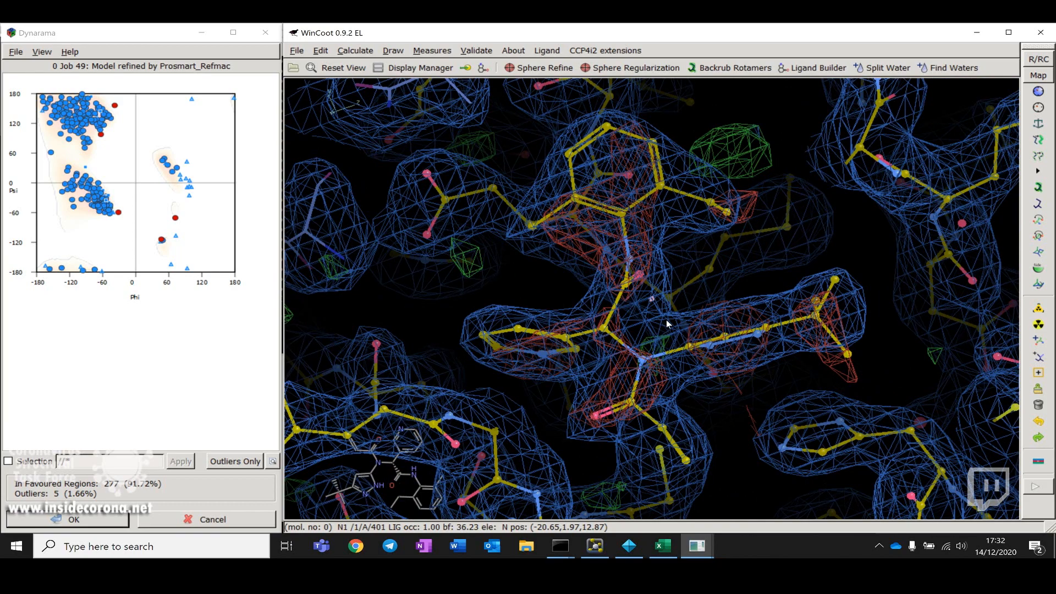
left_click(75, 123)
left_click_drag(608, 220, 718, 320)
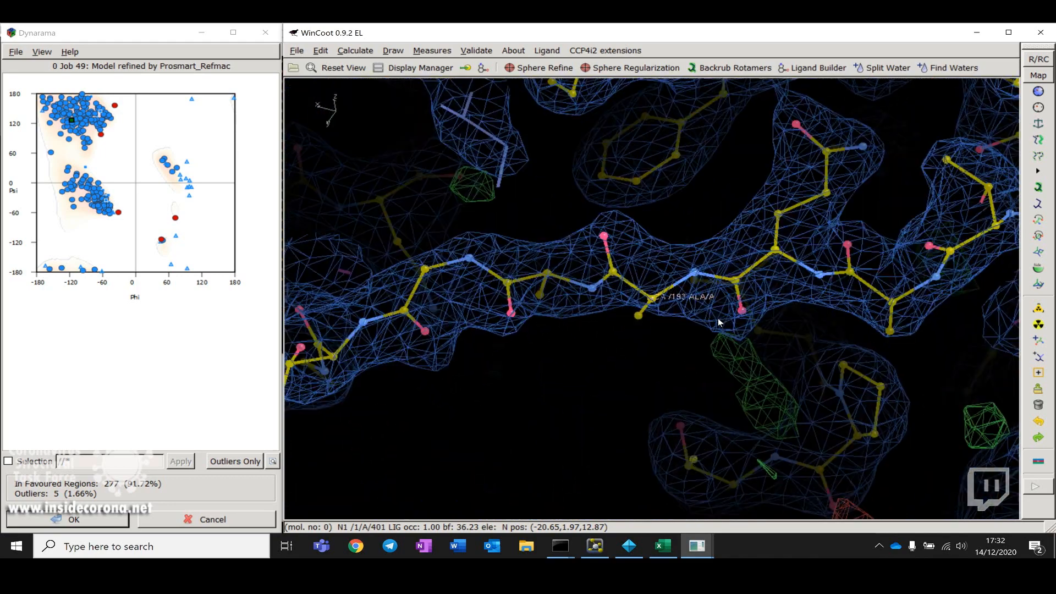
Step: Pick points on the Ramachandran plot to centre on residues A 288 GLU and A 87 LEU and inspect their density fit
left_click(82, 120)
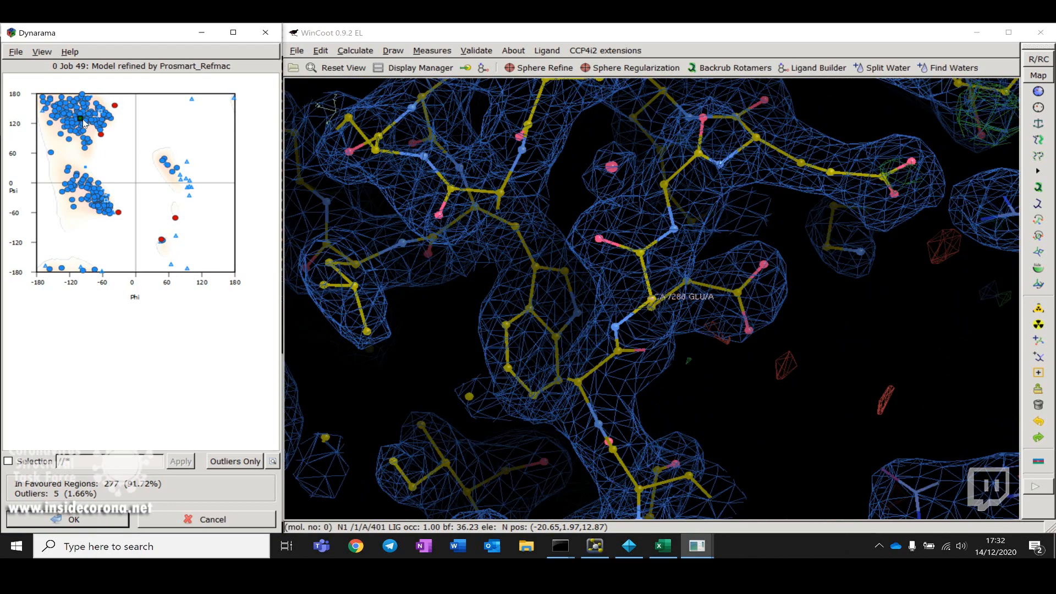
mouse_move(629, 316)
left_mouse_down()
mouse_move(413, 335)
mouse_move(396, 351)
mouse_move(615, 302)
left_mouse_up()
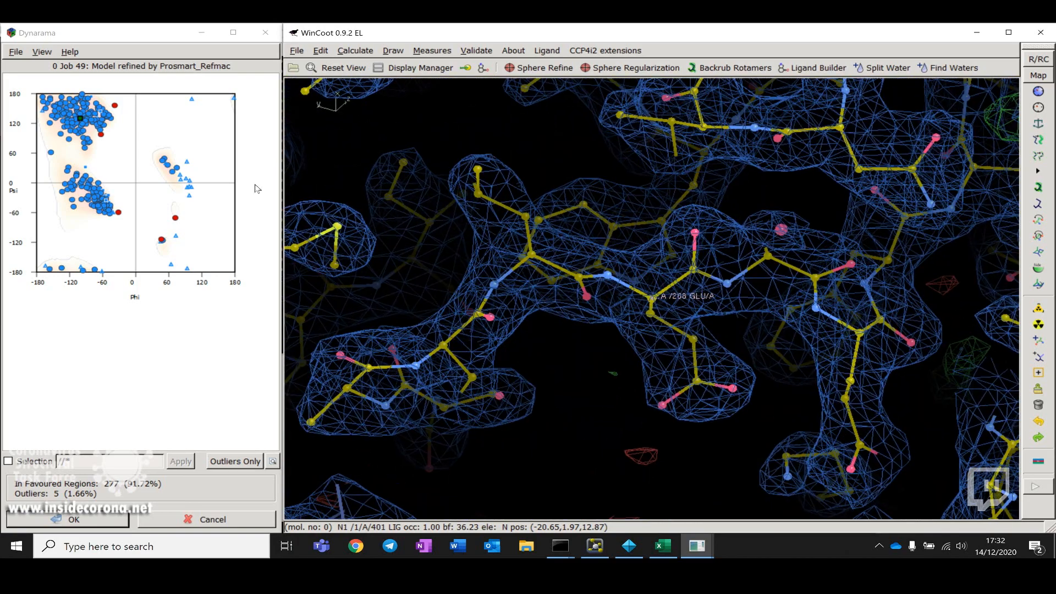
left_click(88, 120)
left_click_drag(501, 246, 688, 220)
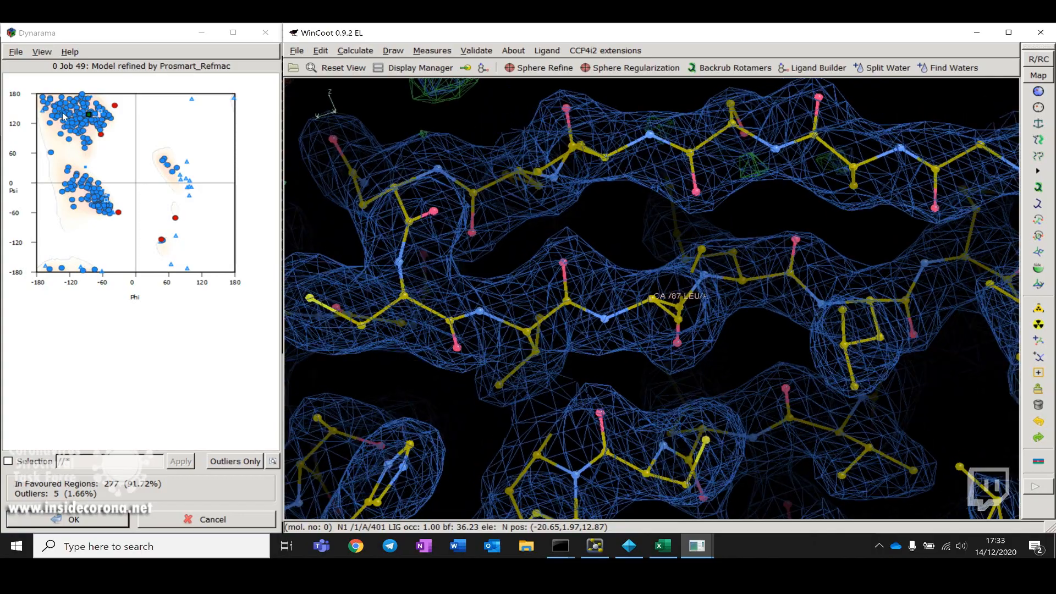
left_click_drag(605, 245, 690, 298)
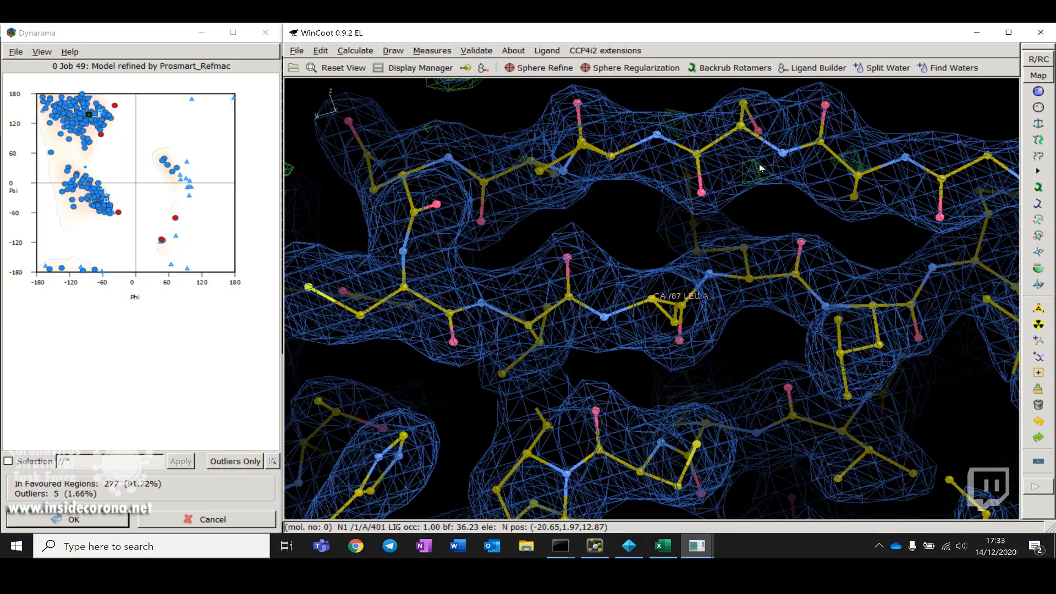
left_click_drag(840, 298, 609, 457)
left_click_drag(642, 333, 598, 269)
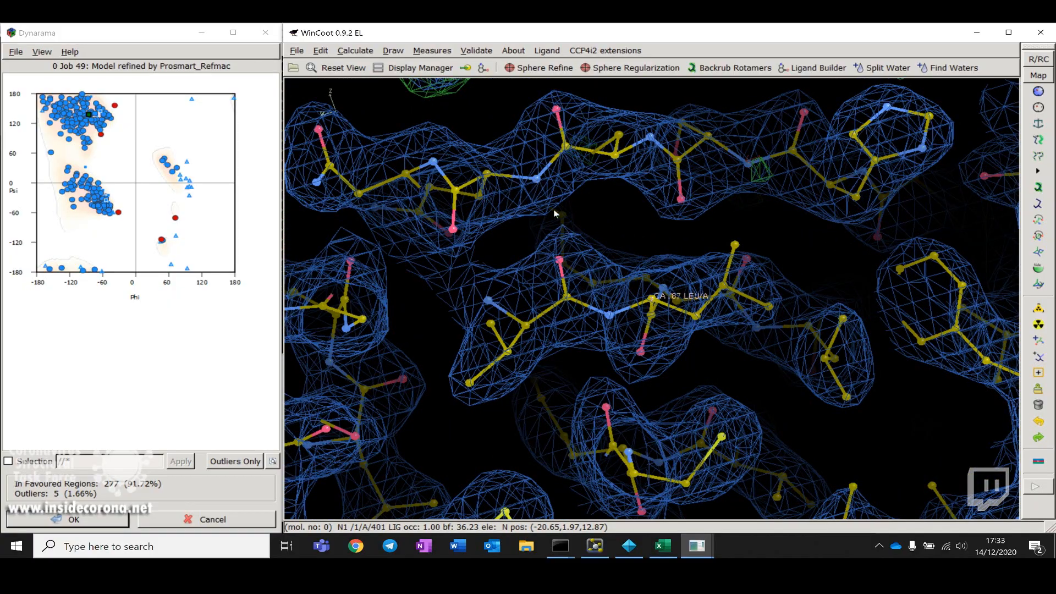
left_click_drag(558, 266, 691, 196)
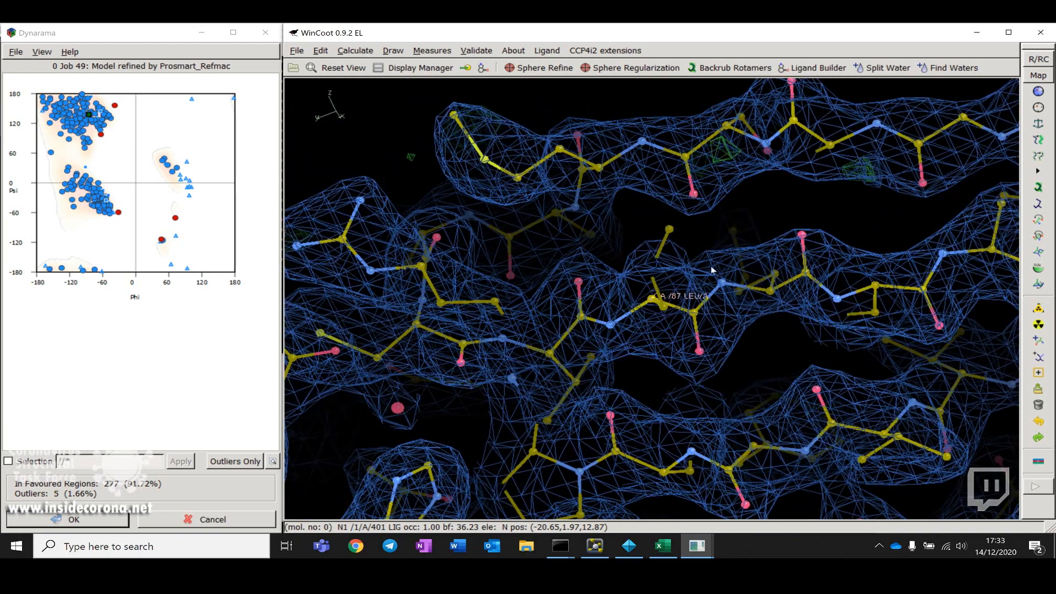
left_click_drag(678, 272, 778, 152)
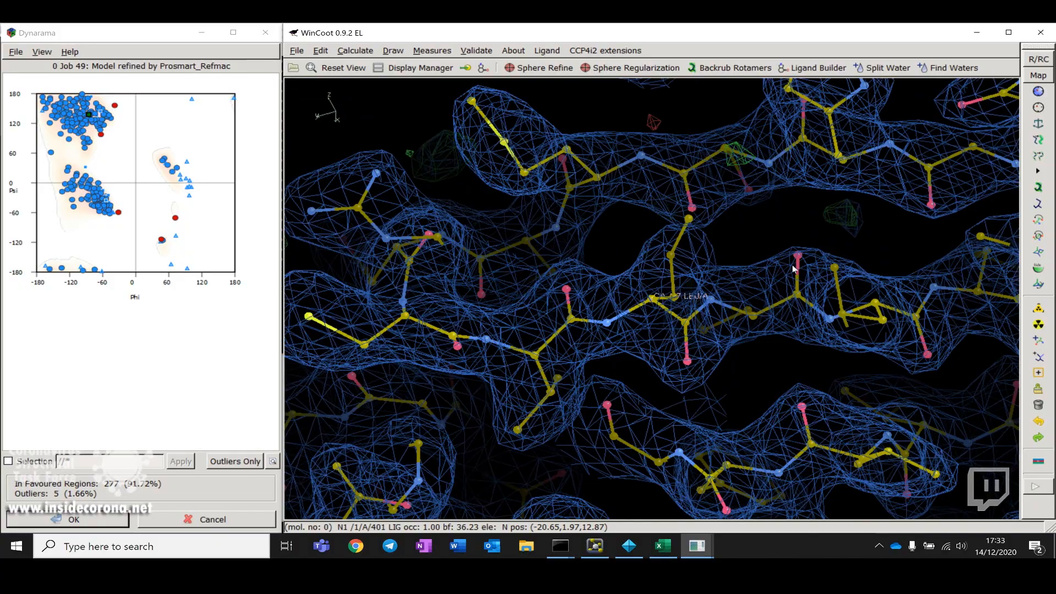
left_click_drag(793, 269, 694, 387)
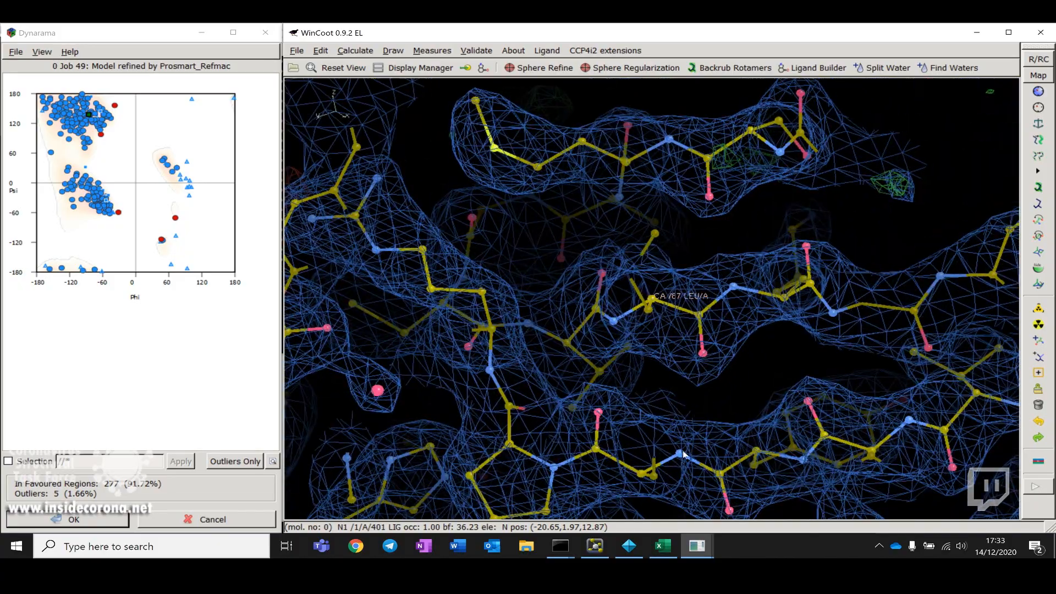
left_click_drag(684, 454, 663, 313)
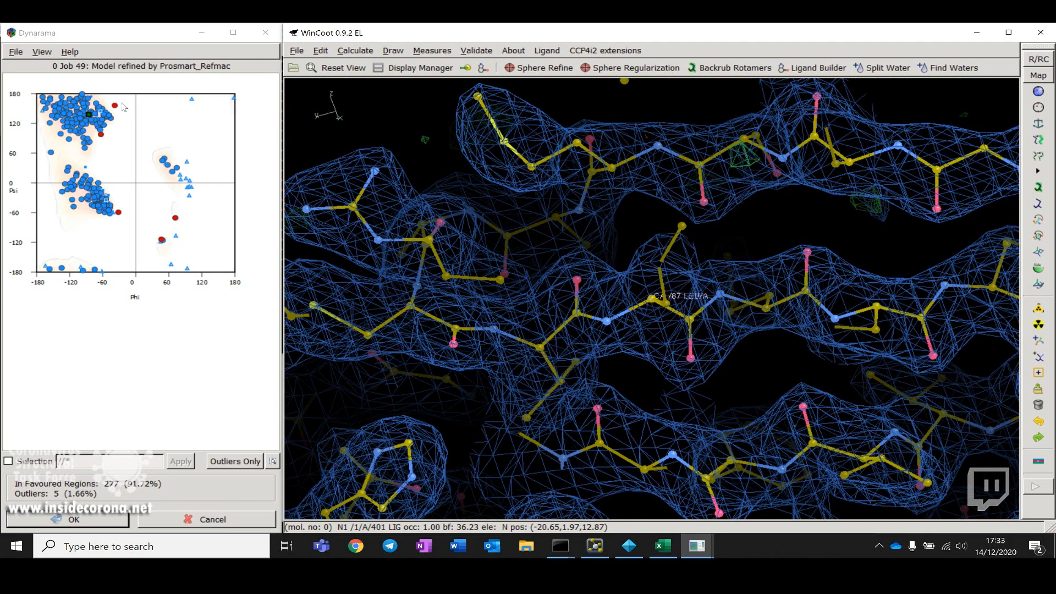
Step: Pick the outlier point on the Ramachandran plot to centre on residue A 223 PHE and inspect it
mouse_move(83, 118)
left_click(115, 107)
left_click_drag(668, 284, 665, 206)
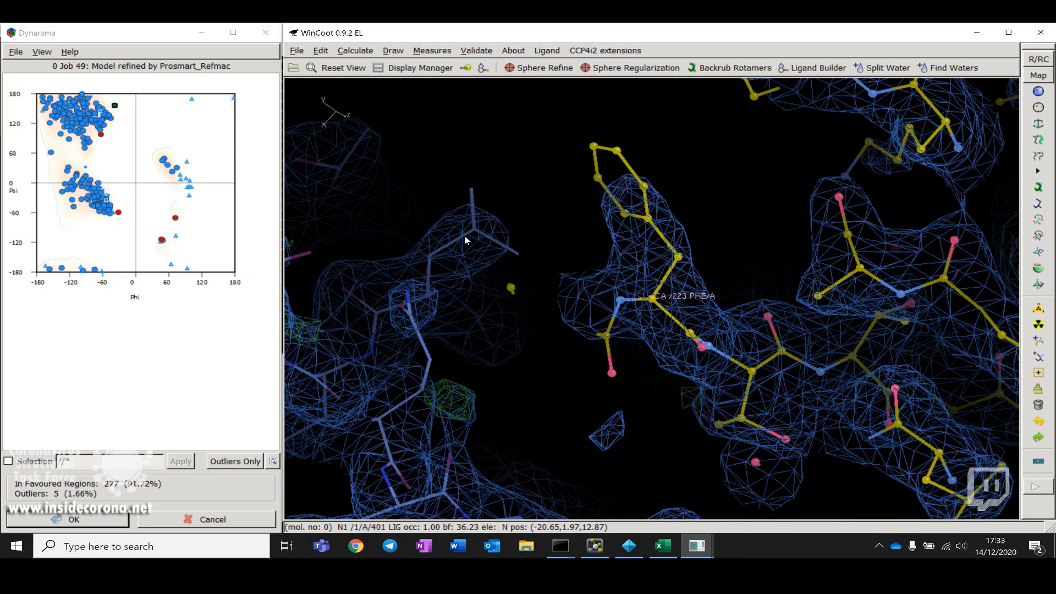
left_click_drag(465, 236, 893, 311)
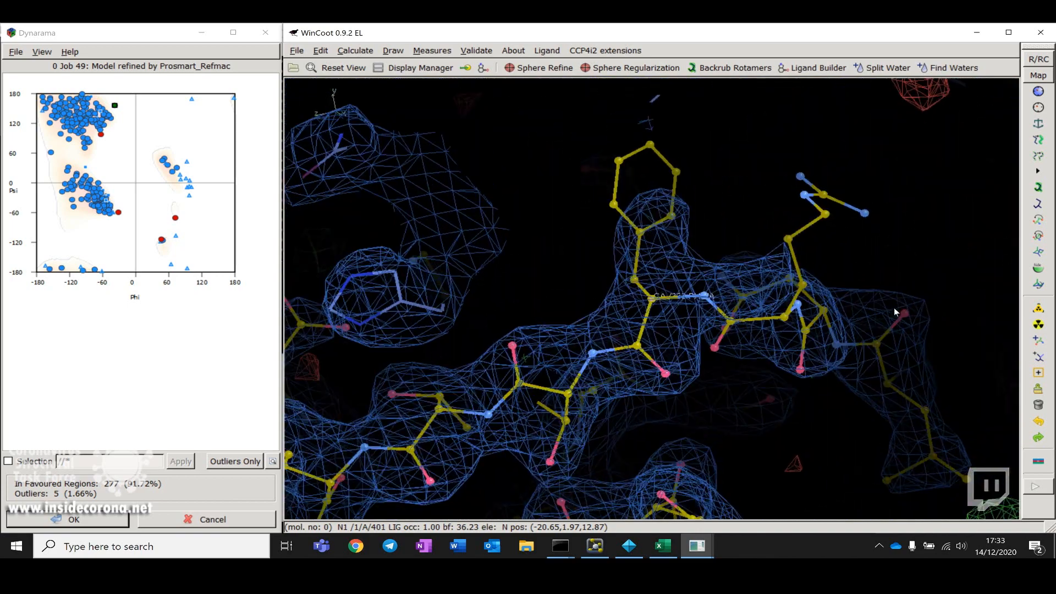
Step: Open the refinement parameters, enable Ramachandran restraints and set the refinement weight to 10
left_click(1038, 59)
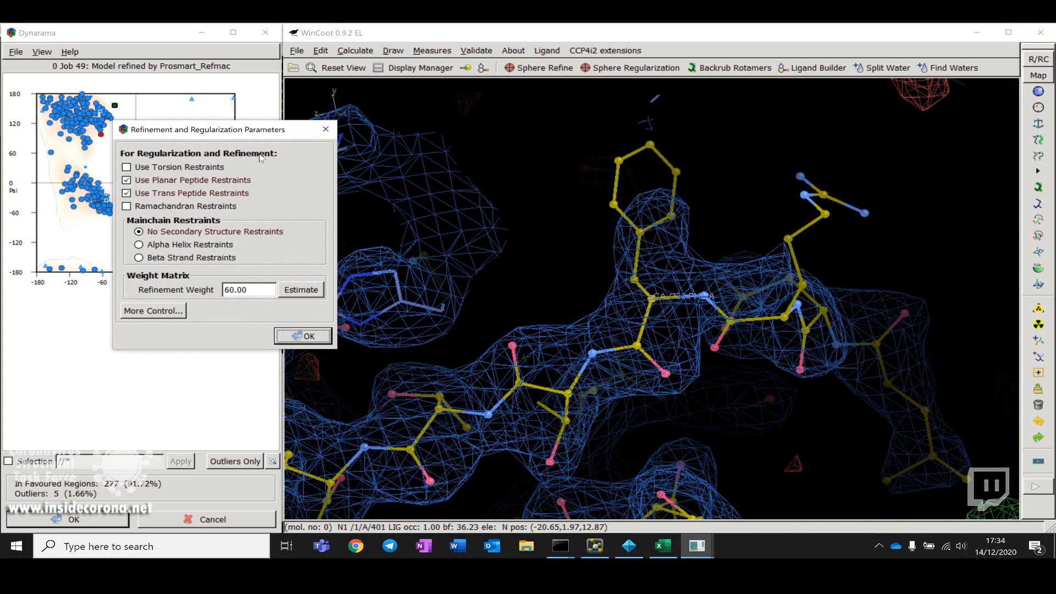
left_click(182, 206)
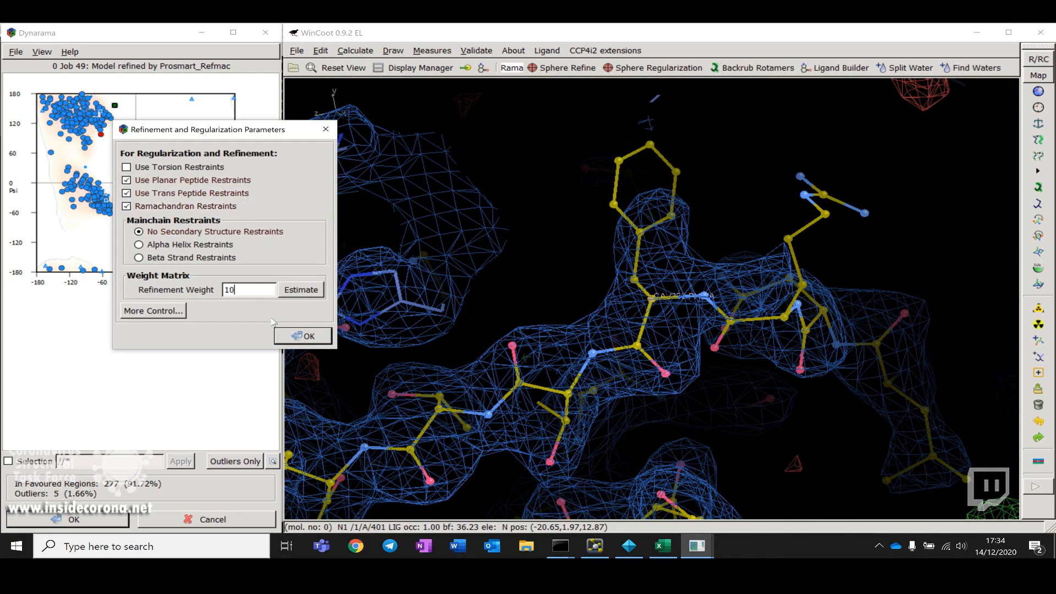
left_click(299, 333)
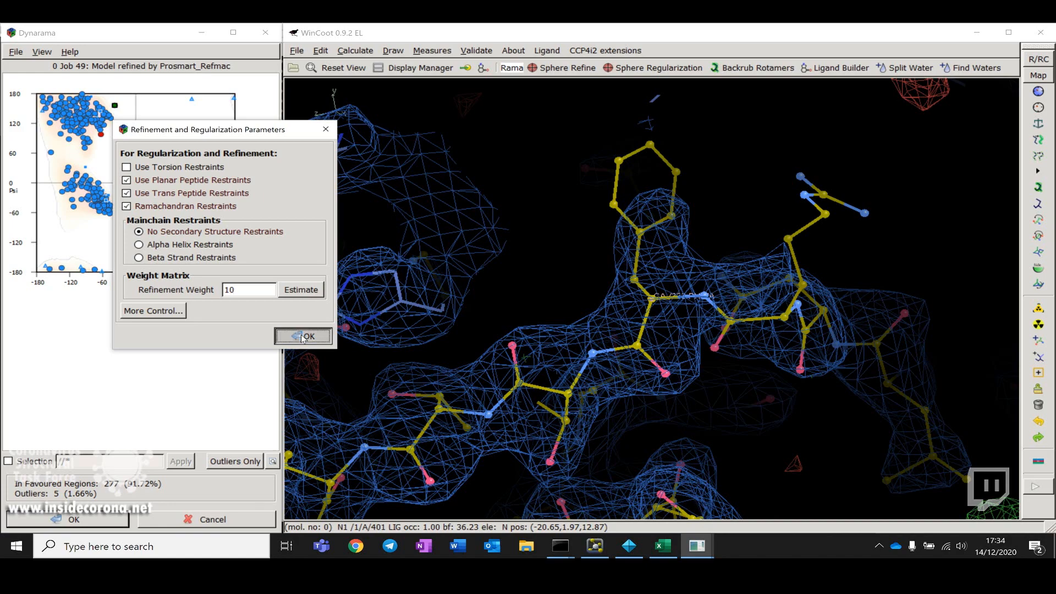
Step: Run Sphere Refine on residue A 223 PHE and move the refinement dialog aside
left_click_drag(716, 336, 554, 370)
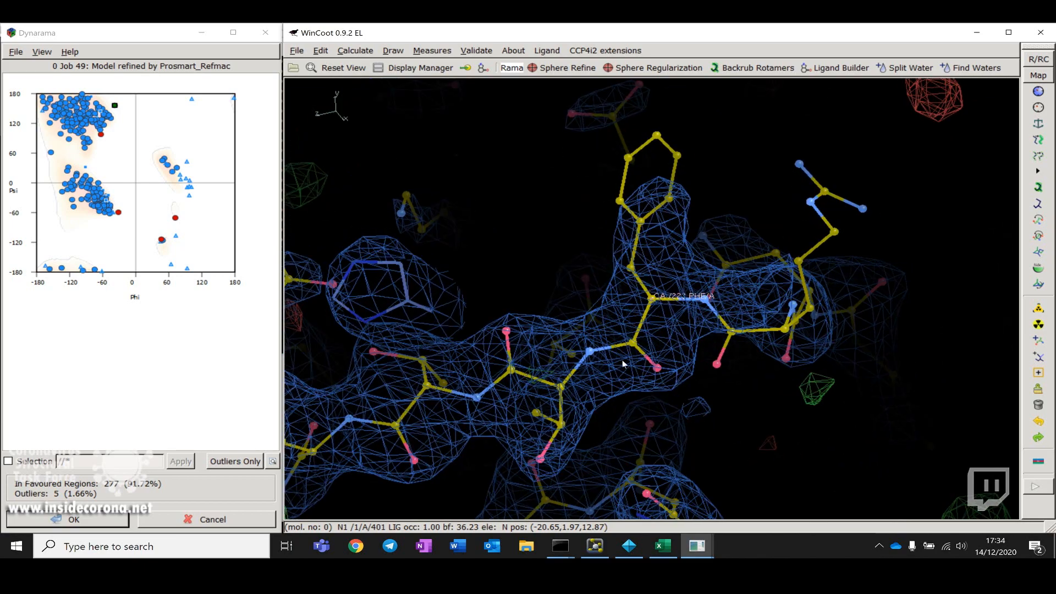
left_click_drag(624, 363, 632, 286)
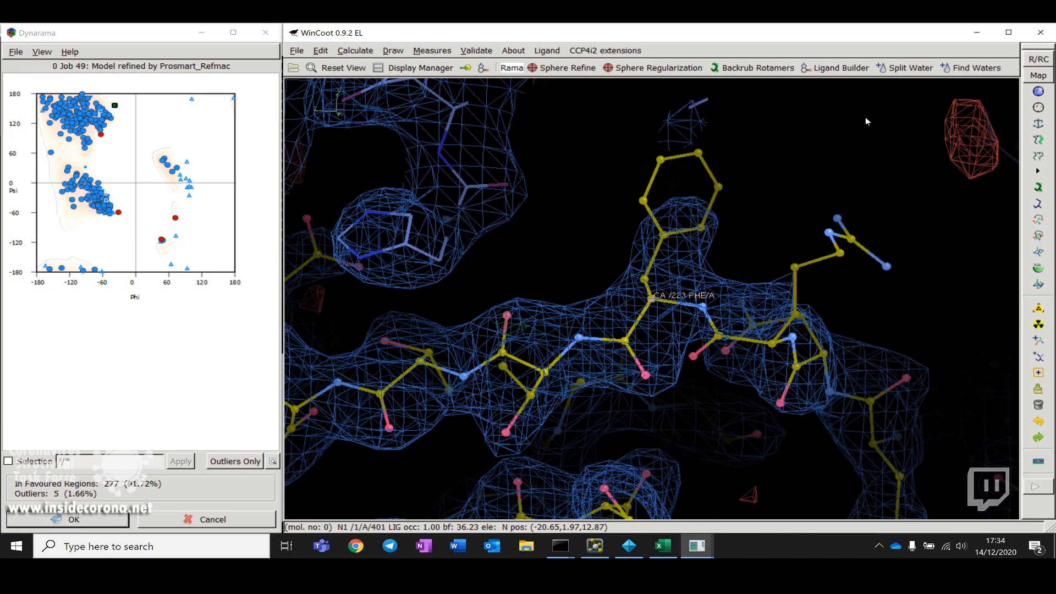
left_click(559, 70)
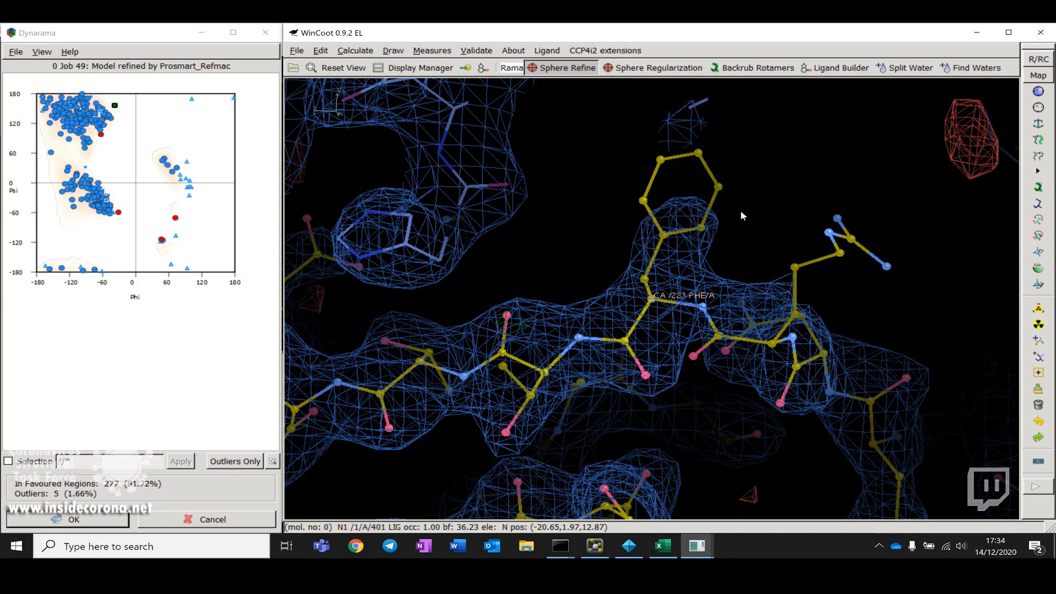
left_click(792, 314)
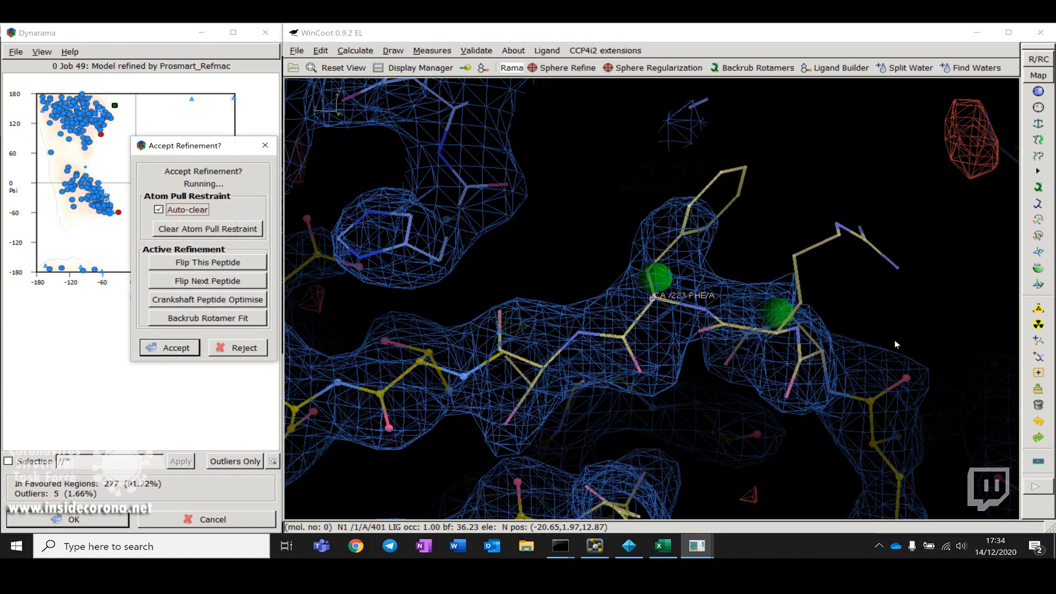
left_click_drag(895, 341, 711, 368)
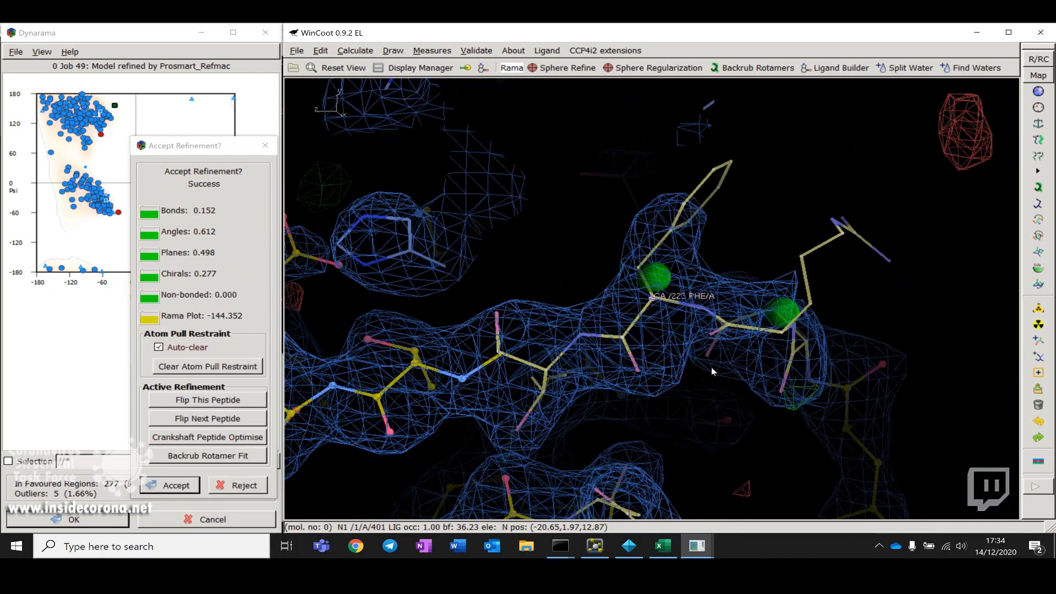
left_click_drag(190, 148, 343, 122)
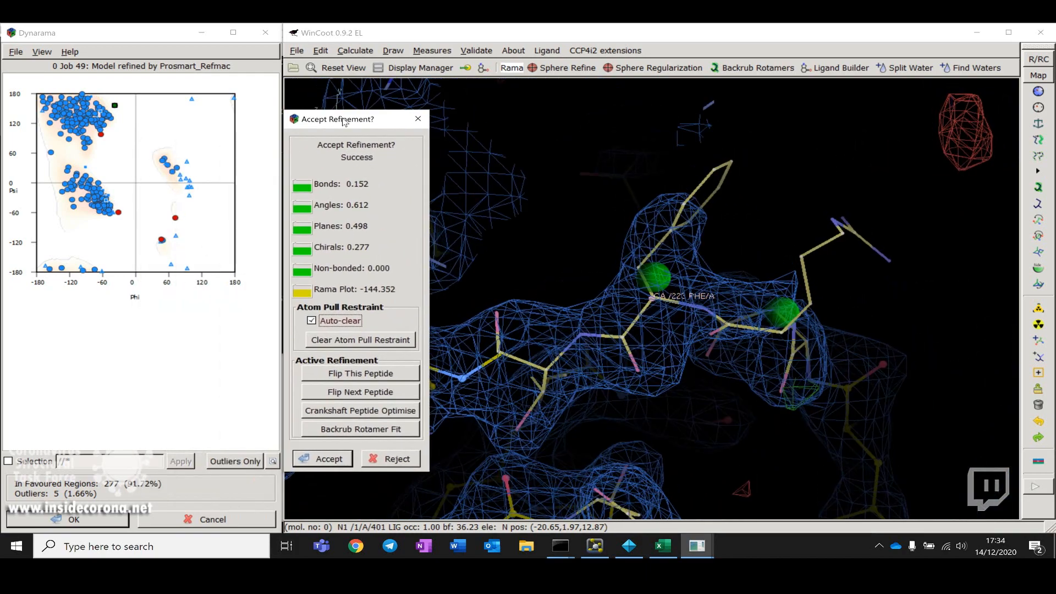
Step: Pull atoms around A 223 PHE and A 222 ARG during the live refinement, then accept the result
left_click_drag(806, 314, 741, 379)
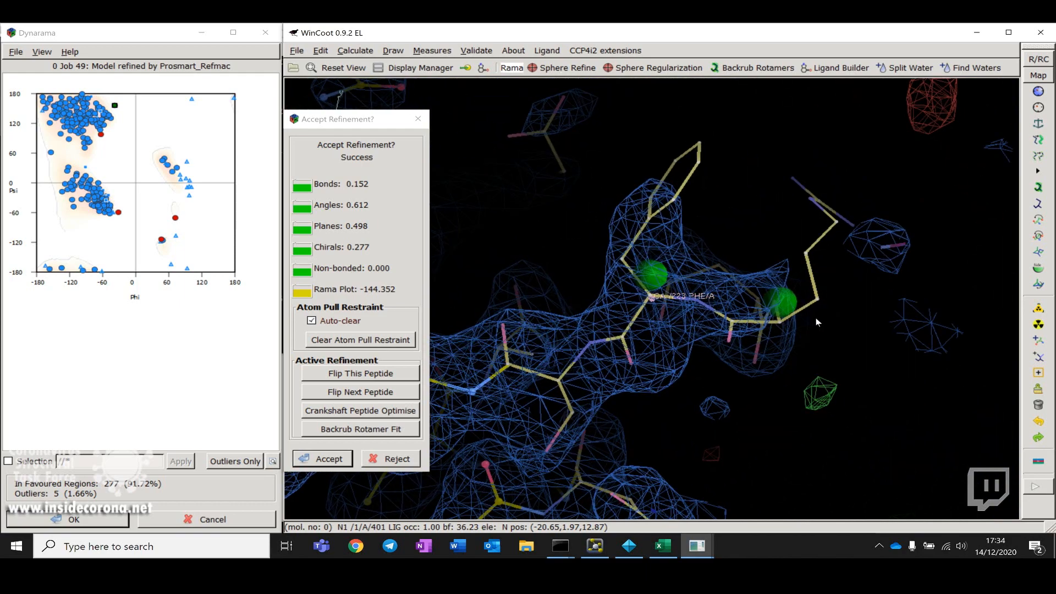
left_click_drag(878, 356, 730, 335)
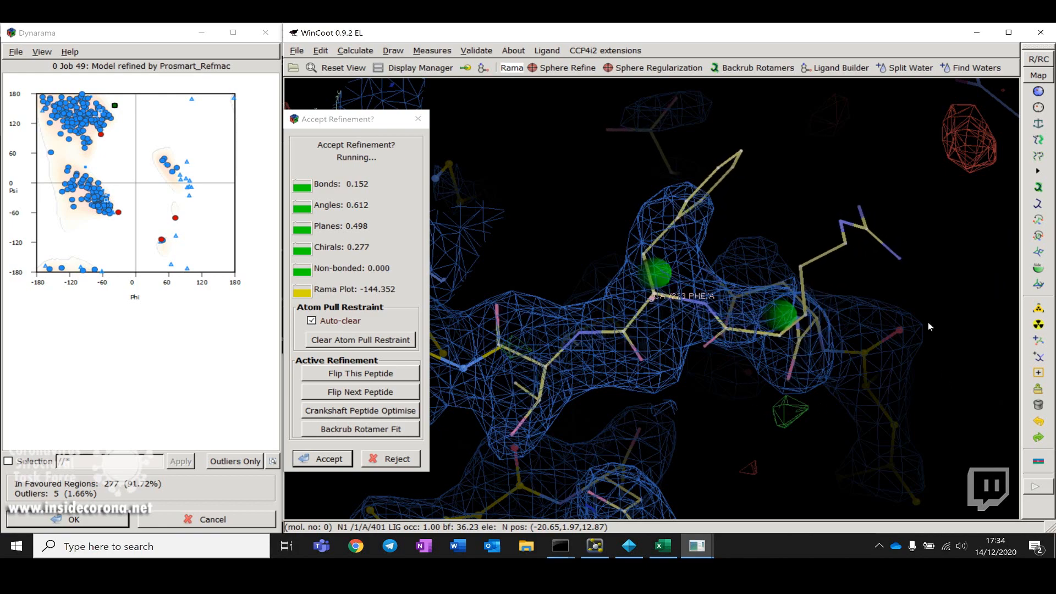
left_click_drag(942, 331, 741, 313)
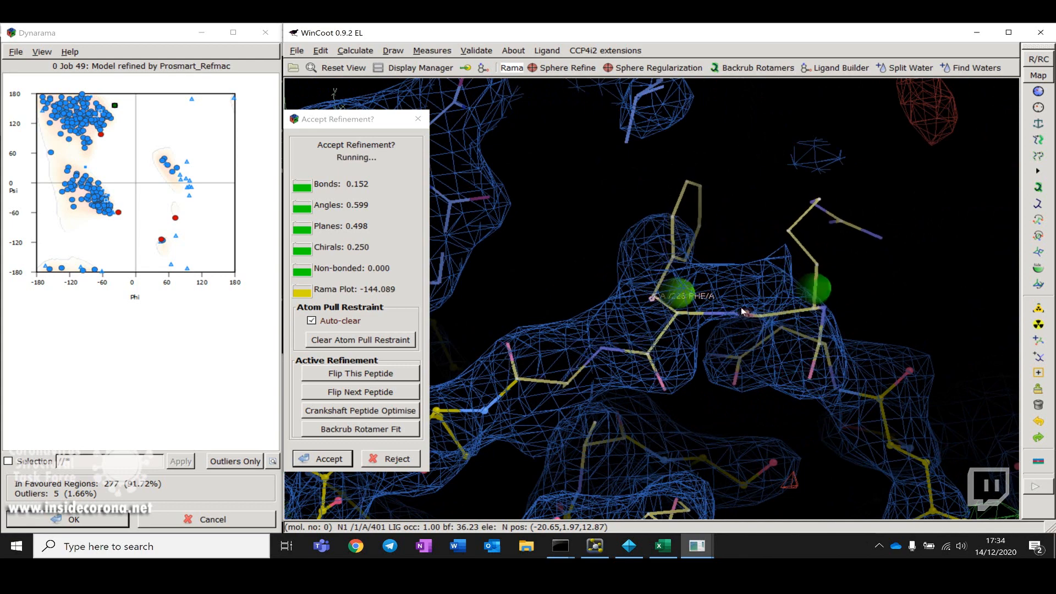
left_click_drag(725, 264, 789, 389)
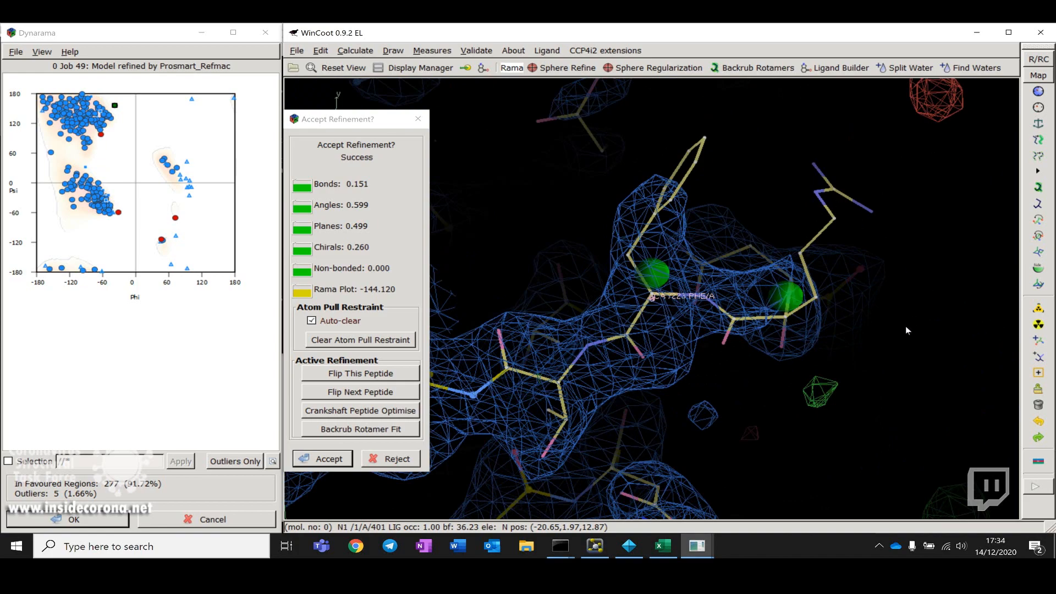
left_click_drag(906, 327, 763, 316)
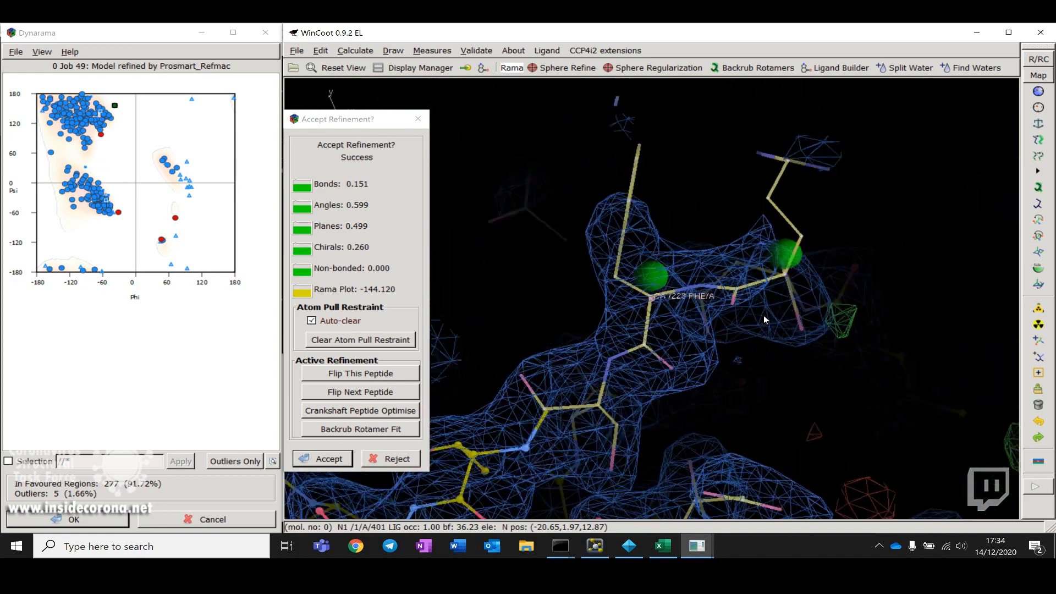
left_click_drag(856, 262, 786, 143)
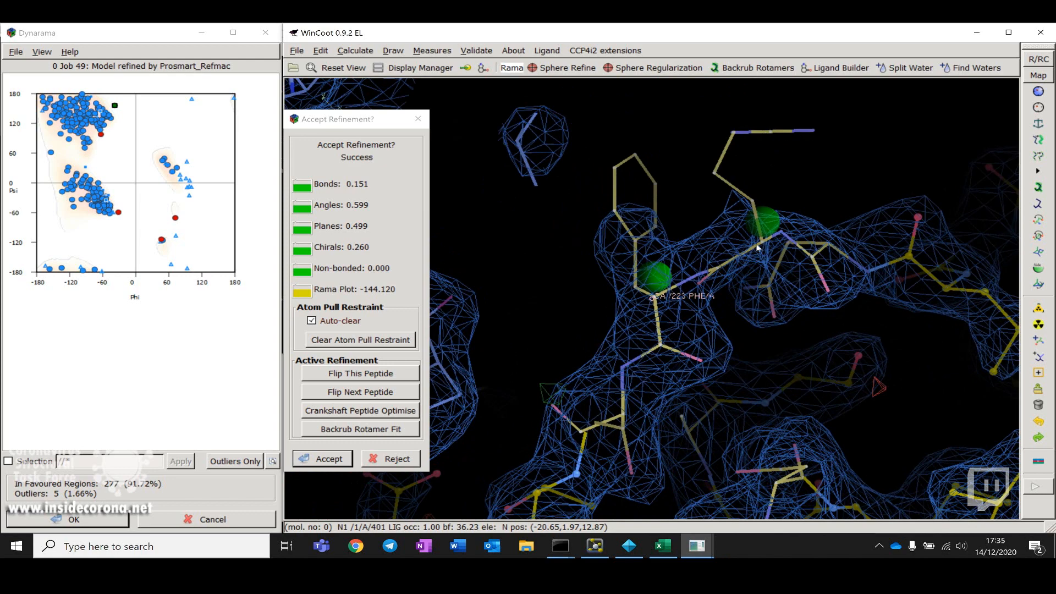
left_click(814, 130)
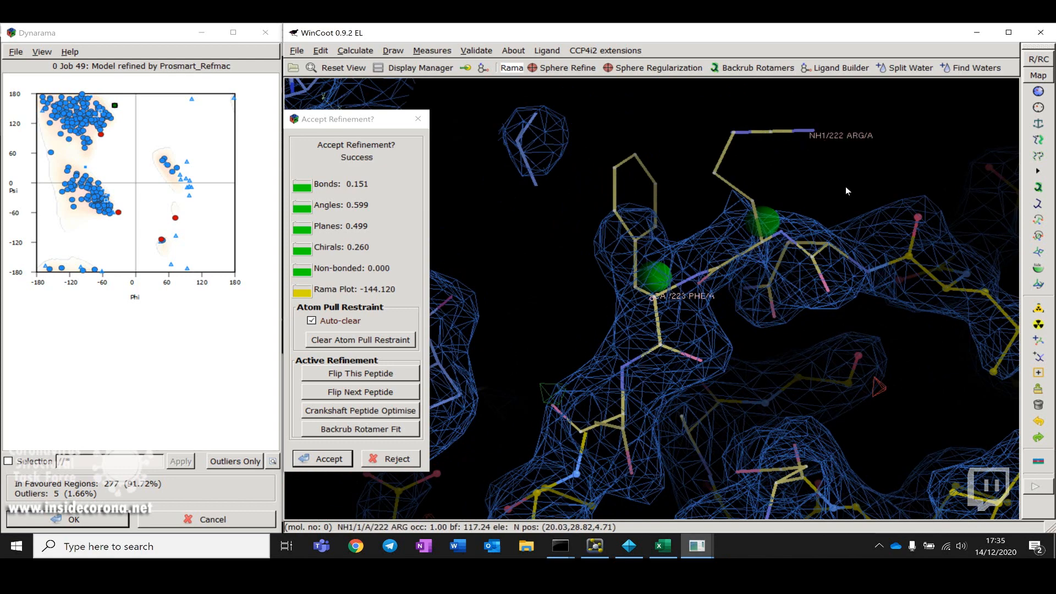
left_click_drag(846, 186, 919, 225)
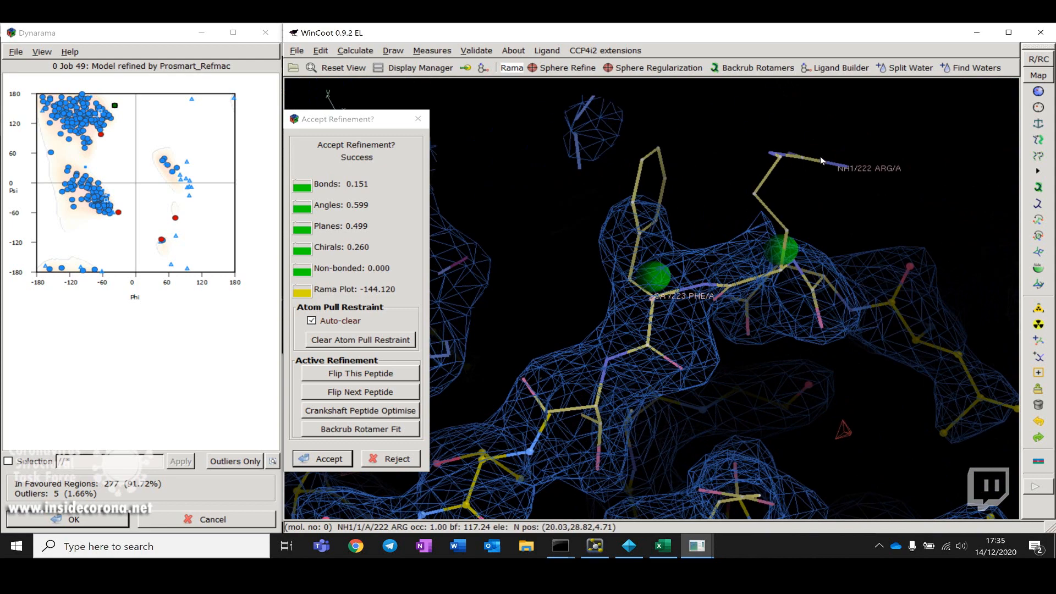
left_click_drag(813, 180, 879, 259)
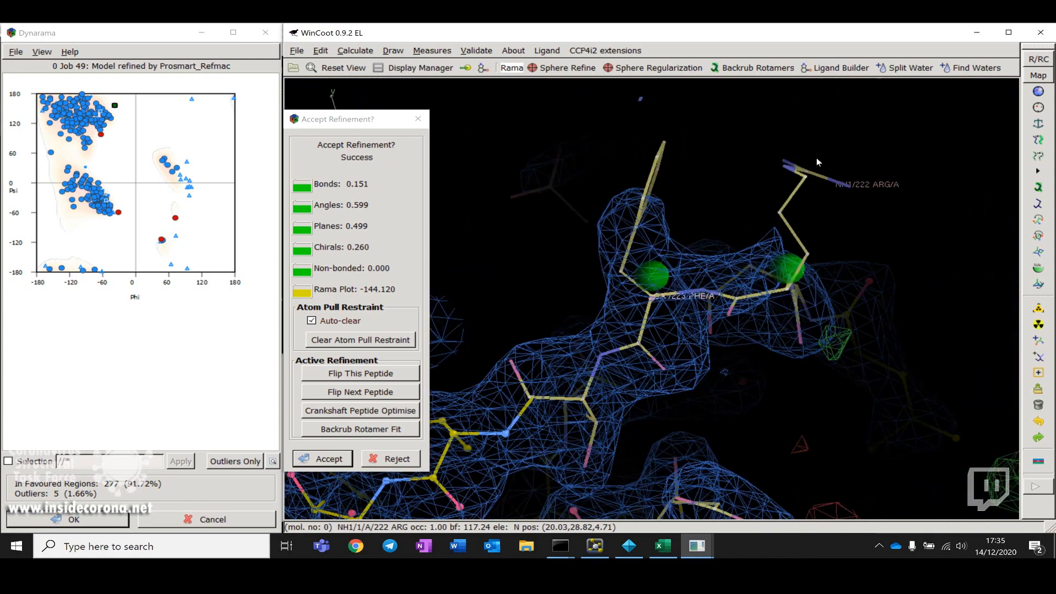
left_click_drag(789, 168, 817, 178)
left_click_drag(928, 236, 860, 191)
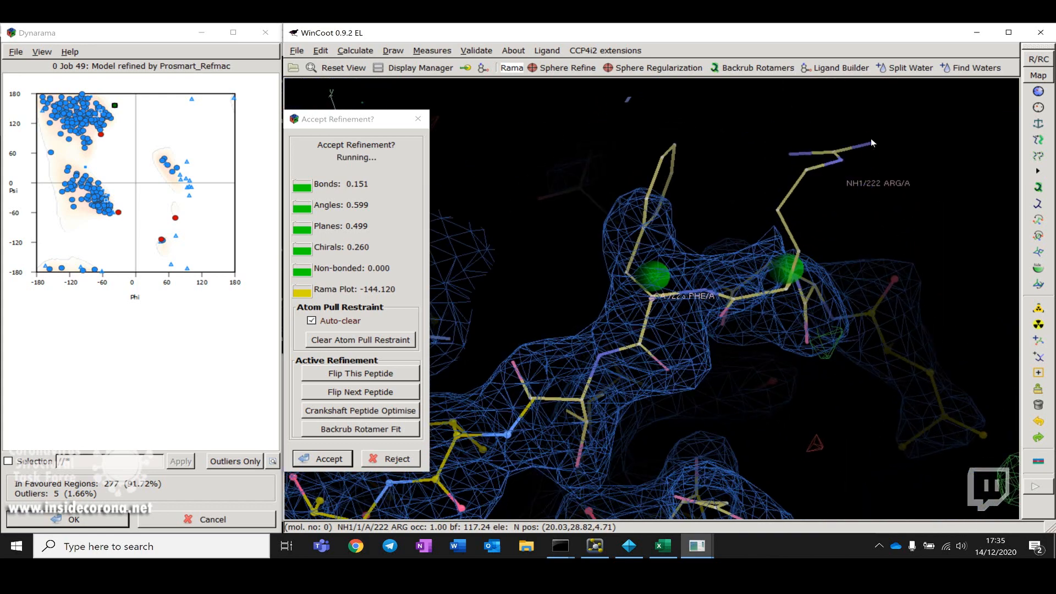
left_click(338, 458)
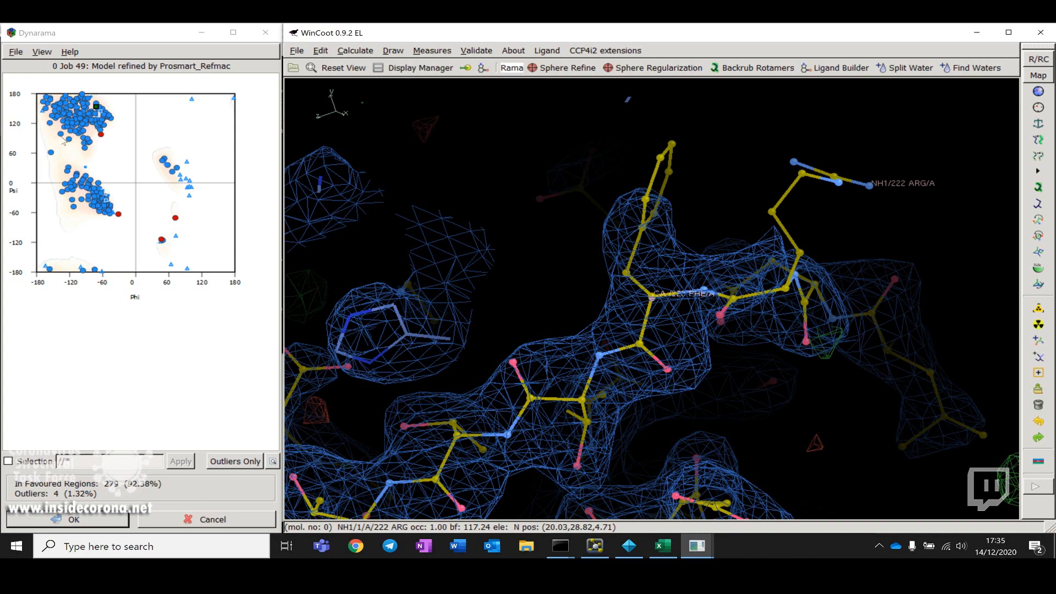
Step: Pick a point on the Ramachandran plot to centre on residue A 232 LEU and inspect it
left_click_drag(755, 379, 685, 350)
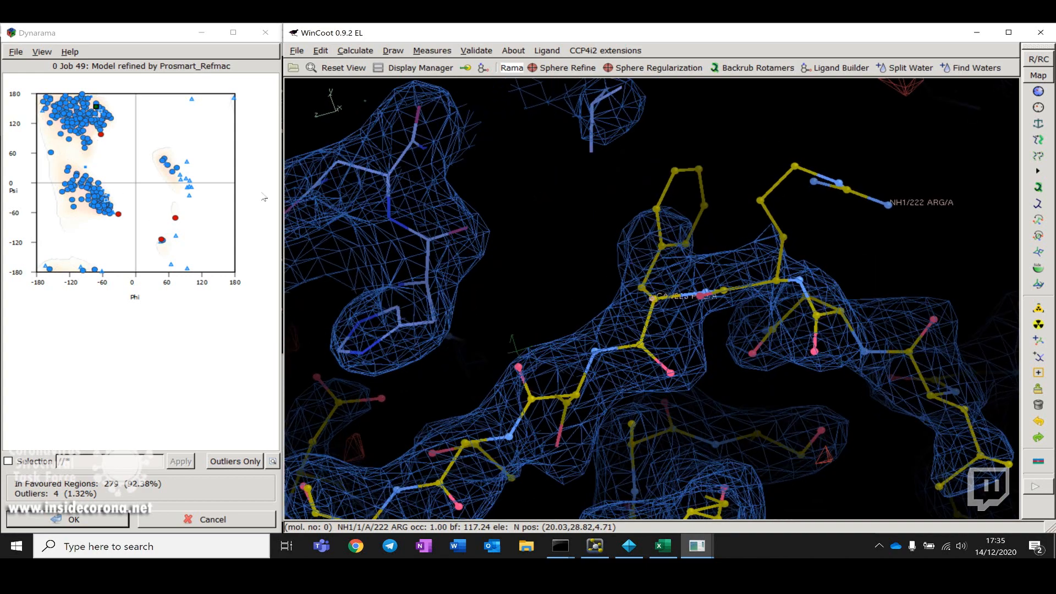
left_click(100, 200)
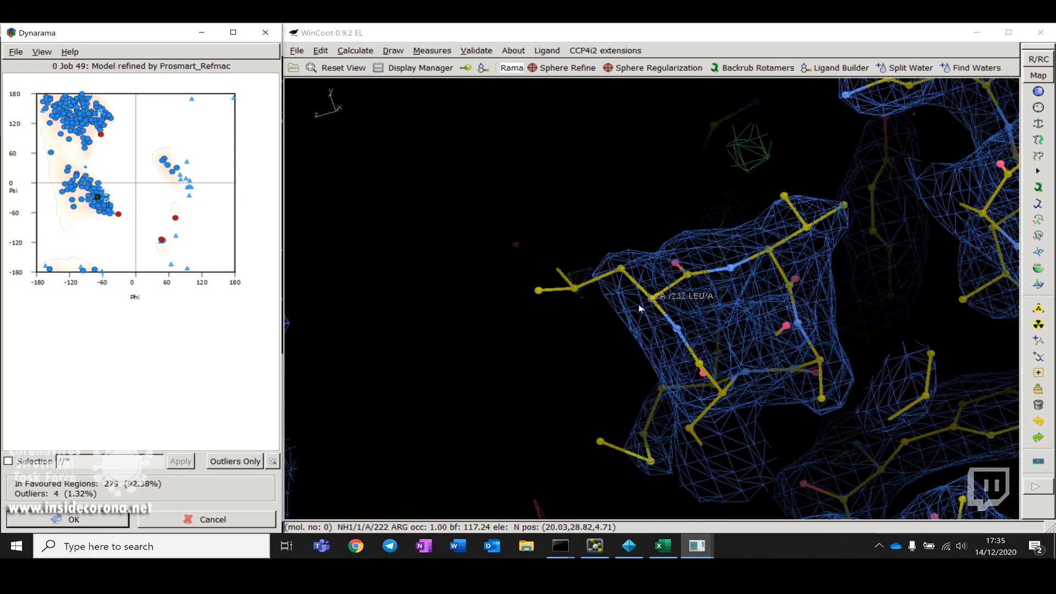
left_click_drag(500, 299, 650, 371)
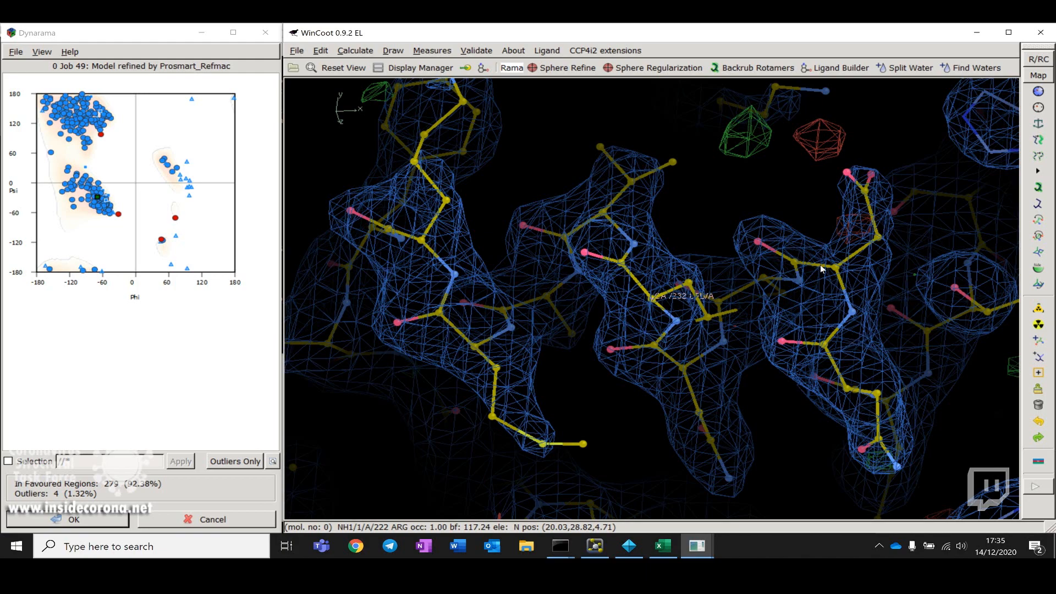
left_click_drag(601, 249, 462, 297)
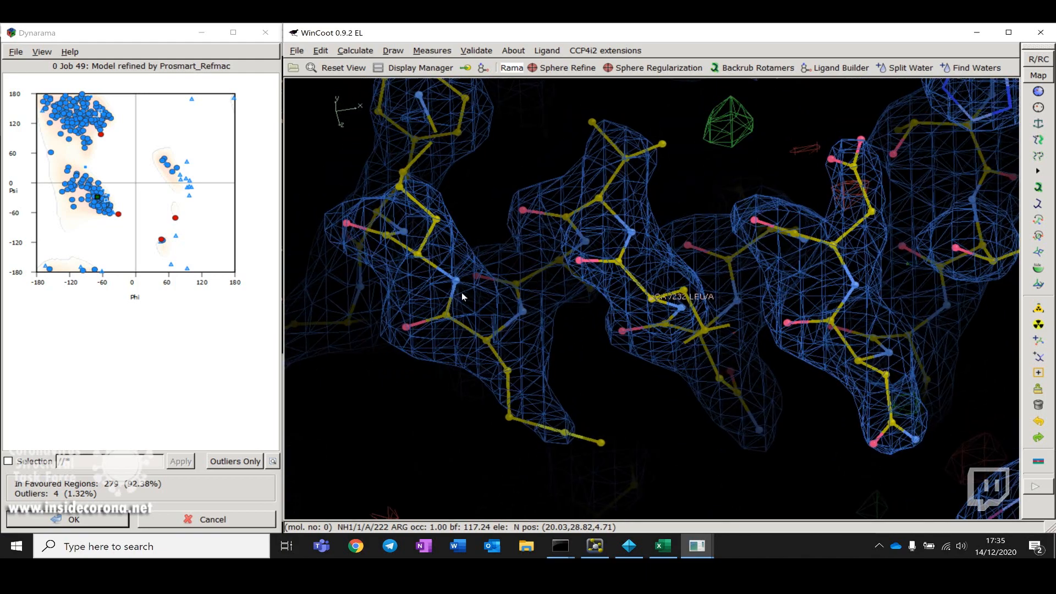
Step: Pick the next Ramachandran outlier on the plot to centre on residue A 269 LYS and inspect it
left_click_drag(556, 232, 741, 209)
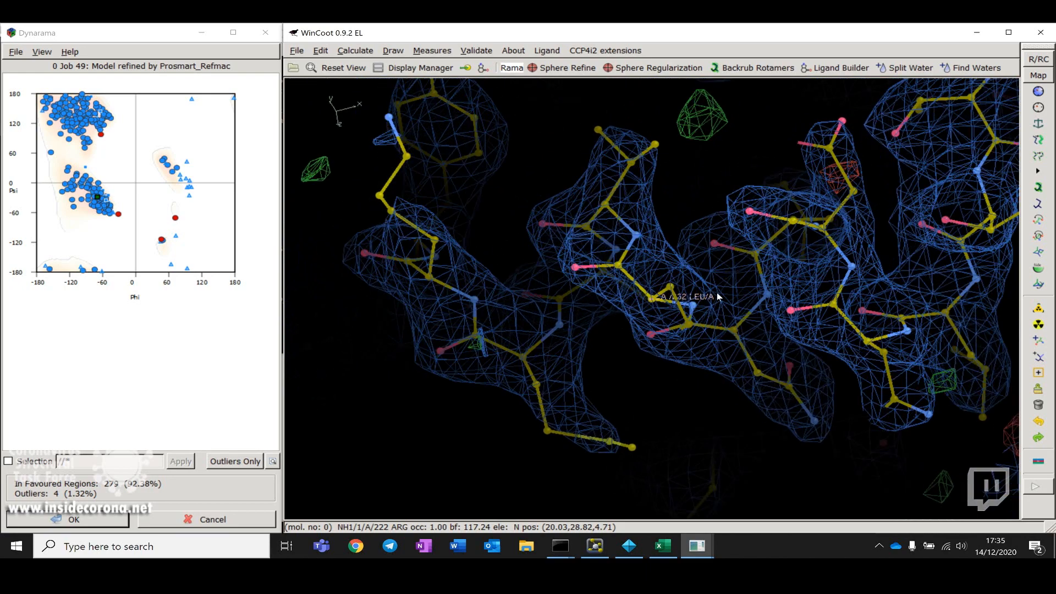
left_click_drag(718, 297, 775, 285)
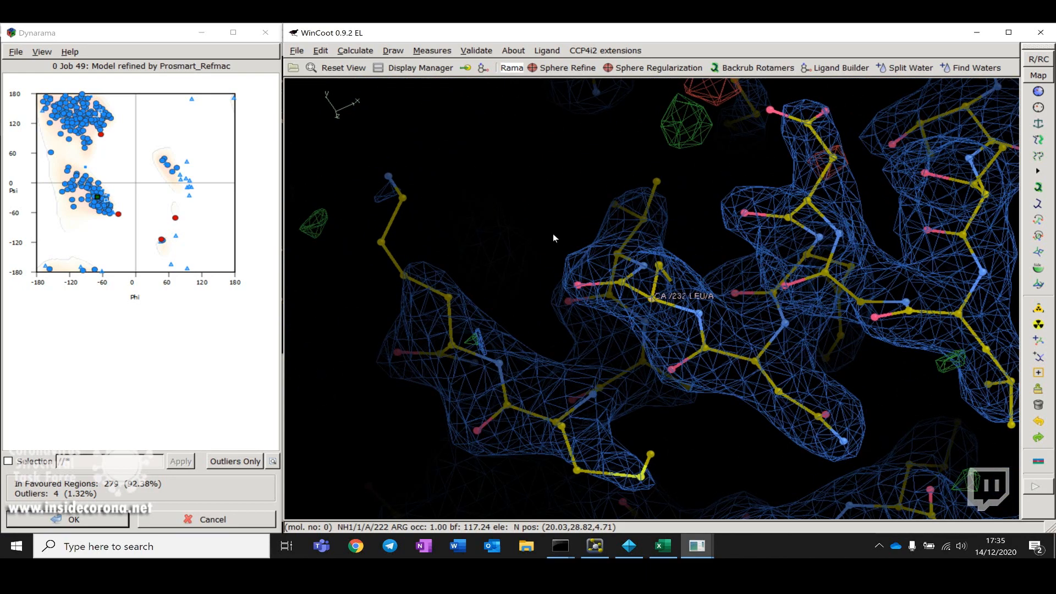
left_click_drag(553, 236, 606, 302)
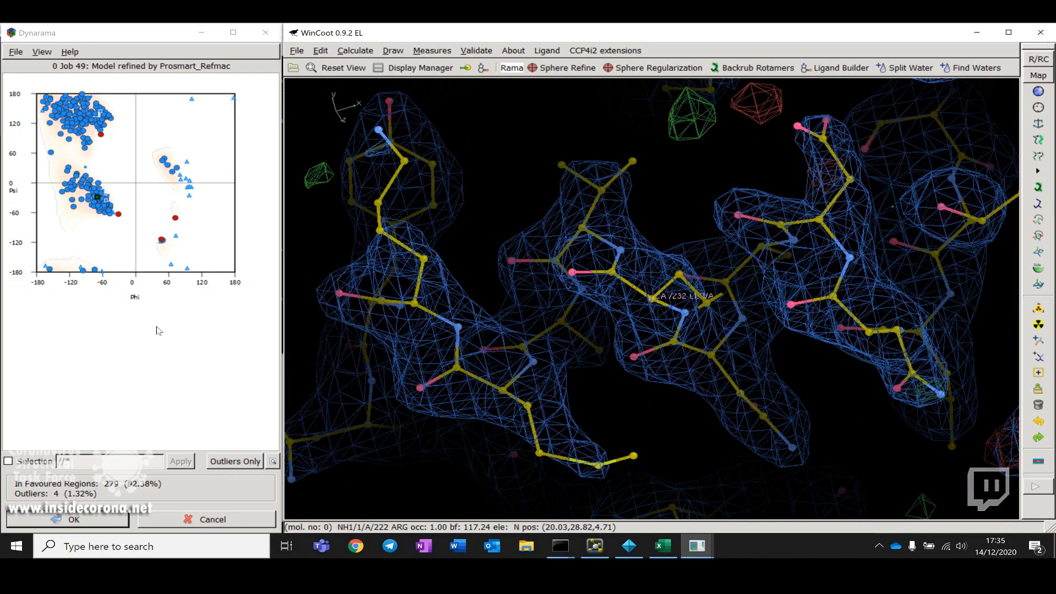
left_click_drag(594, 282, 625, 321)
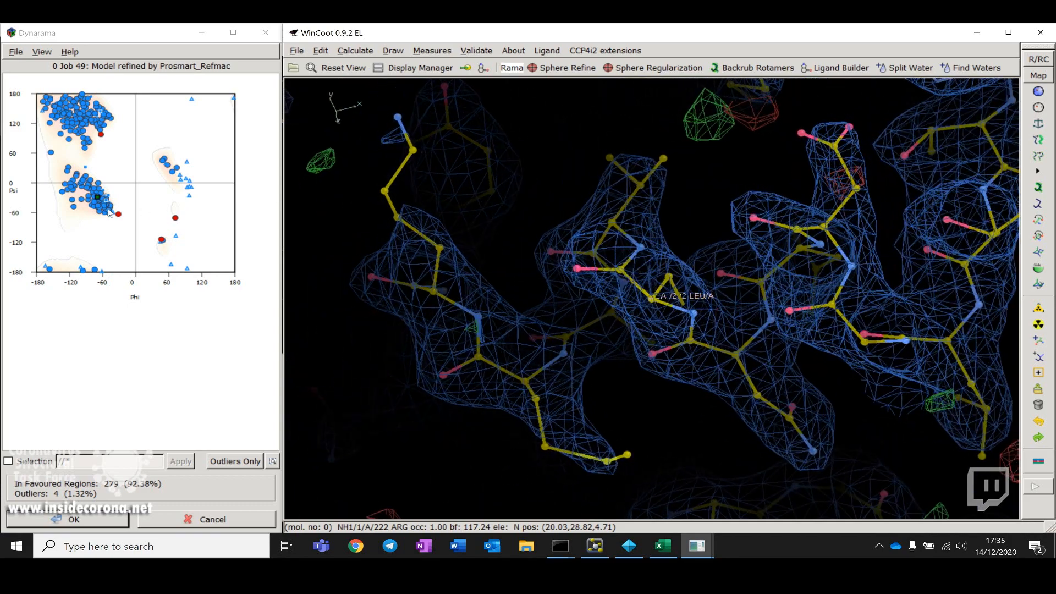
left_click(122, 220)
left_click(119, 217)
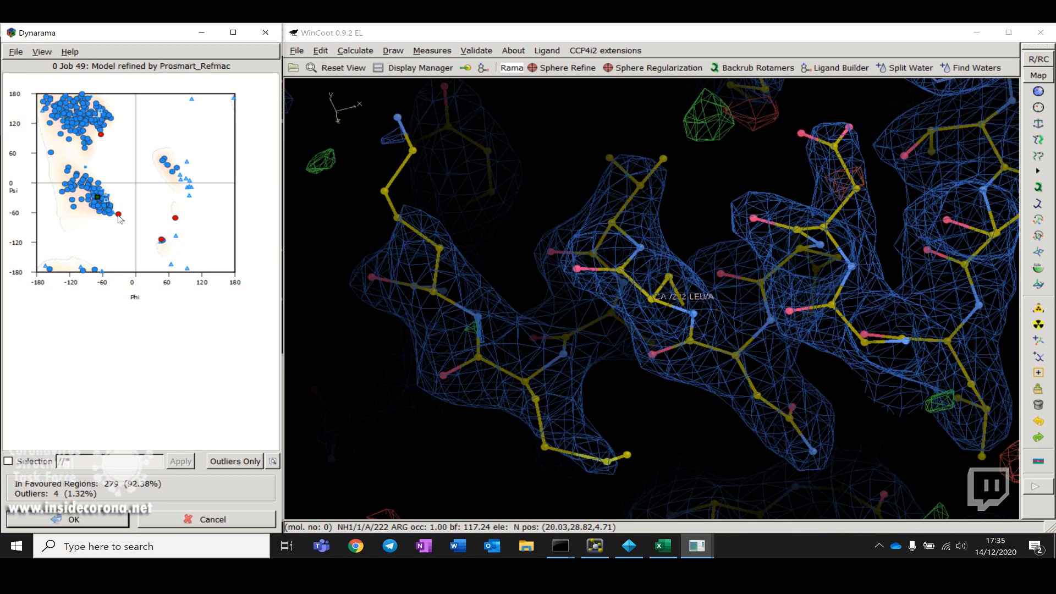
left_click_drag(579, 303, 666, 97)
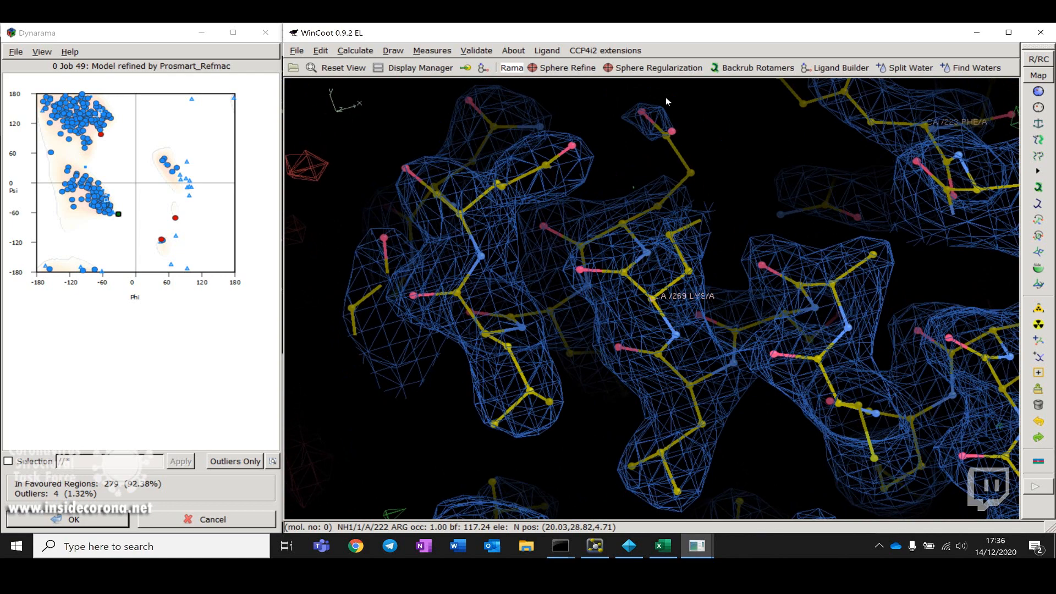
Step: Run Sphere Refine on residue A 269 LYS, move the refinement dialog aside and accept the result
left_click(572, 68)
left_click(770, 354)
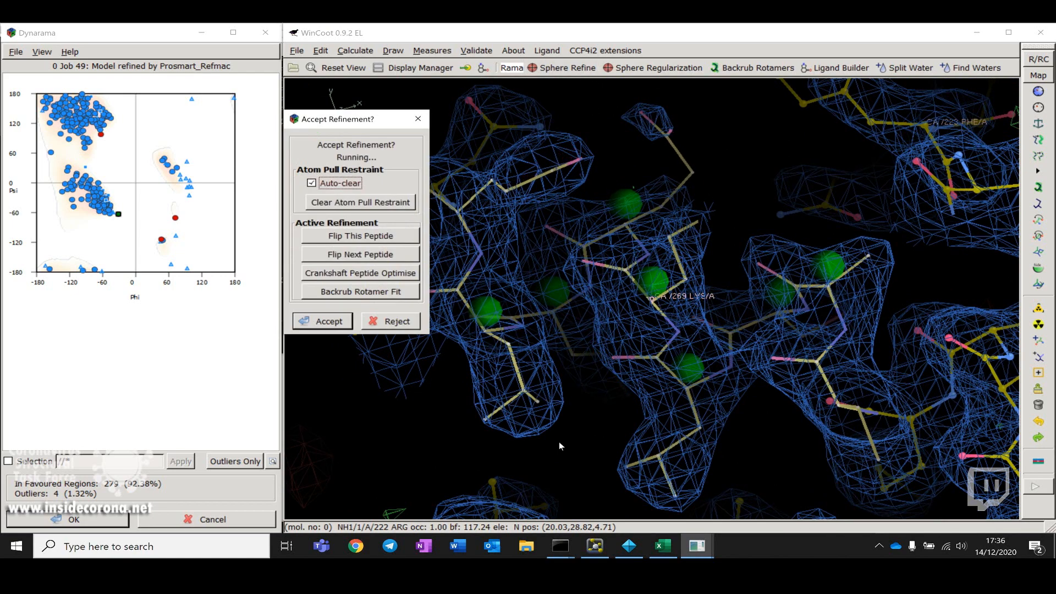
left_click_drag(559, 442, 585, 431)
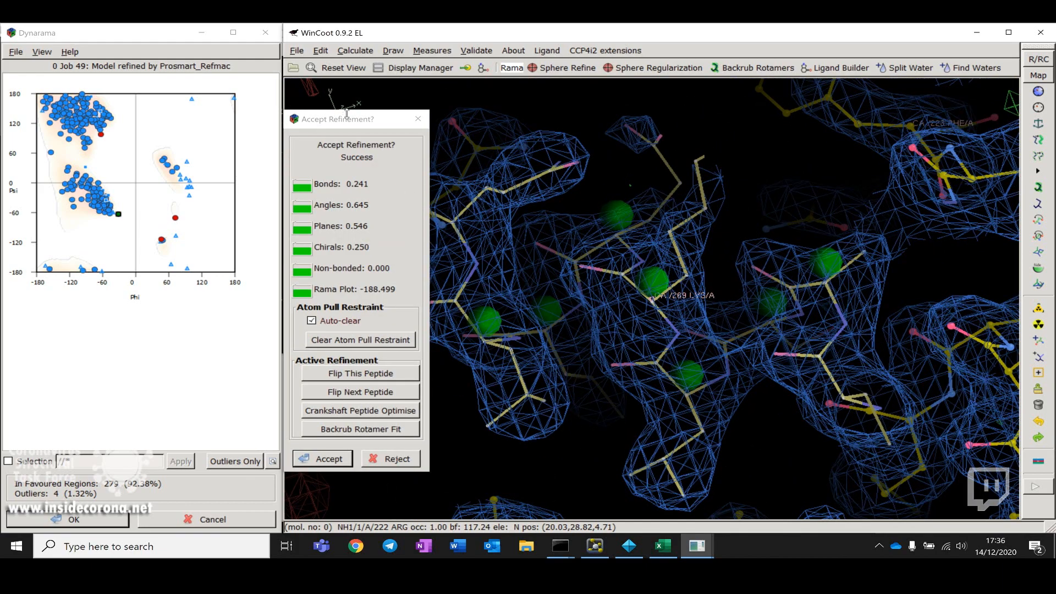
left_click_drag(345, 124, 323, 142)
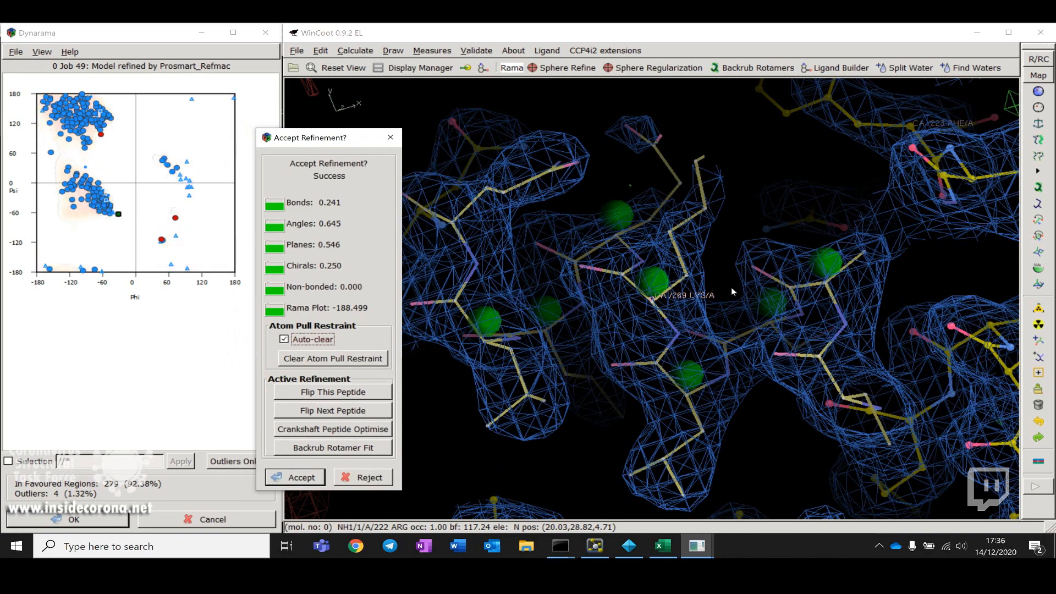
left_click_drag(731, 287, 755, 296)
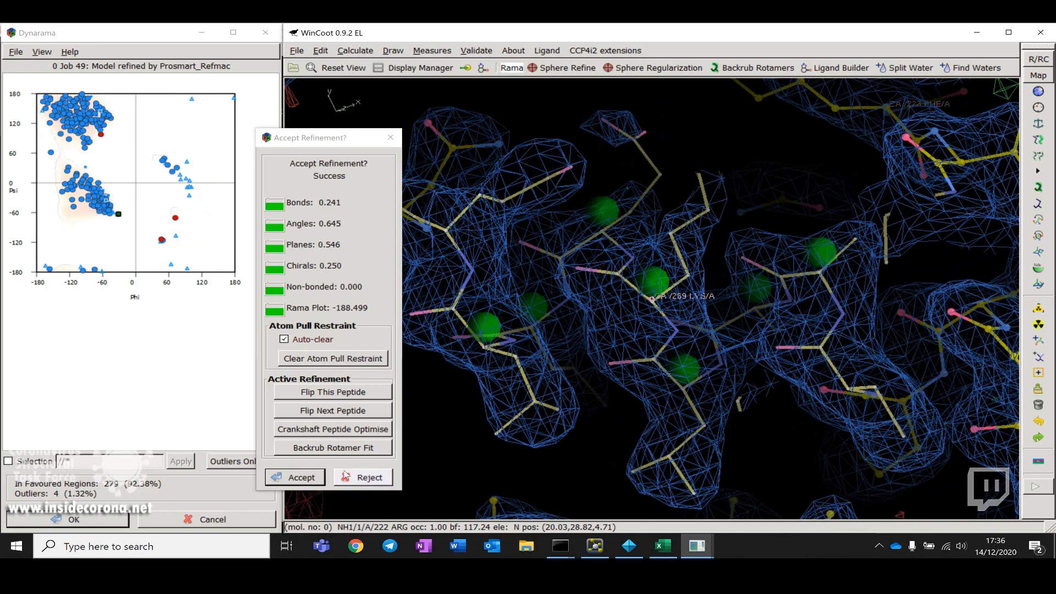
left_click(296, 476)
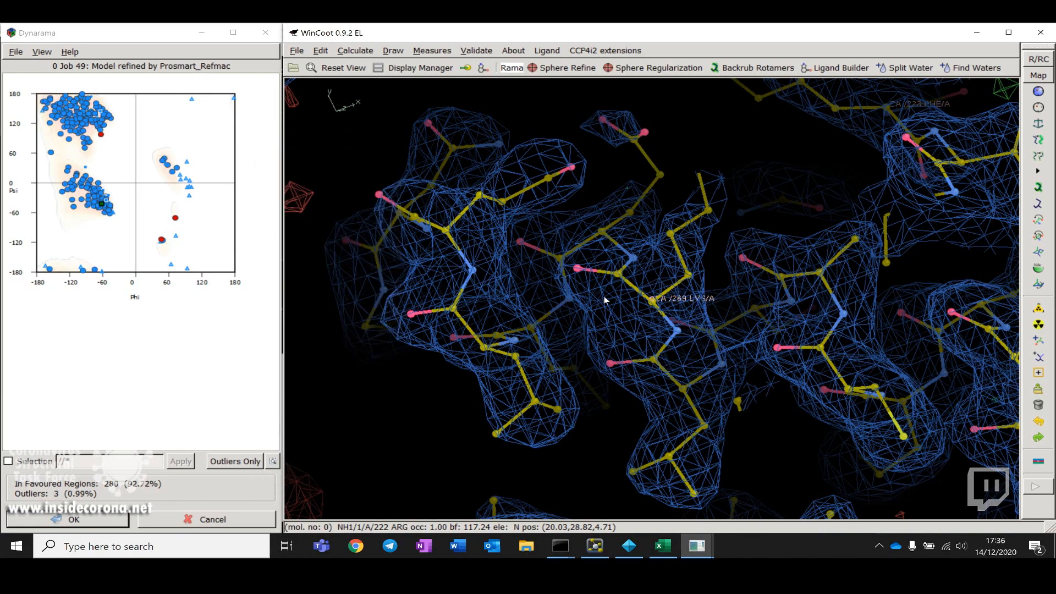
Step: Inspect the refined backbone around A 269 LYS against the density from several angles
left_click_drag(605, 297, 577, 272)
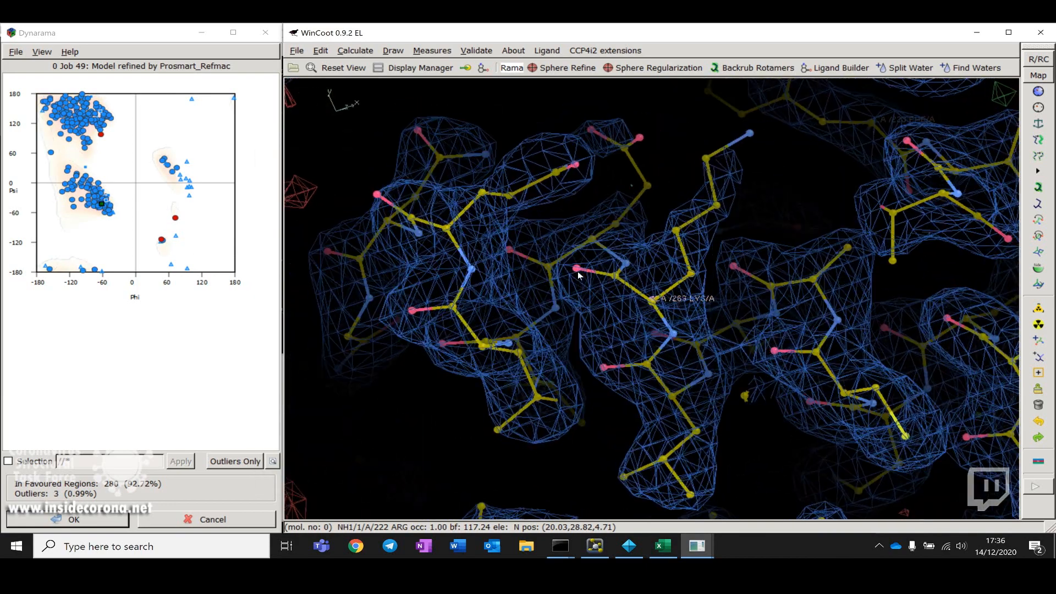
left_click_drag(656, 359, 693, 353)
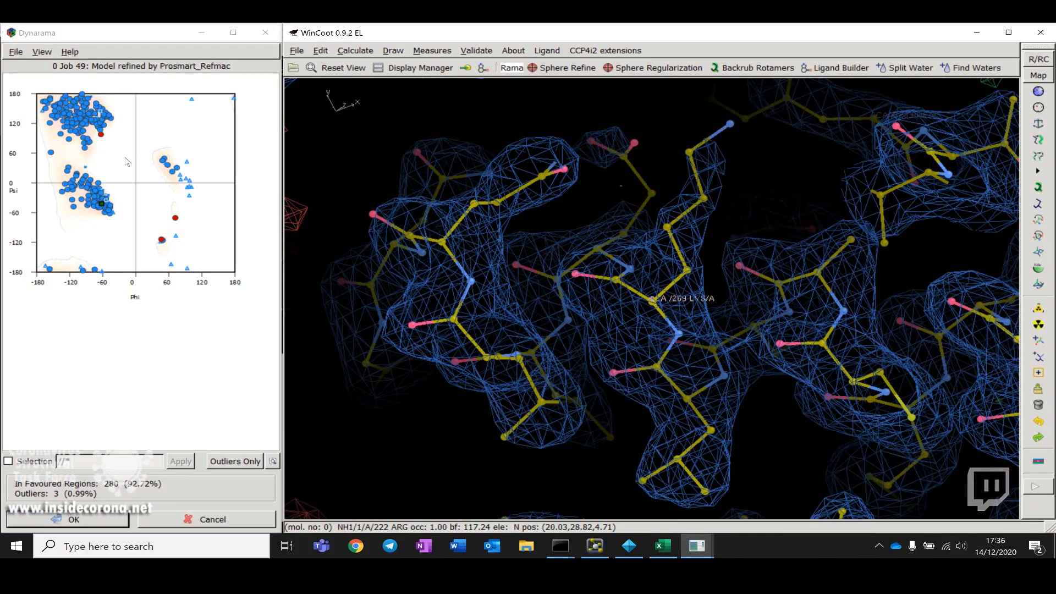
left_click_drag(580, 252, 692, 311)
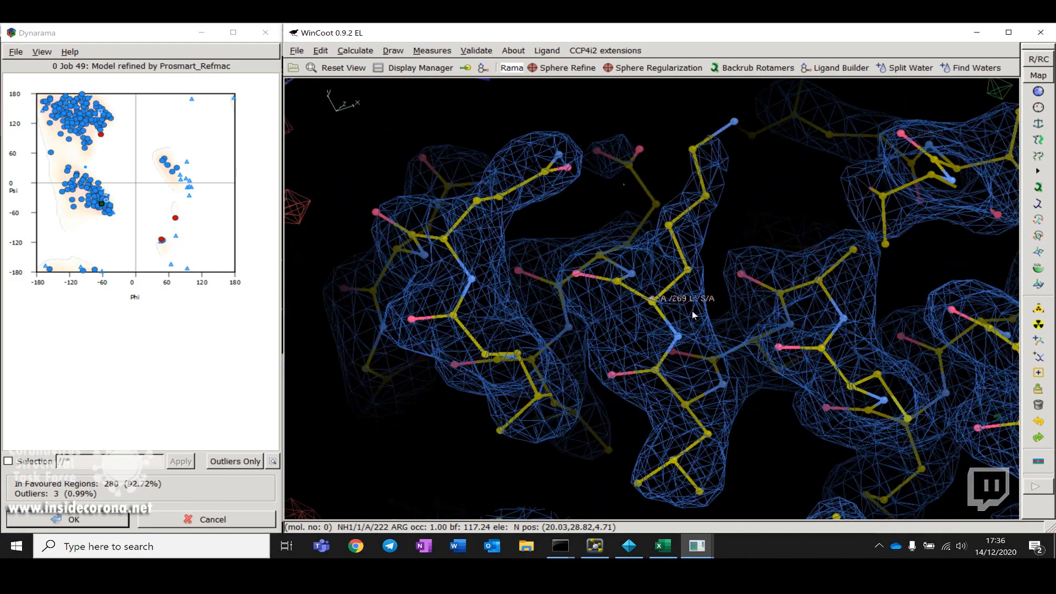
right_click_drag(692, 311, 634, 220)
left_click_drag(879, 281, 808, 330)
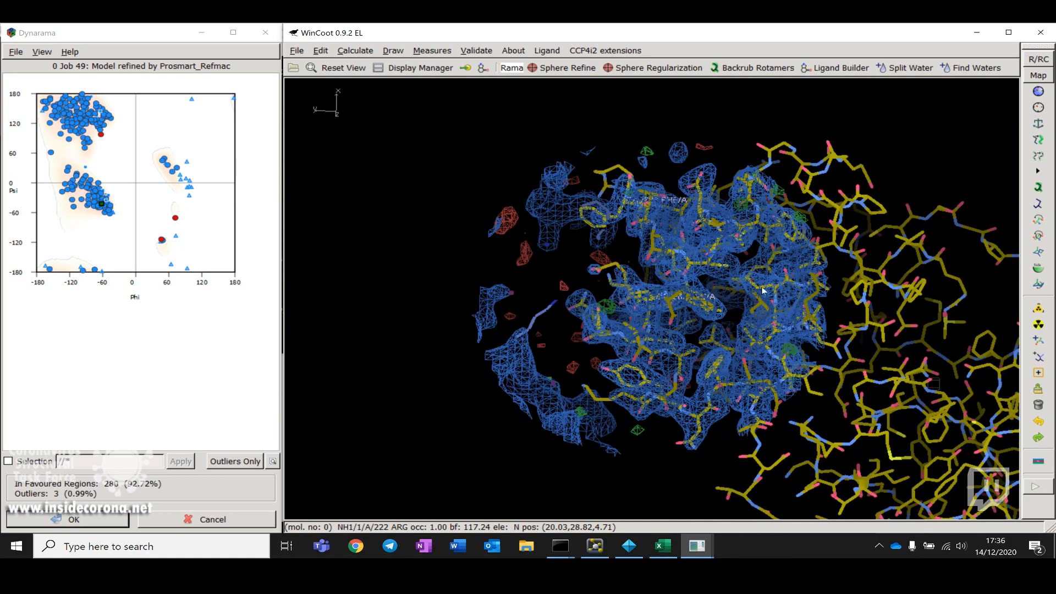
left_click_drag(790, 279, 635, 252)
right_click_drag(635, 252, 793, 332)
left_click_drag(793, 332, 749, 312)
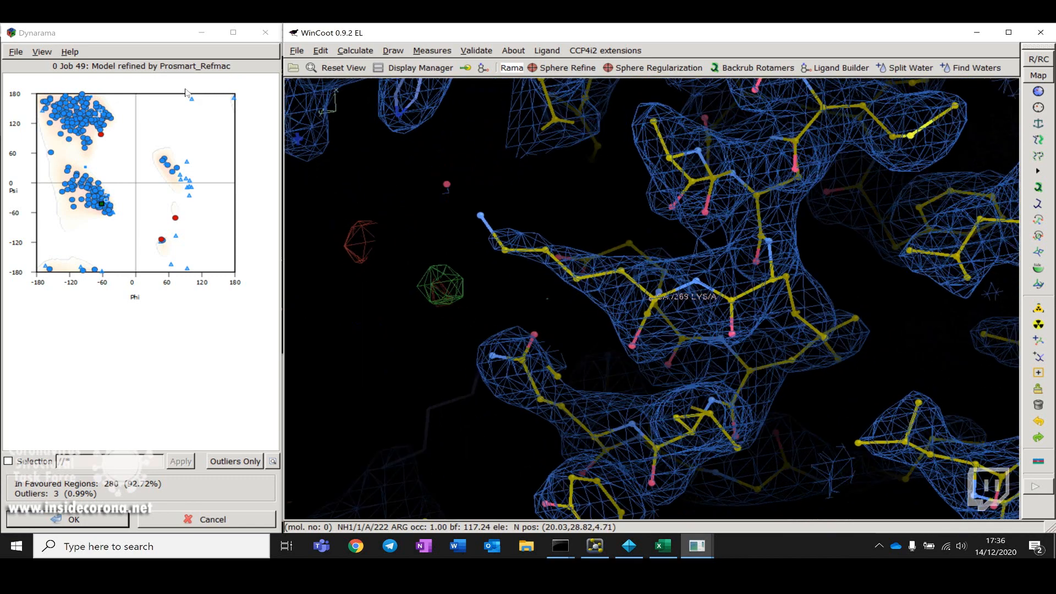
Step: Open the rotamer analysis graphs for the refined model
left_click(102, 139)
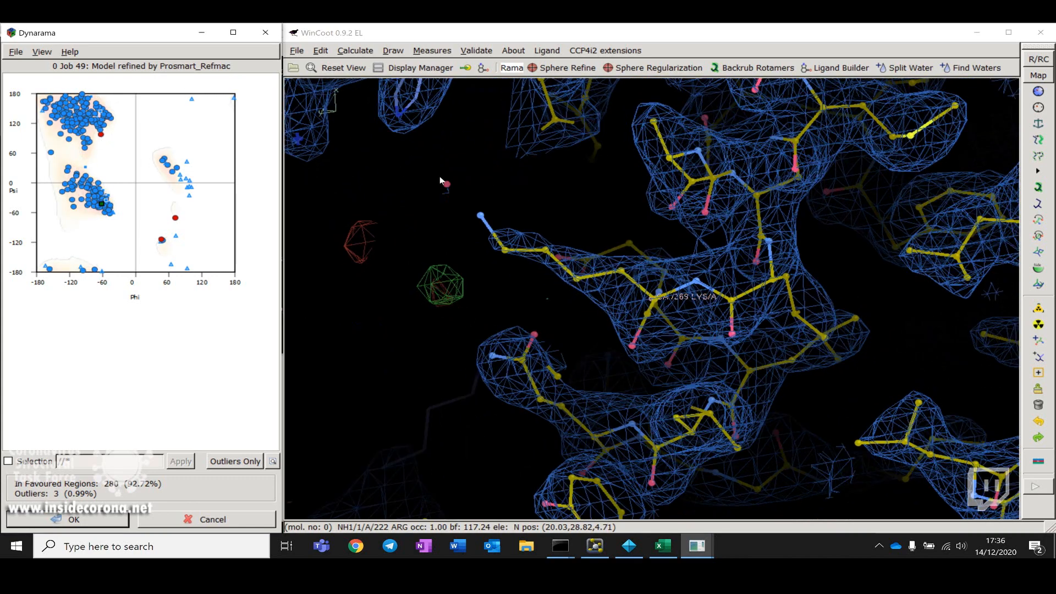
left_click(472, 113)
left_click(476, 51)
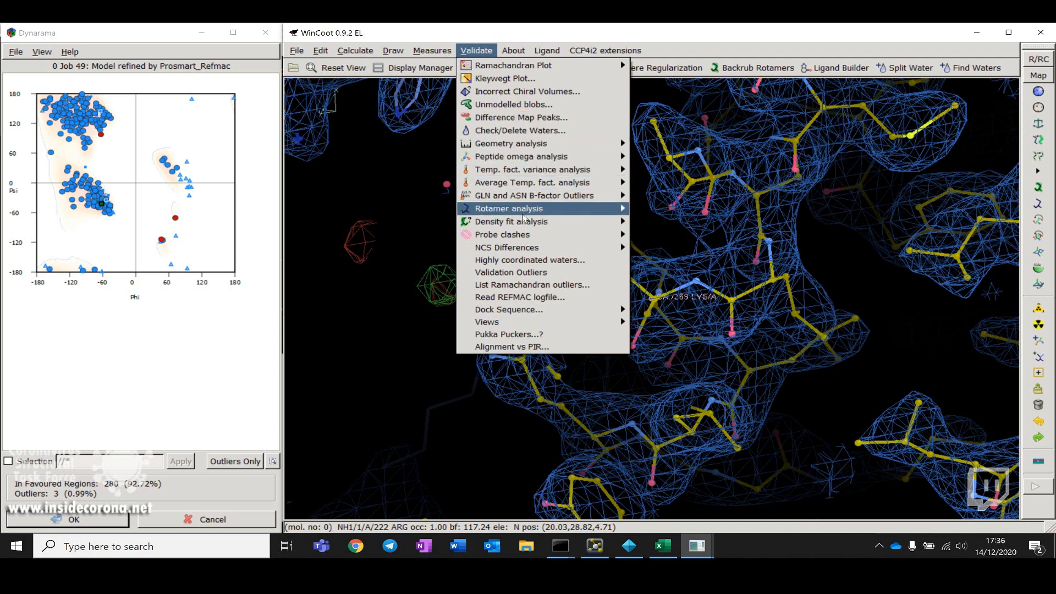
mouse_move(542, 222)
left_click(673, 209)
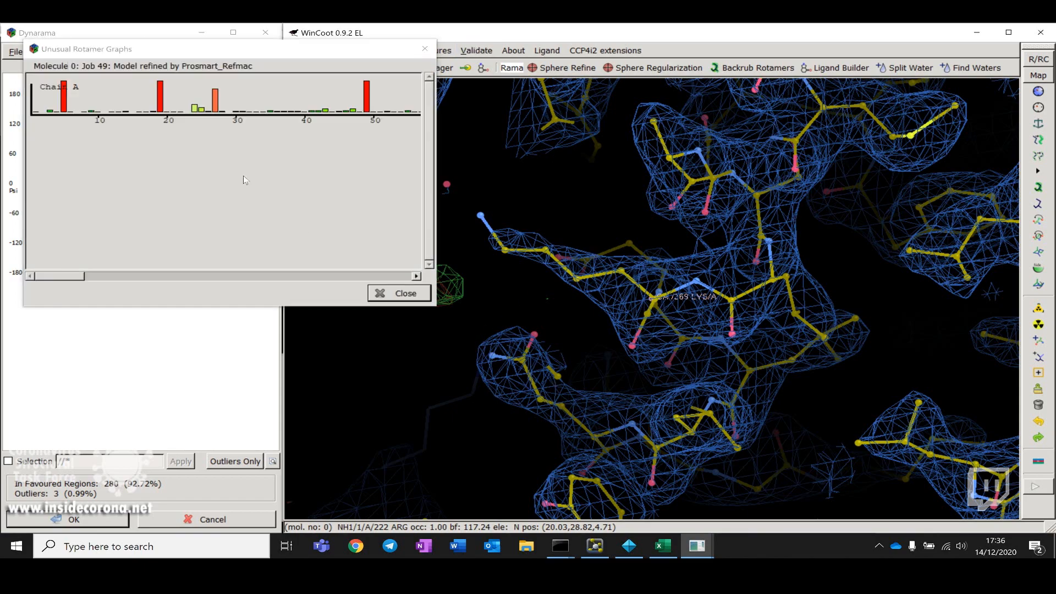
Step: Centre on the chain A rotamer outlier A 5 LYS and open its rotamer selection list
left_click(65, 101)
left_click_drag(625, 370, 726, 289)
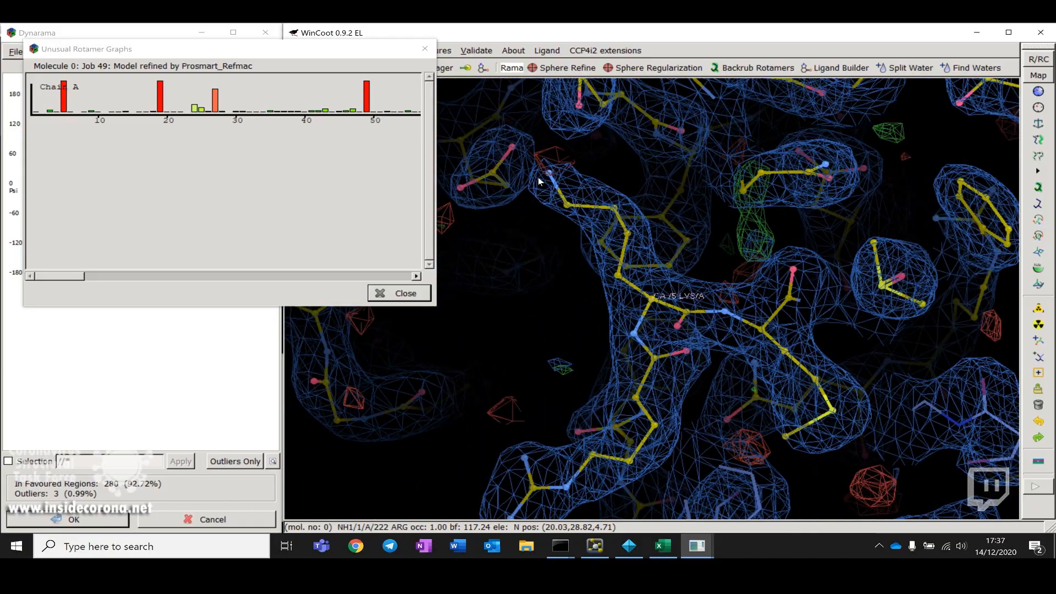
left_click_drag(526, 279, 610, 283)
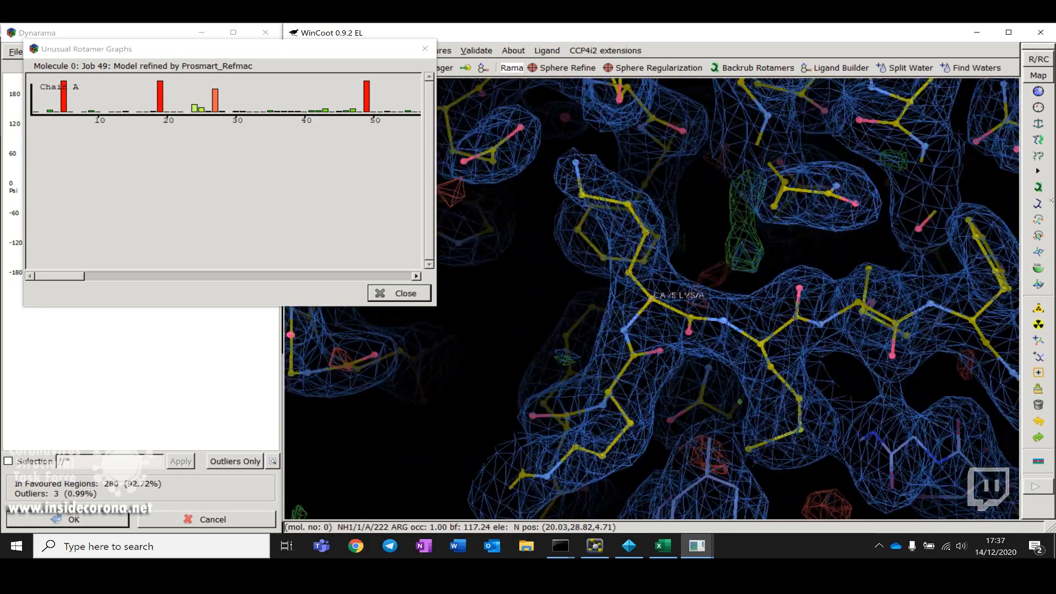
left_click(646, 232)
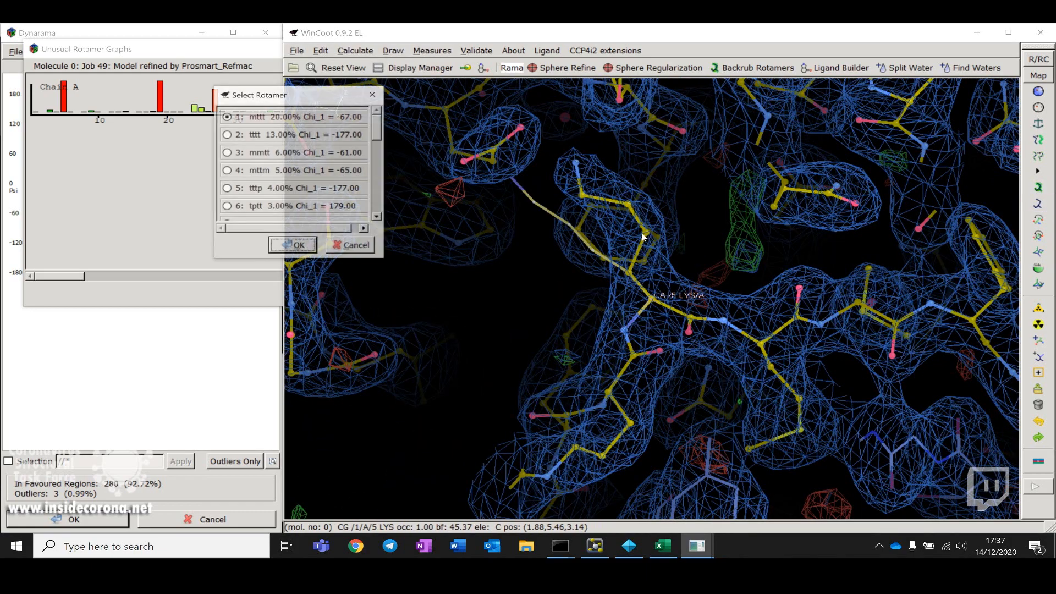
left_click_drag(783, 271, 754, 263)
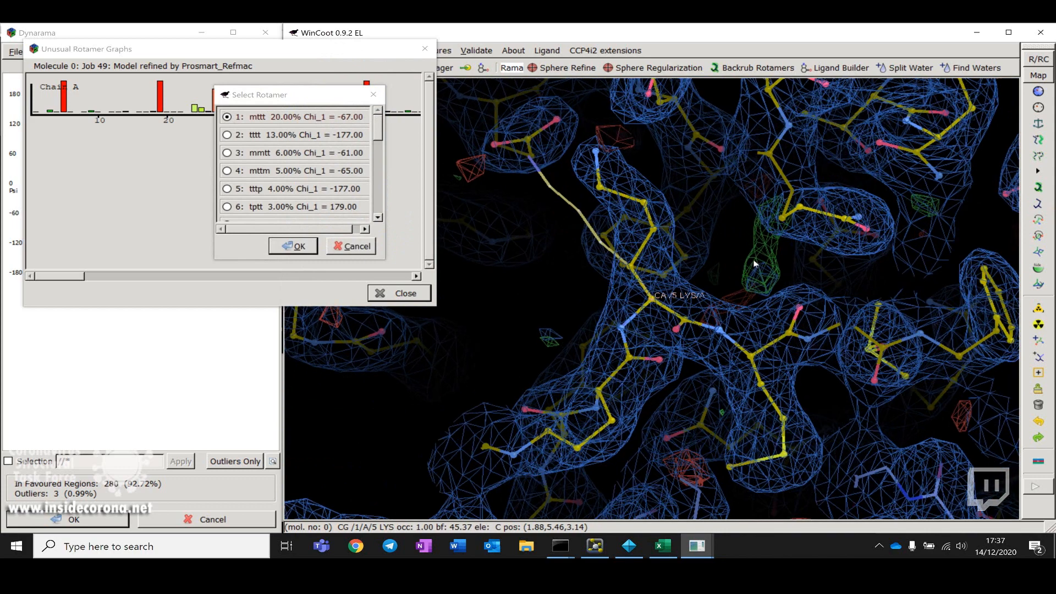
left_click_drag(889, 212, 451, 242)
left_click(273, 261)
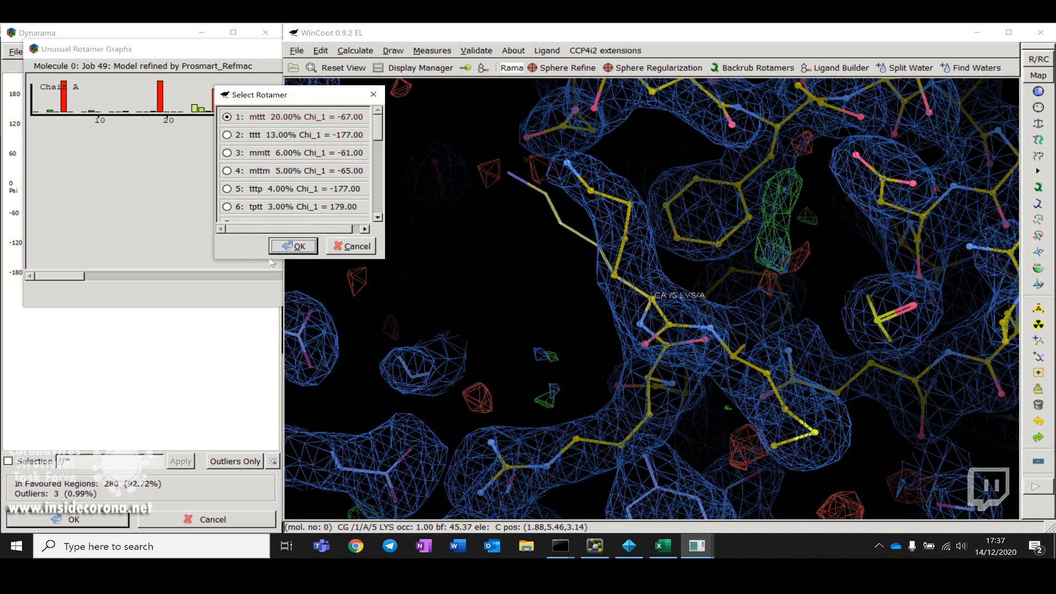
left_click_drag(259, 258, 259, 529)
Step: Preview the alternative rotamers of A 5 LYS one by one against the density
left_click(290, 138)
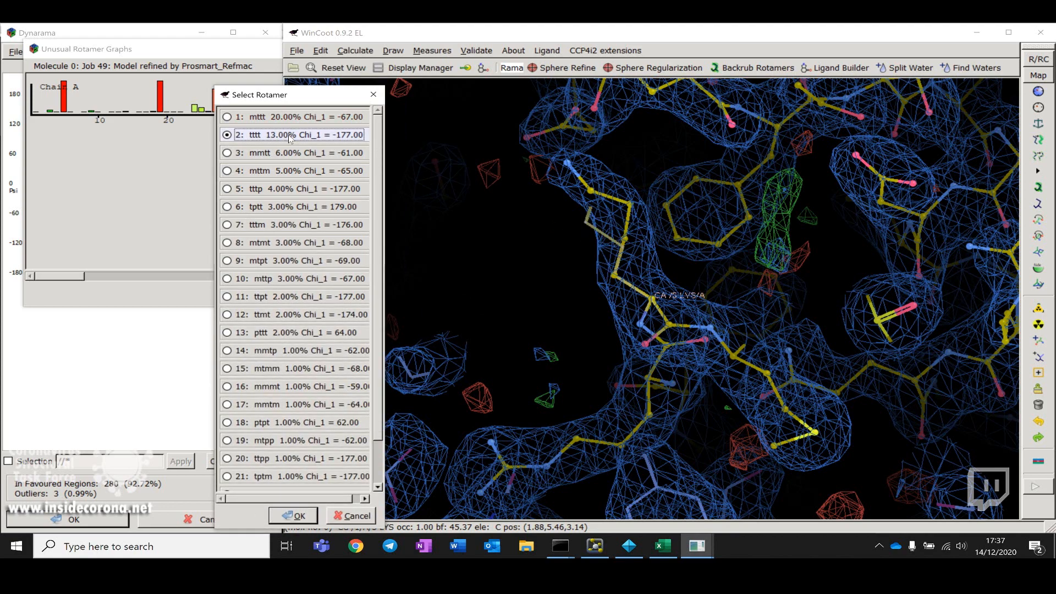
key("Down")
key("Down")
key("Down")
key("Down")
key("Down")
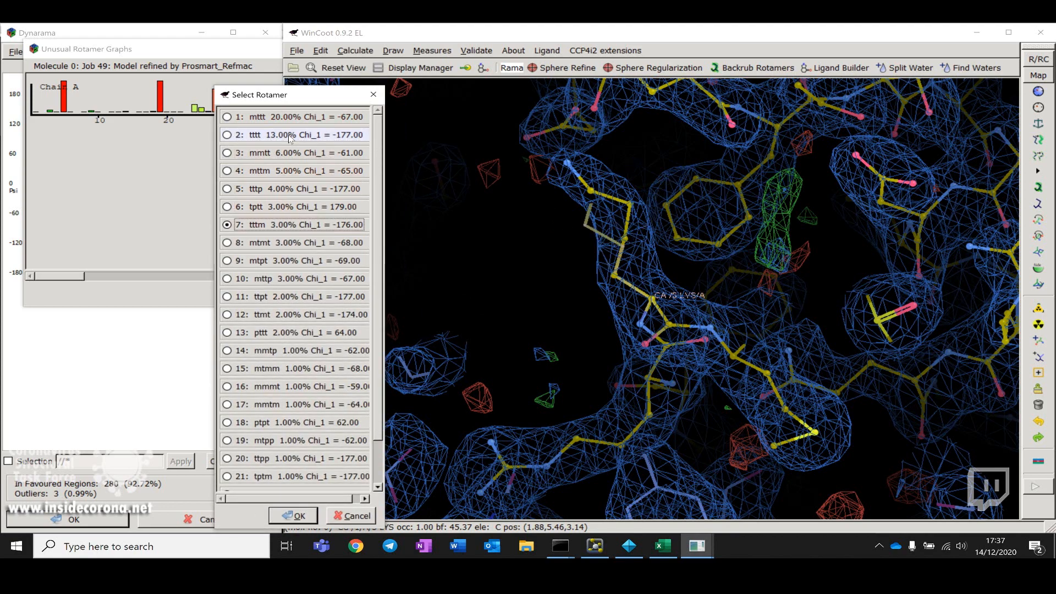
key("Down")
key("Down")
key("Down")
key("Down")
key("Down")
key("Down")
key("Down")
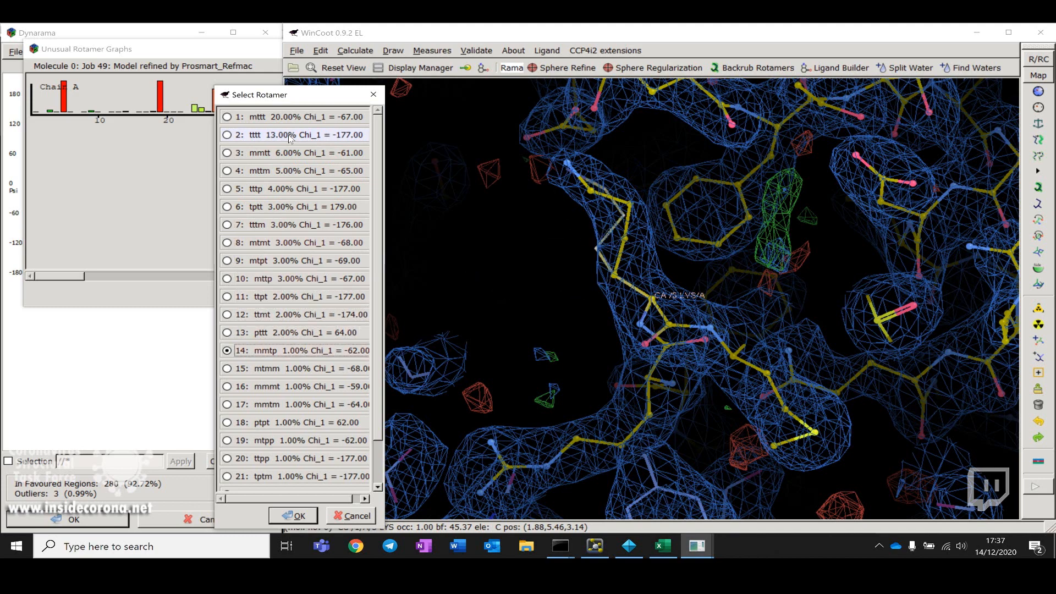
key("Down")
key("Down")
key("Down")
key("Down")
key("Down")
key("Down")
key("Down")
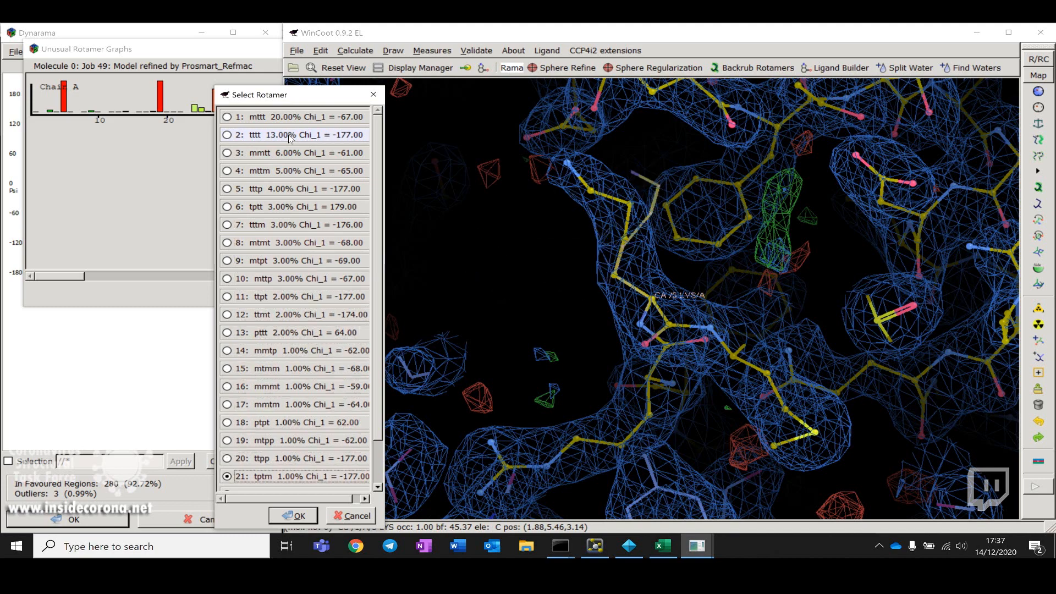
key("Down")
key("Down")
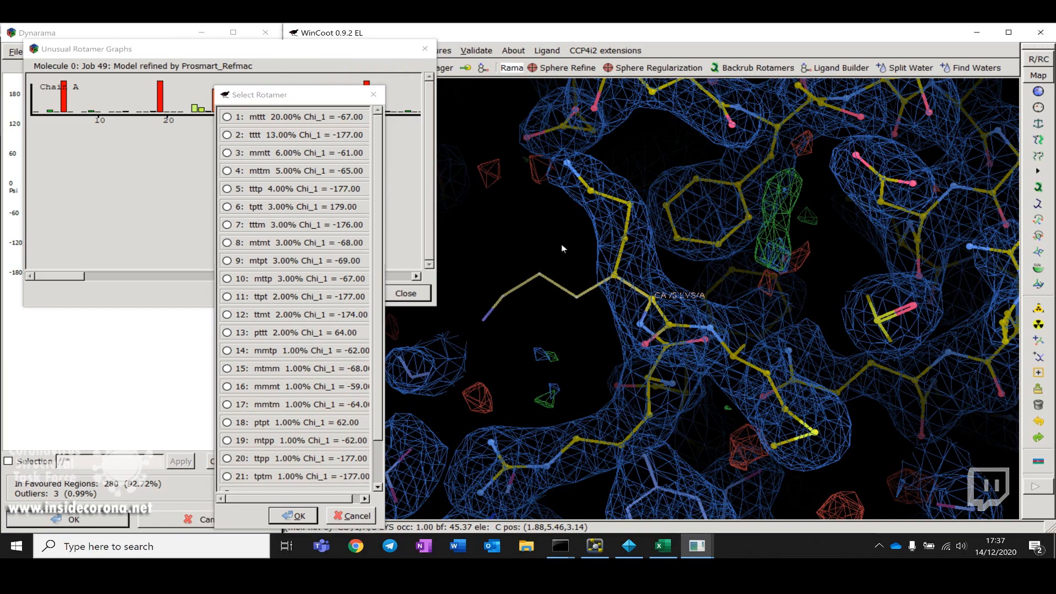
Step: Choose rotamer 24: pttp for A 5 LYS and apply it
left_click_drag(593, 420, 420, 281)
left_click_drag(760, 275, 652, 249)
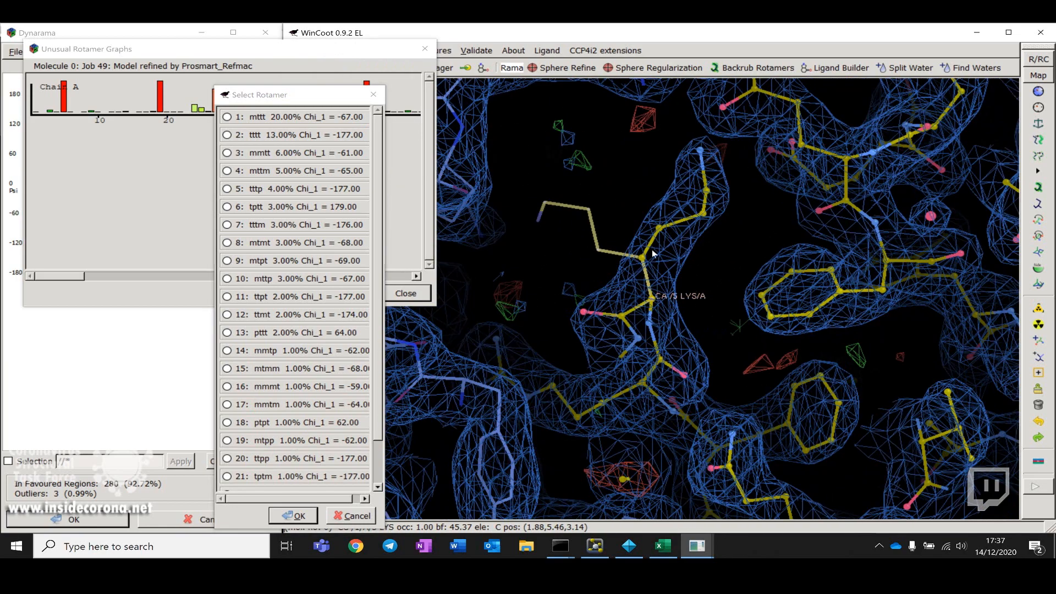
scroll(294, 385, "down", 1)
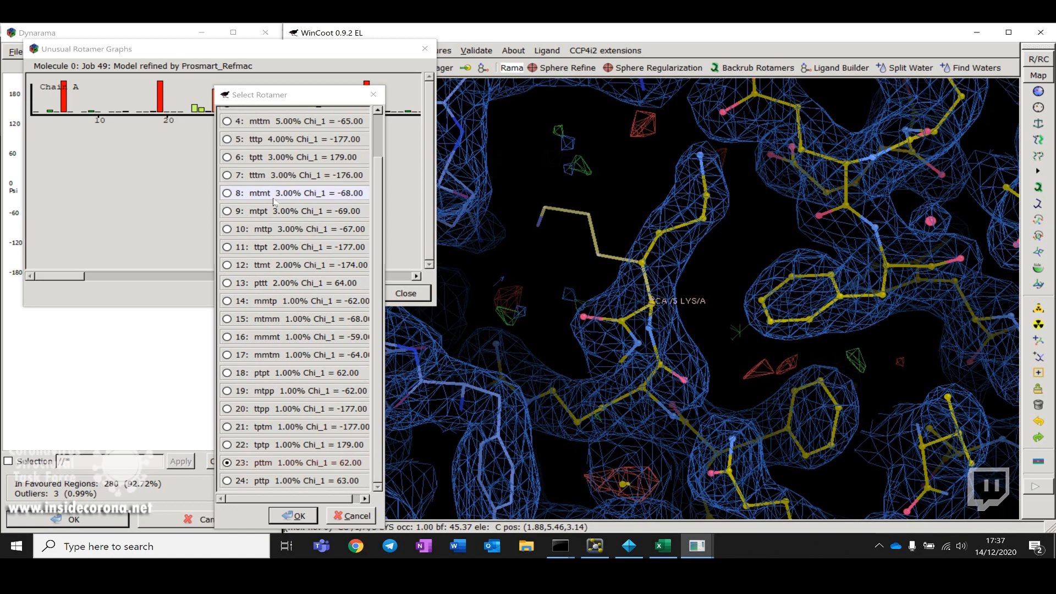
left_click(244, 480)
left_click_drag(770, 349, 842, 310)
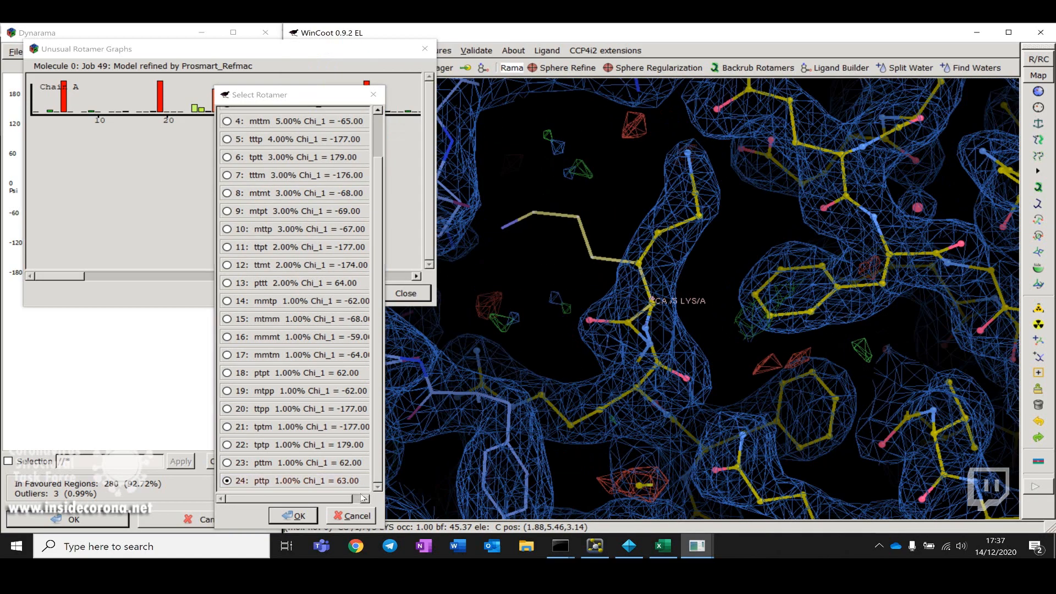
left_click(300, 517)
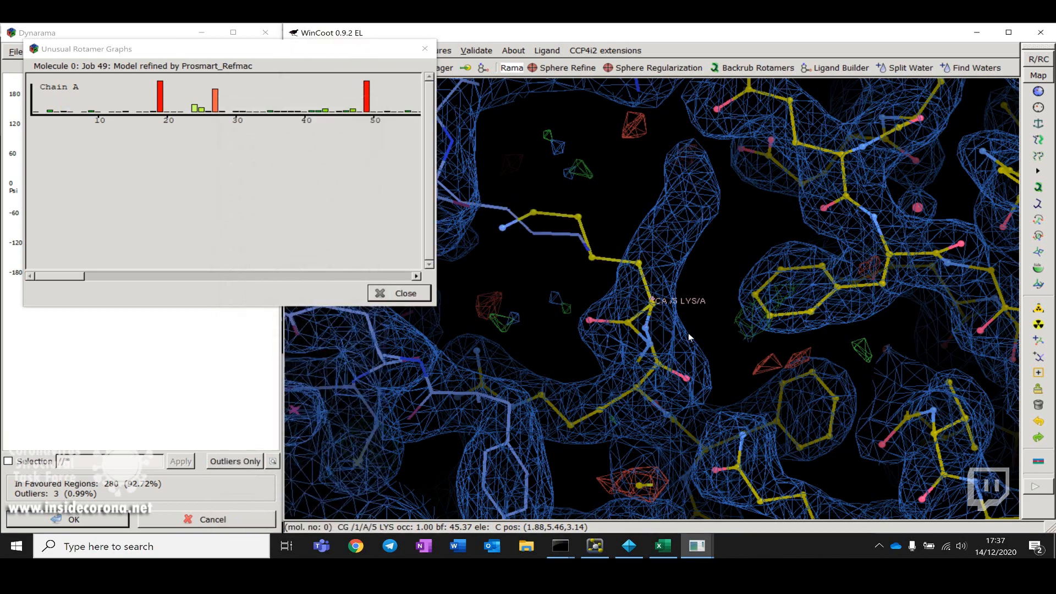
left_click_drag(688, 334, 668, 352)
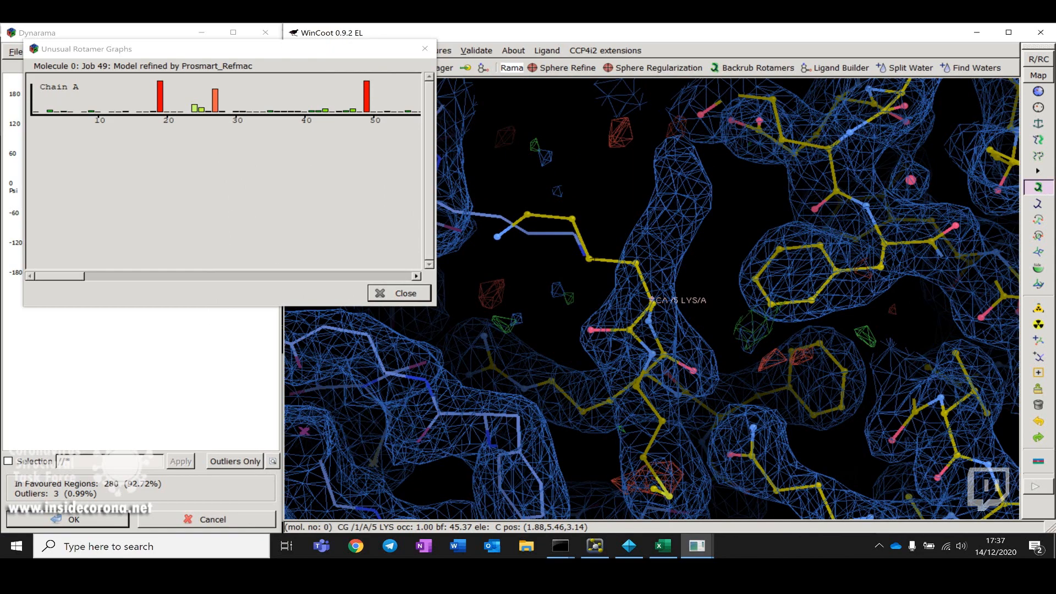
left_click_drag(617, 265, 955, 245)
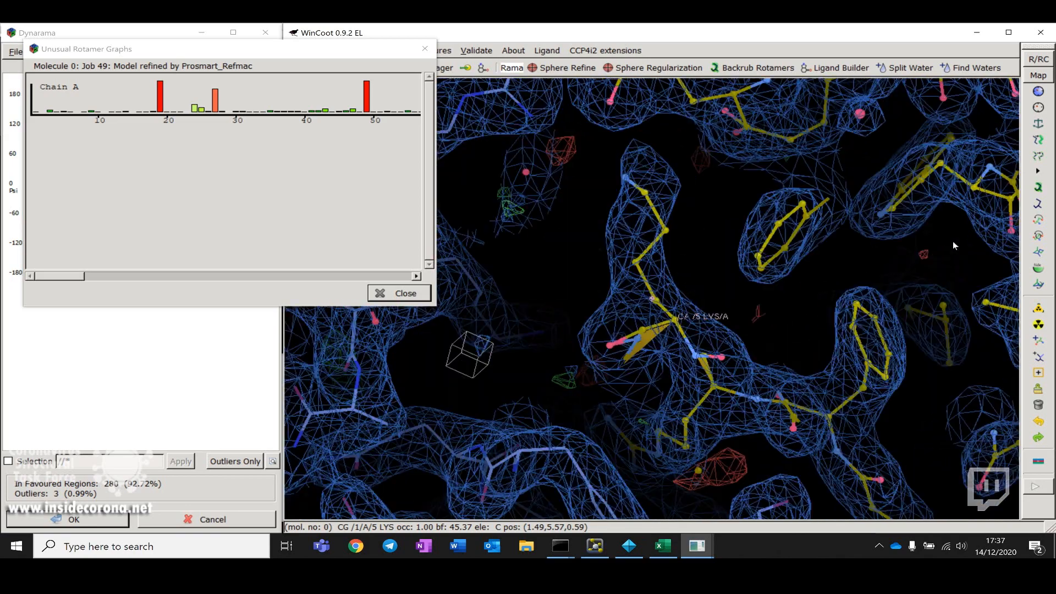
Step: Real-space refine the zone from A 6 MET to A 4 ARG around LYS 5 and accept the refinement
left_click(1038, 189)
left_click_drag(687, 308, 714, 357)
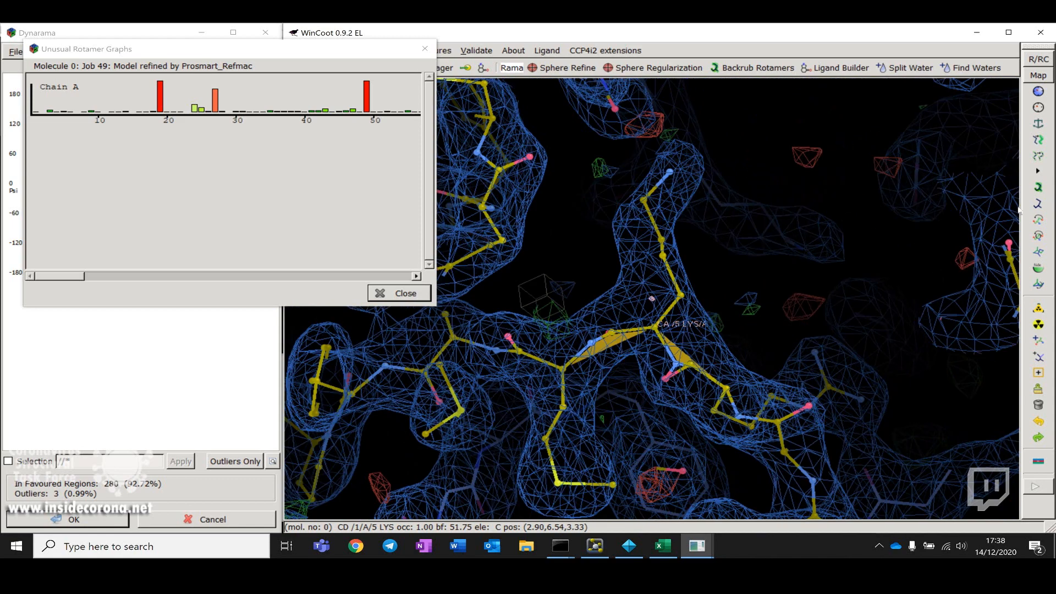
left_click(1038, 91)
left_click(563, 369)
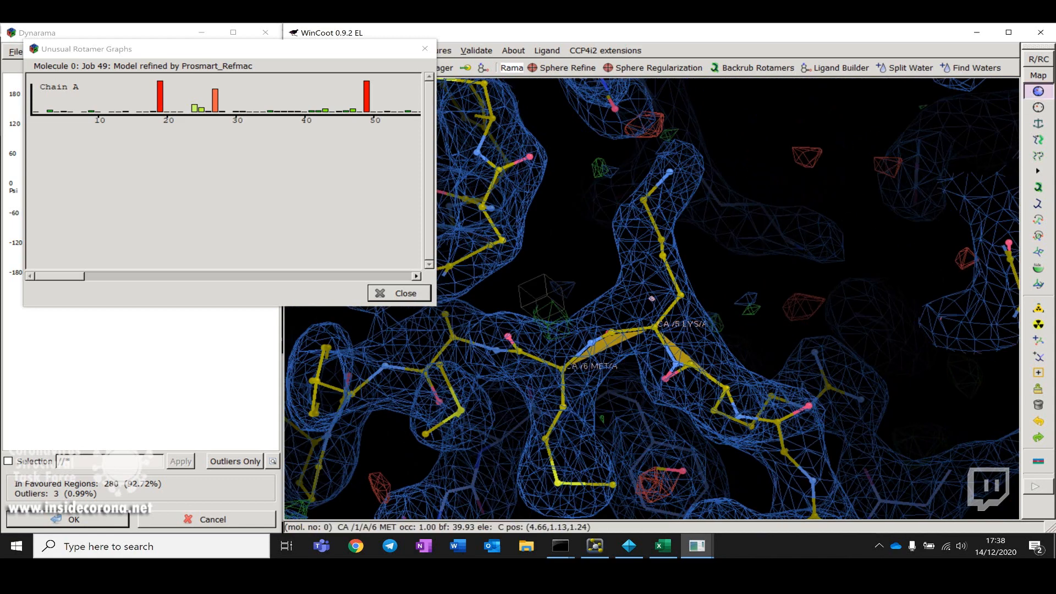
left_click(735, 416)
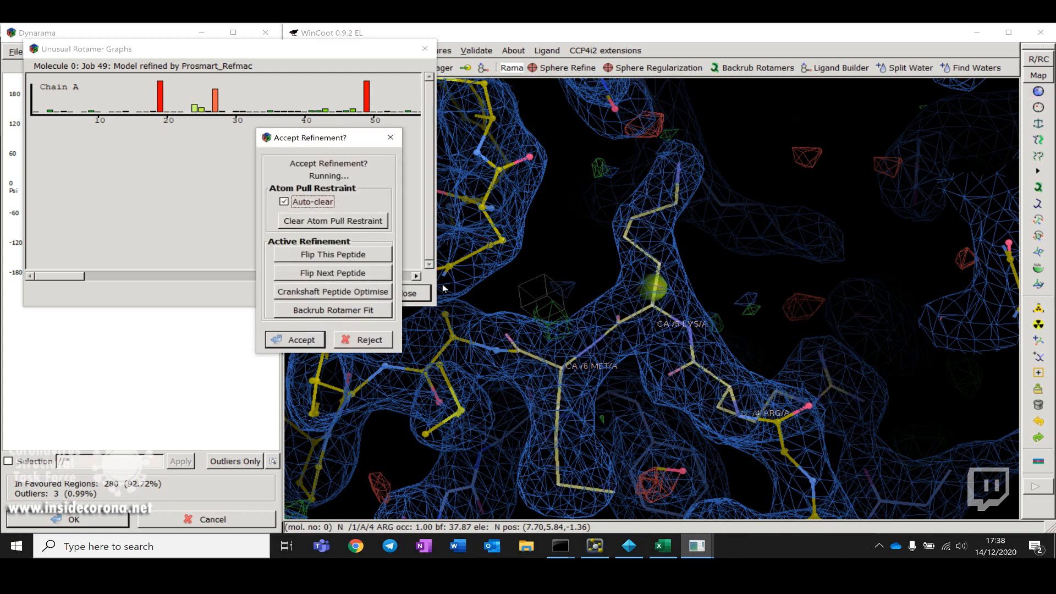
left_click(298, 340)
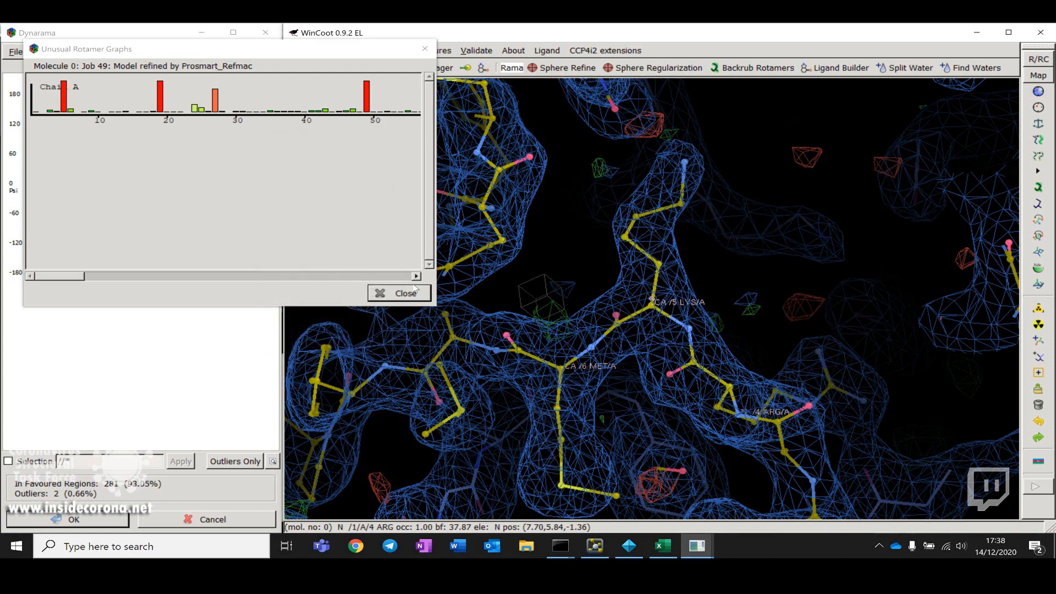
Step: Examine A 5 LYS and the residue-19 rotamer outlier in the density, then close the rotamer graphs
left_click(66, 99)
left_click_drag(752, 274, 634, 275)
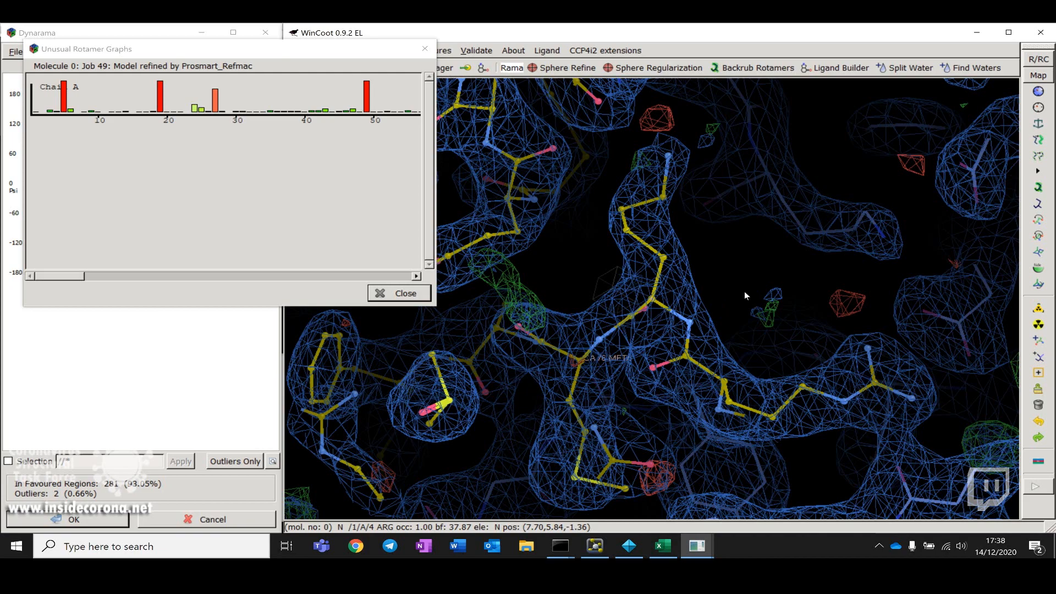
left_click_drag(810, 279, 846, 274)
left_click_drag(542, 367, 696, 342)
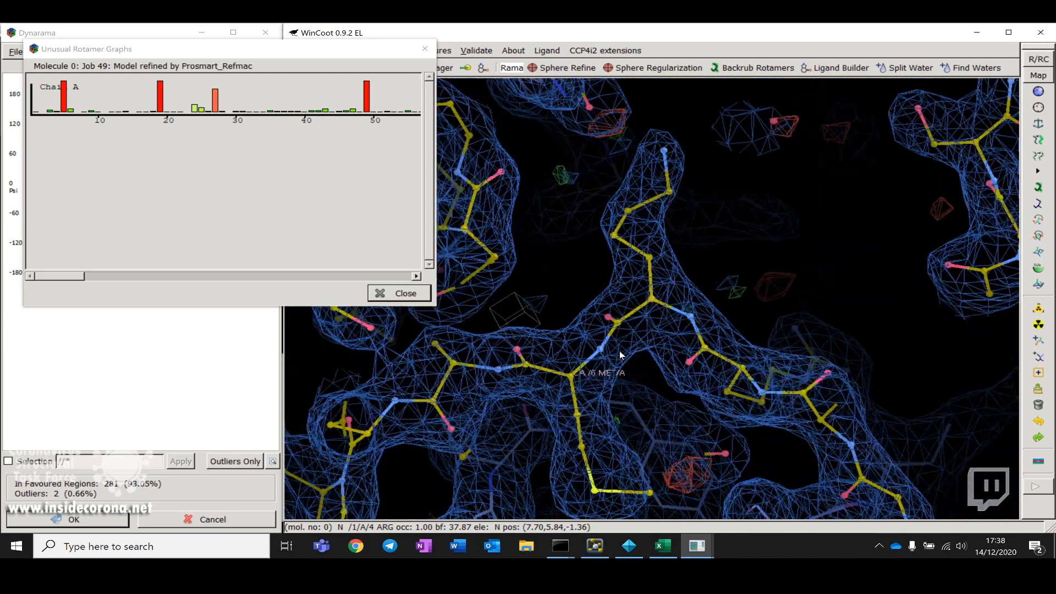
left_click_drag(746, 380, 611, 242)
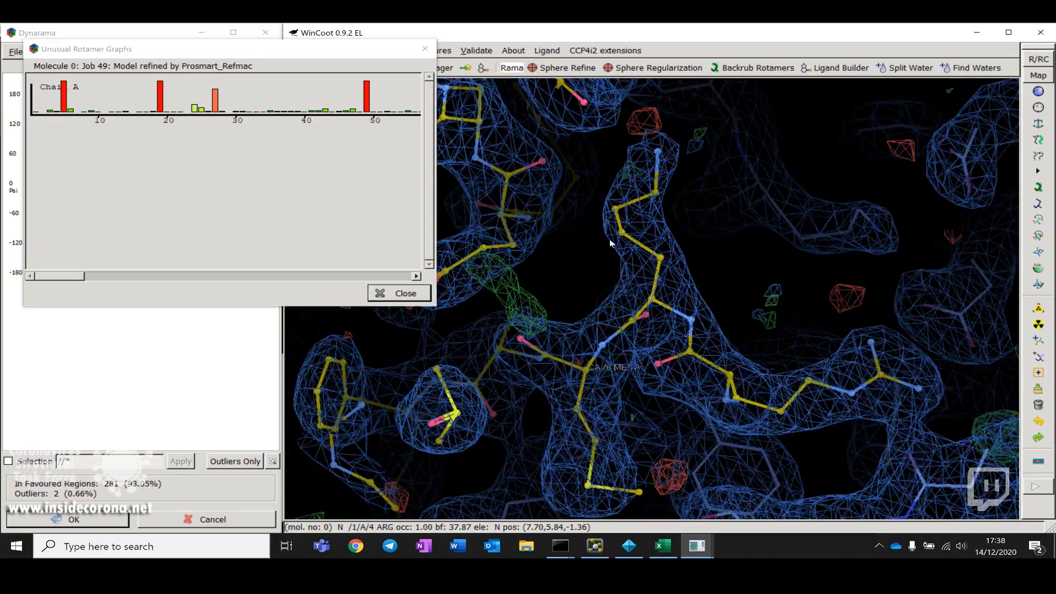
left_click_drag(714, 251, 711, 285)
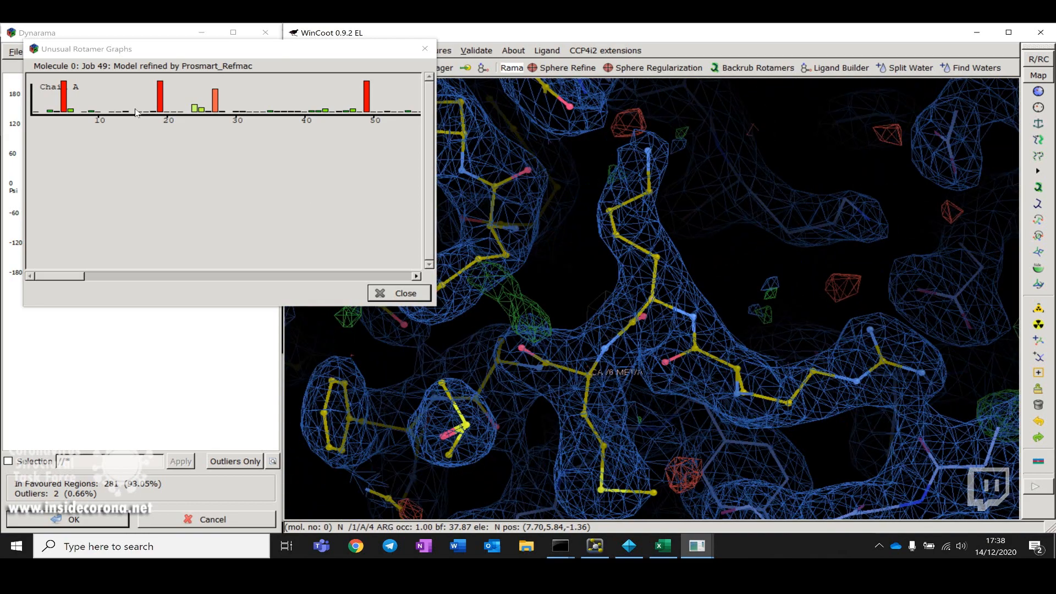
left_click(160, 98)
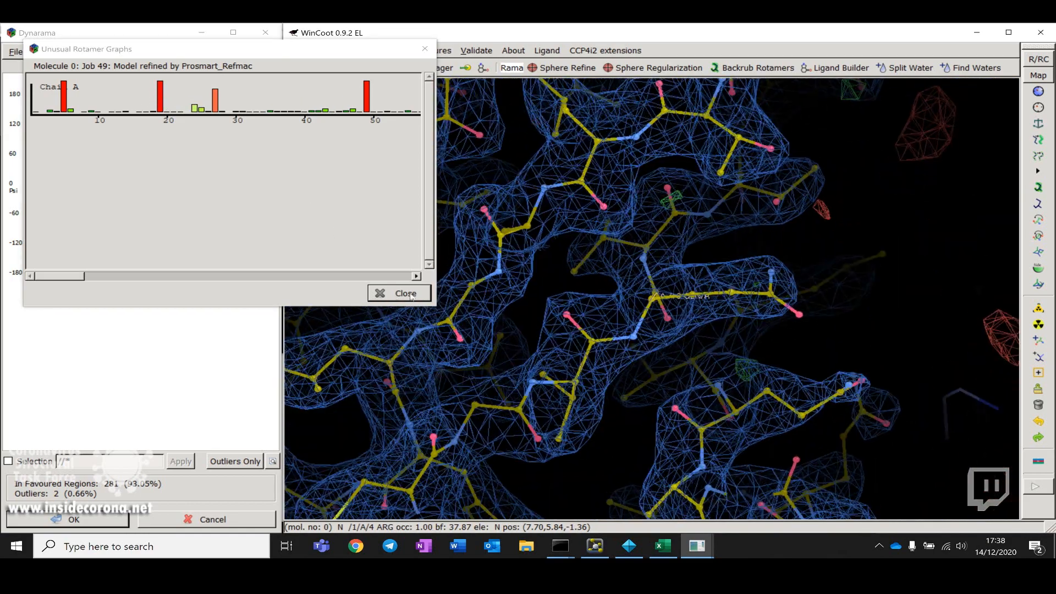
left_click(391, 293)
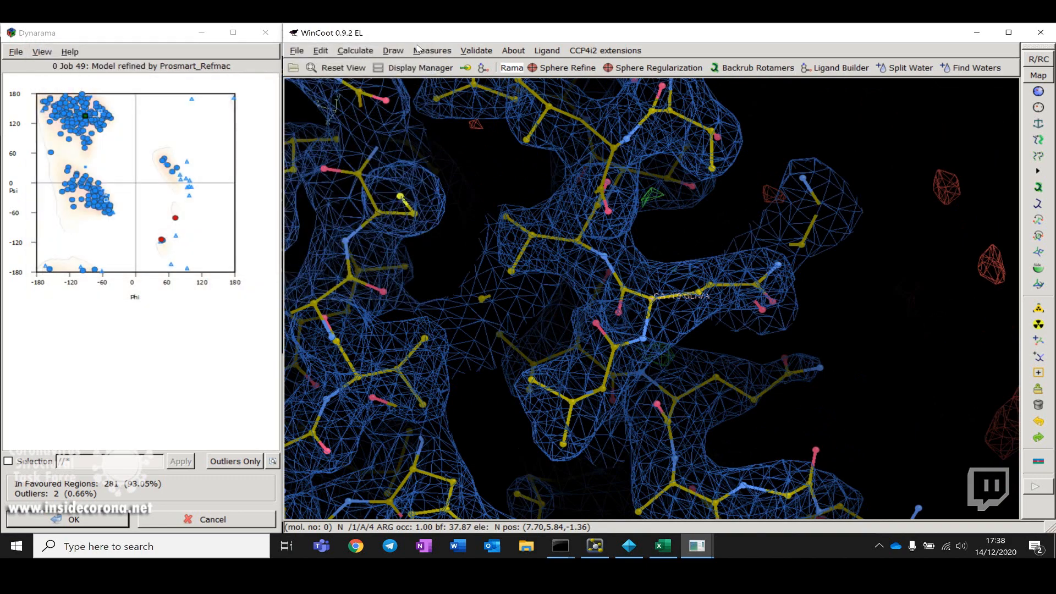
Step: Run Check/Delete Waters on the refined model with the default criteria
left_click(491, 52)
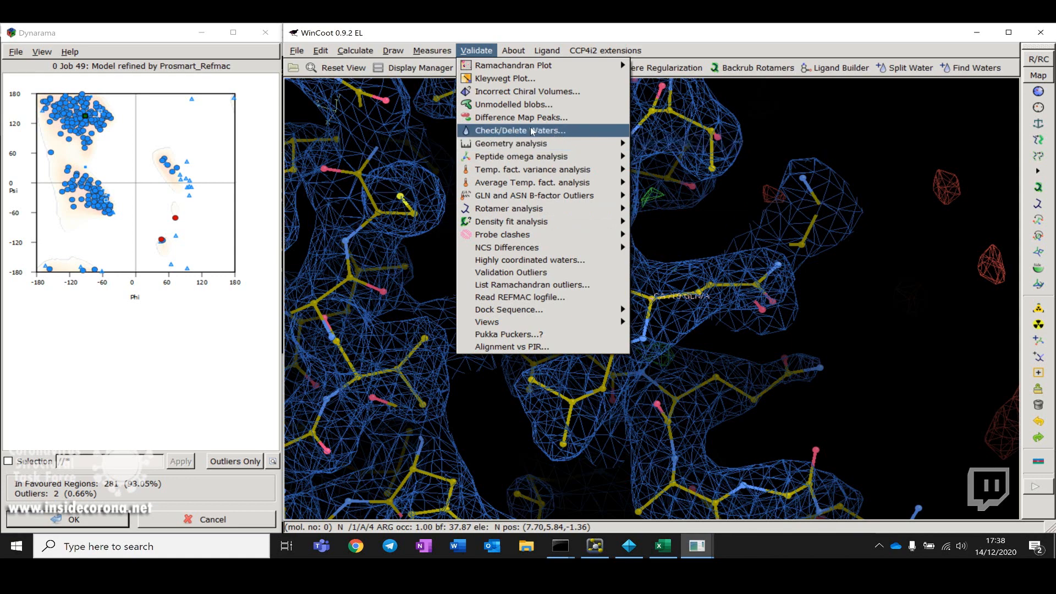
left_click(513, 132)
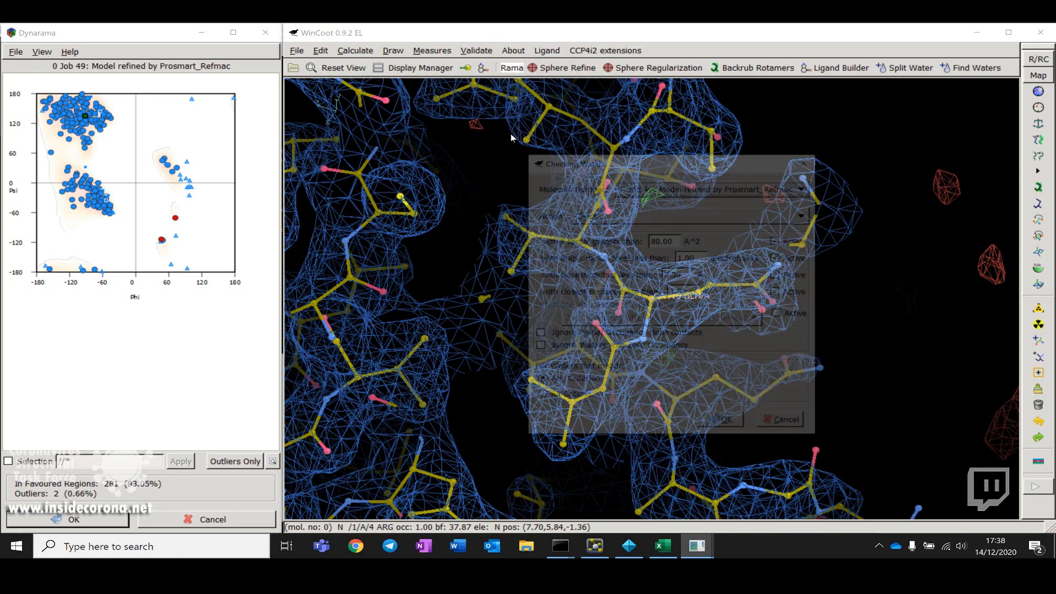
left_click(725, 428)
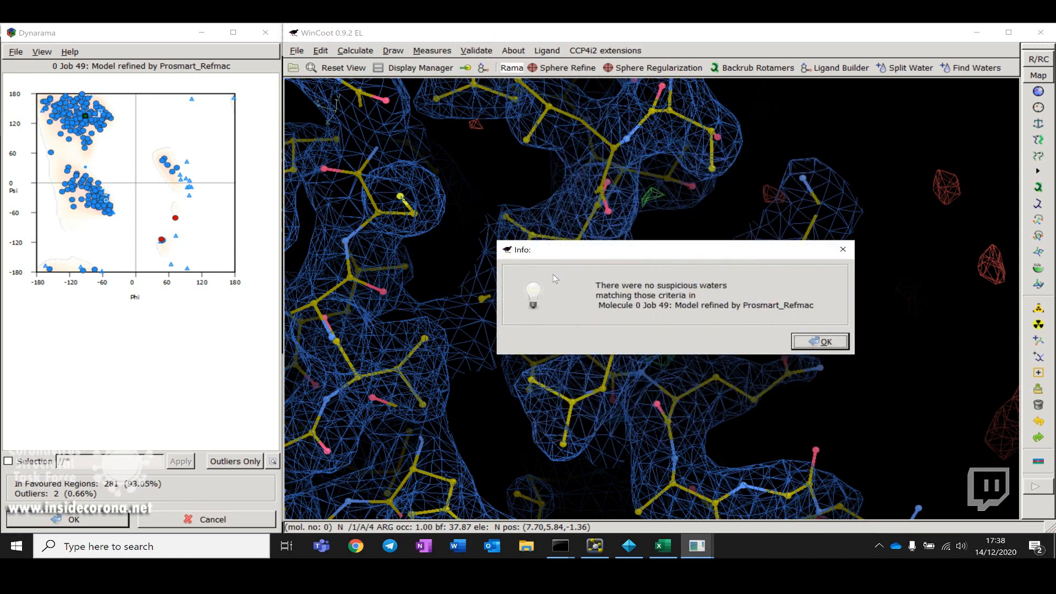
left_click(814, 347)
Step: Rotate around the whole model to examine the fit of the structure to the density
left_click_drag(863, 321, 559, 308)
left_click_drag(643, 341, 647, 276)
right_click_drag(662, 317, 780, 292)
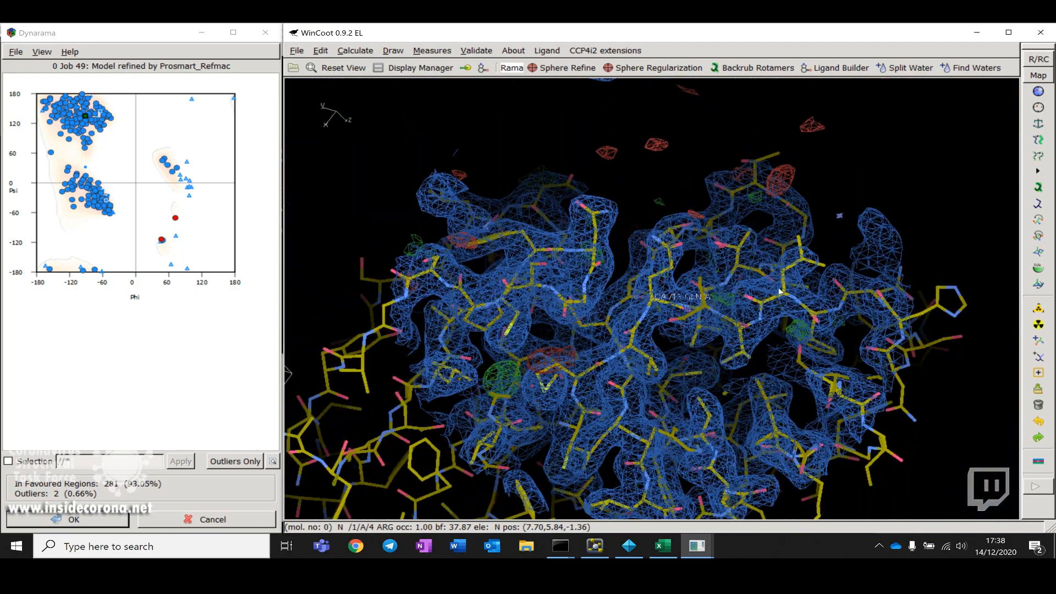
left_click_drag(761, 251, 608, 341)
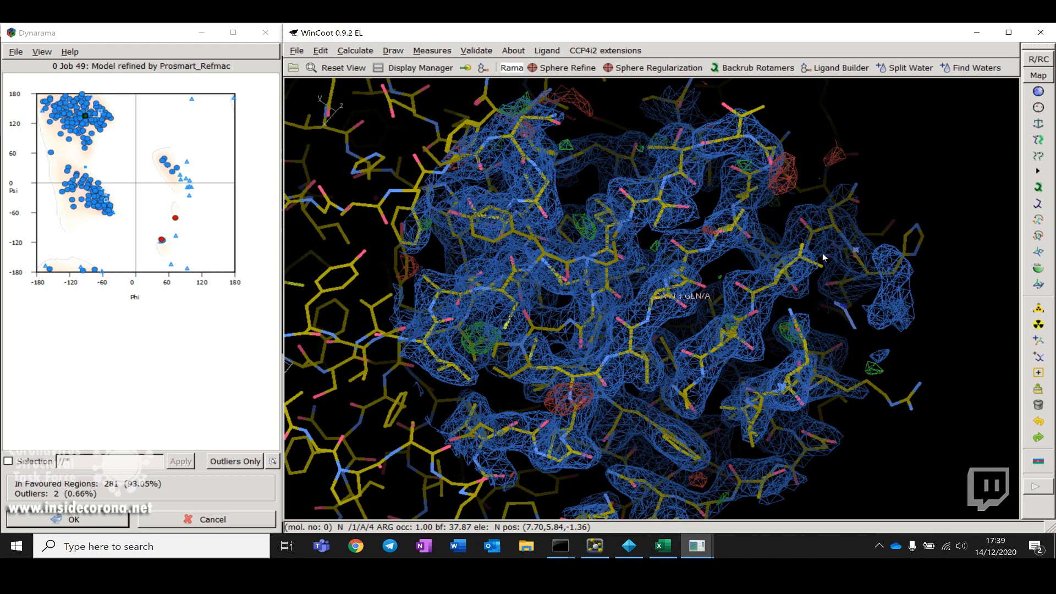
left_click_drag(833, 222, 729, 266)
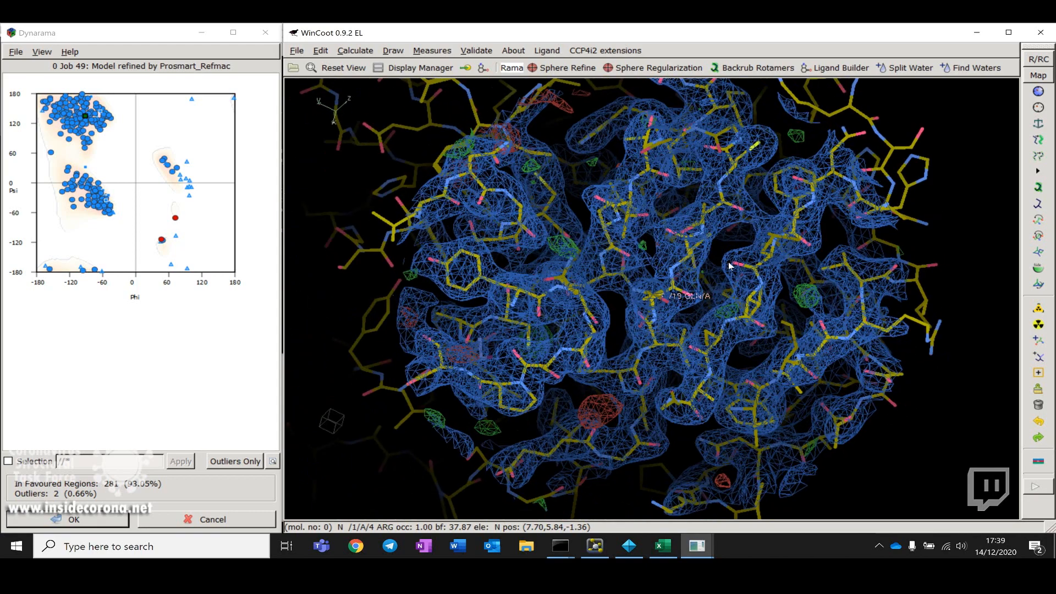
left_click_drag(504, 352, 566, 334)
left_click_drag(790, 315, 832, 325)
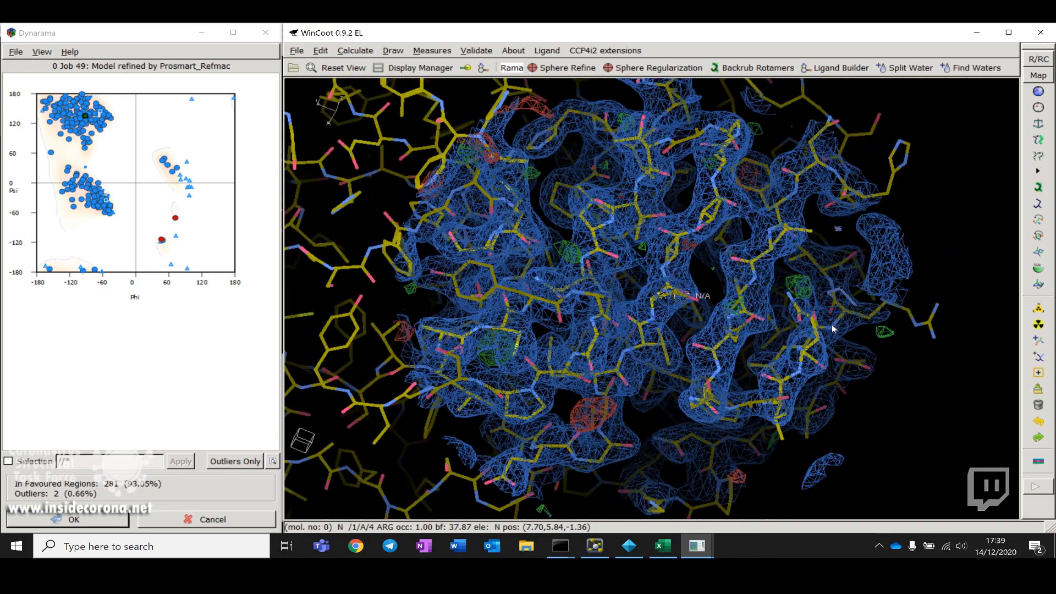
left_click_drag(612, 329, 639, 307)
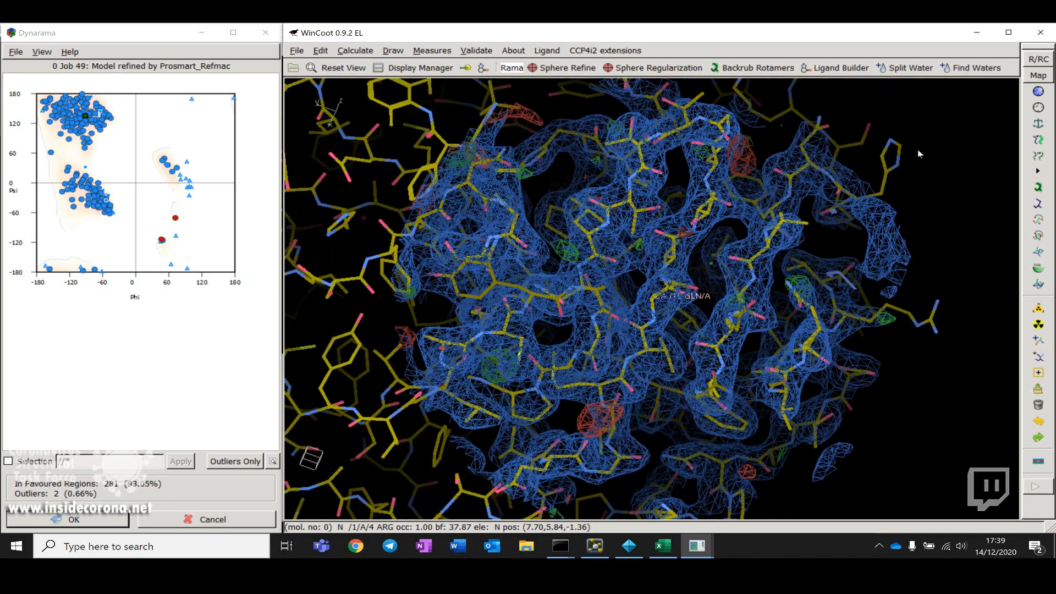
Step: Close WinCoot and switch to PyMOL showing the refined structure as a cartoon
left_click(1044, 34)
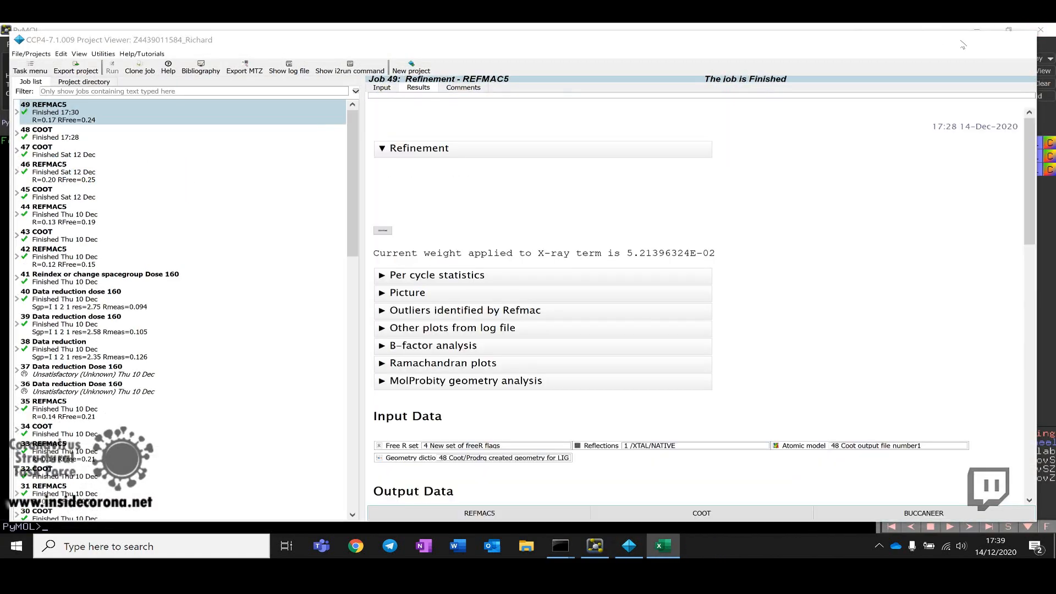
left_click(954, 40)
left_click(851, 140)
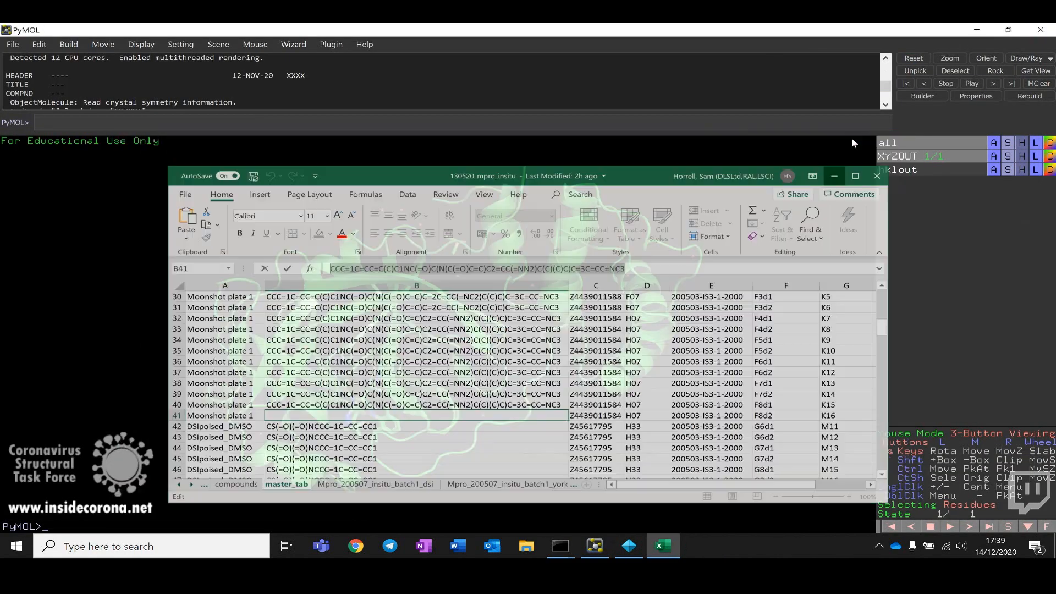
left_click_drag(419, 334, 516, 388)
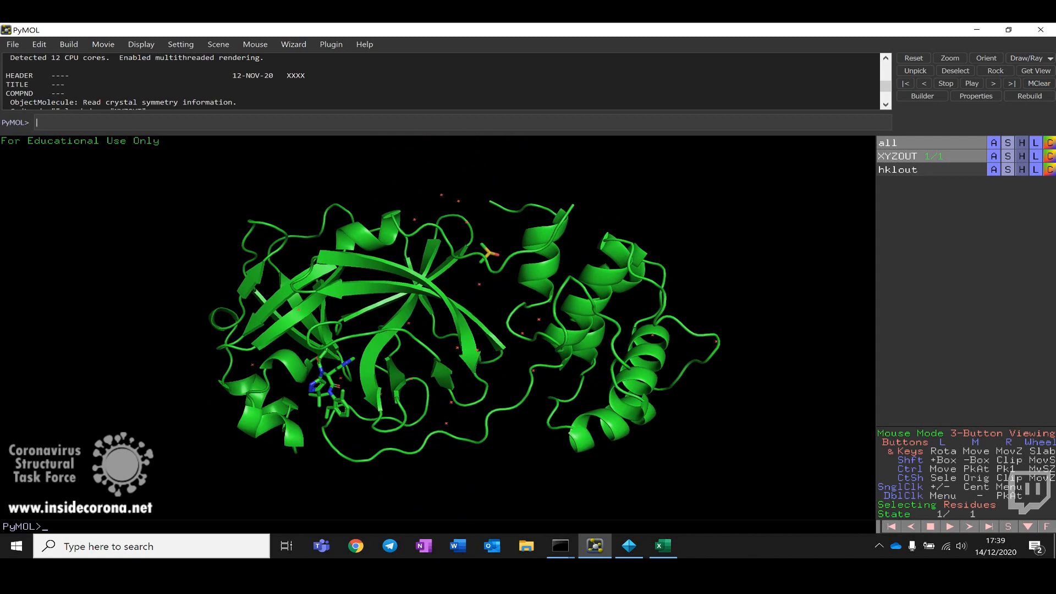
Step: Set the PyMOL display background to white
left_click(142, 44)
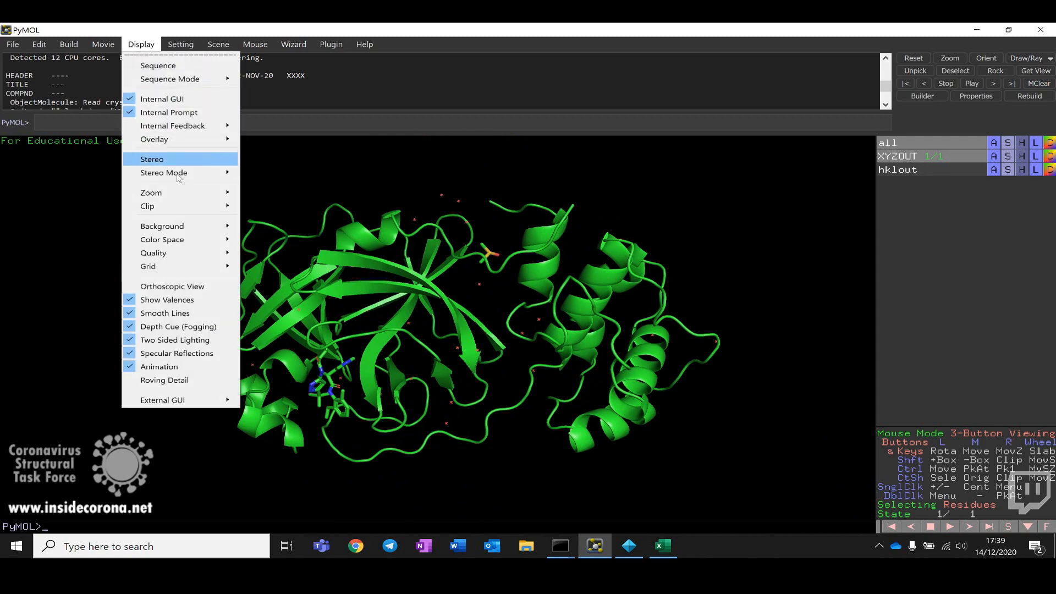
mouse_move(214, 226)
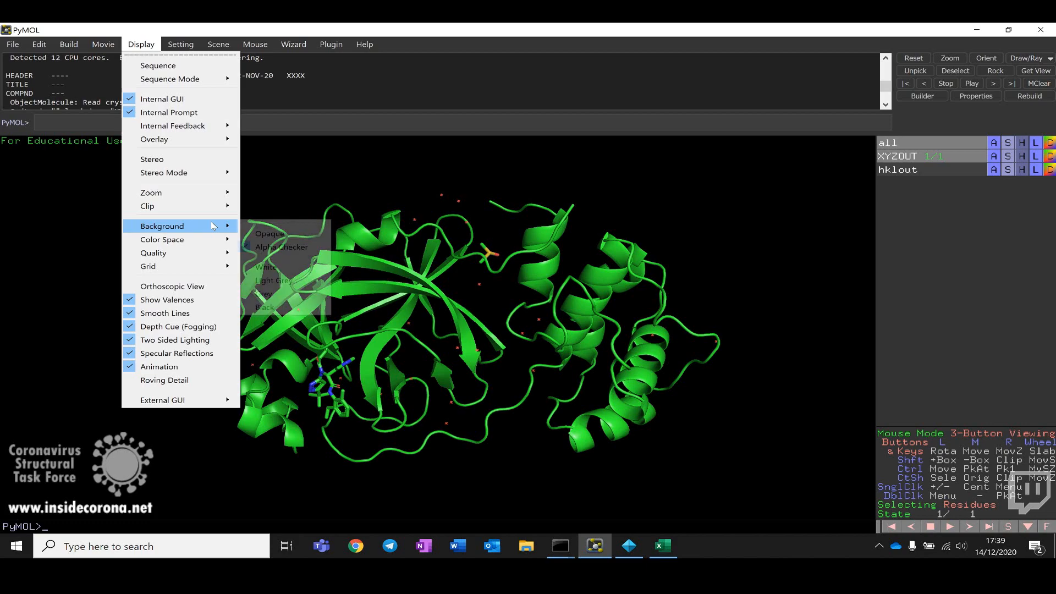
left_click(282, 266)
left_click_drag(507, 303, 558, 313)
left_click_drag(507, 384, 353, 285)
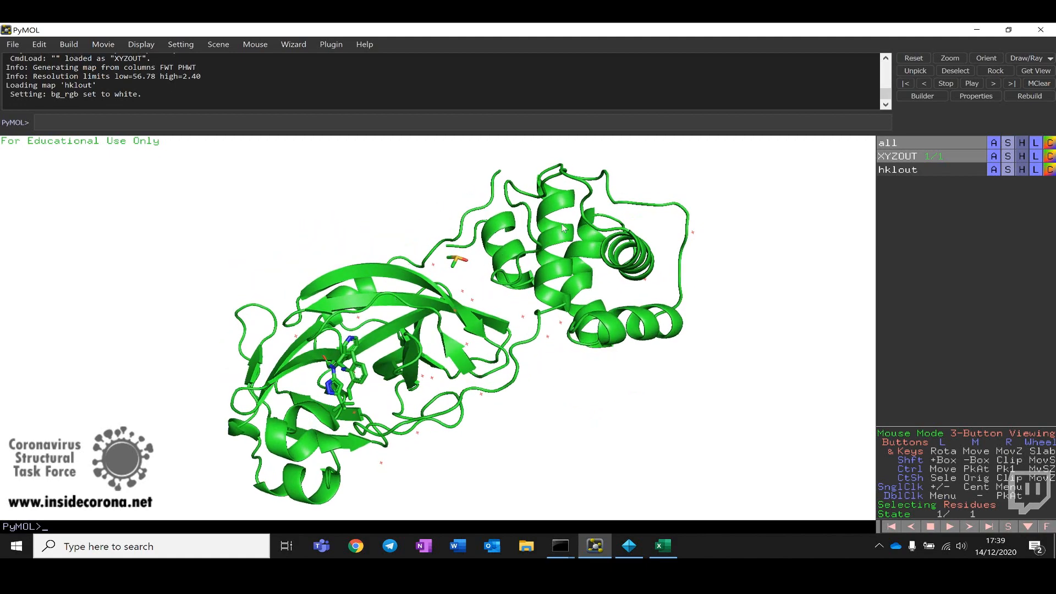
left_click_drag(470, 224, 502, 340)
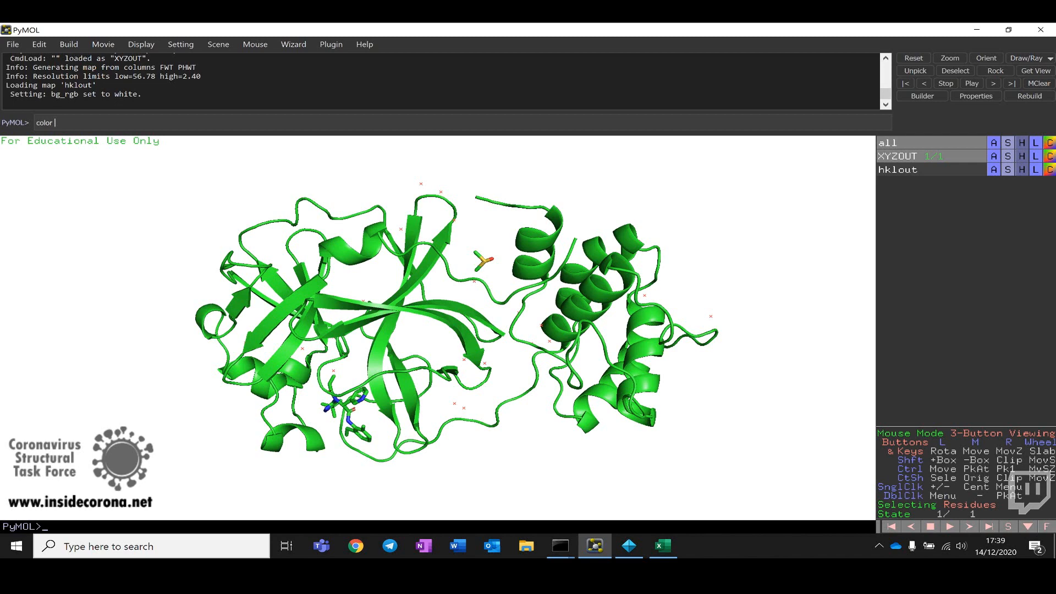
Step: Color the cartoon by secondary structure: helices aquamarine, strands forest and loops wheat
type("quamarine, ss h")
key("Return")
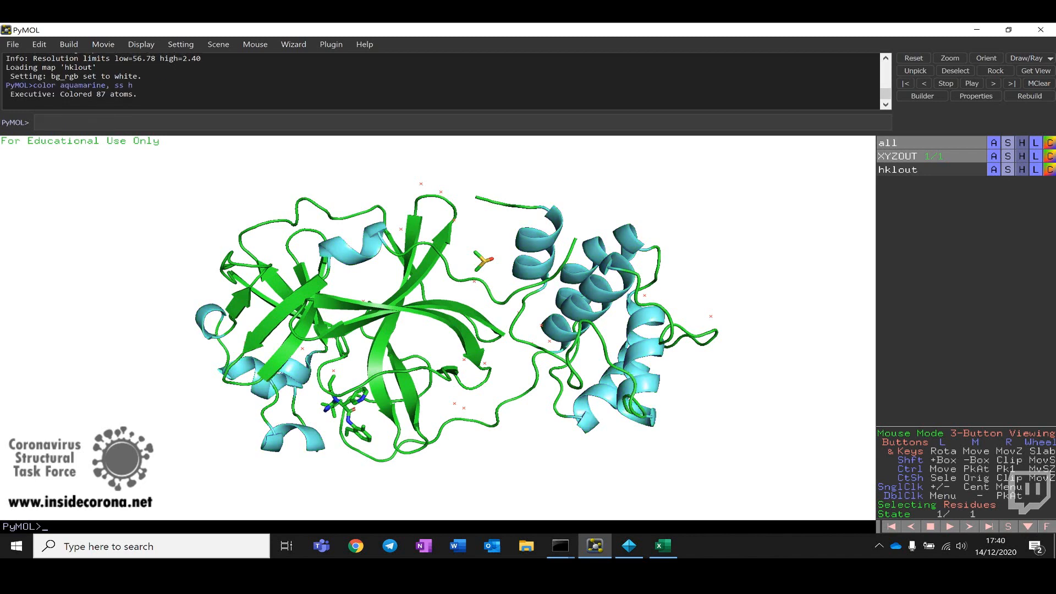
mouse_move(491, 324)
left_mouse_down()
mouse_move(520, 315)
mouse_move(494, 314)
left_mouse_up()
key("Up")
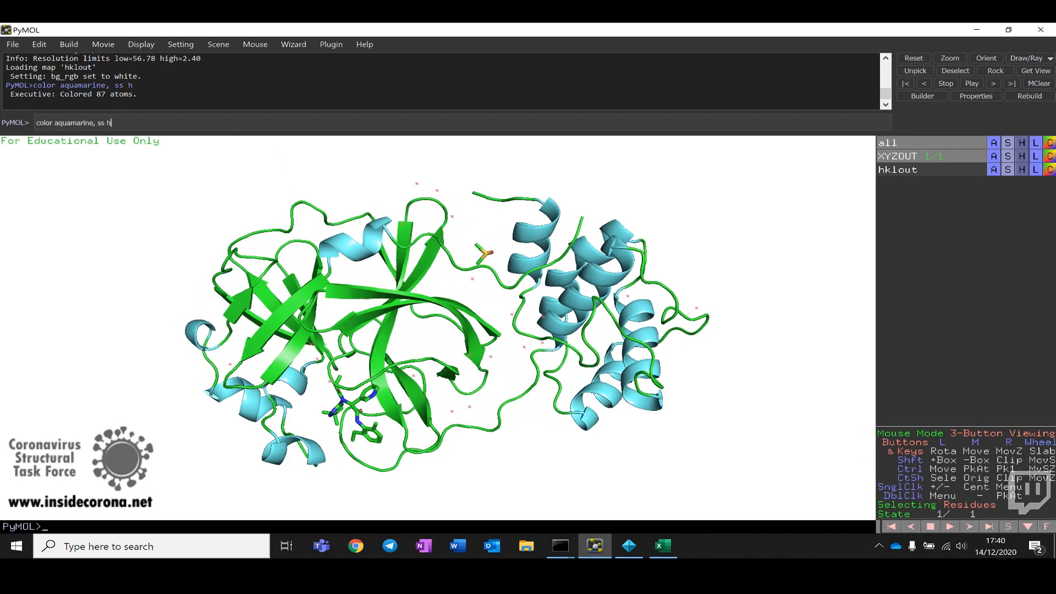
key("Down")
key("Return")
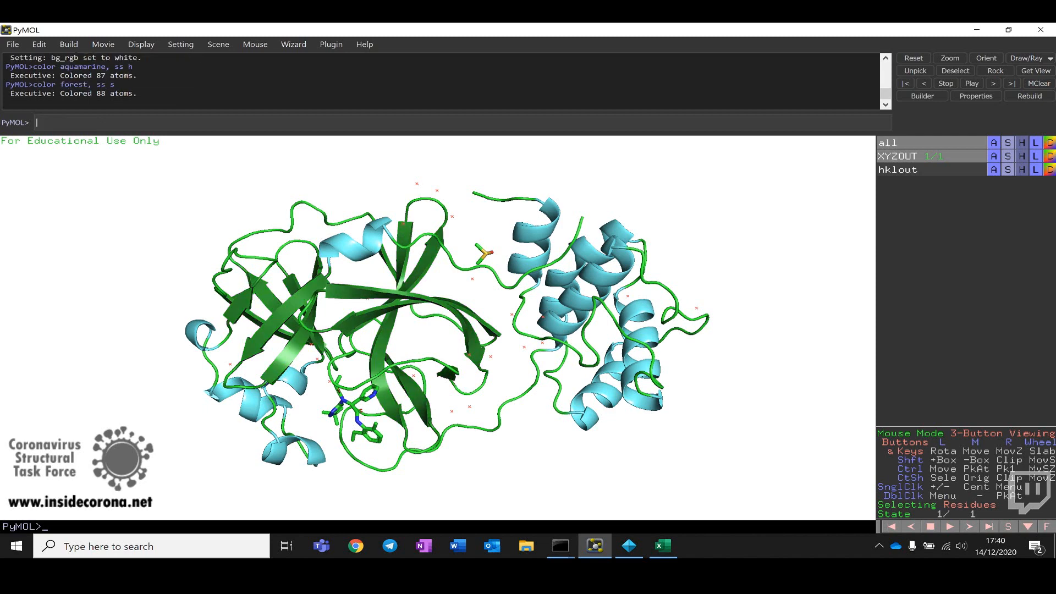
left_click_drag(494, 312, 532, 307)
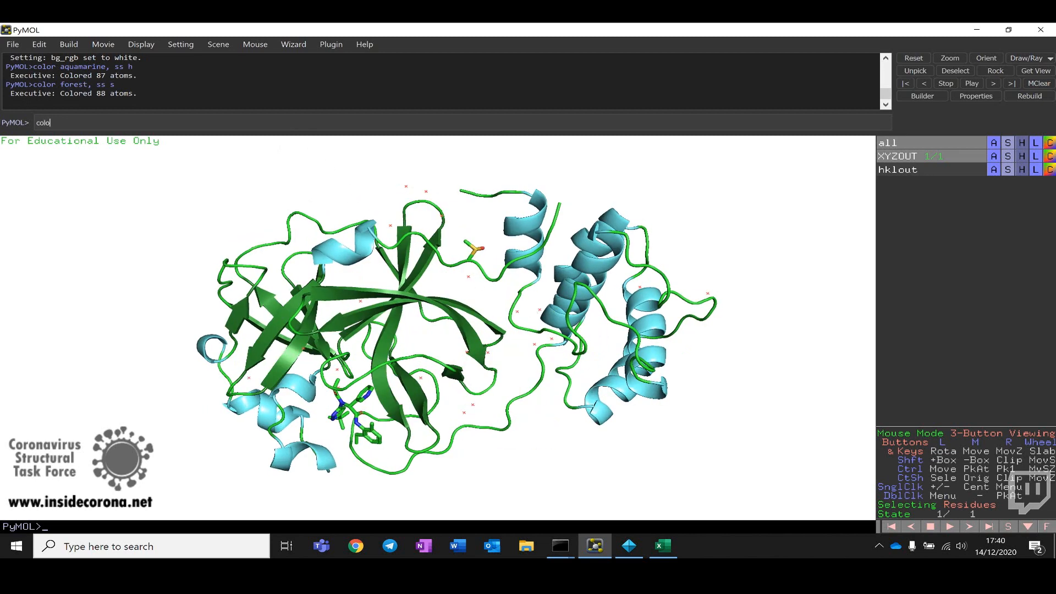
type("color wh")
type("eat, ss l+")
key("Return")
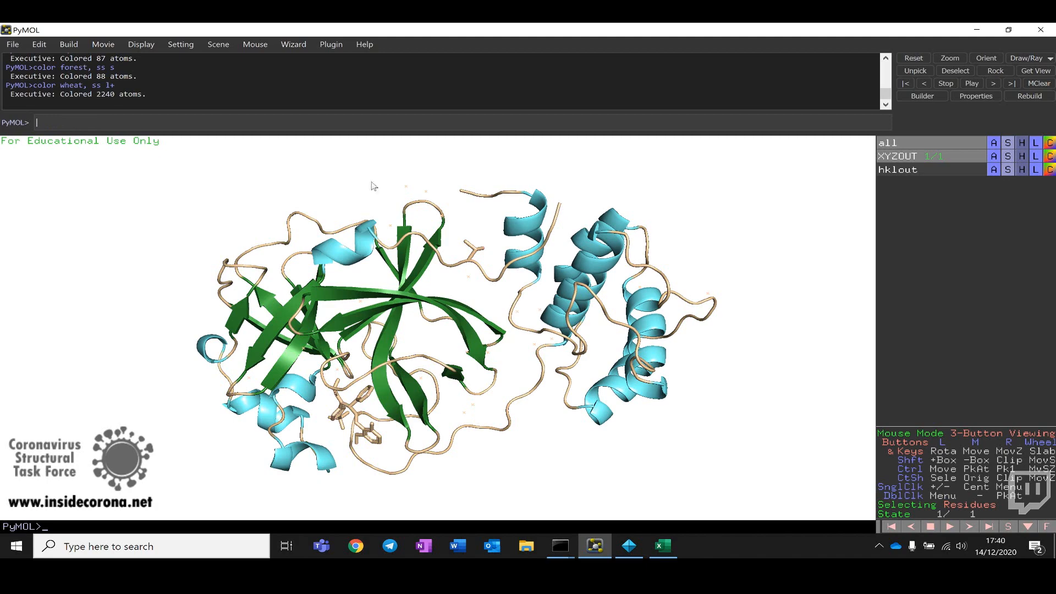
Step: Color all objects by element so heteroatoms show their element colours
left_click_drag(391, 410, 498, 326)
mouse_move(400, 323)
left_mouse_down()
mouse_move(424, 330)
mouse_move(393, 328)
left_mouse_up()
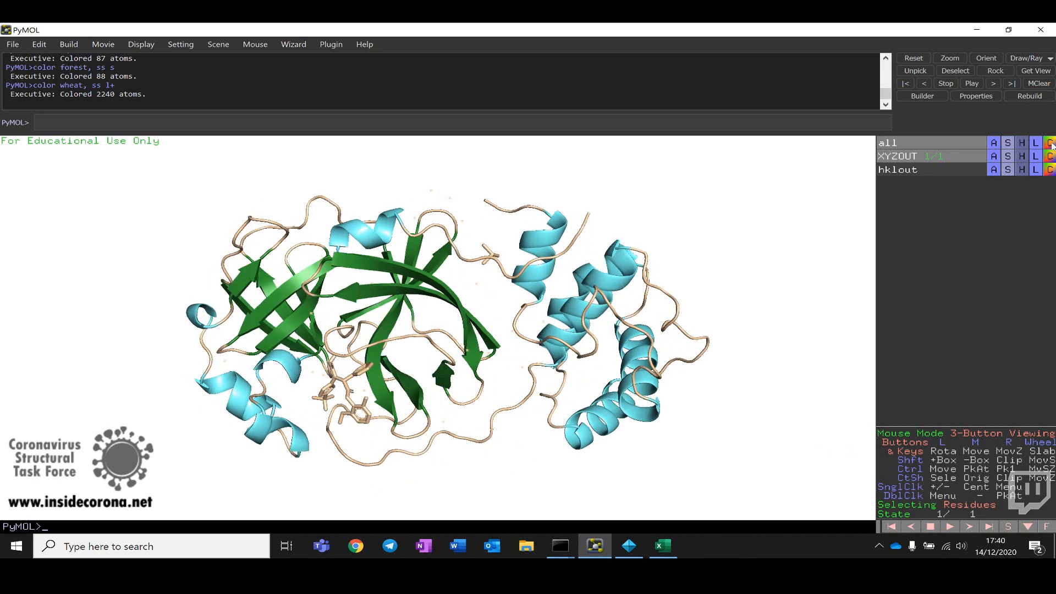
left_click(1048, 146)
mouse_move(1047, 159)
left_click(959, 160)
mouse_move(410, 418)
left_mouse_down()
mouse_move(460, 419)
mouse_move(402, 418)
left_mouse_up()
mouse_move(513, 341)
left_mouse_down()
mouse_move(470, 335)
mouse_move(509, 337)
left_mouse_up()
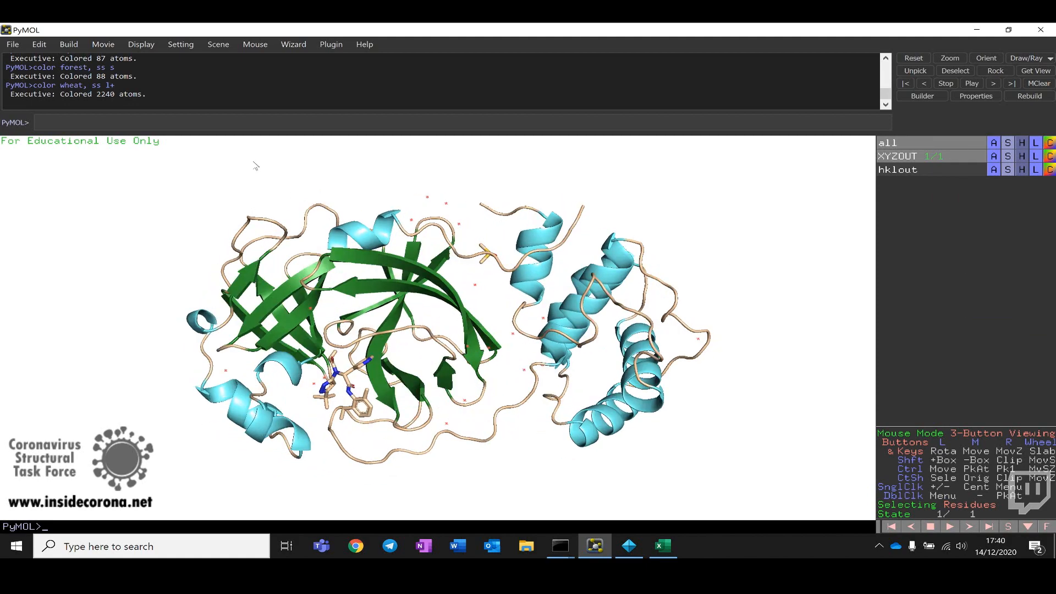
Step: Enable the cartoon_fancy_helices setting
left_click(240, 123)
type("set car")
key("Tab")
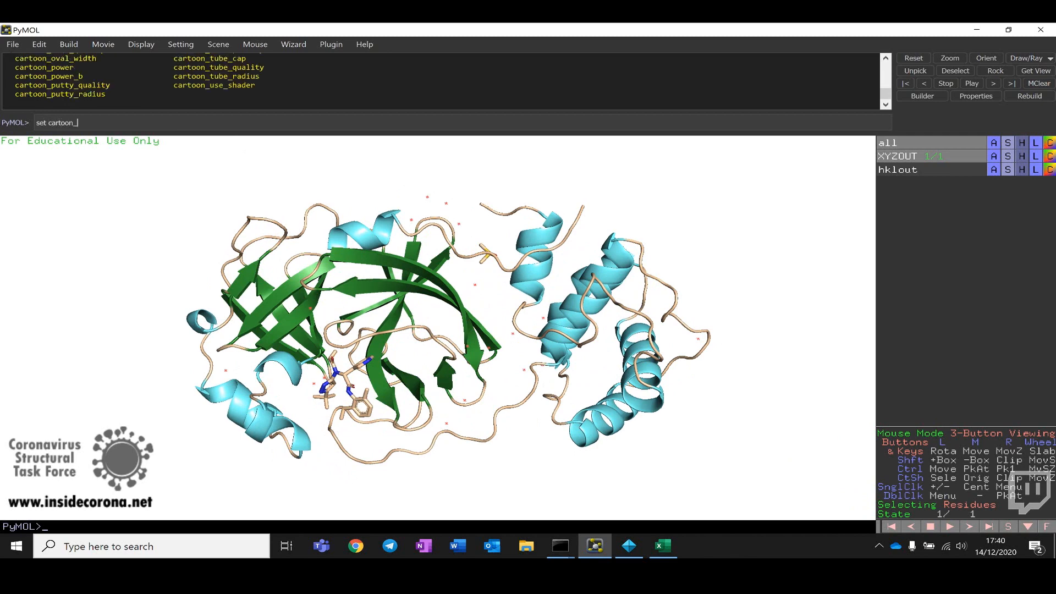
type("f")
key("Tab")
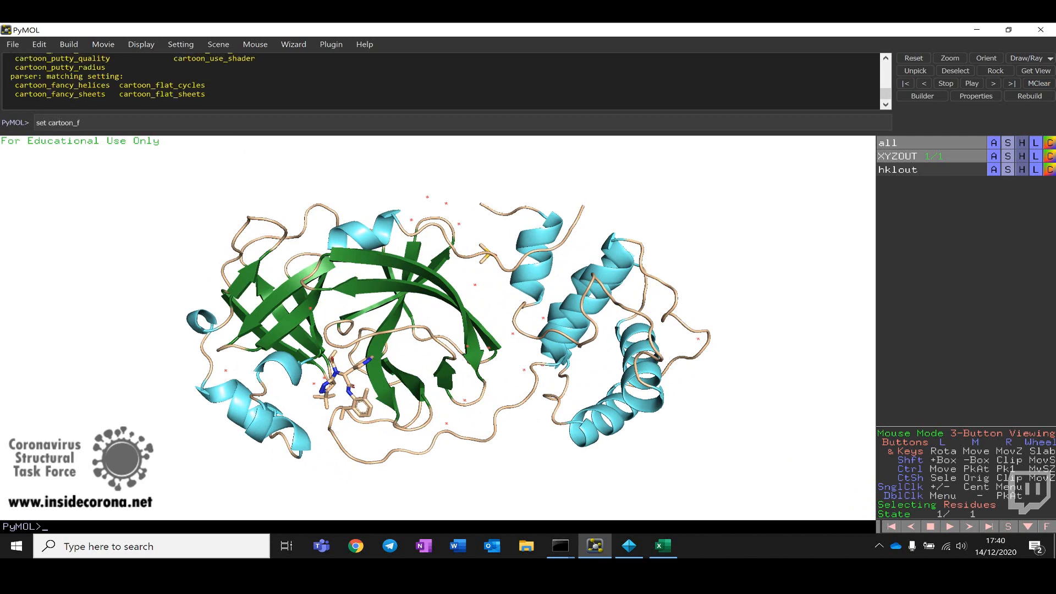
type("a")
key("Tab")
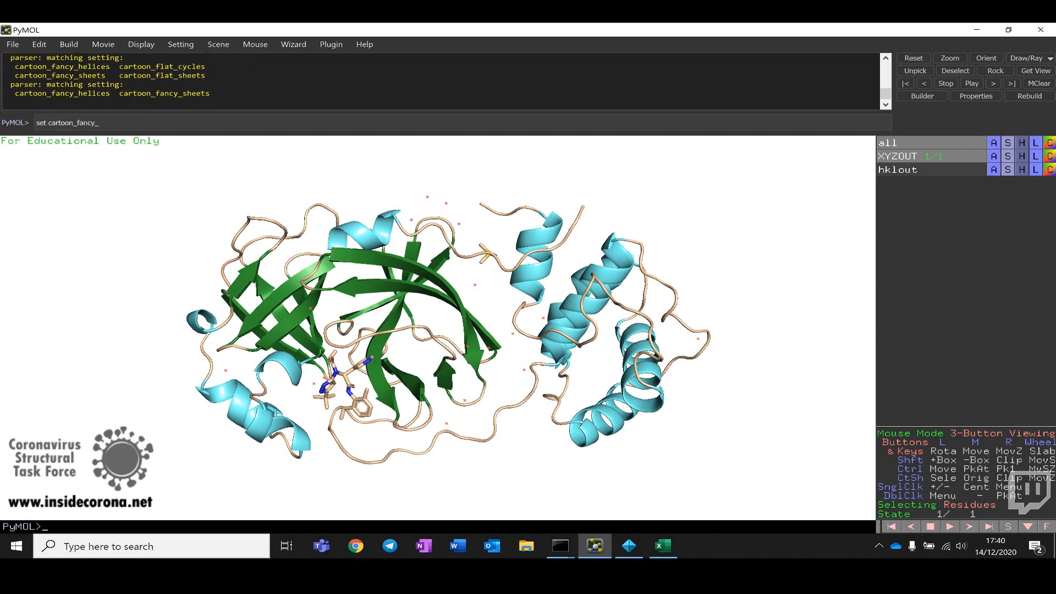
type("hel")
key("Tab")
key("Return")
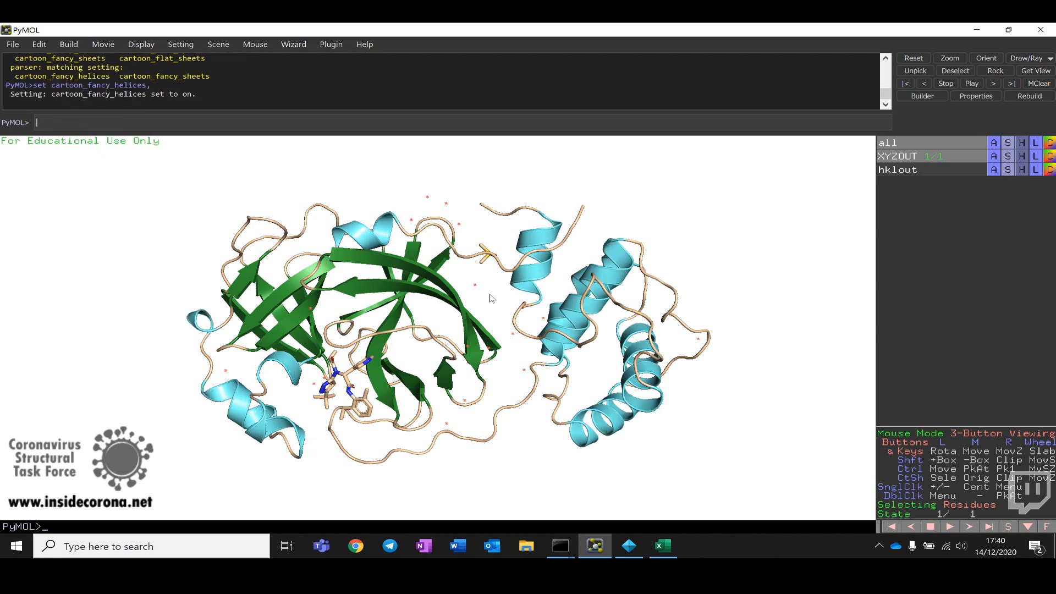
Step: Show the molecular surface for all objects
left_click_drag(491, 298, 465, 319)
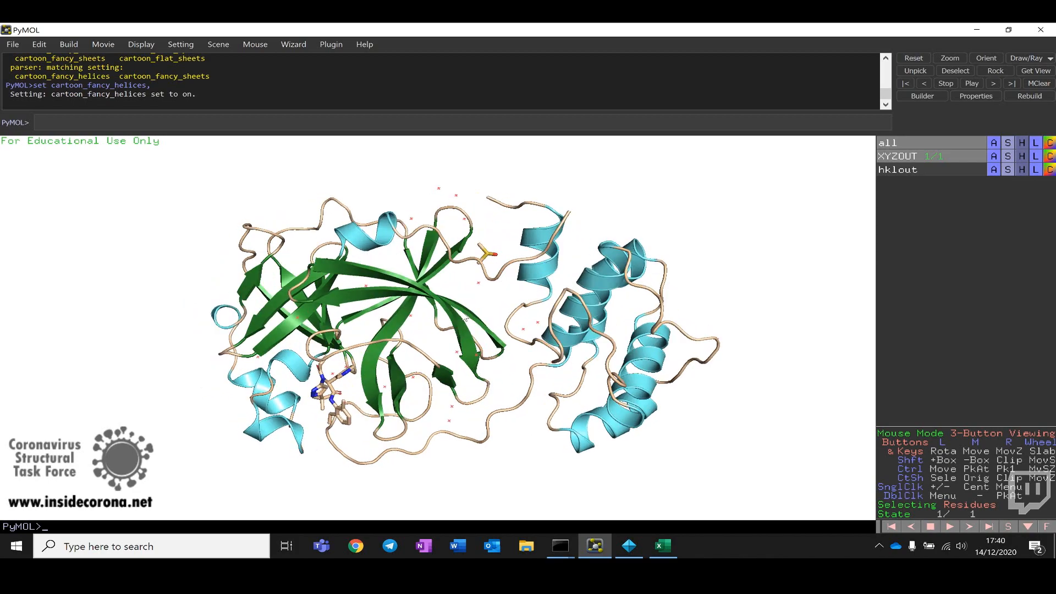
right_click_drag(466, 319, 478, 347)
left_click_drag(345, 366, 463, 334)
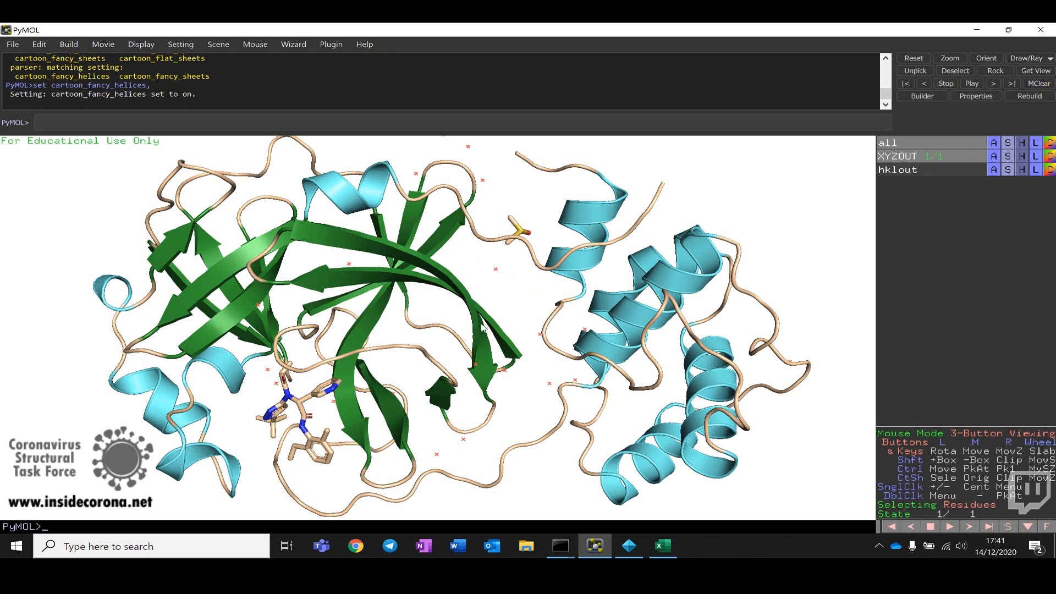
left_click_drag(484, 329, 355, 223)
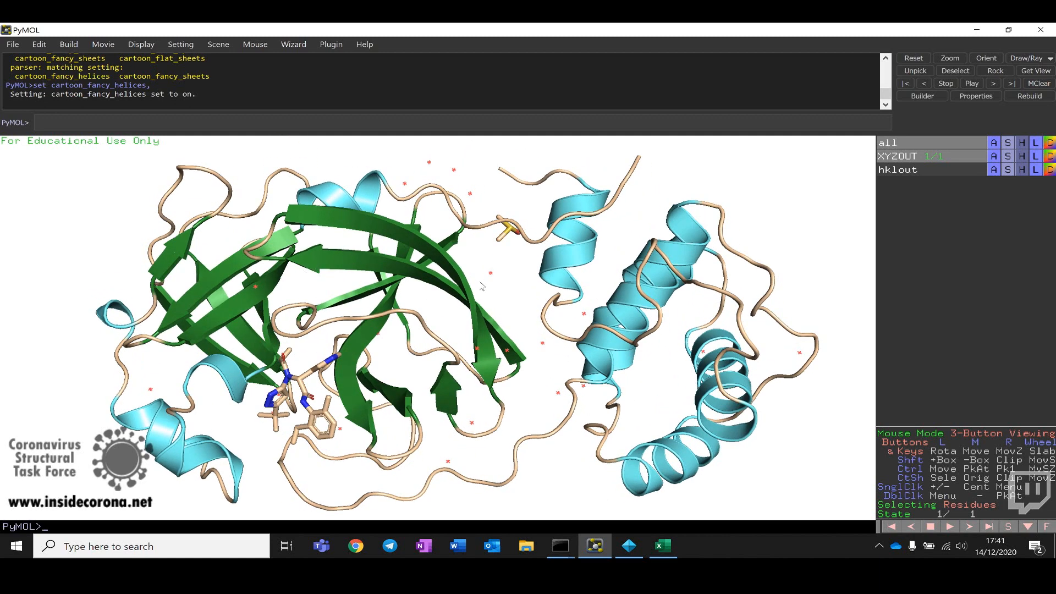
left_click_drag(490, 333, 429, 276)
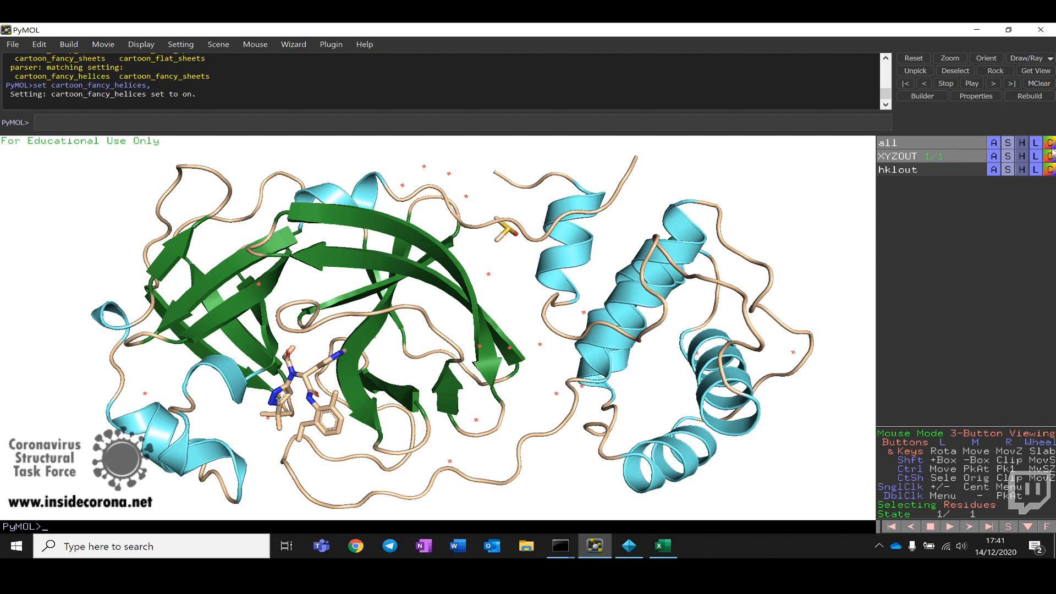
left_click(1009, 144)
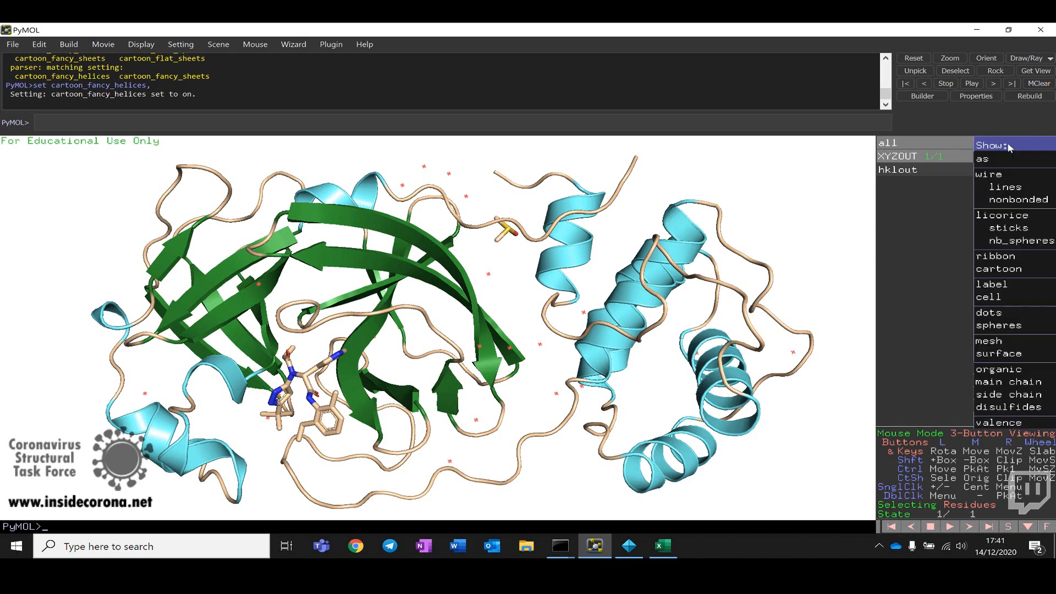
left_click(1009, 355)
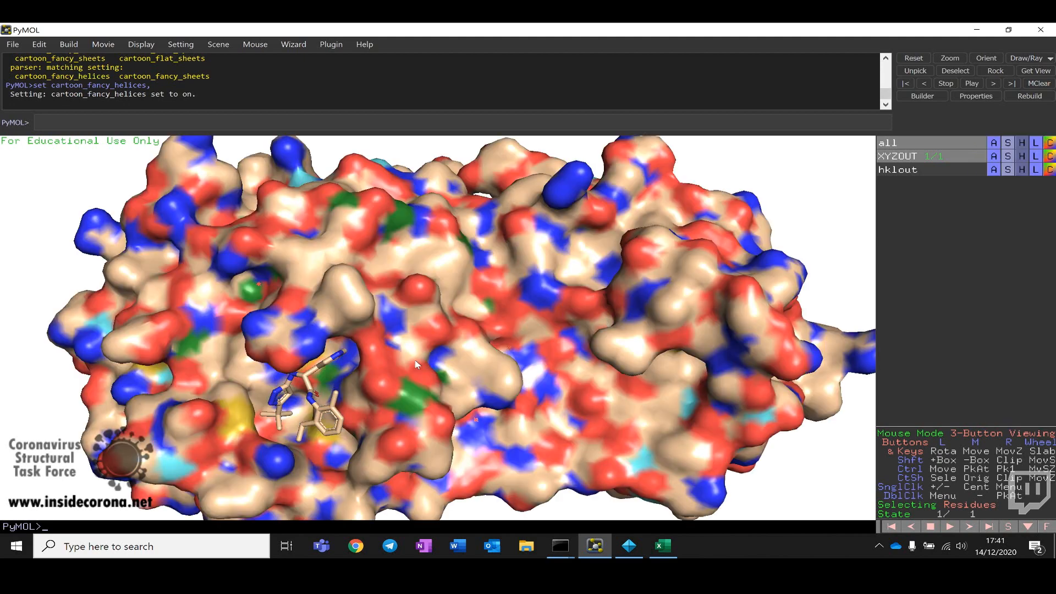
Step: Select the ligand and center the view on it
left_click_drag(288, 396, 396, 330)
left_click_drag(538, 302, 569, 286)
left_click_drag(453, 293, 568, 285)
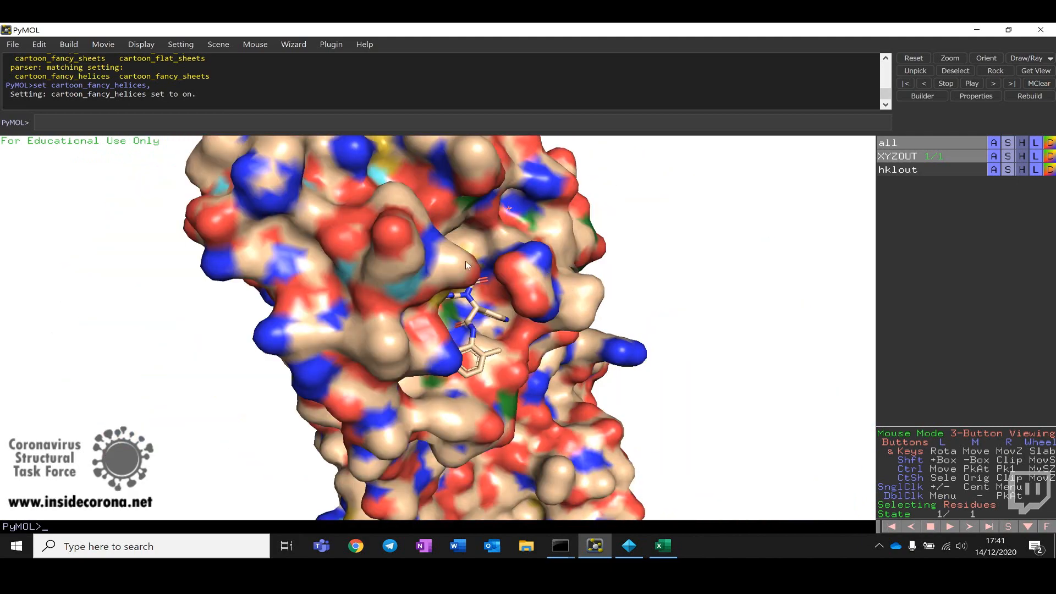
left_click_drag(467, 266, 327, 346)
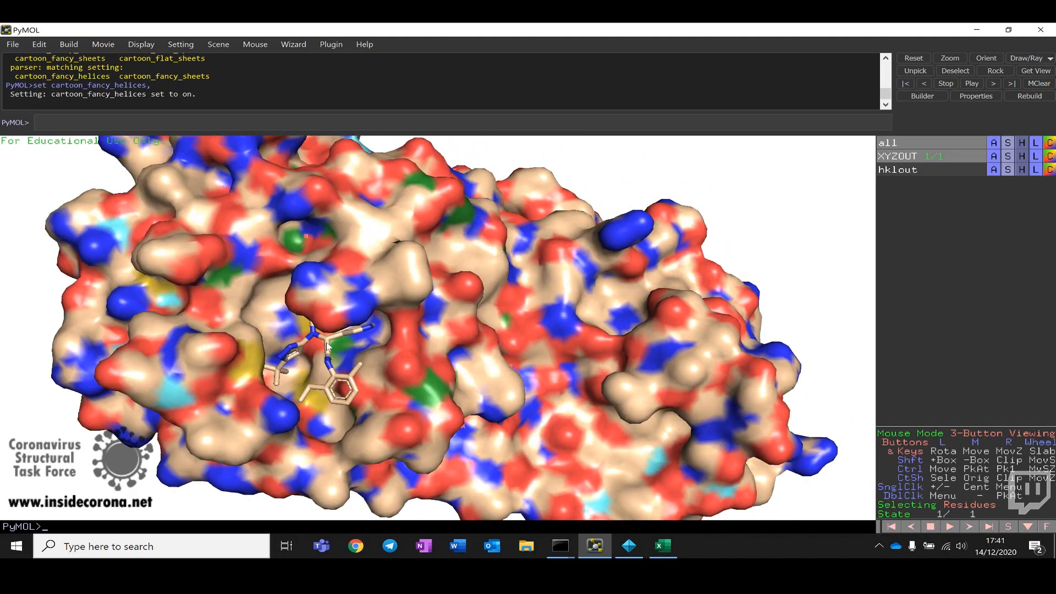
left_click(328, 345)
right_click(327, 345)
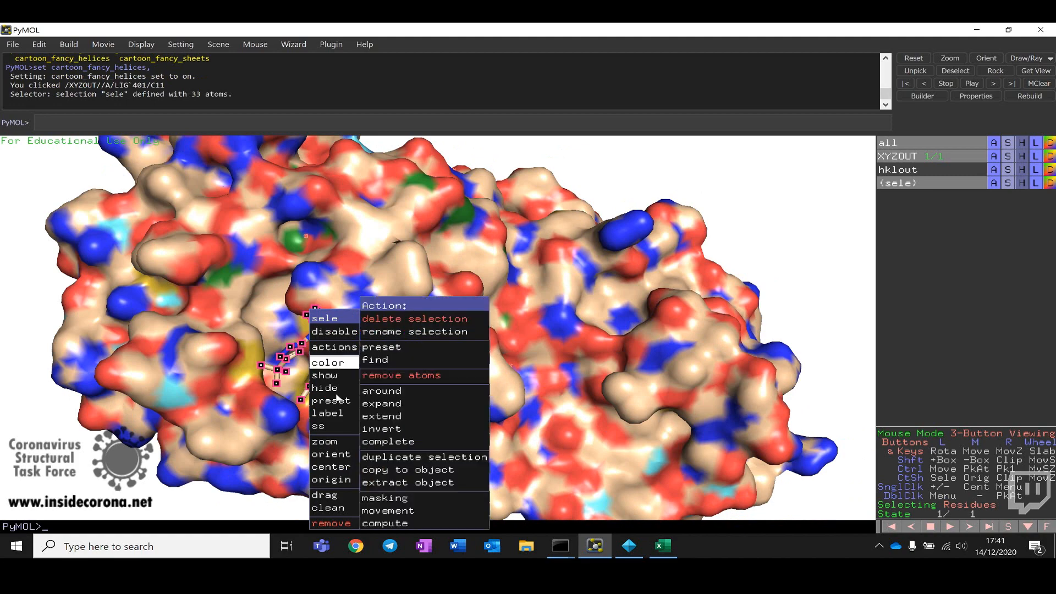
left_click(333, 467)
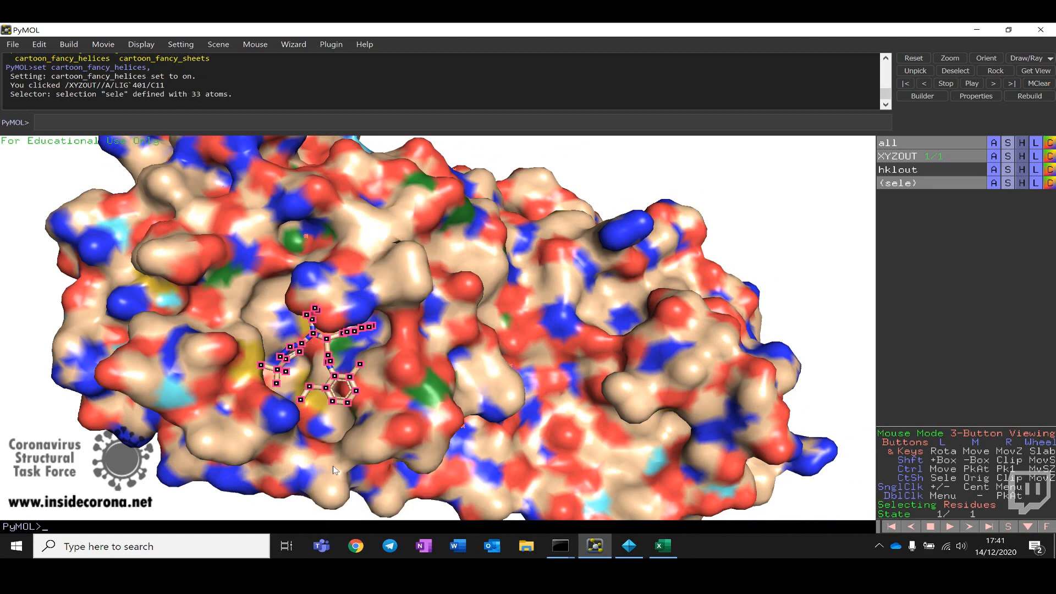
left_click(405, 474)
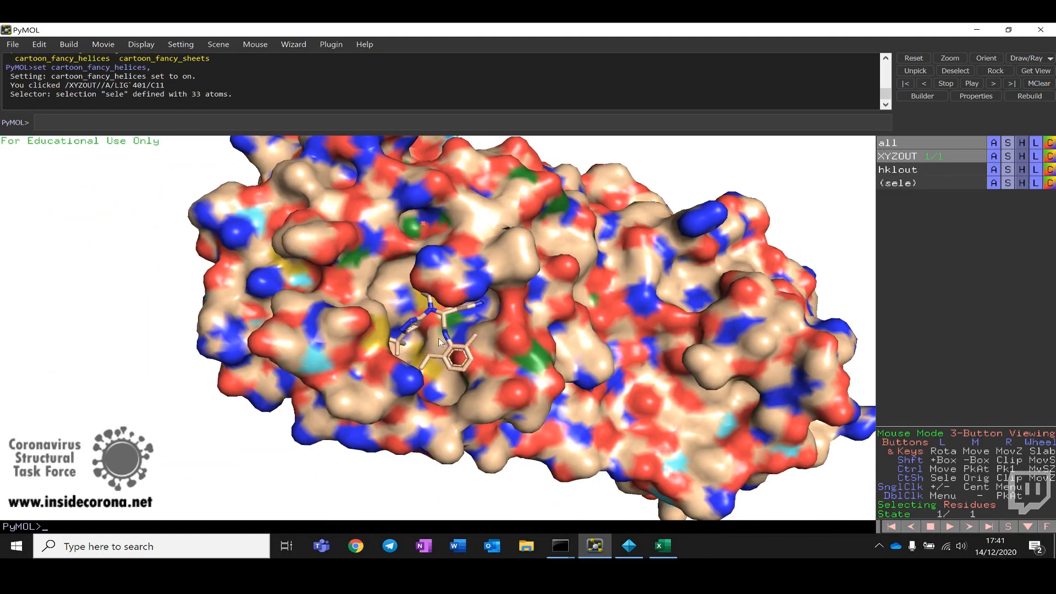
Step: Examine how the ligand sits in its binding pocket on the surface
right_click_drag(438, 338, 442, 429)
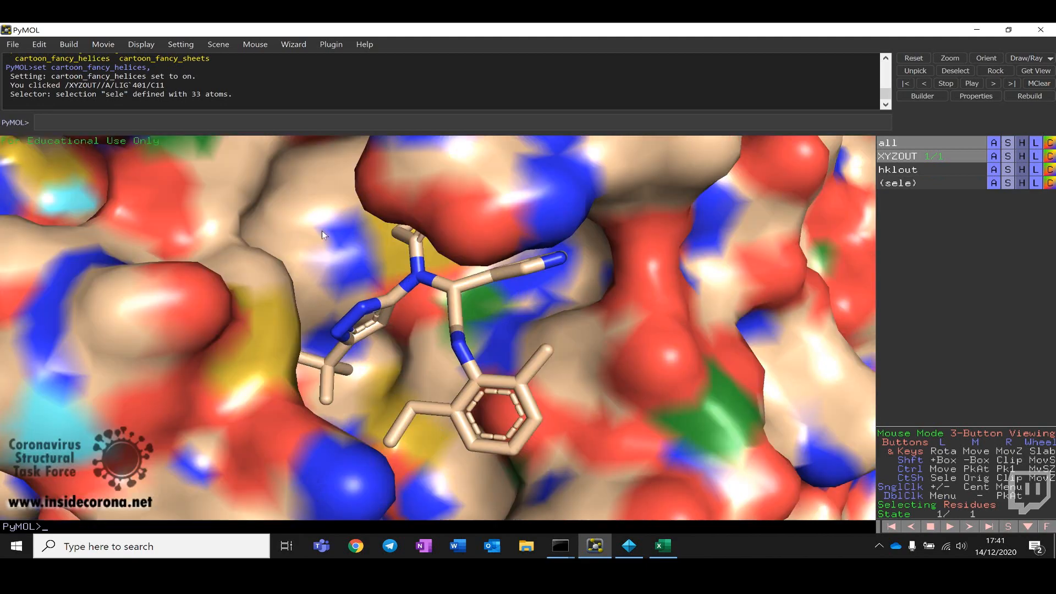
left_click_drag(322, 230, 329, 289)
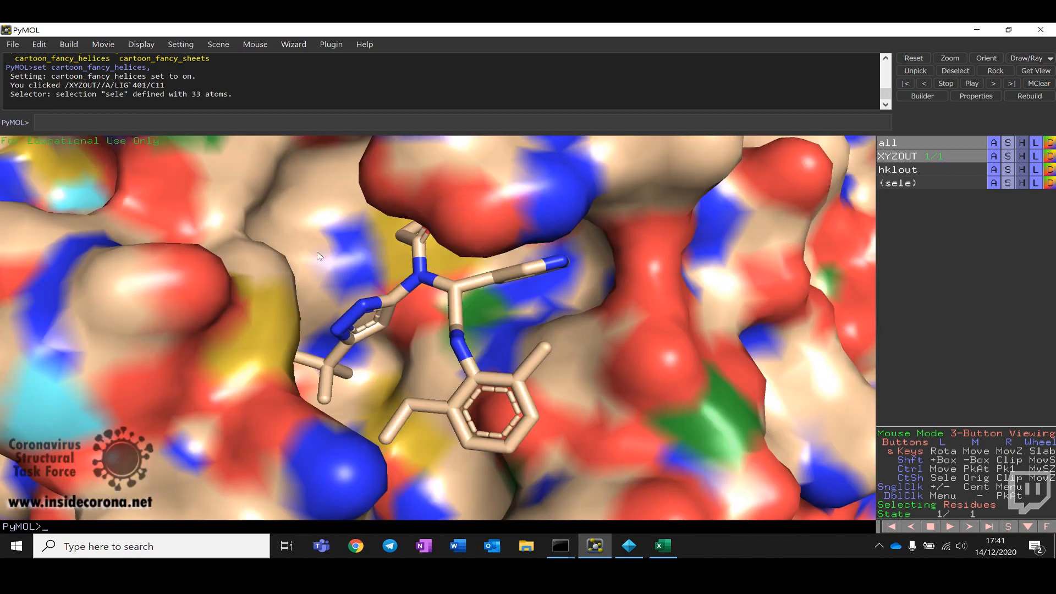
right_click_drag(328, 289, 313, 218)
left_click_drag(465, 308, 413, 309)
right_click_drag(414, 310, 459, 475)
left_click_drag(459, 476, 433, 461)
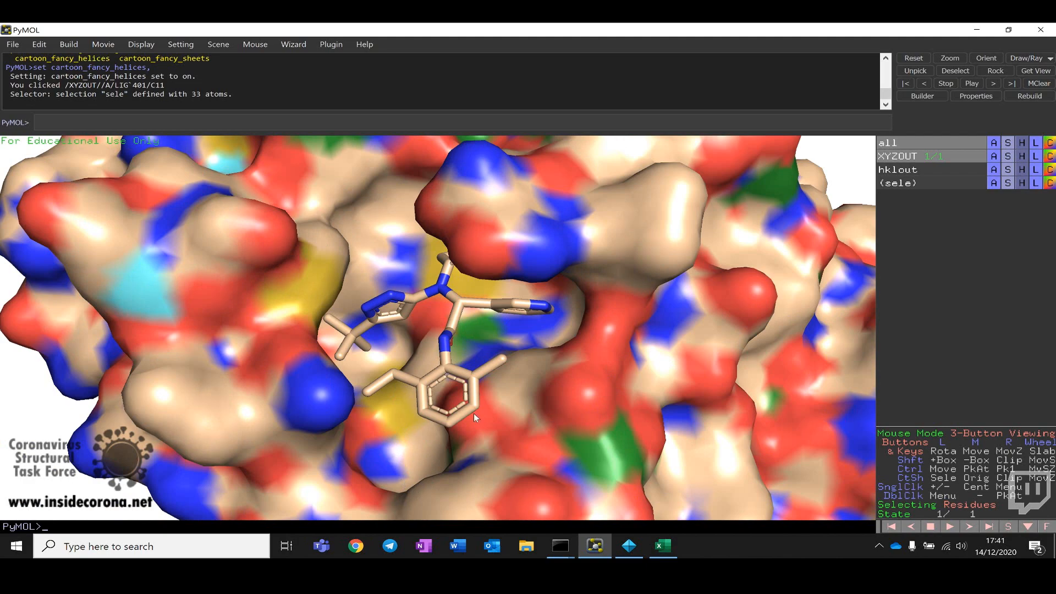
left_click_drag(582, 448, 612, 437)
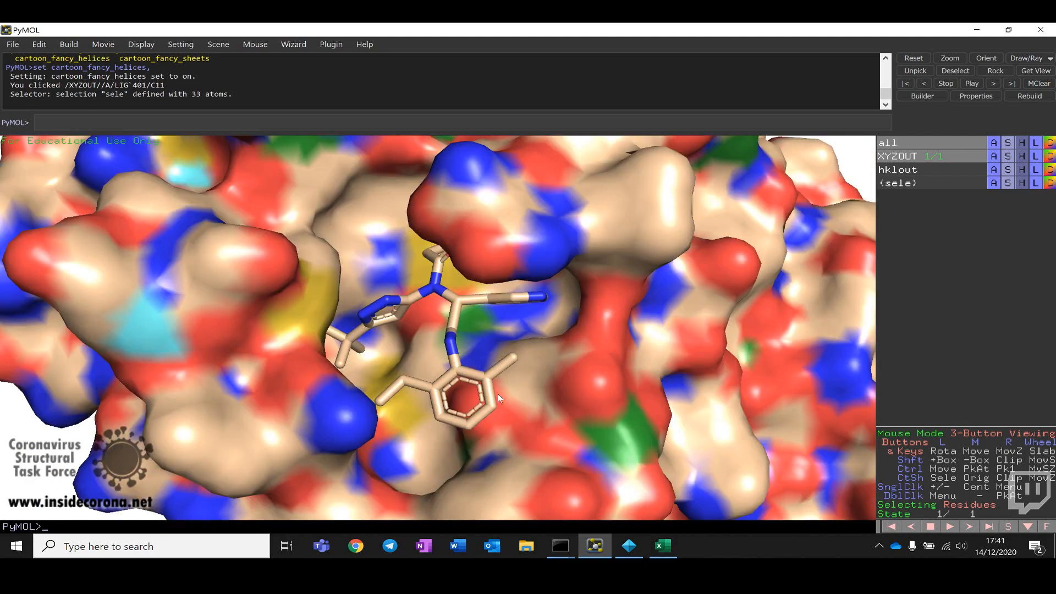
left_click_drag(449, 367, 543, 355)
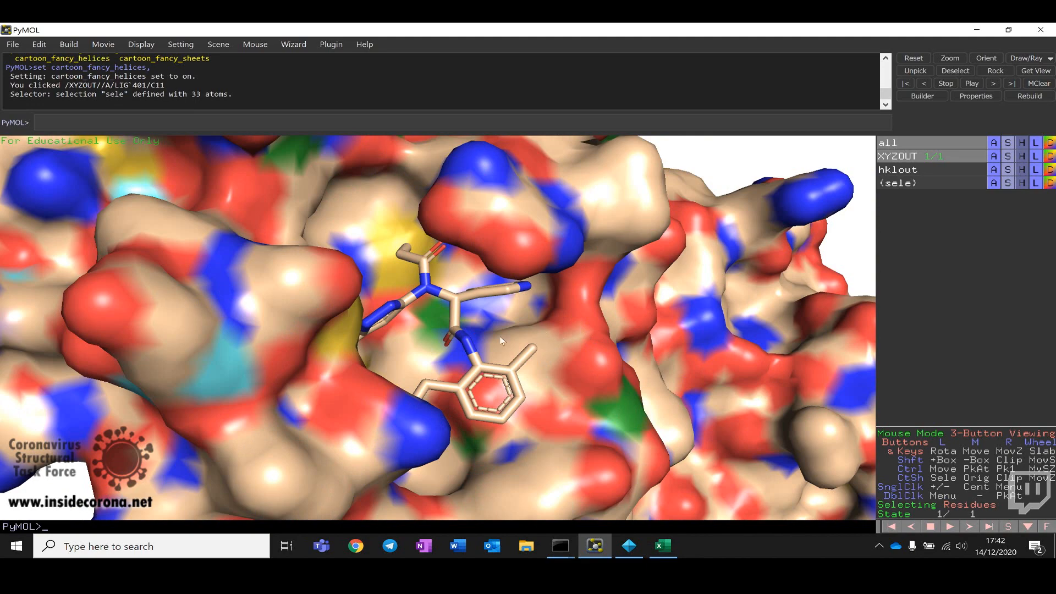
left_click_drag(543, 356, 493, 326)
right_click_drag(493, 326, 452, 232)
right_click_drag(477, 297, 484, 237)
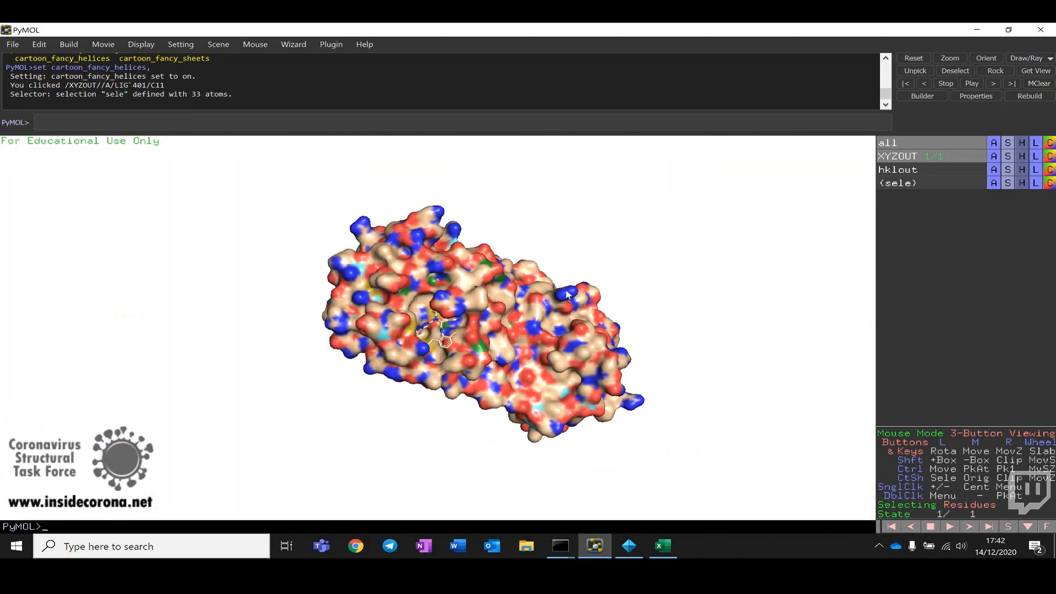
left_click_drag(550, 275, 709, 264)
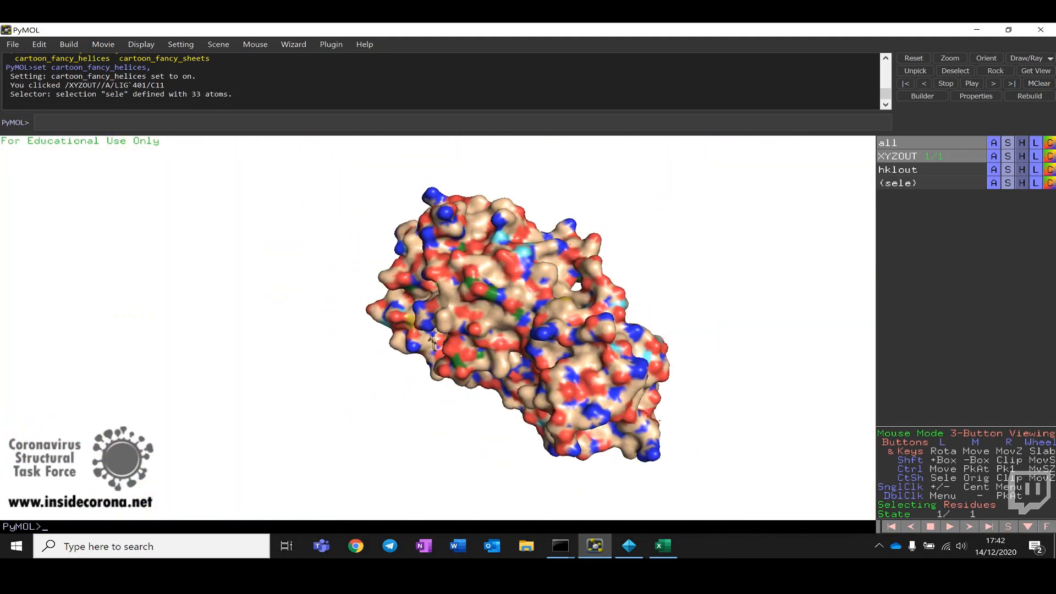
Step: Replace the surface display of all objects with a cartoon representation
left_click(1011, 144)
mouse_move(990, 157)
left_click(921, 241)
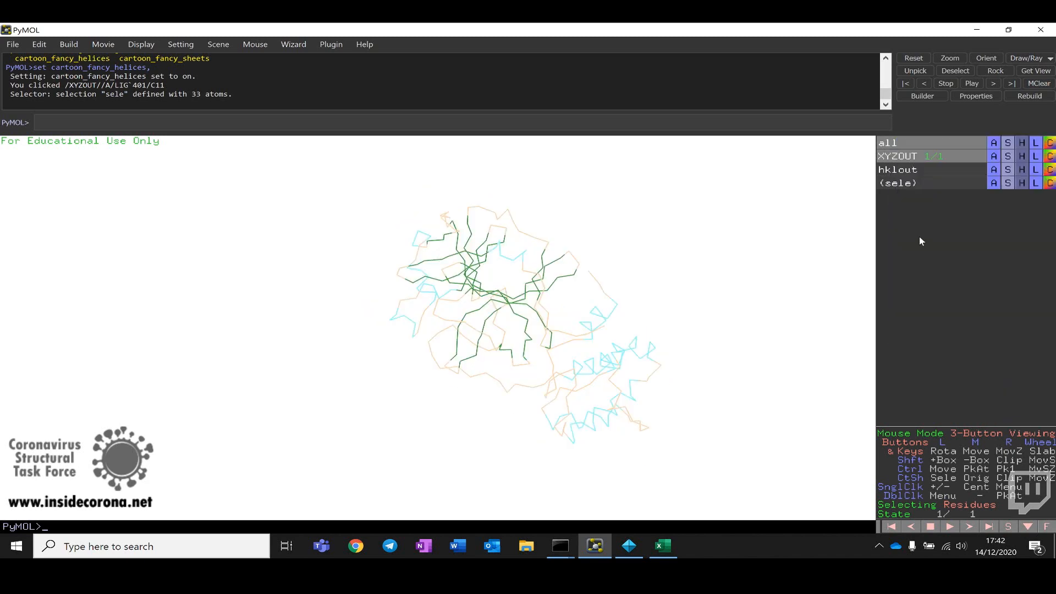
left_click(1011, 144)
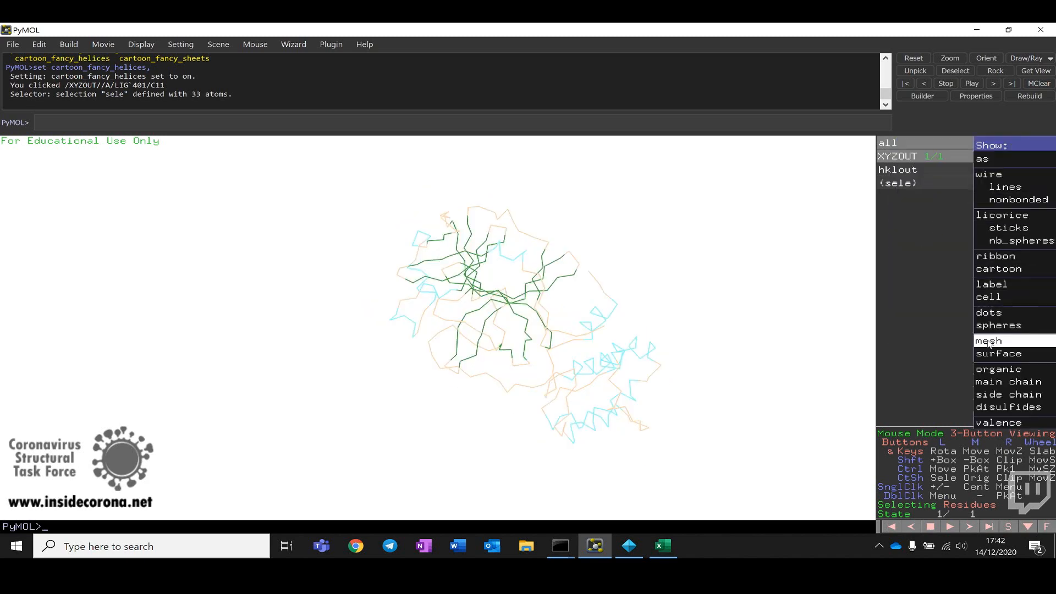
left_click(1024, 272)
left_click_drag(824, 266, 497, 321)
left_click_drag(527, 319, 550, 317)
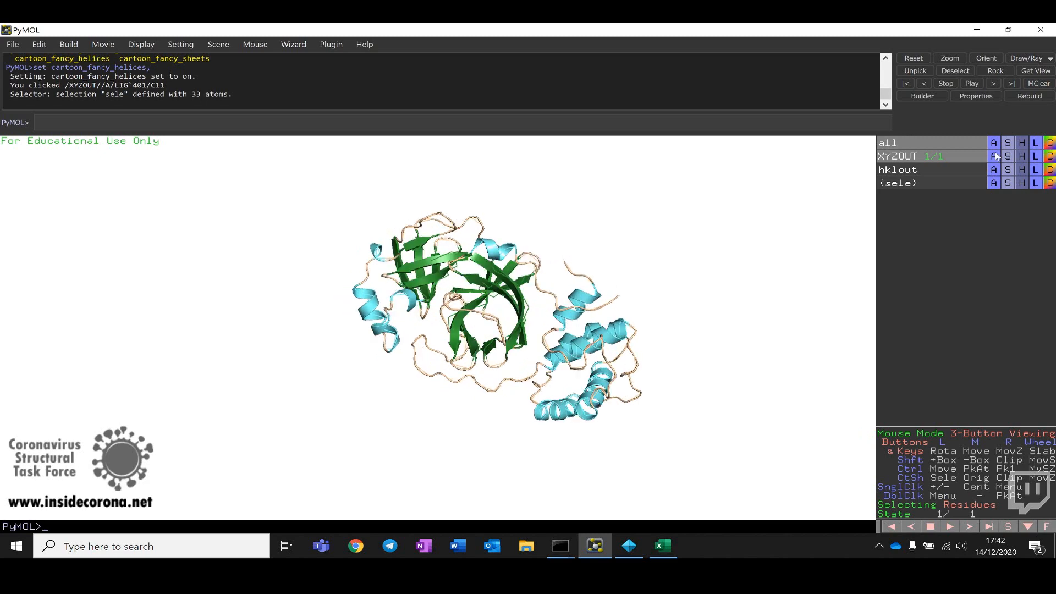
Step: Hide the ribbon representation of the model, leaving only the cartoon
left_click(1020, 156)
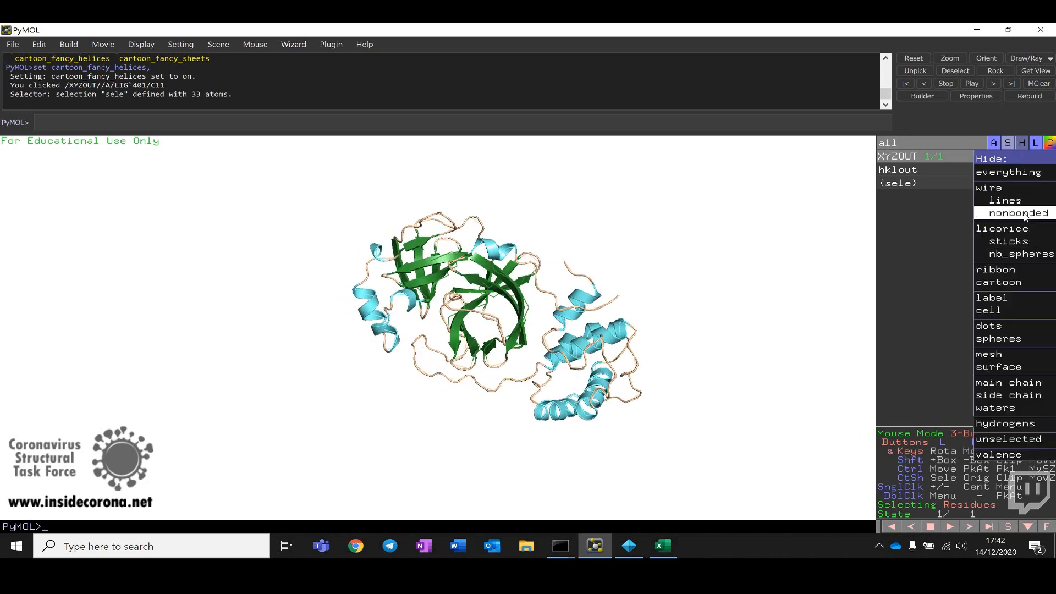
left_click(1015, 272)
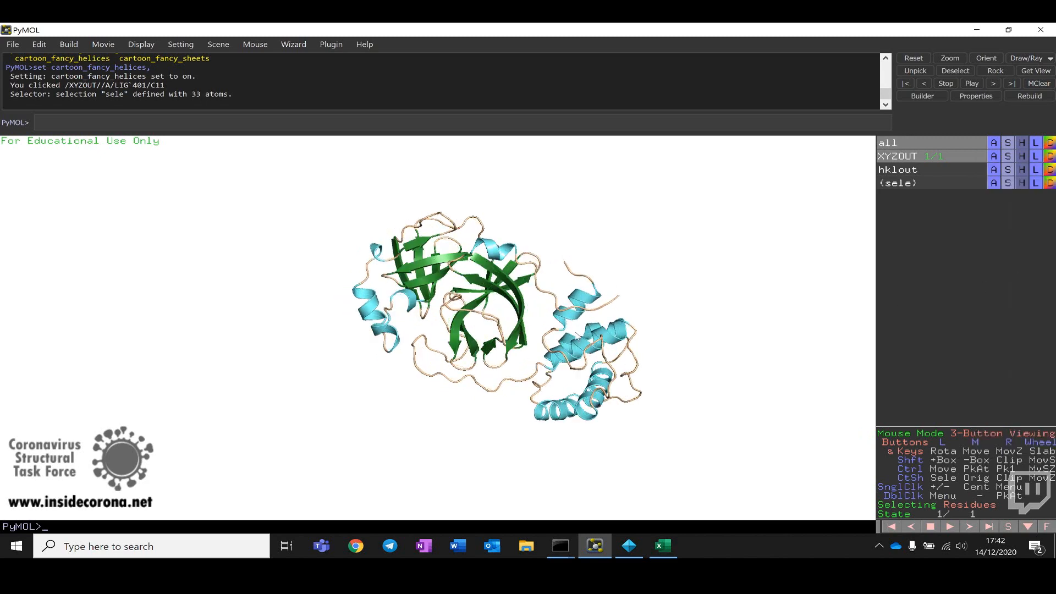
left_click_drag(505, 325, 524, 333)
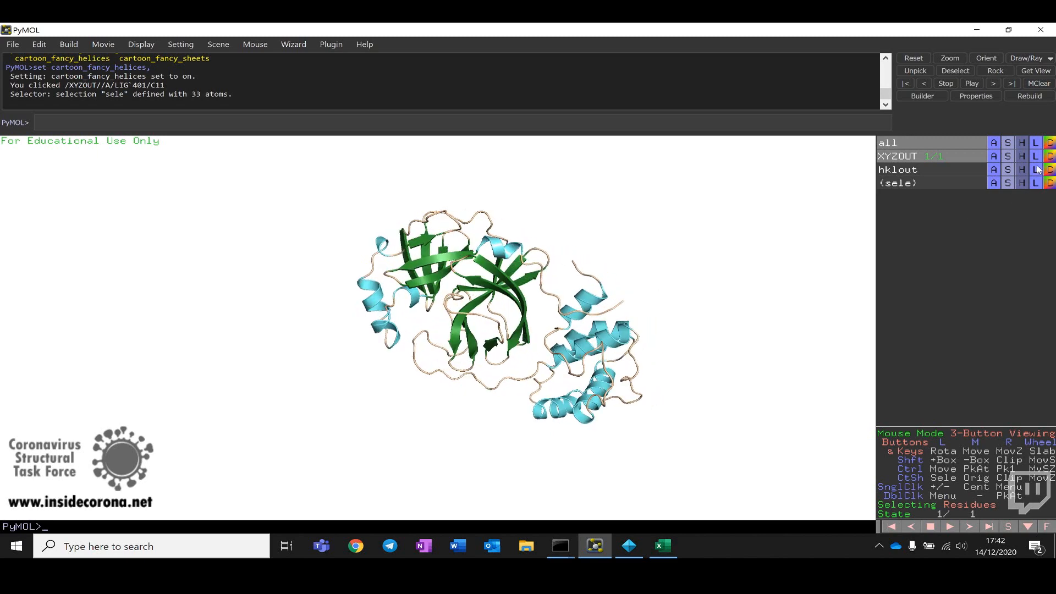
Step: Generate the crystallographic symmetry mates of the refined model
left_click(994, 156)
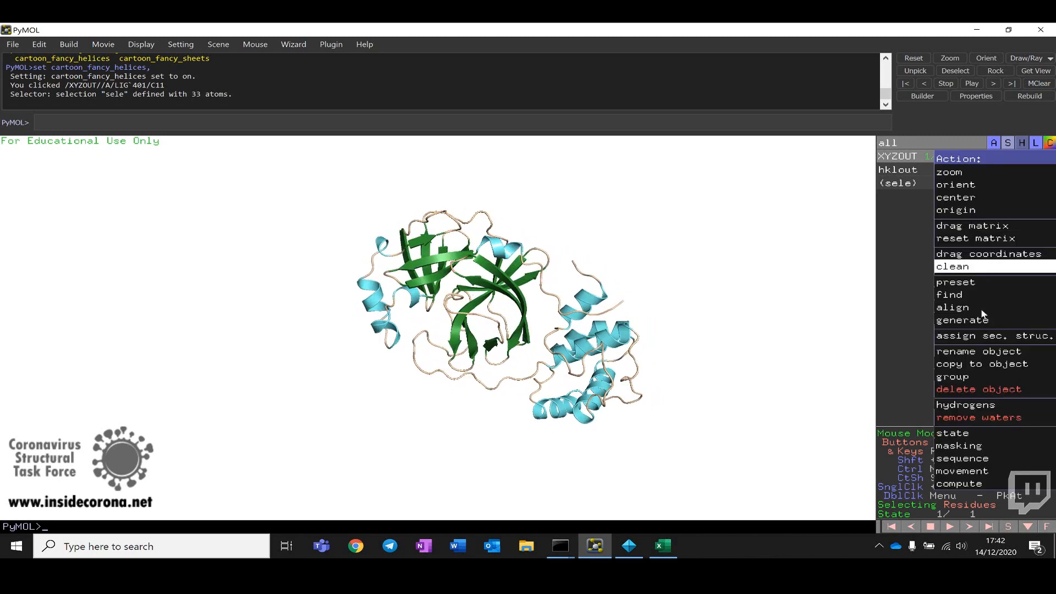
mouse_move(983, 325)
mouse_move(865, 335)
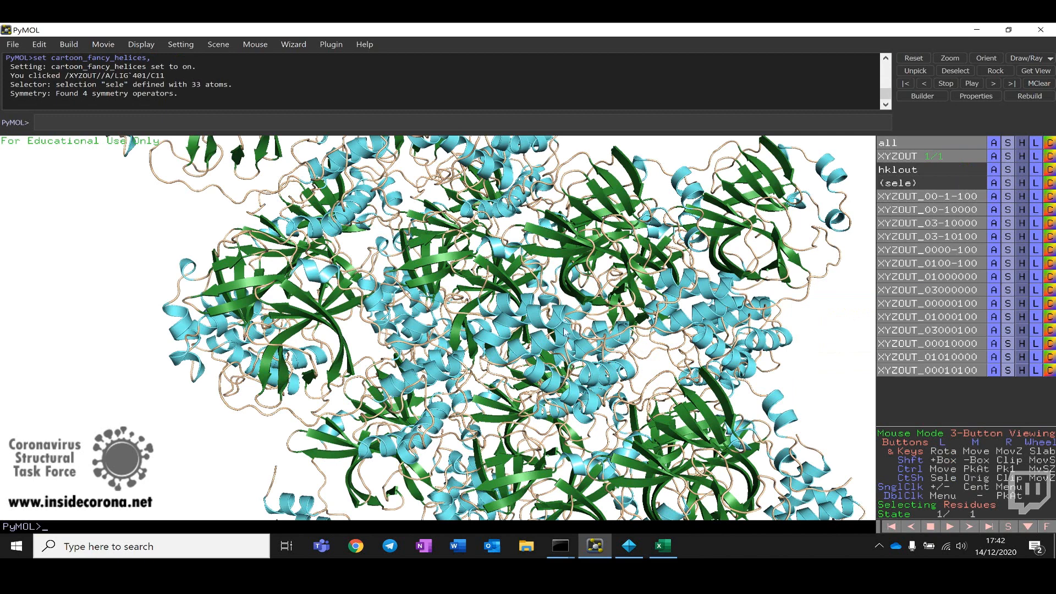
left_click_drag(522, 334, 556, 330)
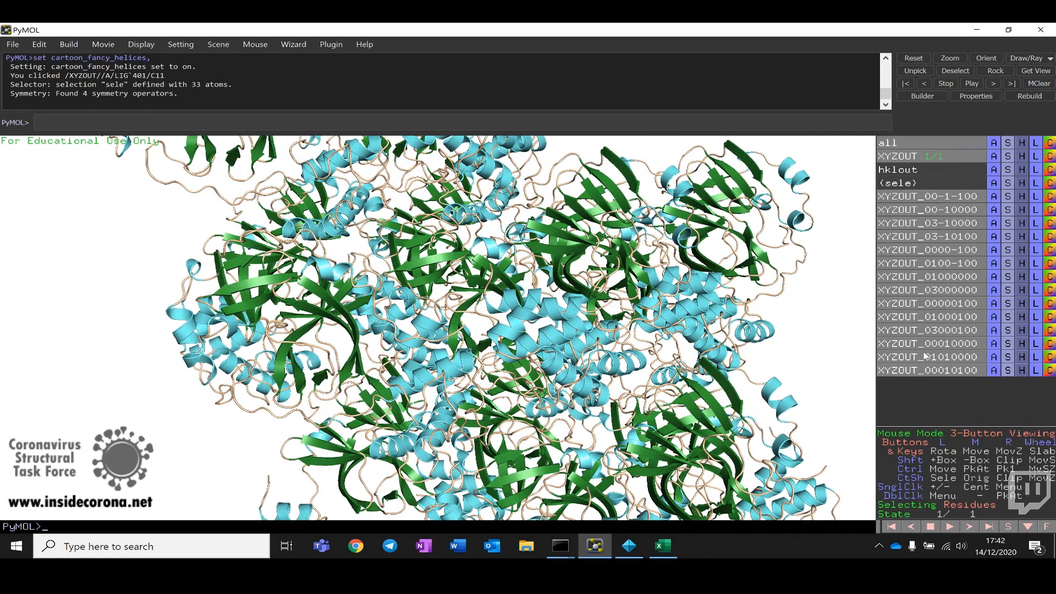
Step: Disable most of the generated symmetry-mate objects to declutter the view
left_click(921, 373)
left_click(940, 358)
left_click(941, 357)
left_click(955, 344)
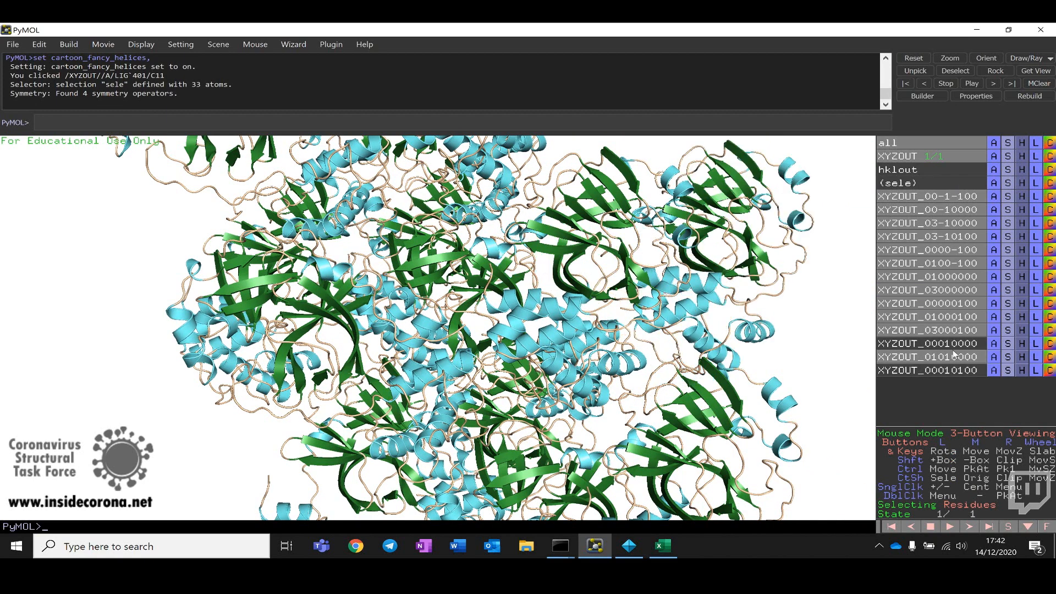
left_click(954, 356)
left_click(970, 332)
left_click(970, 317)
left_click(971, 304)
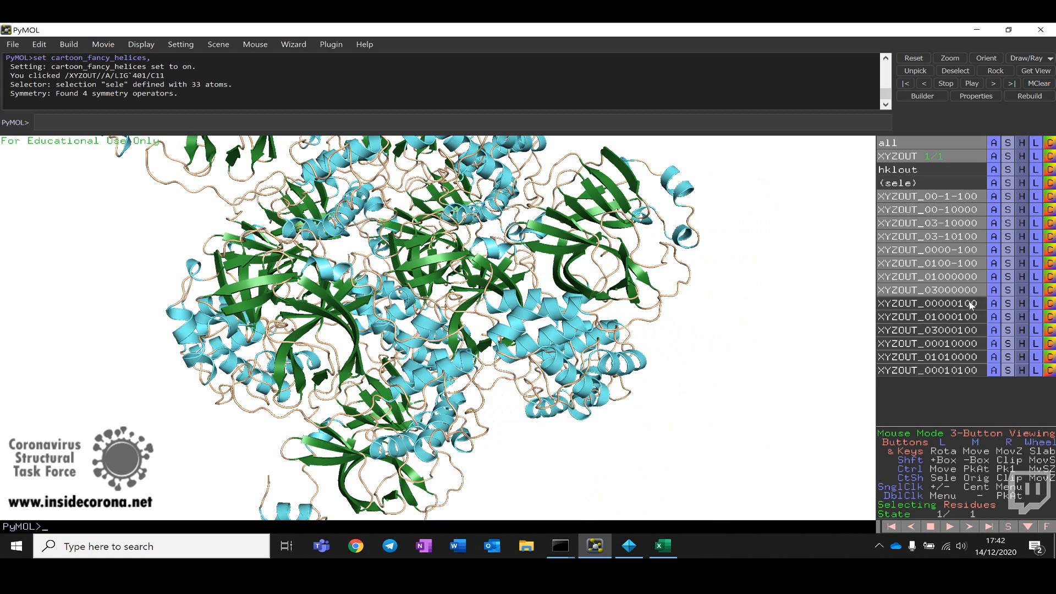
left_click(970, 290)
left_click(970, 277)
left_click(970, 263)
left_click(972, 250)
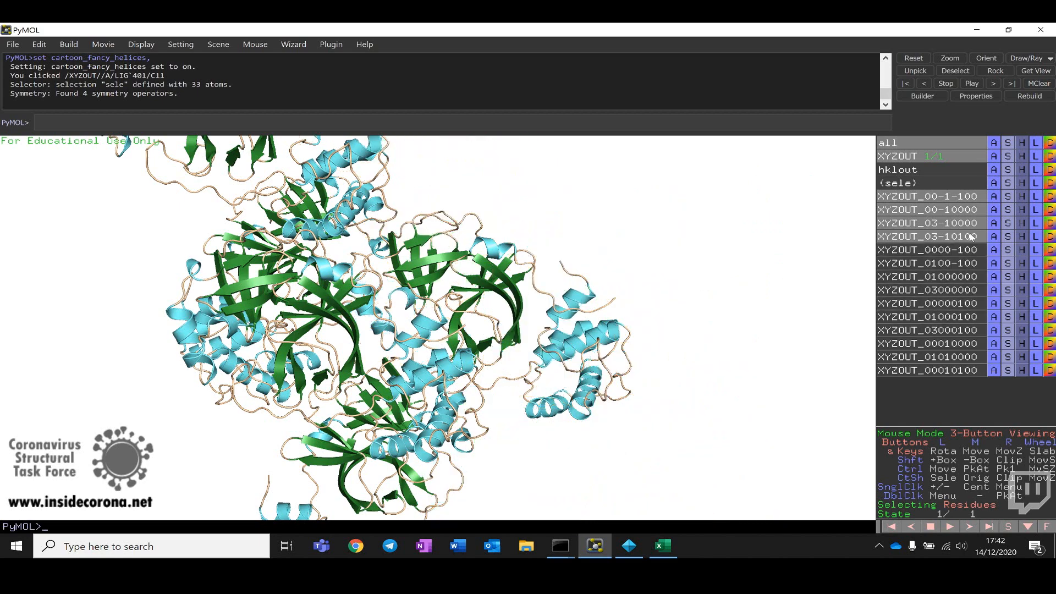
left_click(971, 236)
left_click(971, 236)
left_click(972, 223)
left_click(968, 238)
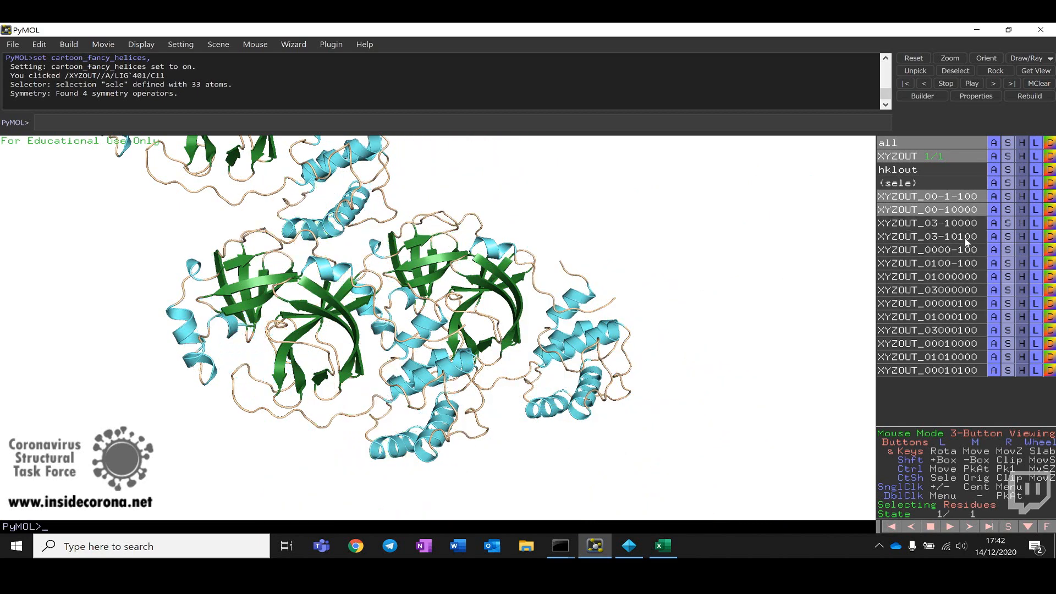
Step: Toggle the remaining symmetry mates to keep only XYZOUT_01000000 forming the dimer with the model
left_click(964, 211)
left_click_drag(433, 254, 841, 231)
left_click(946, 211)
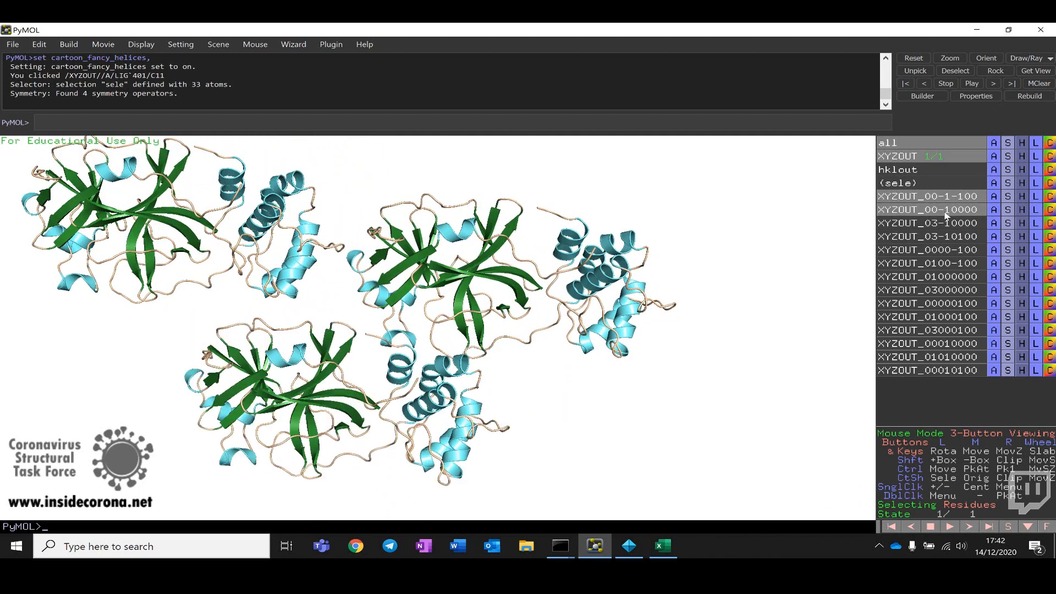
left_click(945, 211)
left_click(935, 224)
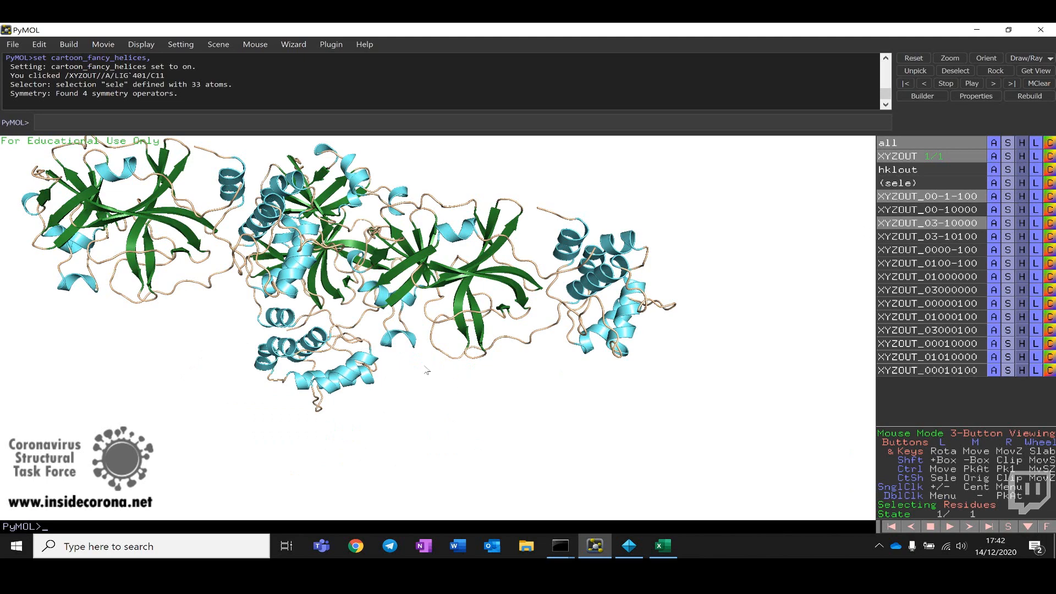
left_click_drag(426, 371, 457, 341)
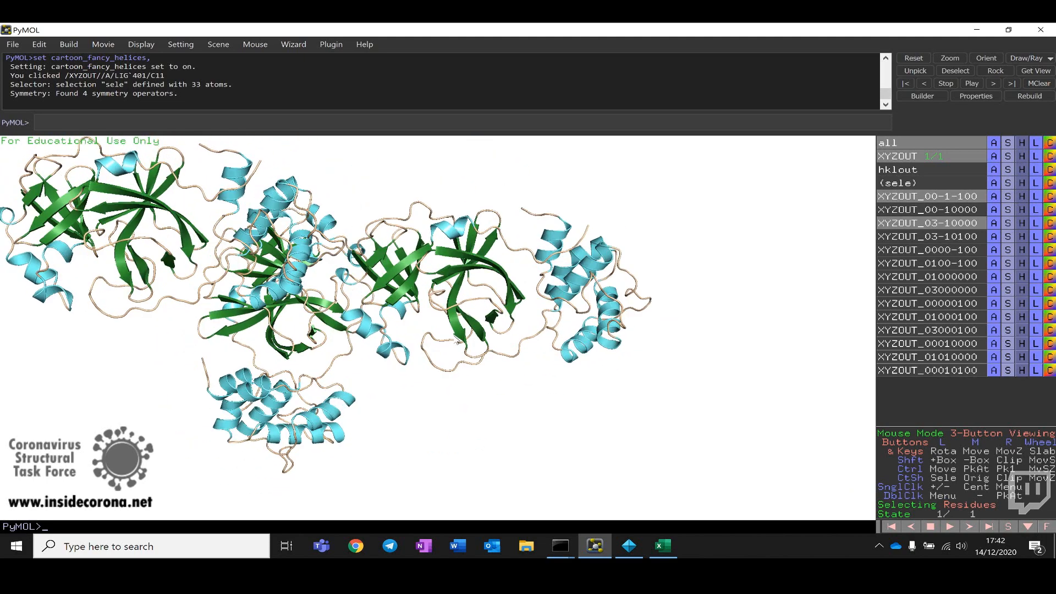
left_click(934, 225)
left_click(935, 235)
left_click_drag(648, 318, 701, 296)
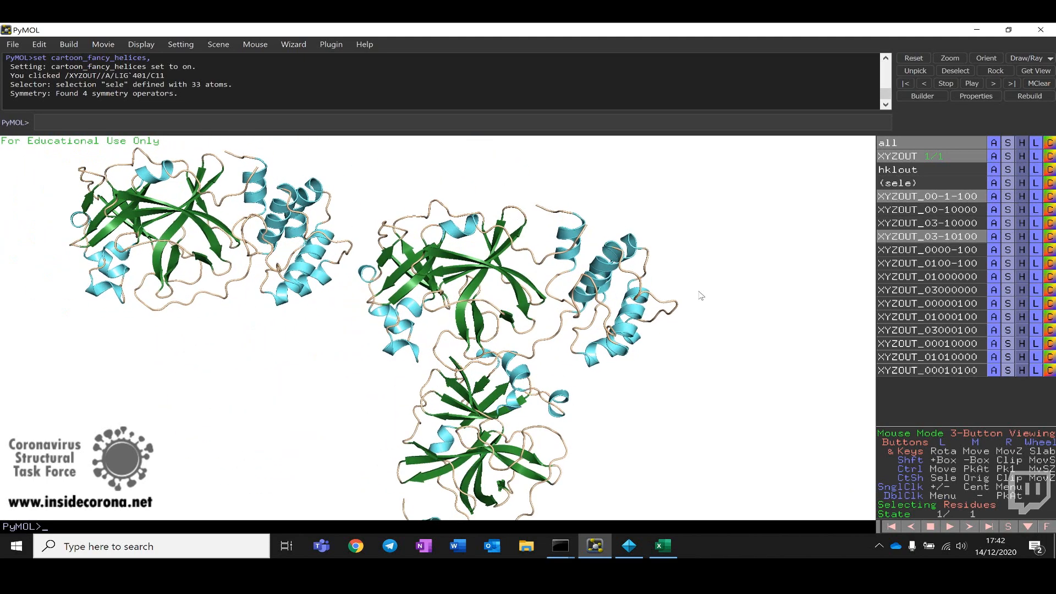
left_click(913, 193)
left_click(919, 252)
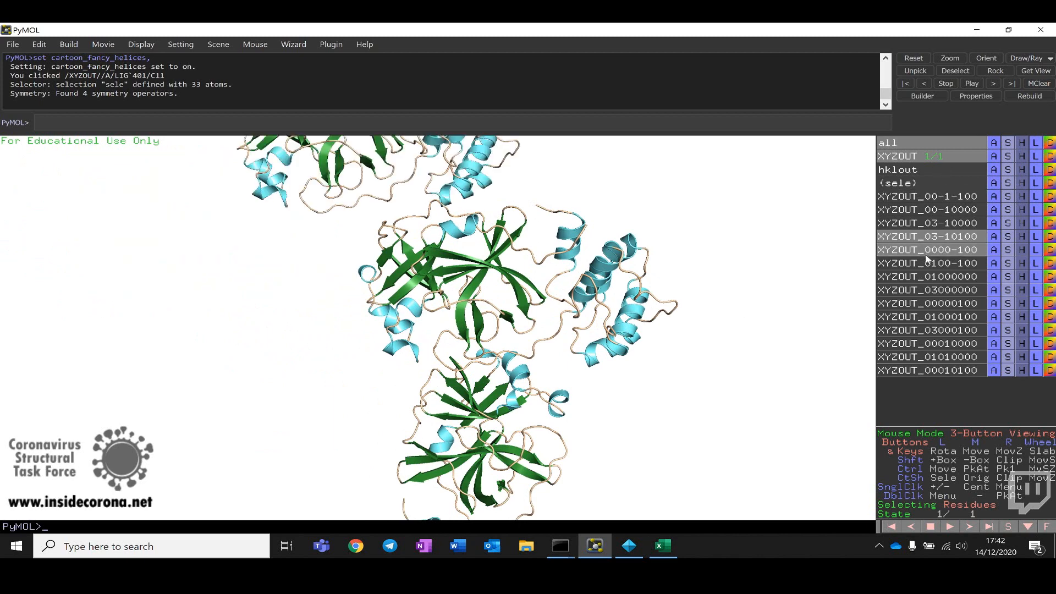
left_click(928, 264)
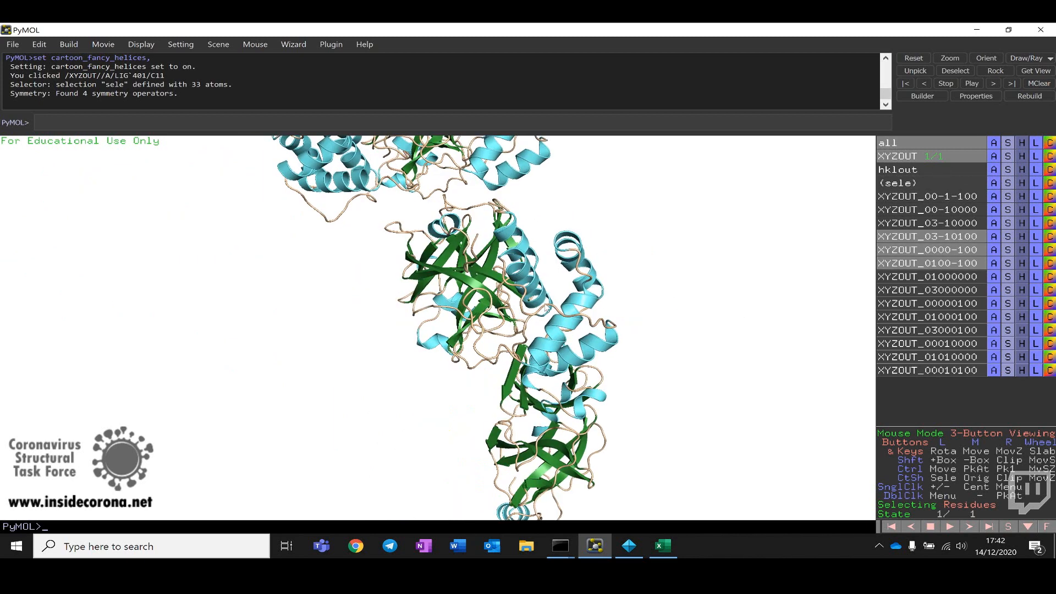
left_click(910, 276)
left_click_drag(546, 327, 336, 377)
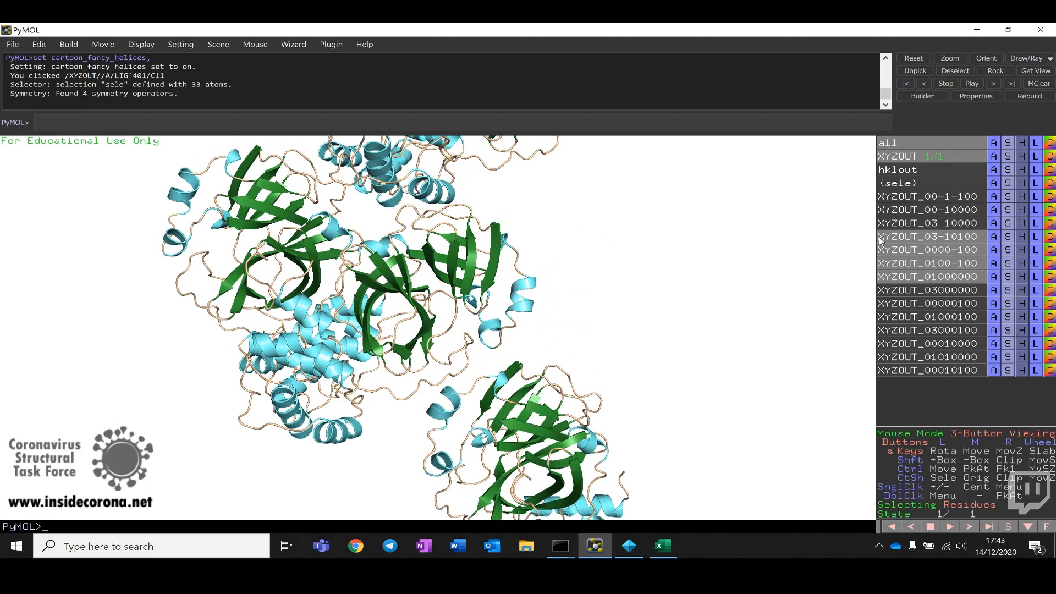
left_click(937, 264)
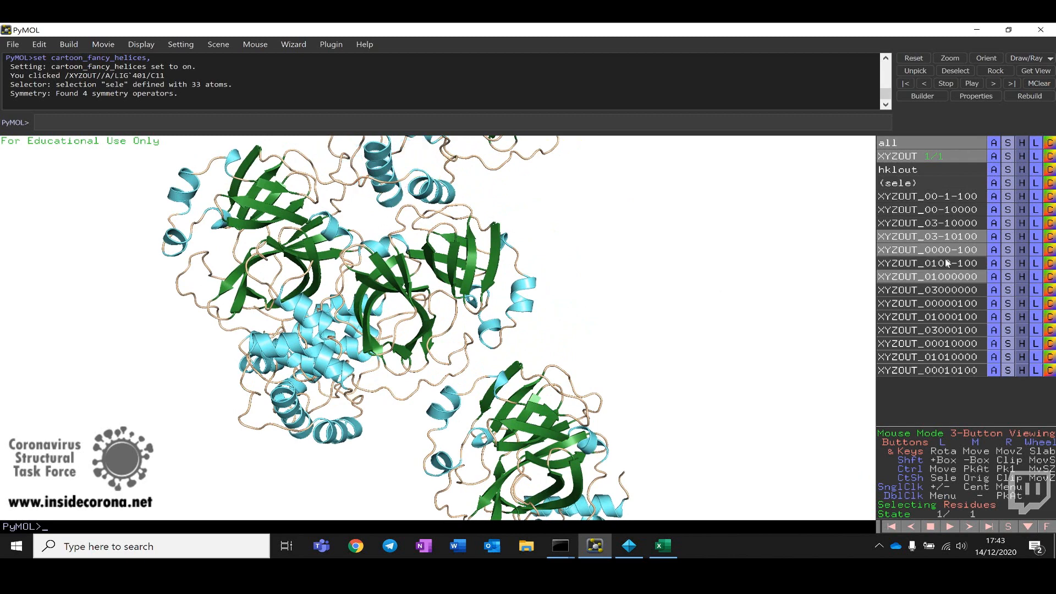
left_click(938, 264)
left_click(951, 236)
left_click(955, 251)
left_click(954, 256)
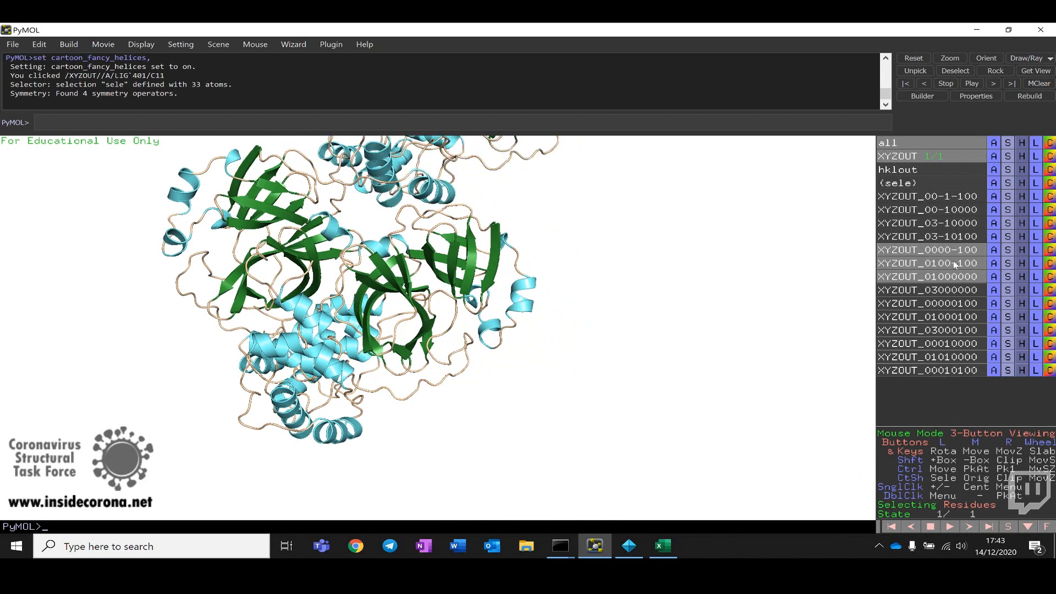
left_click(953, 260)
left_click(960, 252)
left_click_drag(522, 278, 671, 254)
left_click_drag(556, 258, 388, 307)
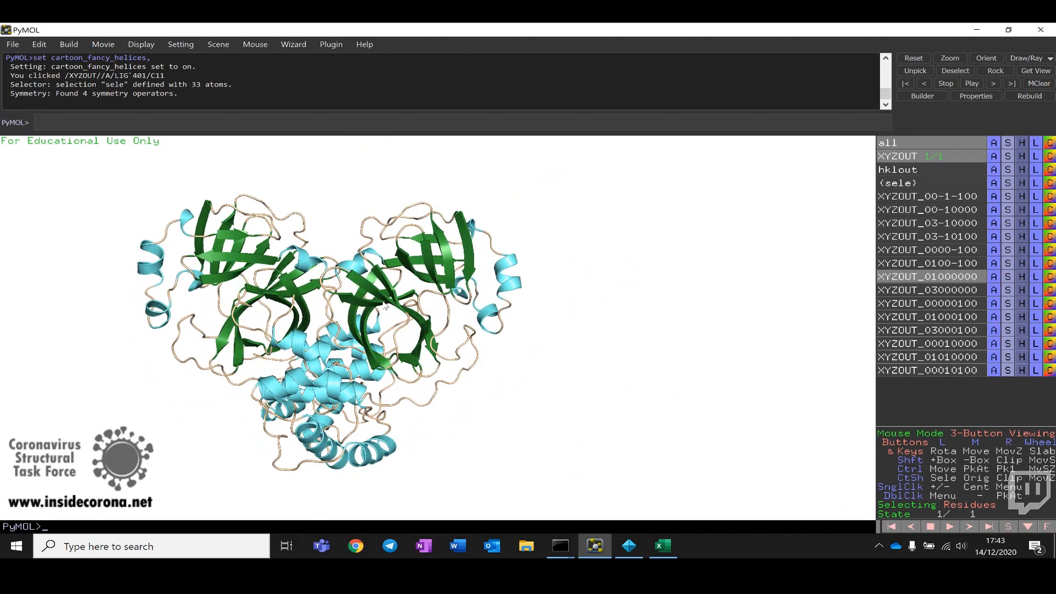
Step: Turn on the sequence display and select the LIG residues from it
left_click(141, 44)
left_click(165, 63)
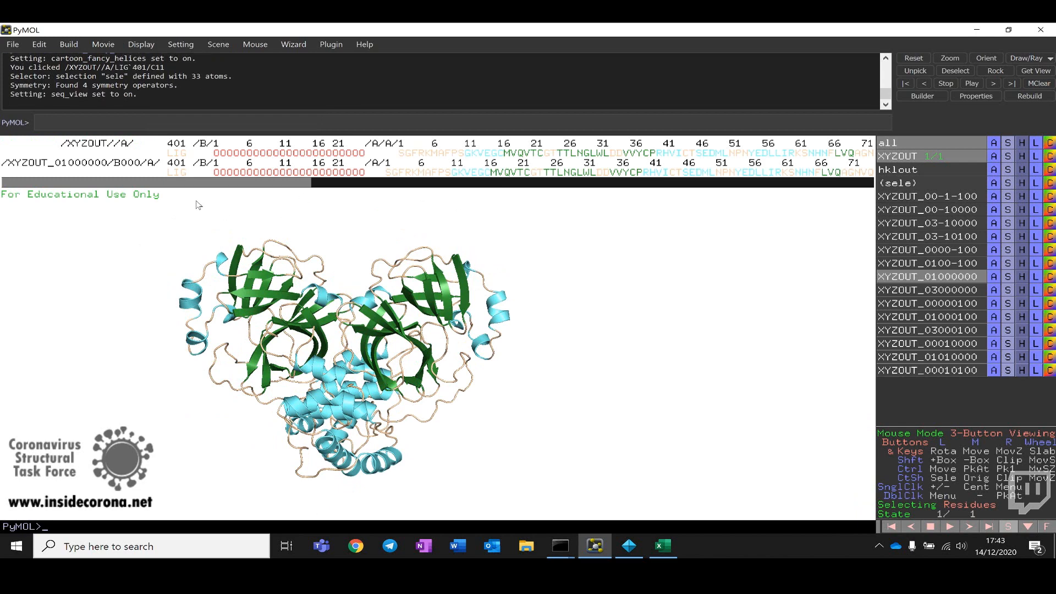
left_click(189, 172)
left_click(179, 157)
right_click(179, 158)
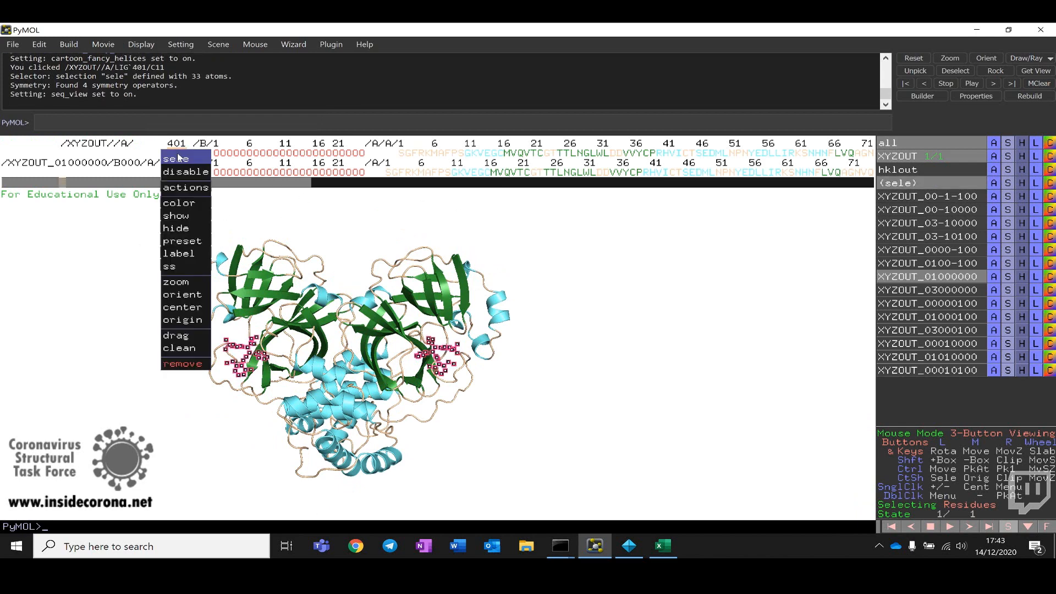
Step: Show the selected ligands as sticks and clear the selection
mouse_move(189, 217)
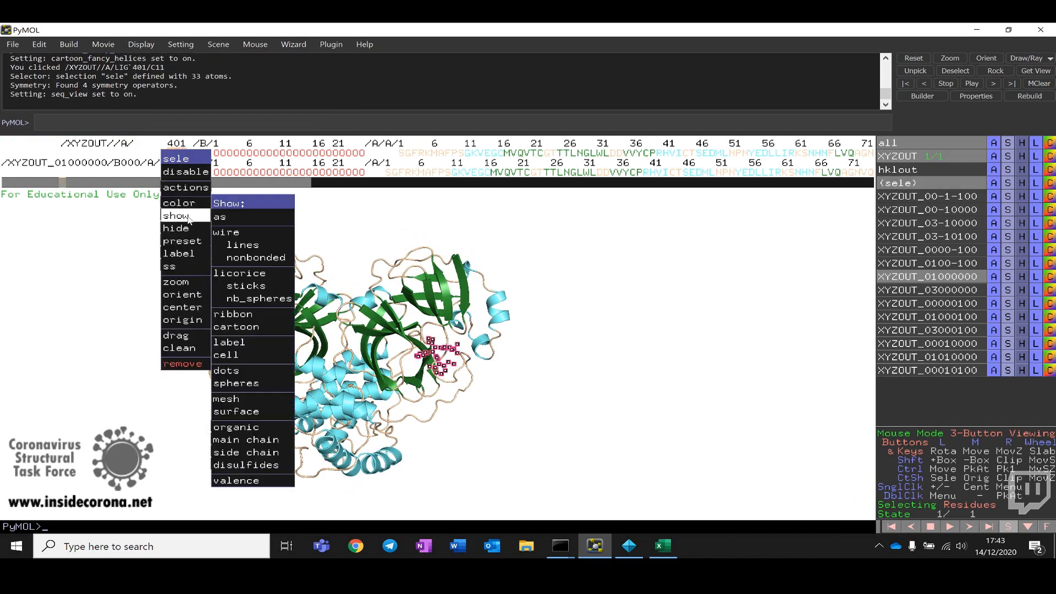
left_click(248, 286)
left_click(147, 452)
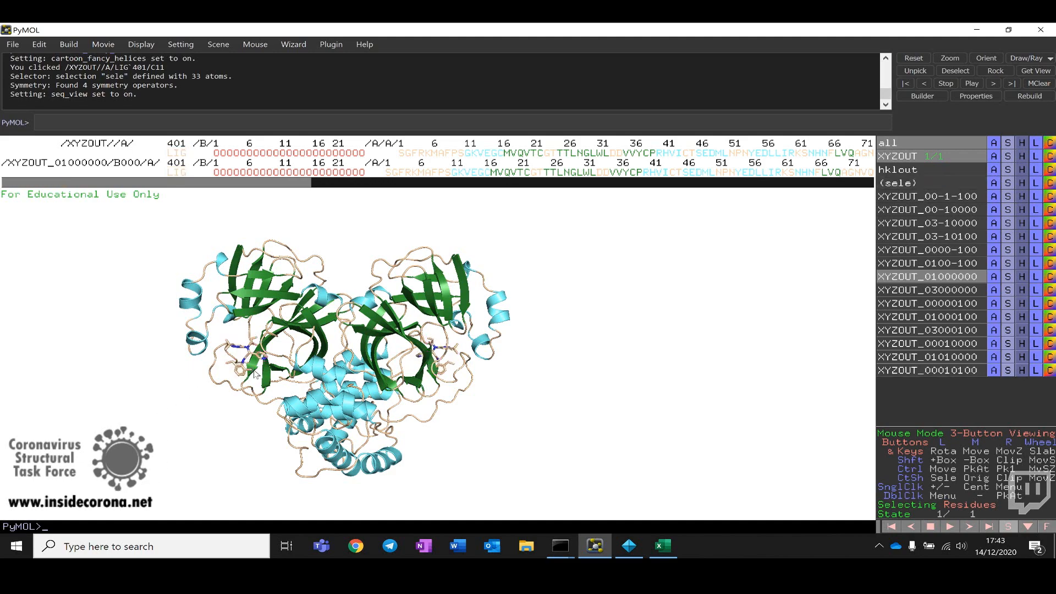
Step: Rotate and inspect the dimer with a ligand bound in each protomer
left_click_drag(303, 333, 404, 401)
left_click_drag(575, 291, 575, 320)
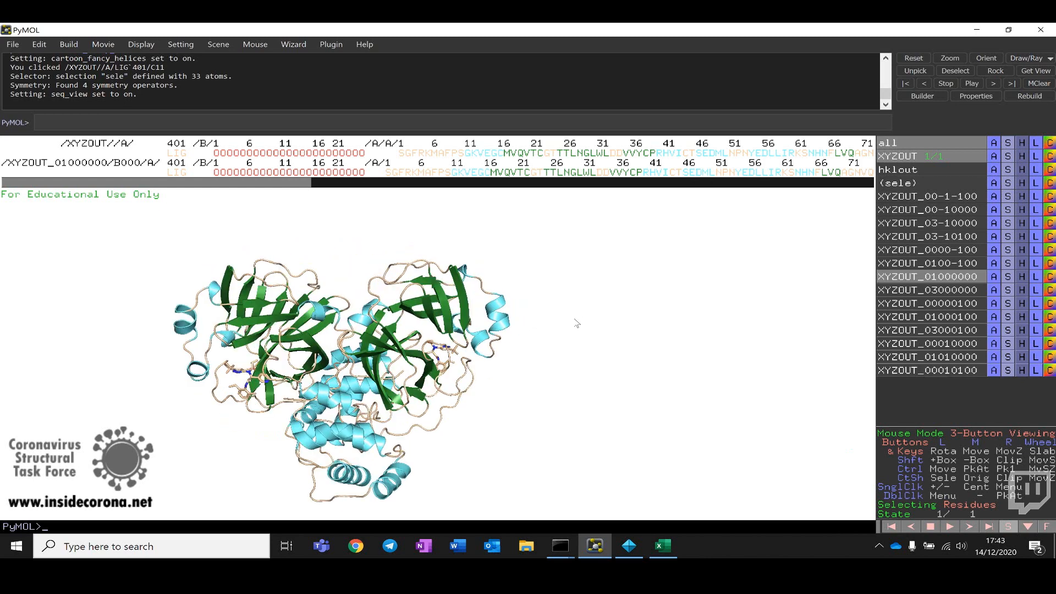
mouse_move(394, 353)
left_mouse_down()
mouse_move(423, 353)
mouse_move(382, 352)
left_mouse_up()
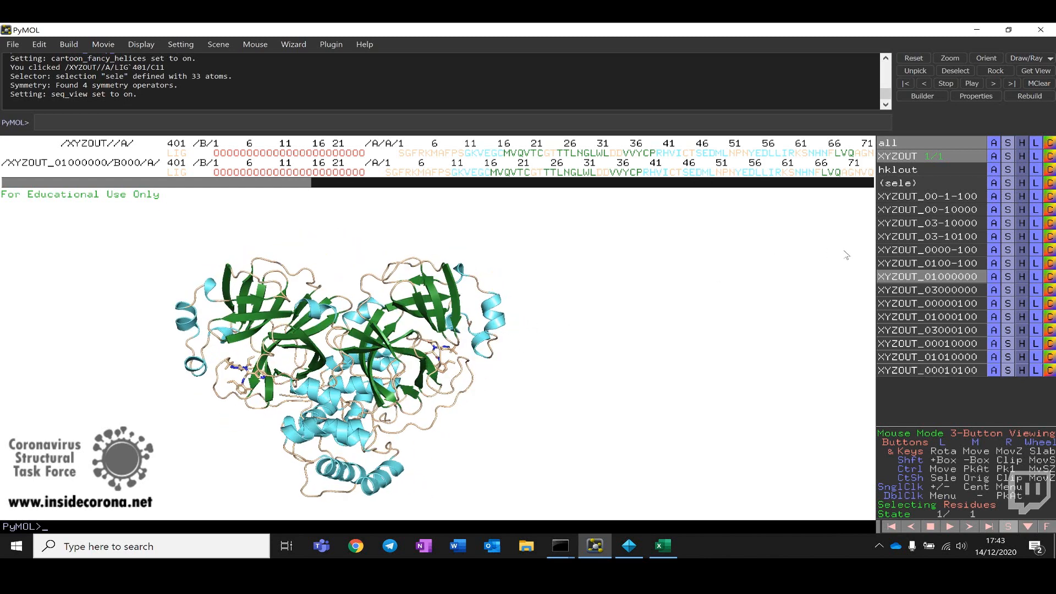
left_click(917, 277)
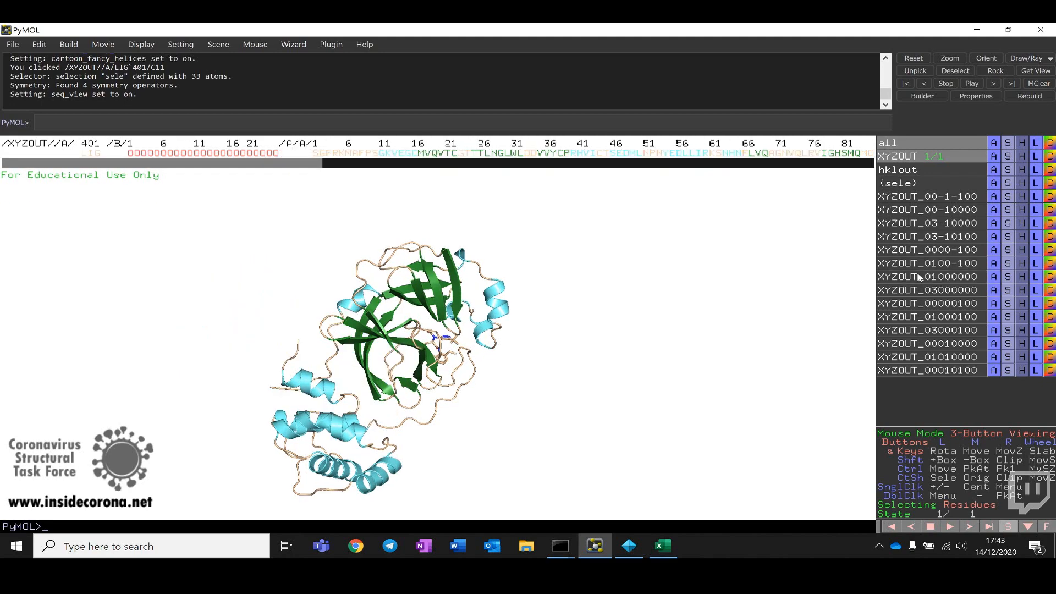
left_click(918, 276)
mouse_move(404, 394)
left_mouse_down()
mouse_move(428, 394)
mouse_move(440, 380)
mouse_move(414, 391)
mouse_move(411, 378)
left_mouse_up()
right_click_drag(276, 295, 279, 341)
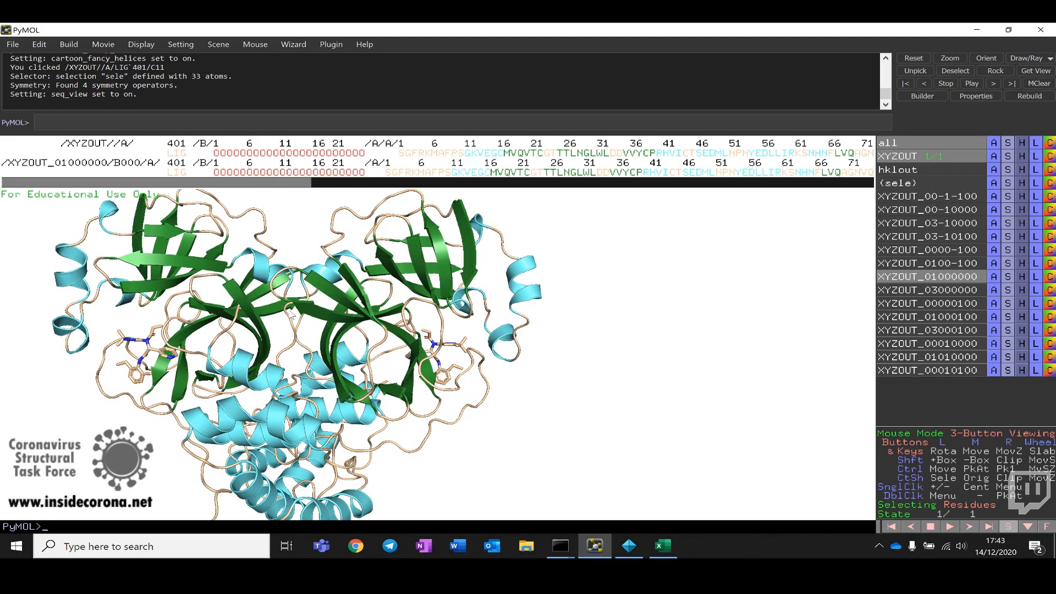
left_click_drag(279, 341, 299, 325)
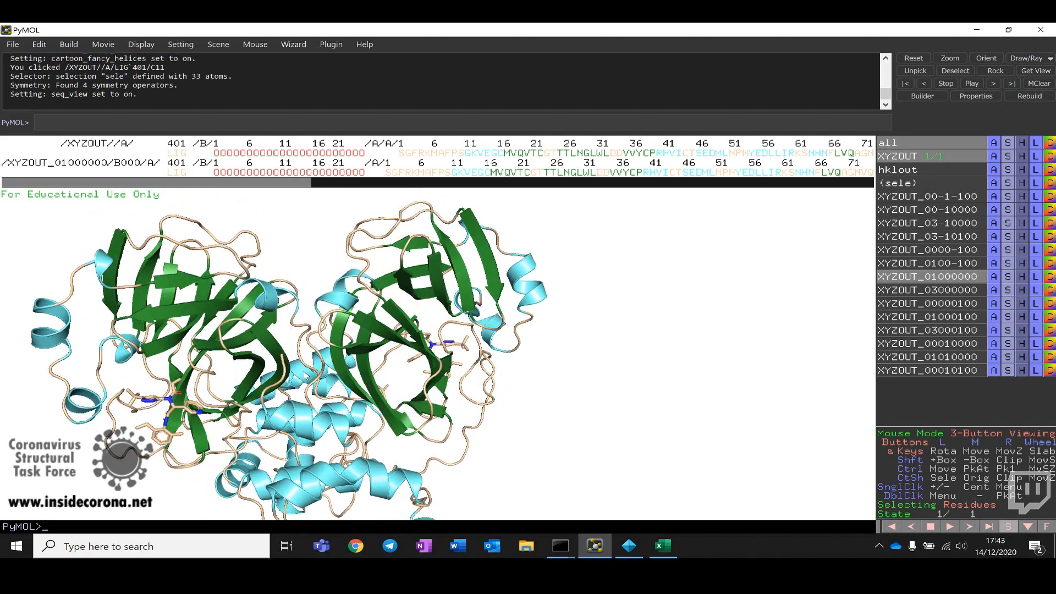
left_click_drag(304, 375, 291, 350)
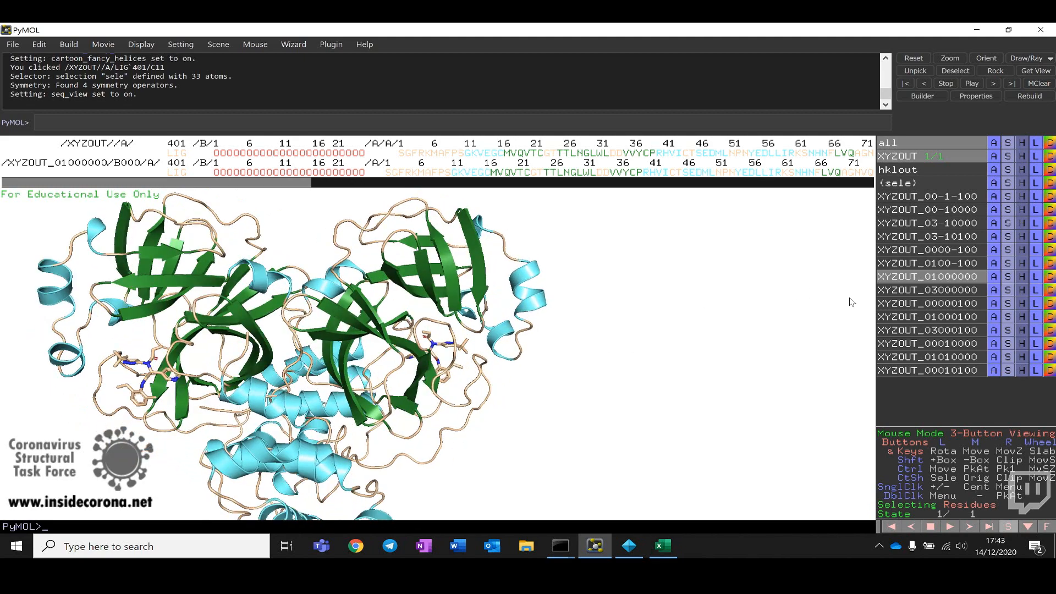
left_click(910, 277)
left_click(910, 279)
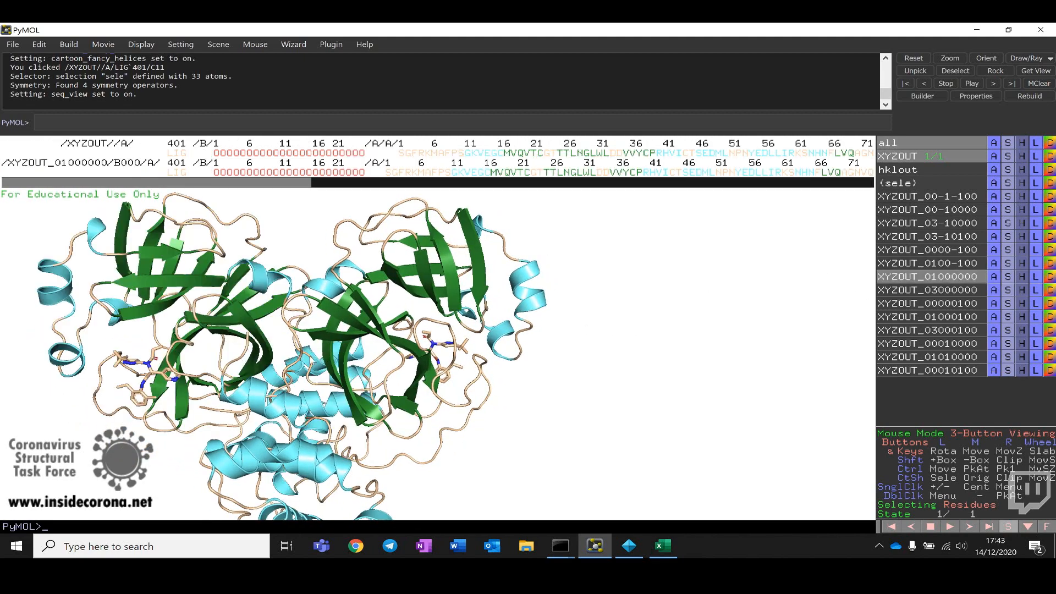
left_click_drag(312, 360, 337, 332)
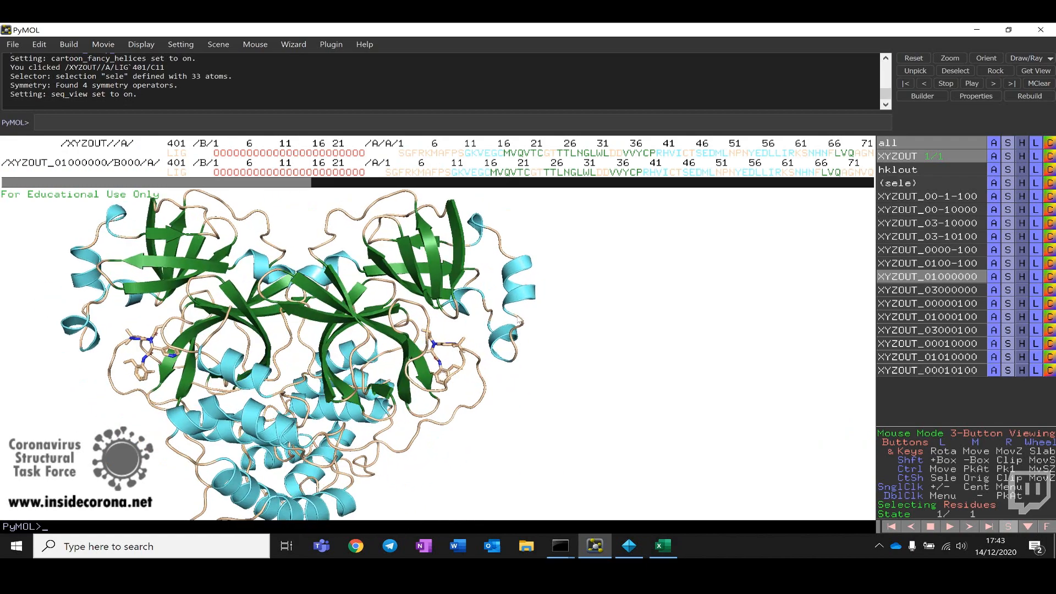
left_click_drag(369, 297, 385, 314)
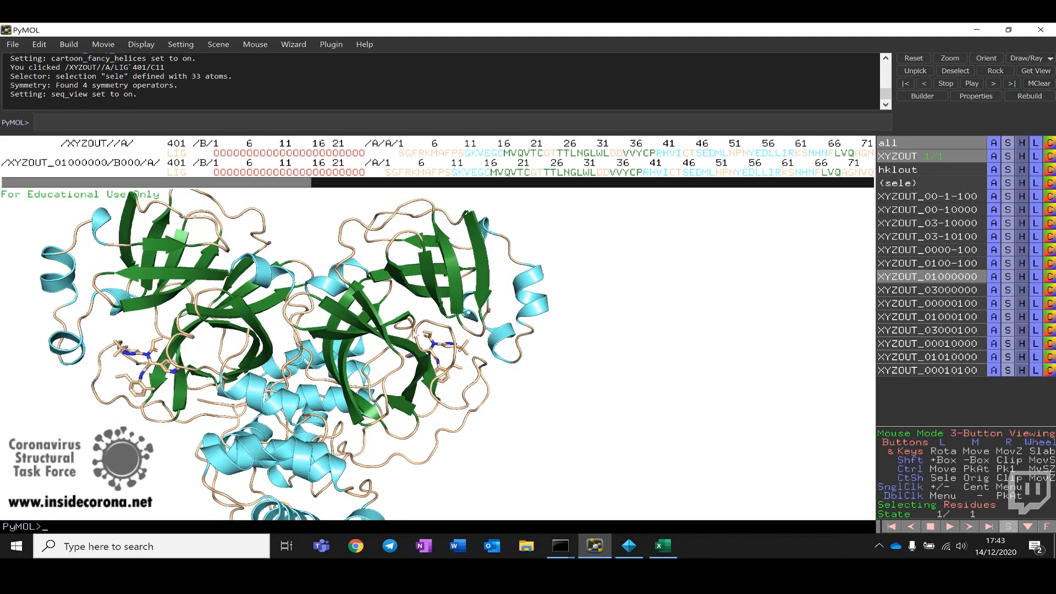
left_click_drag(340, 332, 382, 332)
left_click_drag(412, 386, 370, 346)
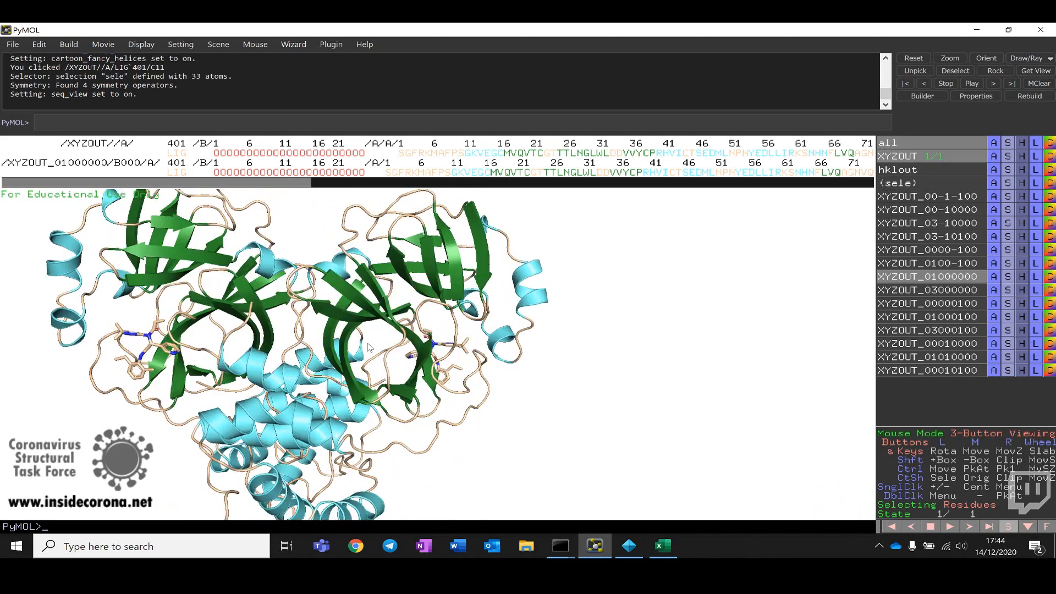
Step: Show both the model and the XYZOUT_01000000 copy as surfaces
left_click(1009, 160)
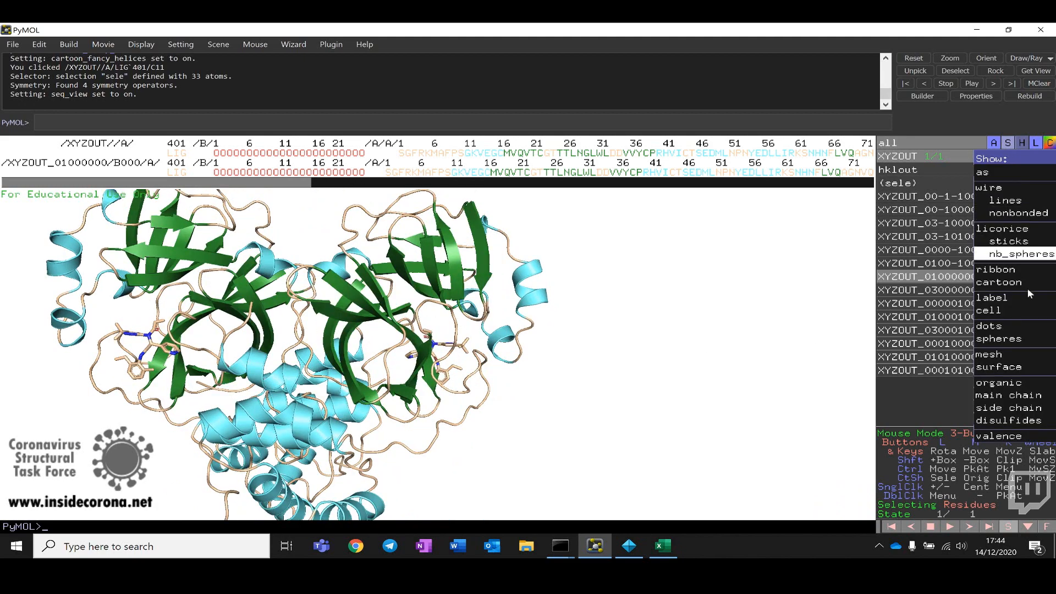
left_click(1017, 366)
left_click(1008, 276)
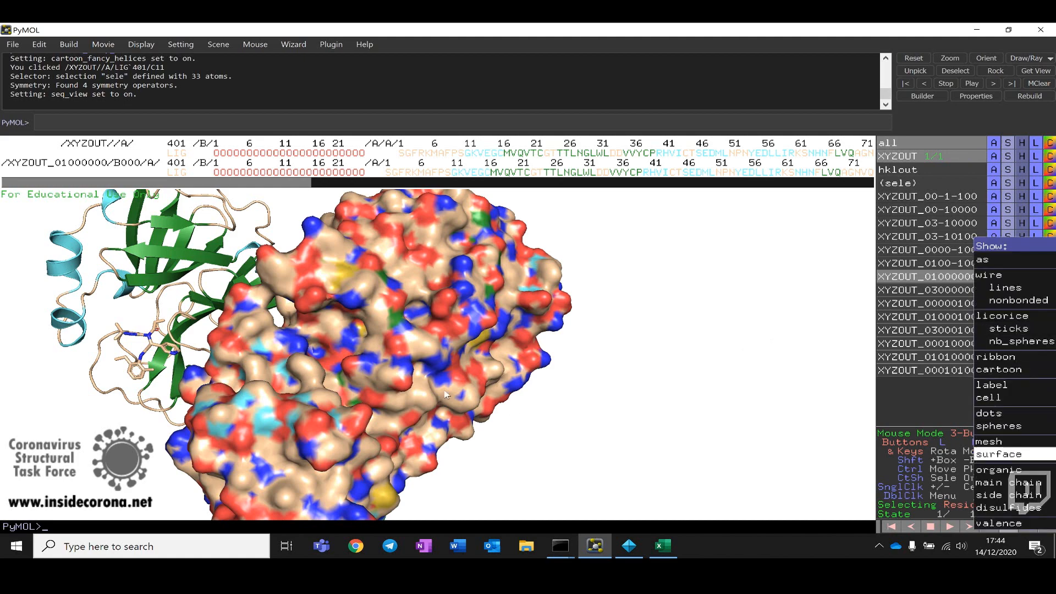
mouse_move(313, 353)
left_mouse_down()
mouse_move(395, 328)
mouse_move(805, 287)
left_mouse_up()
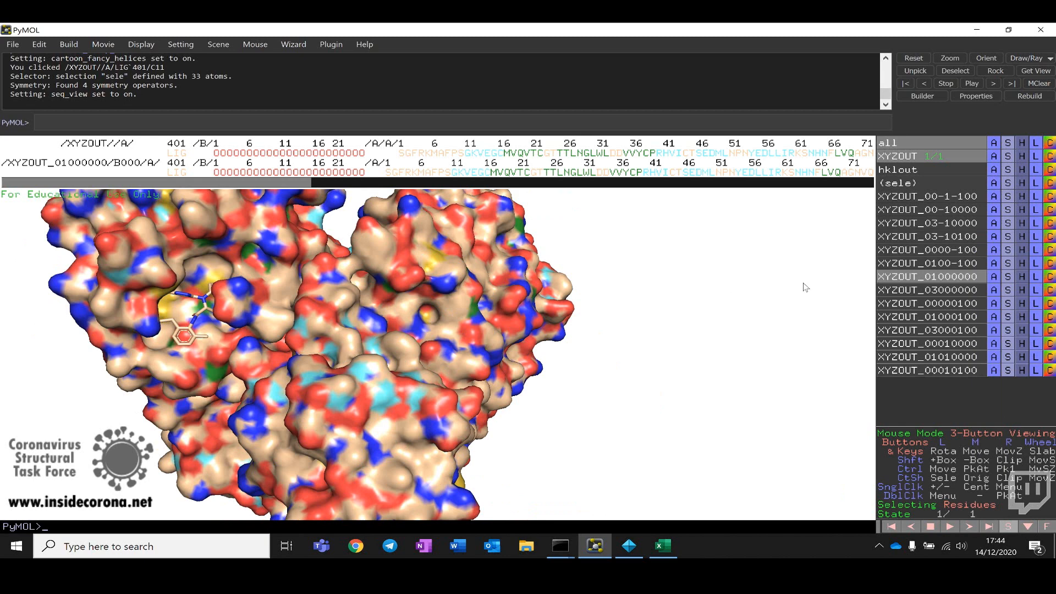
Step: Color the XYZOUT_01000000 symmetry copy purple
left_click(1050, 278)
mouse_move(1018, 425)
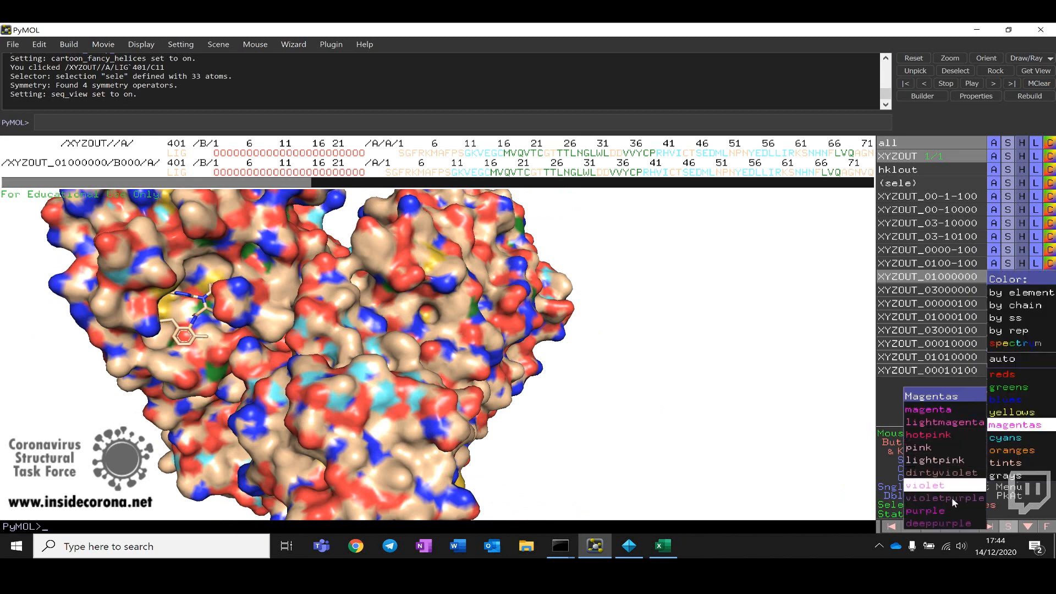
left_click(935, 510)
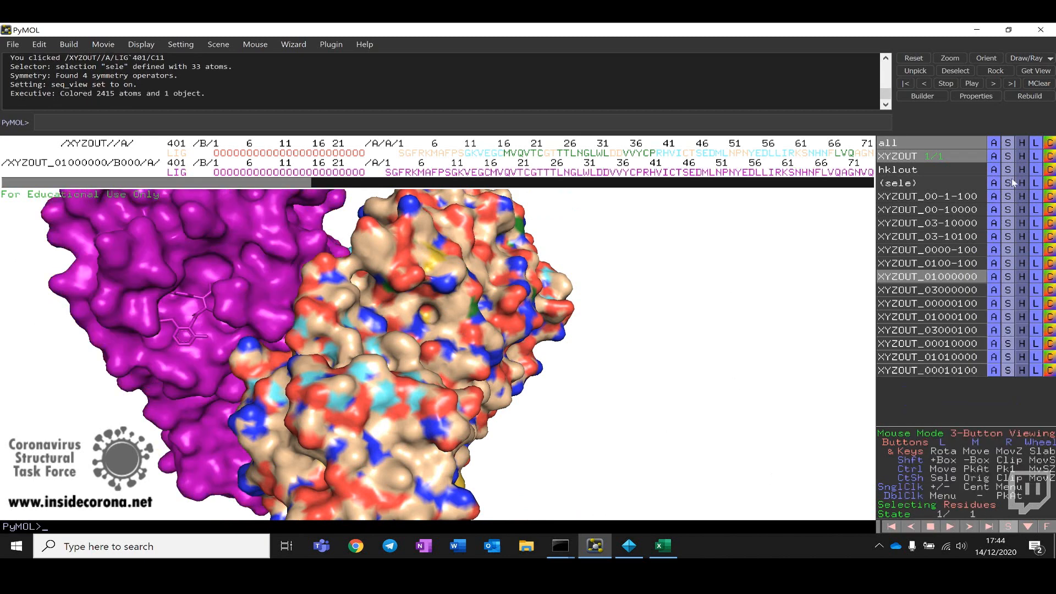
Step: Color the XYZOUT model forest green
left_click(1049, 157)
mouse_move(1033, 268)
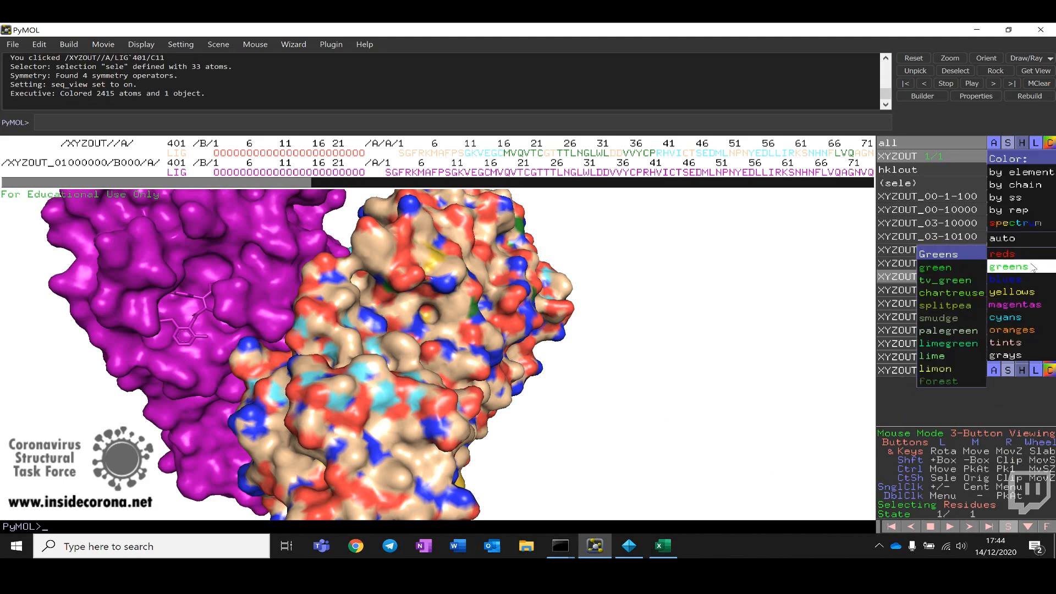
left_click(939, 381)
Step: Rotate and examine the green and purple surfaces of the dimer around the ligand pocket
left_click_drag(627, 344, 503, 333)
left_click_drag(394, 387, 480, 376)
right_click_drag(480, 376, 493, 422)
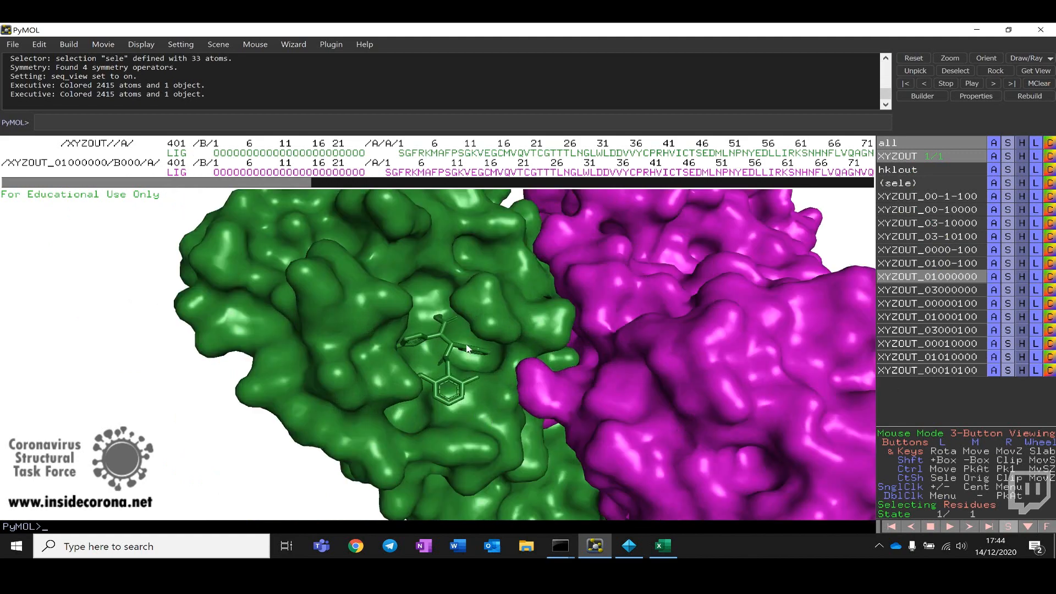
left_click_drag(467, 348, 434, 368)
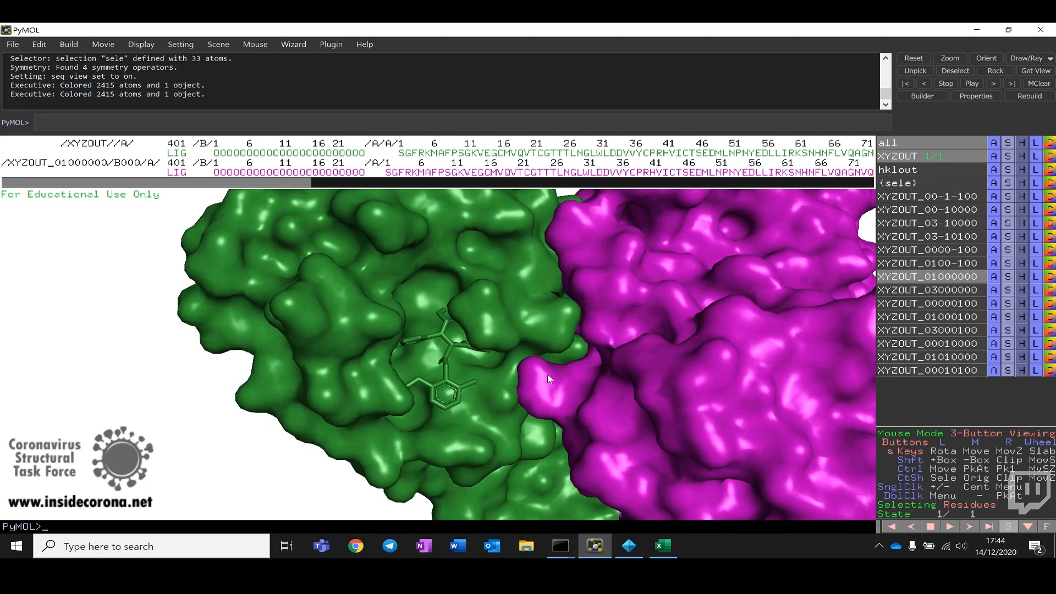
left_click_drag(447, 383, 527, 381)
right_click_drag(527, 381, 451, 330)
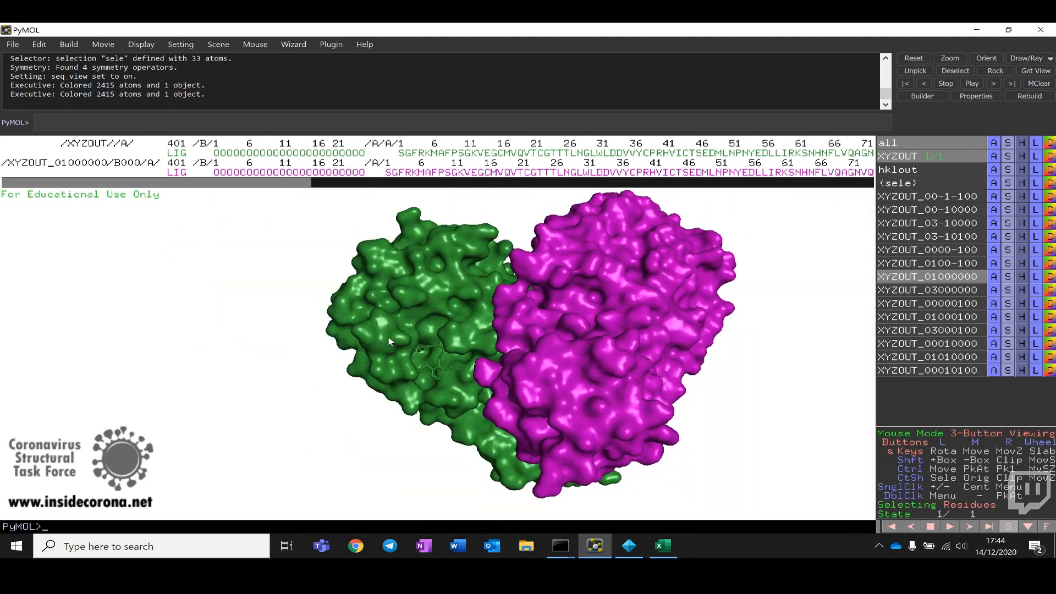
left_click_drag(388, 336, 570, 325)
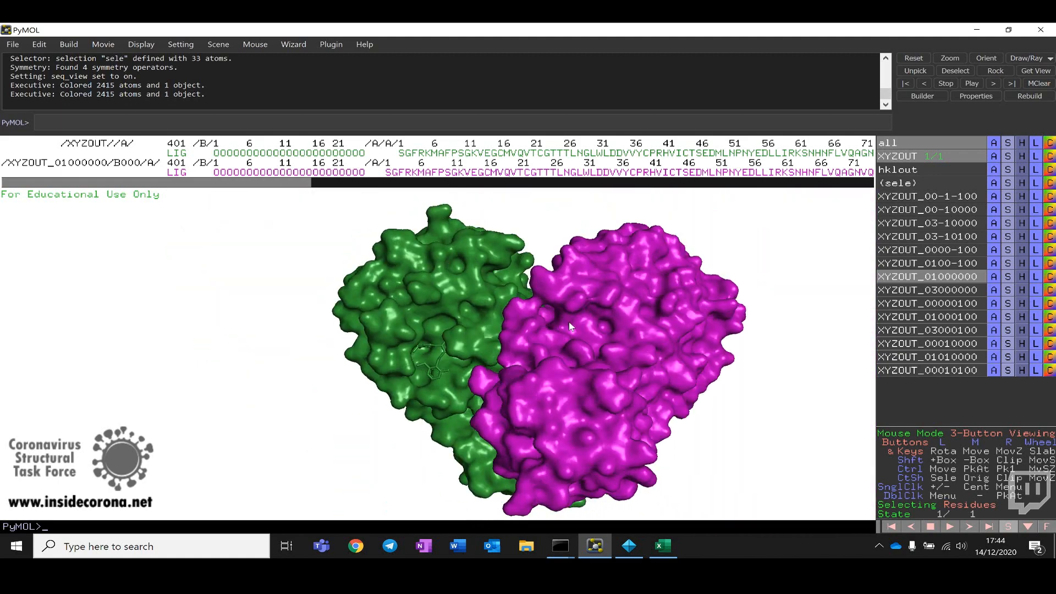
left_click_drag(488, 350, 543, 358)
left_click_drag(323, 278, 193, 336)
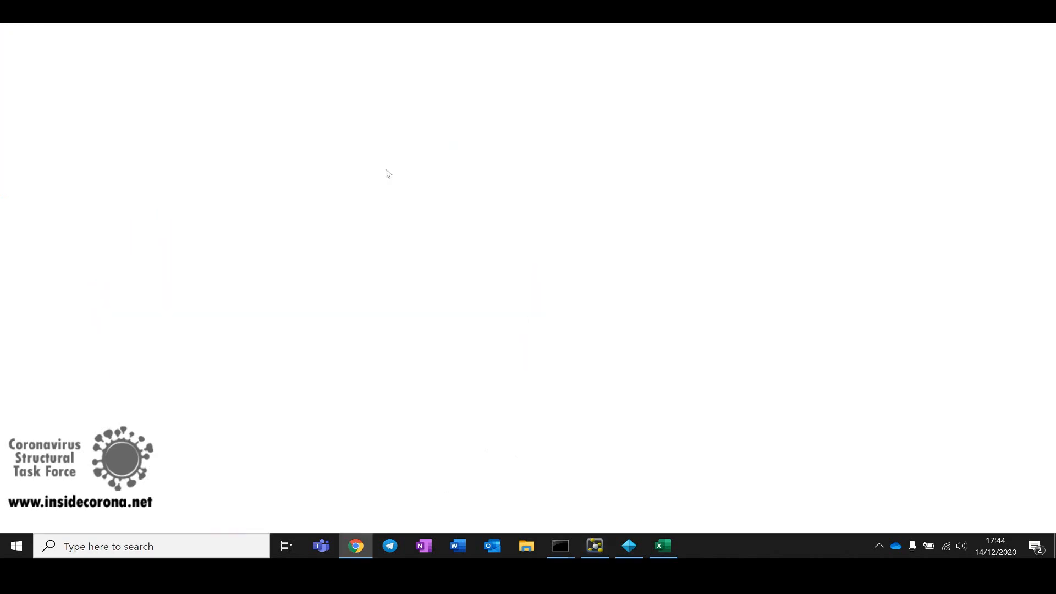
Step: Switch to the web browser and open insidecorona.net
type("i")
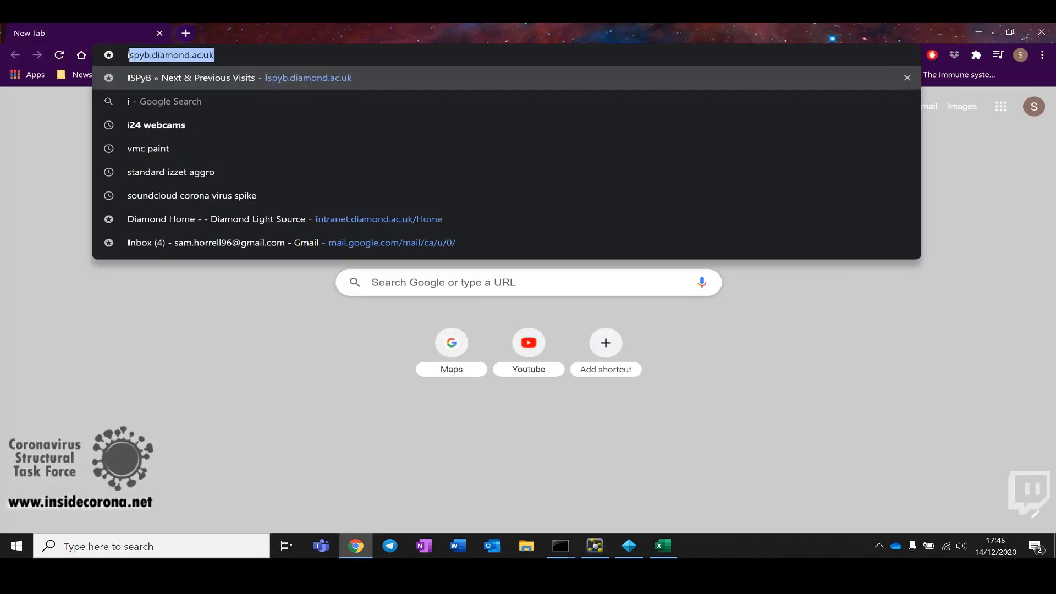
type("nsidecoro")
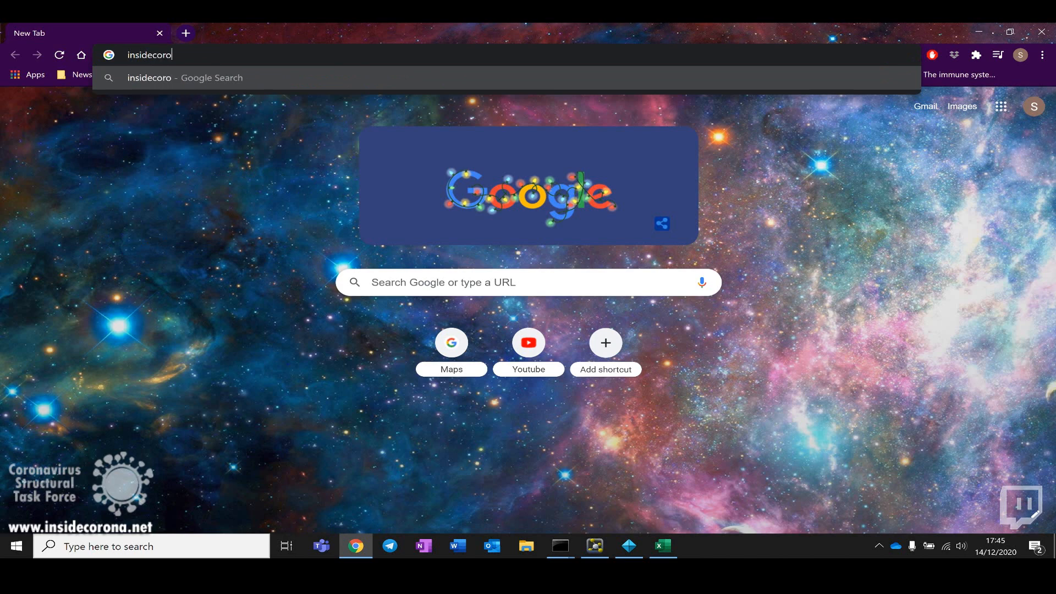
type("na.net")
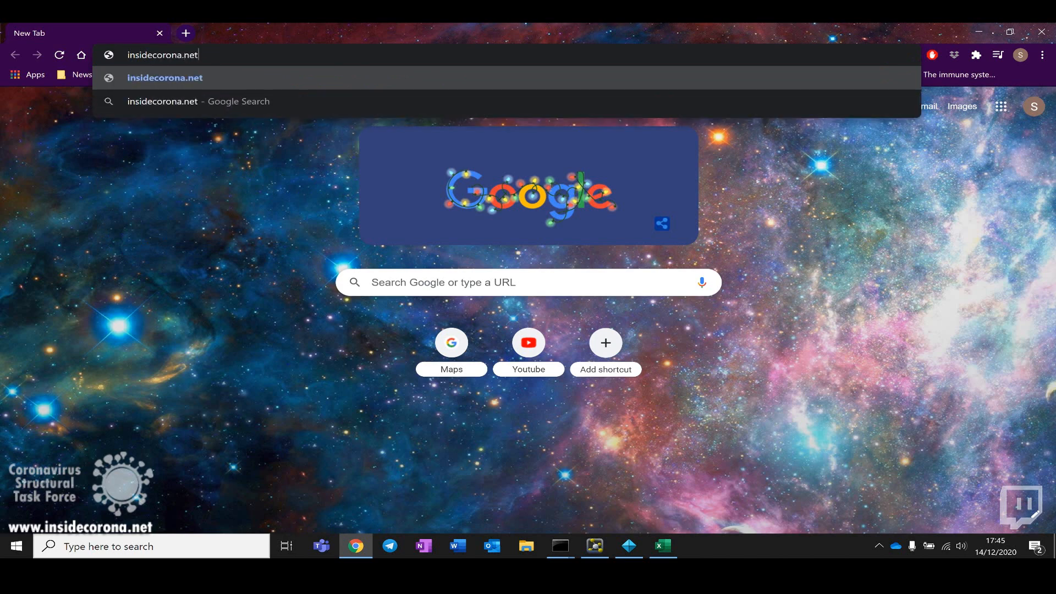
key("Return")
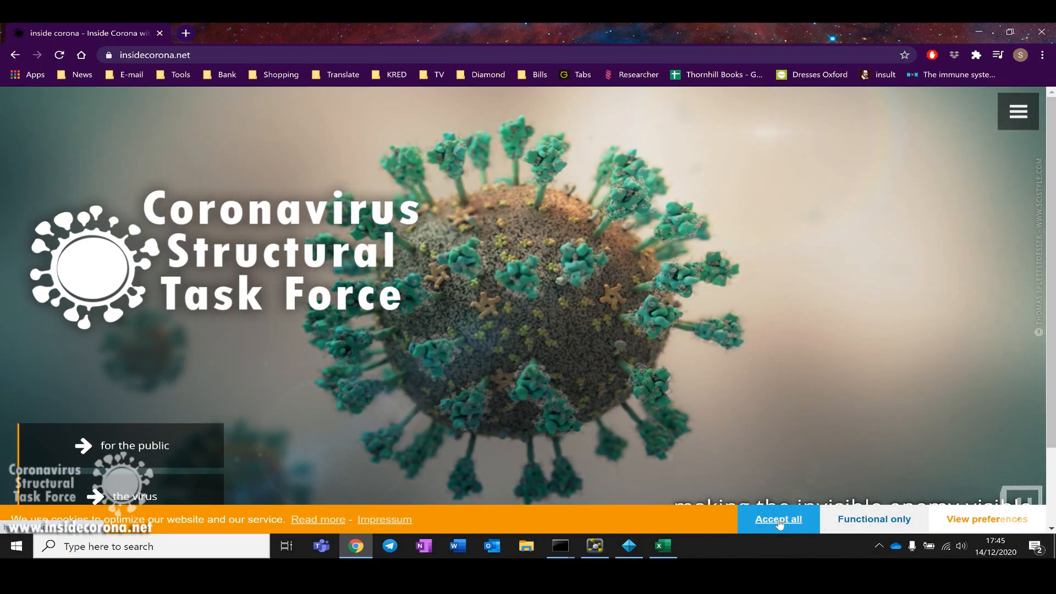
Step: Accept all cookies and open the for the public section of the site
left_click(778, 521)
scroll(626, 416, "down", 1)
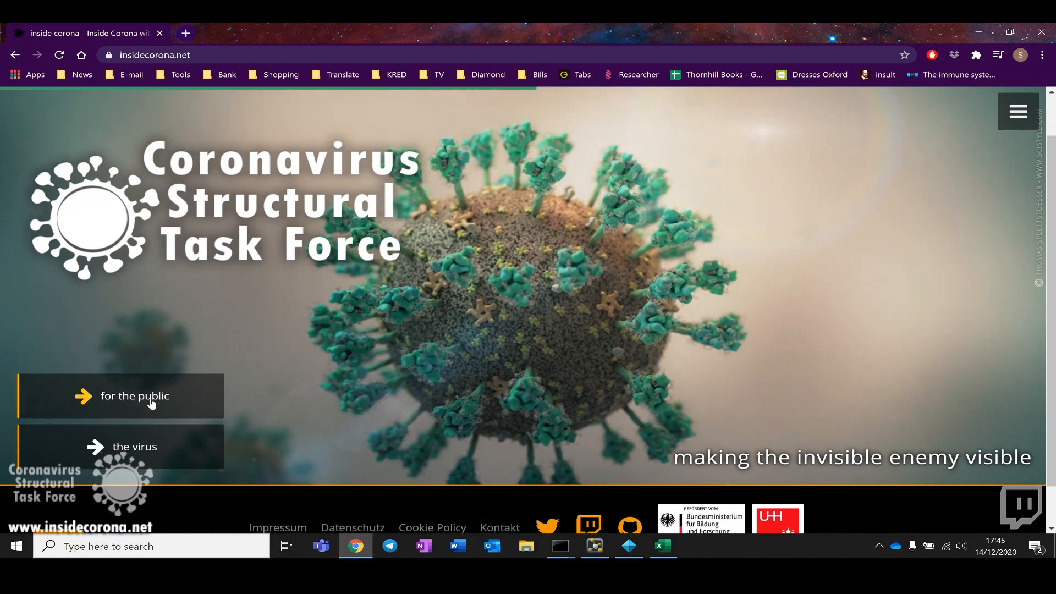
left_click(151, 403)
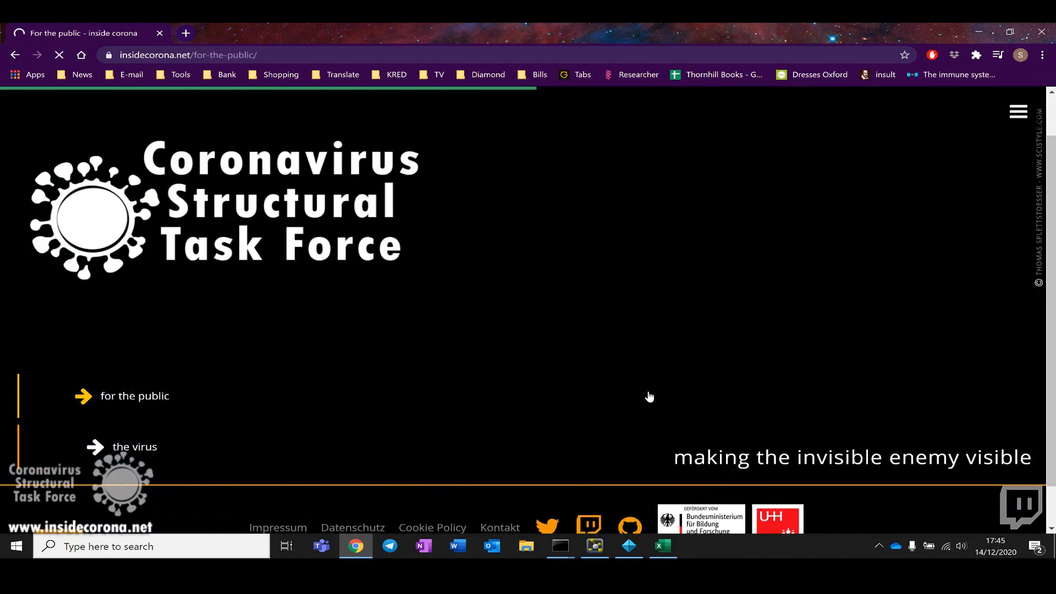
Step: Scroll through the for the public page, its interview video and latest posts
scroll(583, 359, "down", 4)
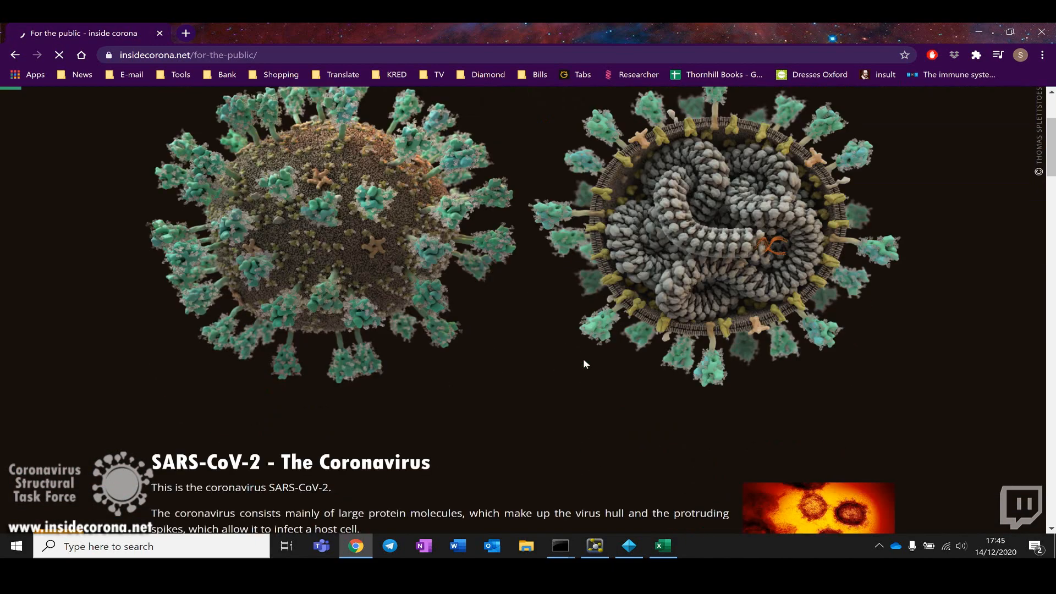
scroll(583, 358, "down", 10)
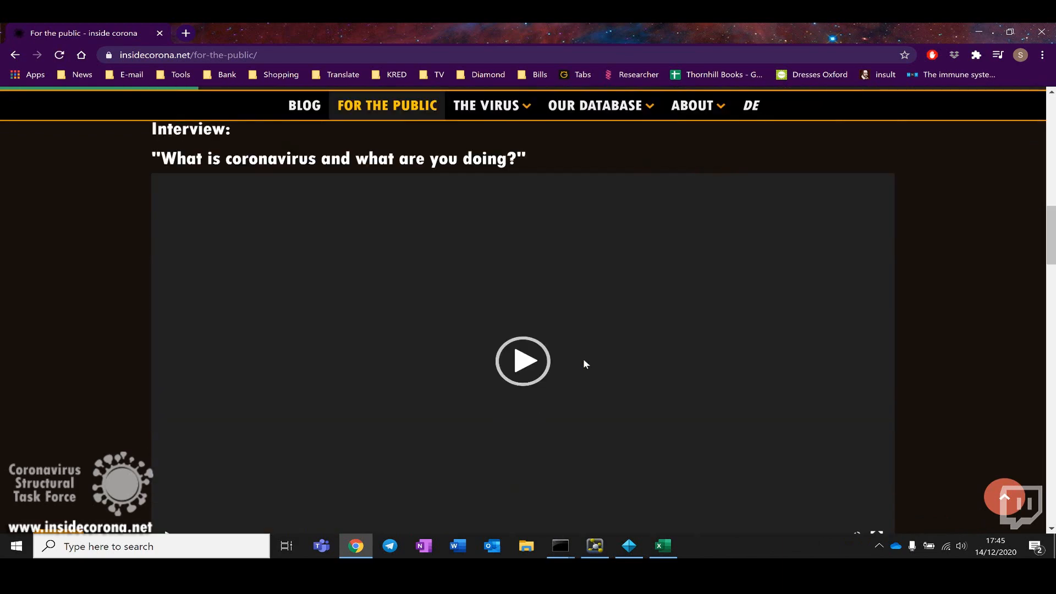
scroll(585, 365, "up", 1)
scroll(584, 365, "down", 1)
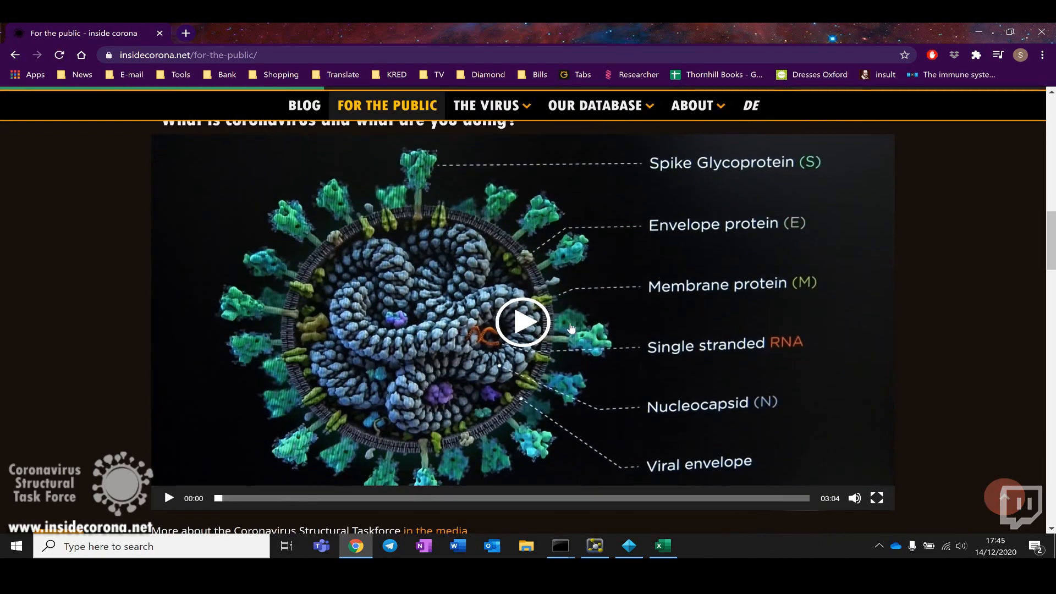
scroll(571, 328, "up", 1)
scroll(572, 329, "down", 8)
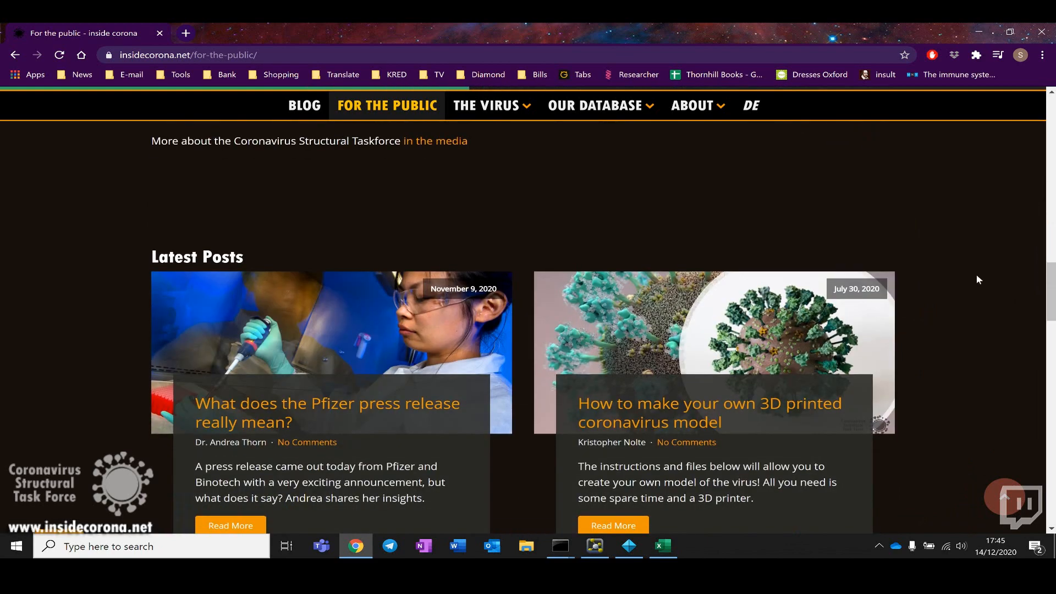
scroll(977, 280, "down", 5)
scroll(977, 279, "down", 5)
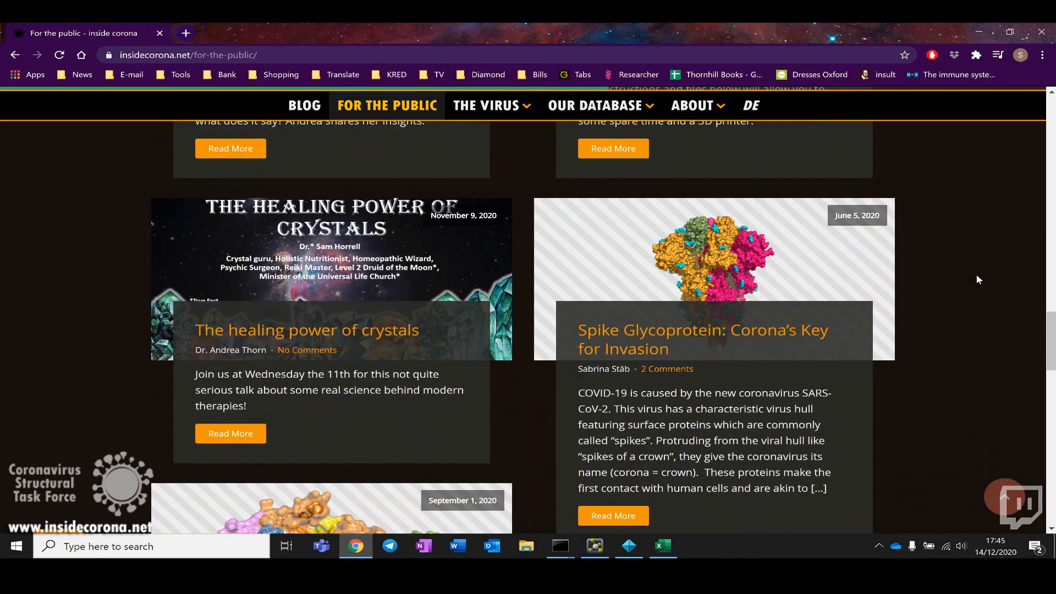
scroll(977, 280, "down", 5)
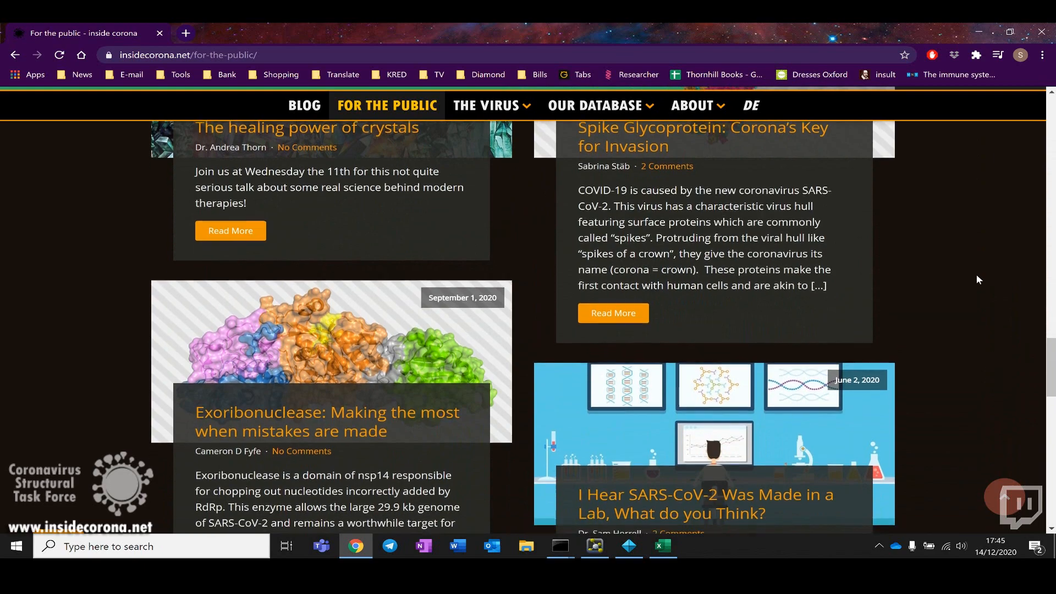
scroll(977, 280, "down", 10)
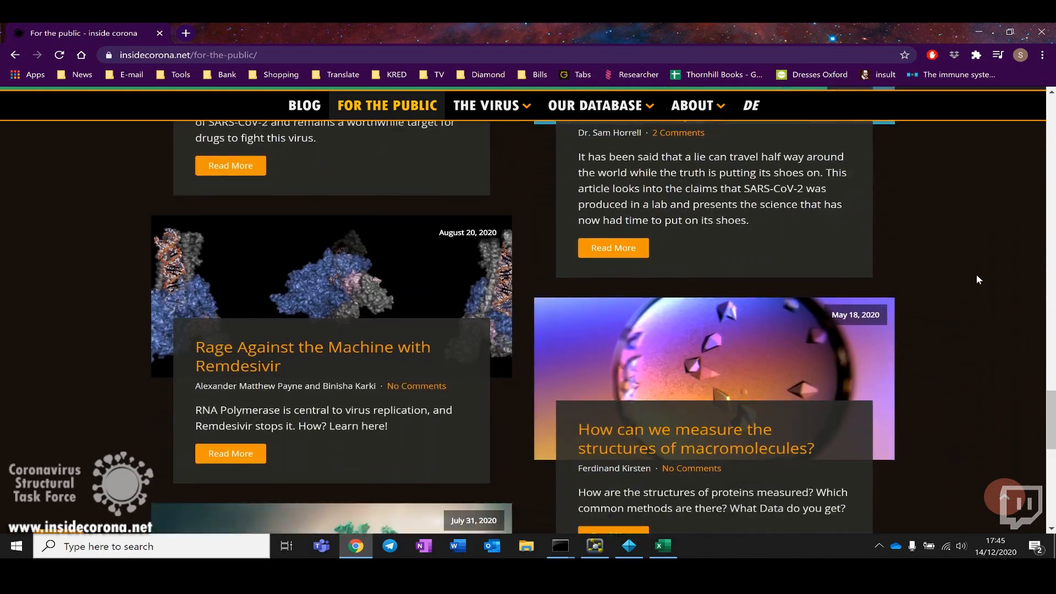
scroll(977, 279, "up", 20)
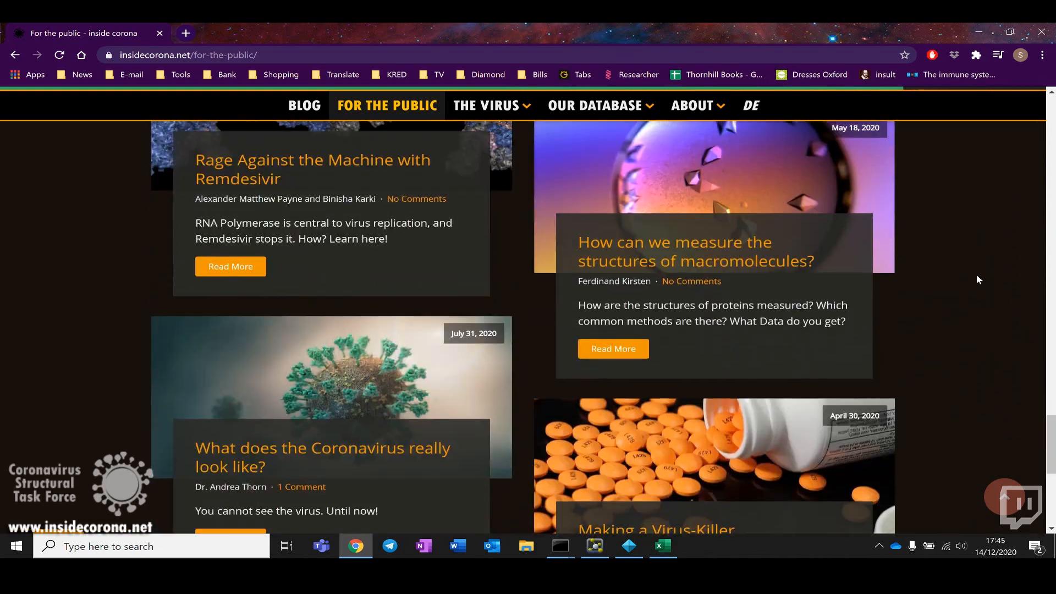
scroll(976, 280, "up", 10)
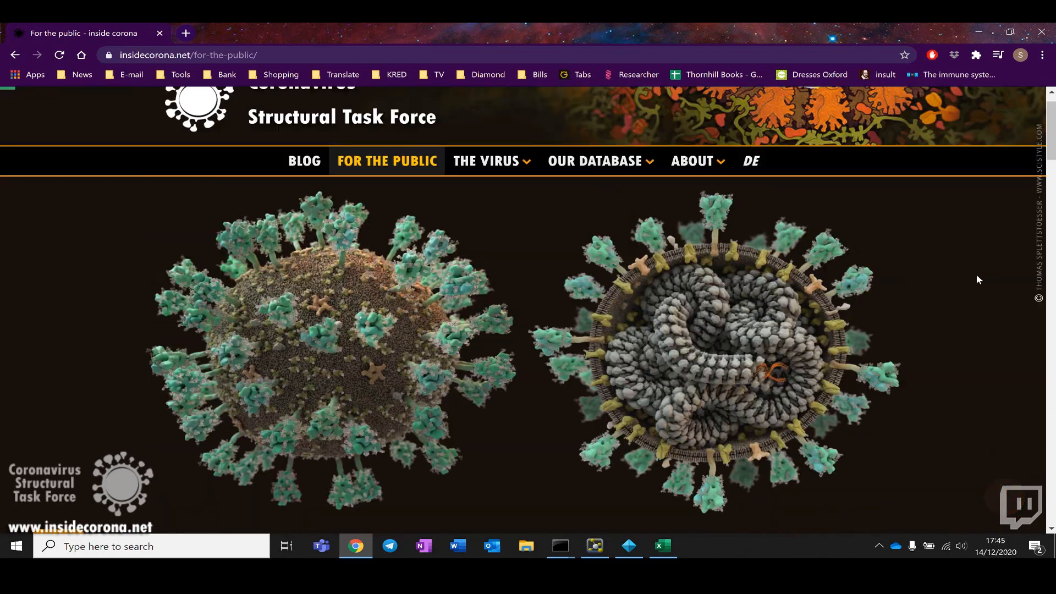
Step: Open The Virus page and browse its life cycle diagram and protein tiles
left_click(514, 198)
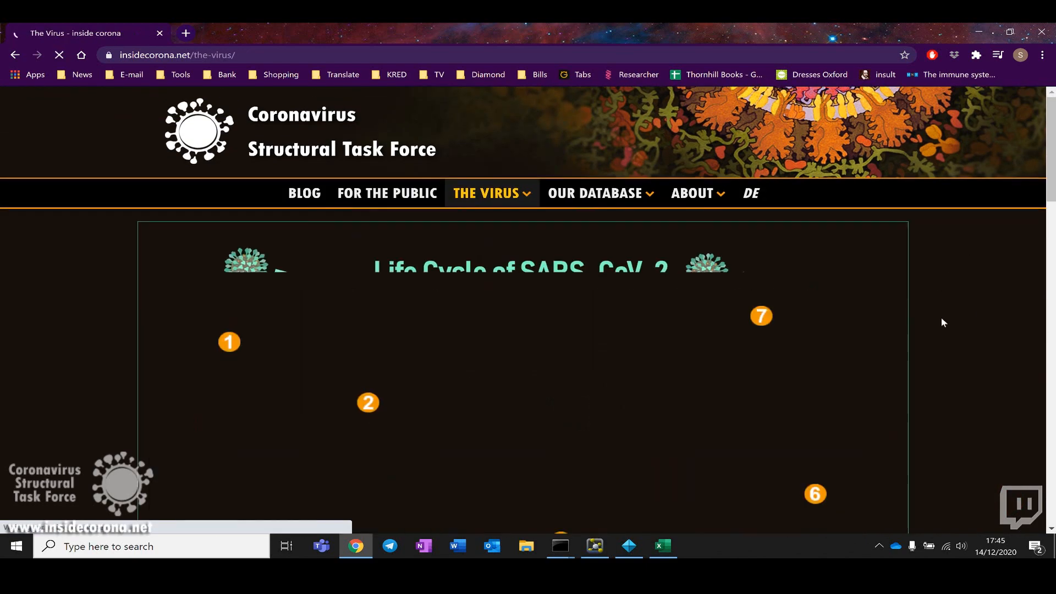
scroll(941, 317, "down", 2)
scroll(941, 318, "down", 10)
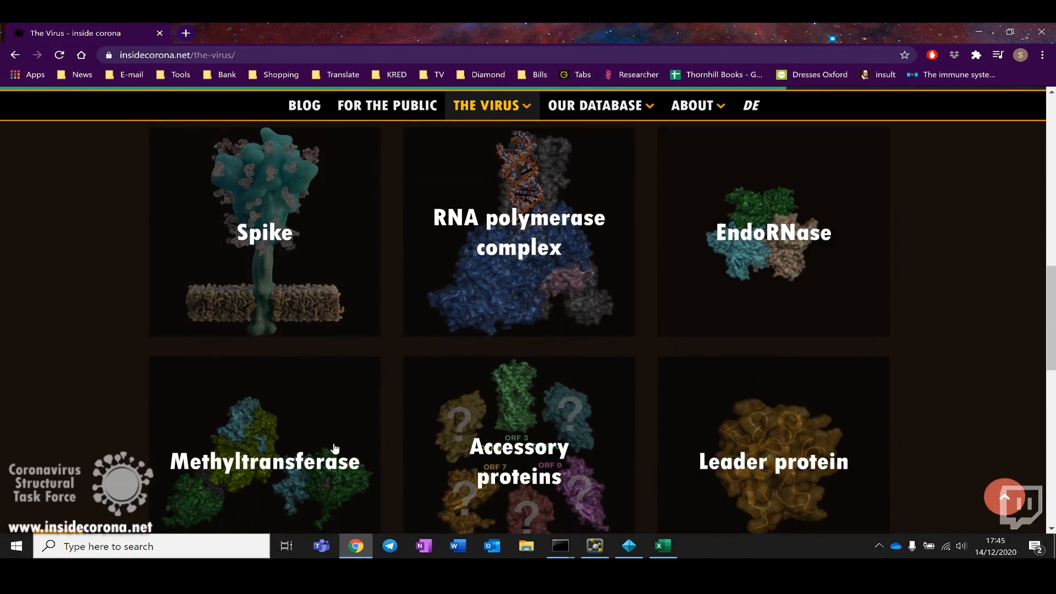
scroll(1009, 358, "down", 5)
scroll(972, 357, "down", 4)
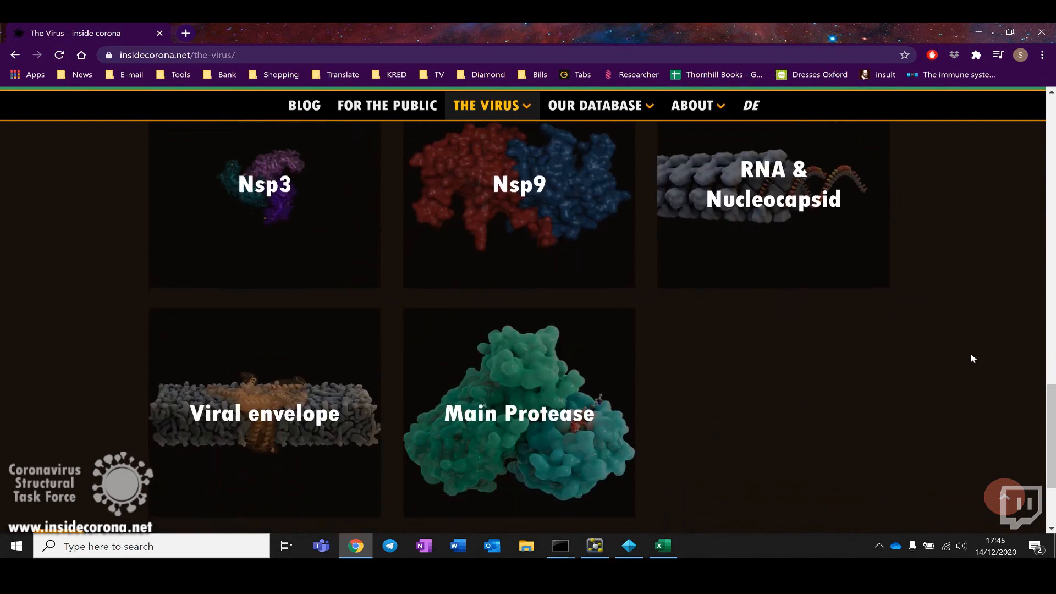
scroll(971, 357, "up", 3)
scroll(971, 358, "up", 15)
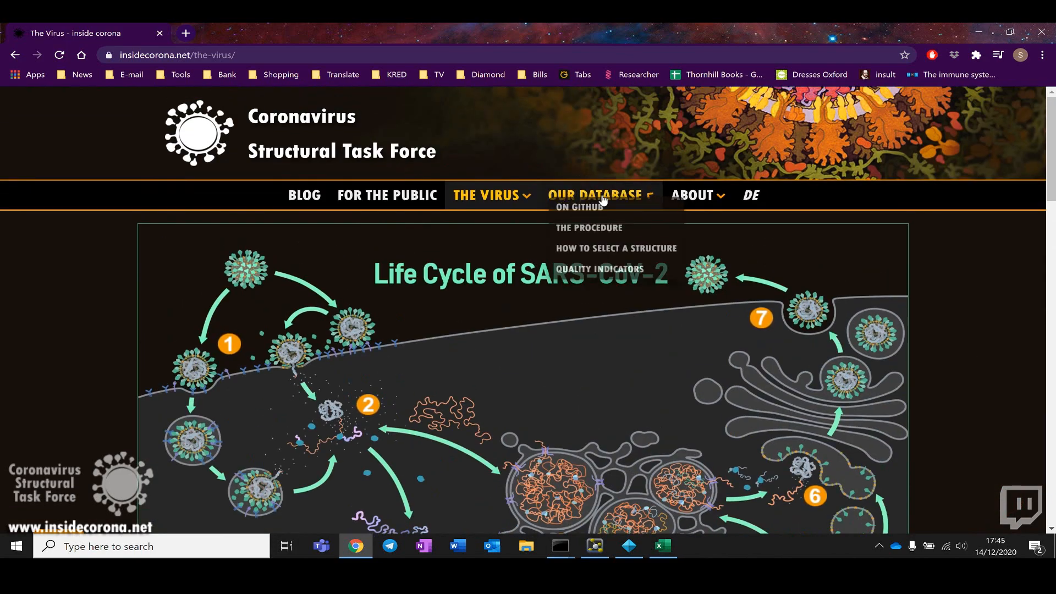
Step: Open the Our Database page, browse its structure table, and go to the Blog page
left_click(595, 196)
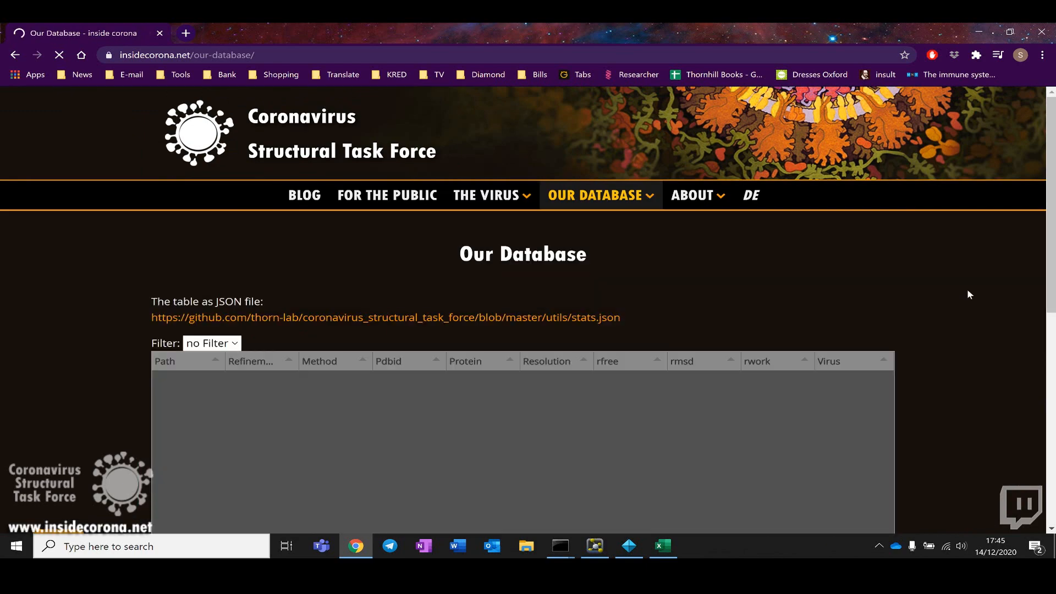
scroll(958, 319, "down", 3)
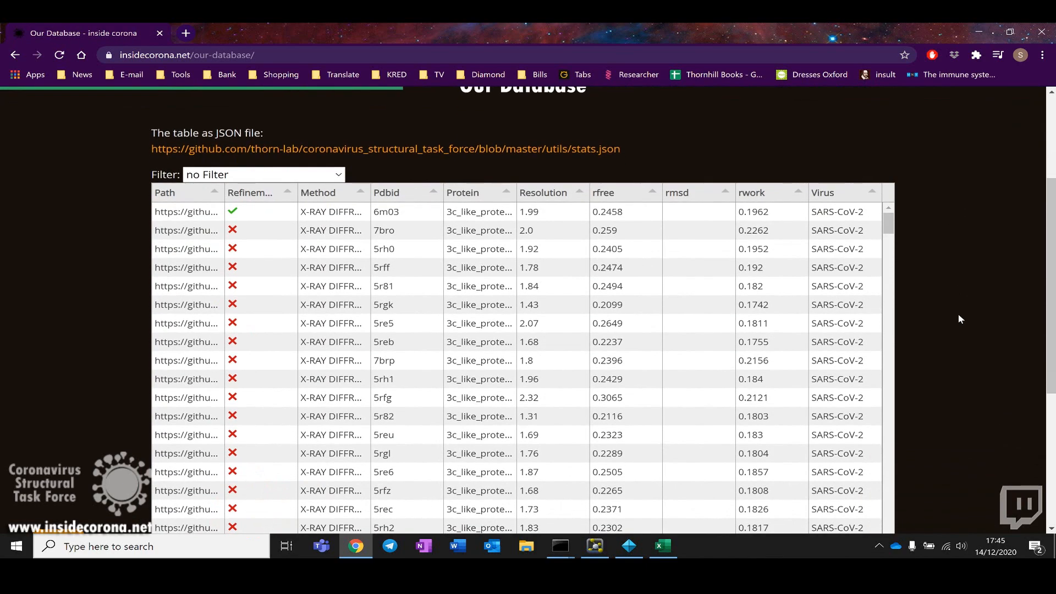
scroll(958, 319, "down", 5)
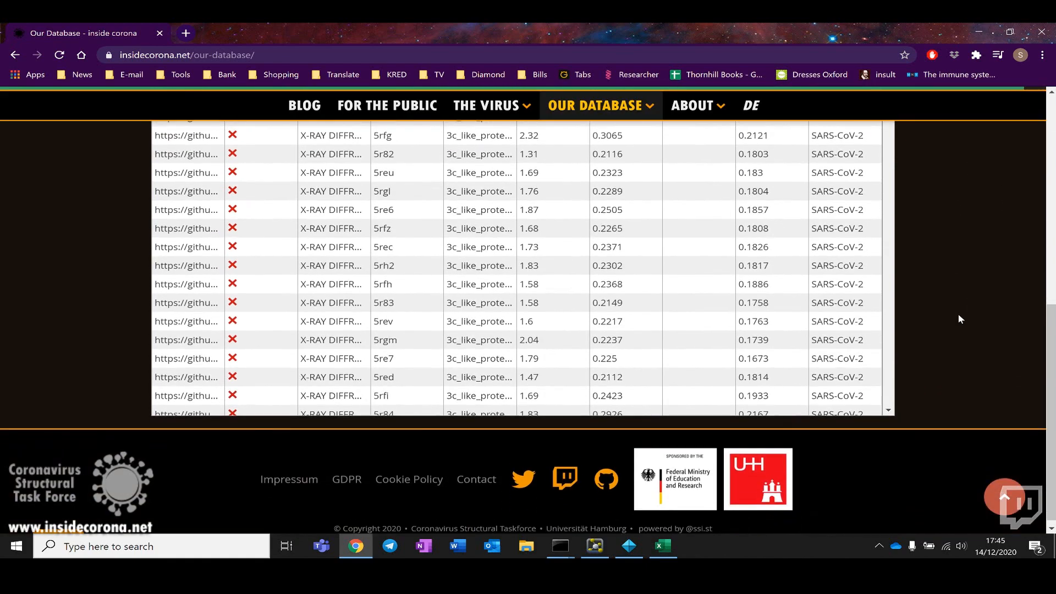
scroll(959, 318, "up", 8)
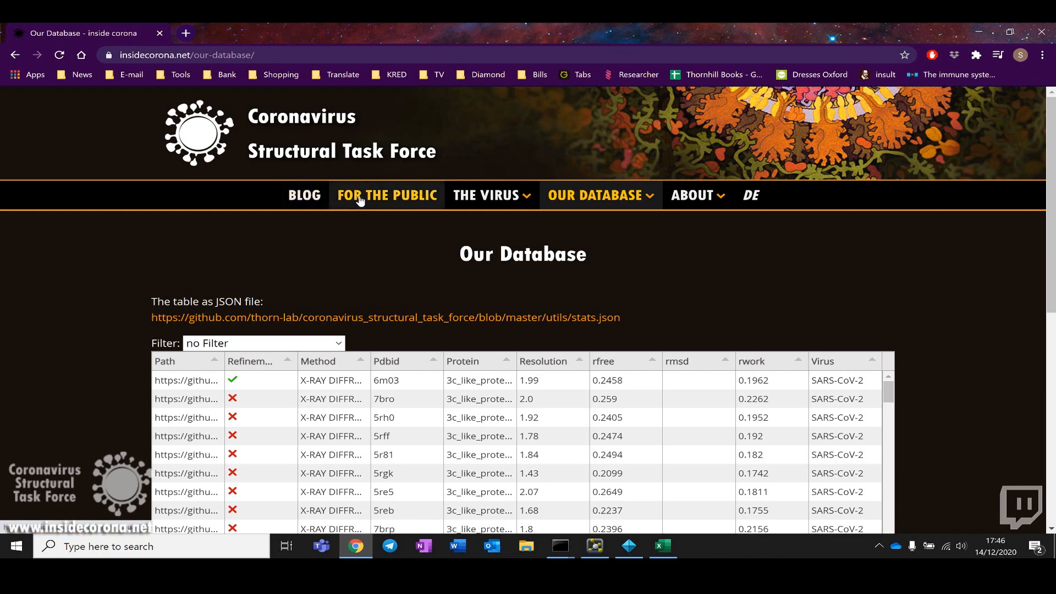
left_click(312, 199)
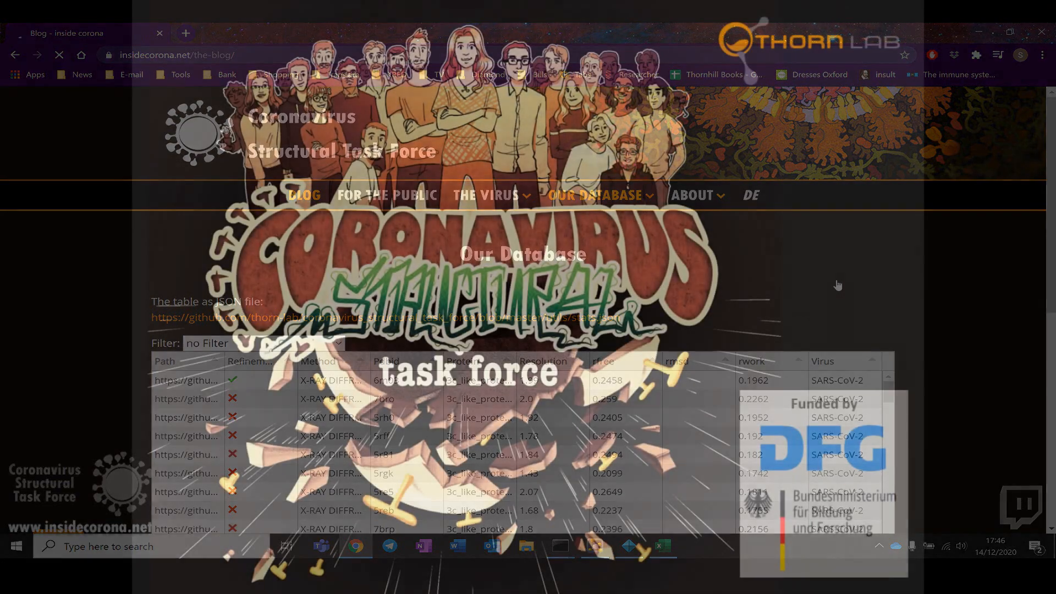